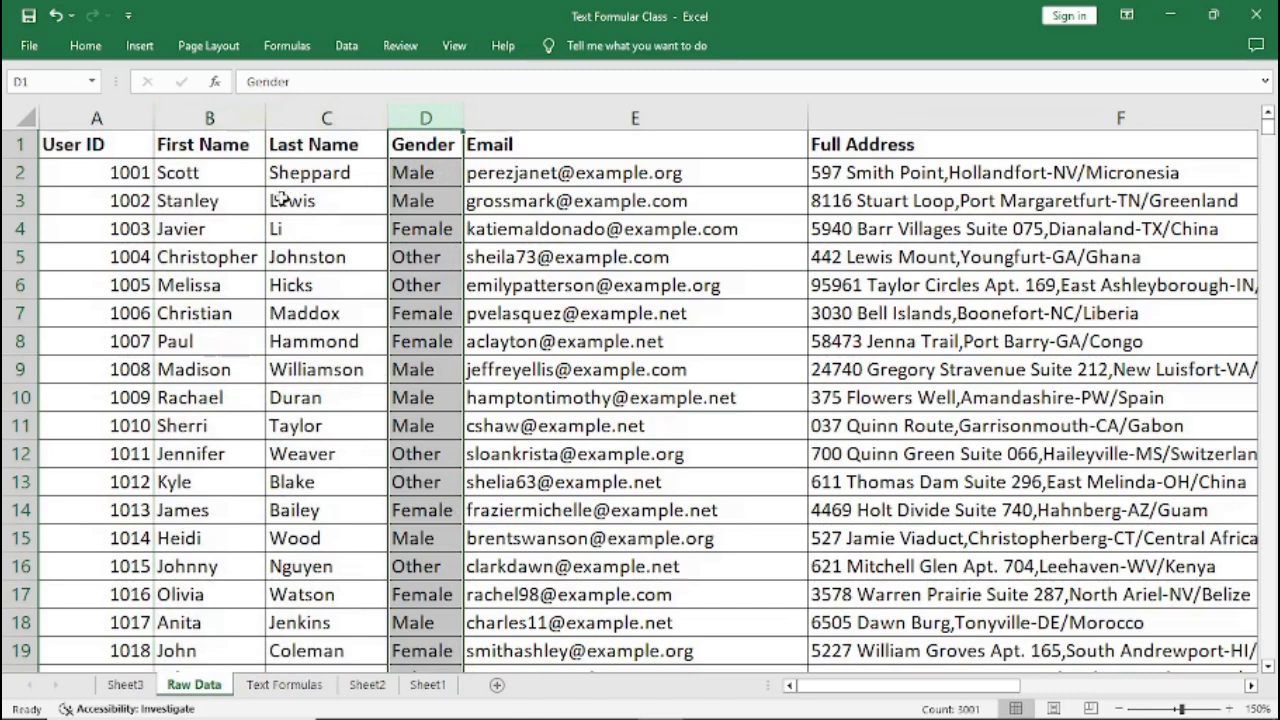
# Step: Review the Raw Data table and the list of cleanup tasks and text functions on Sheet3
pyautogui.click(355, 194)
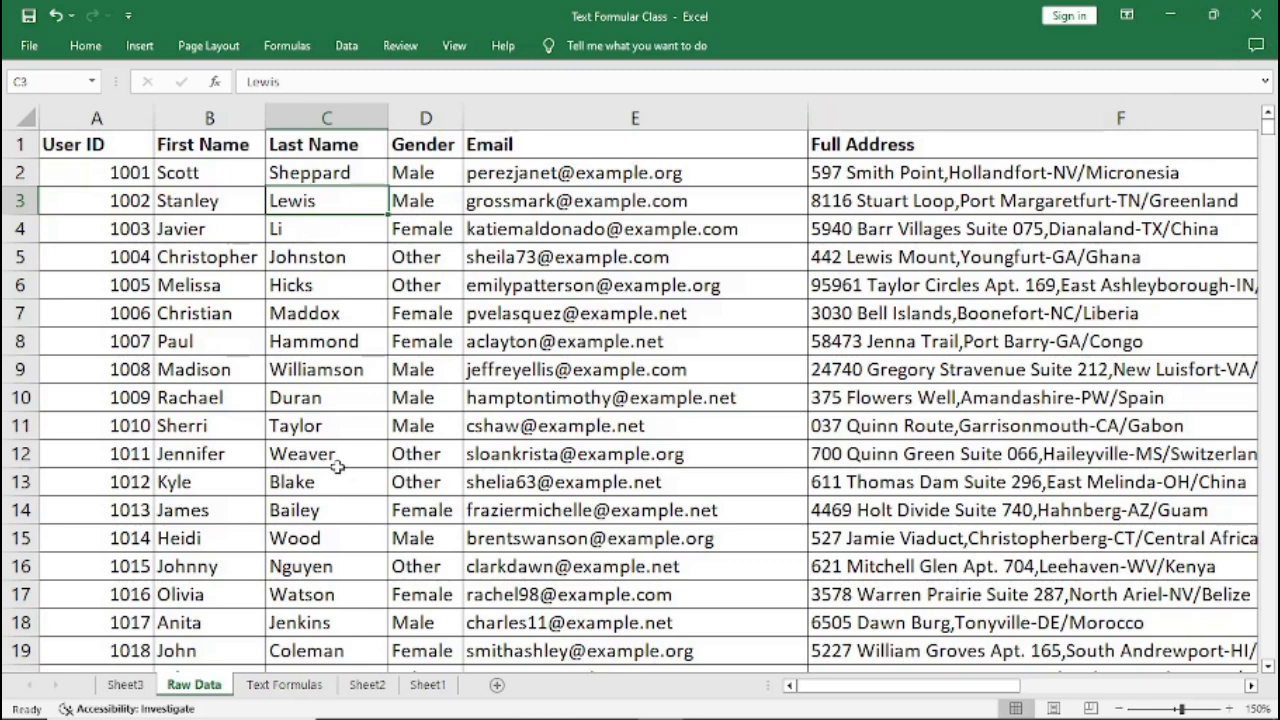
pyautogui.click(125, 686)
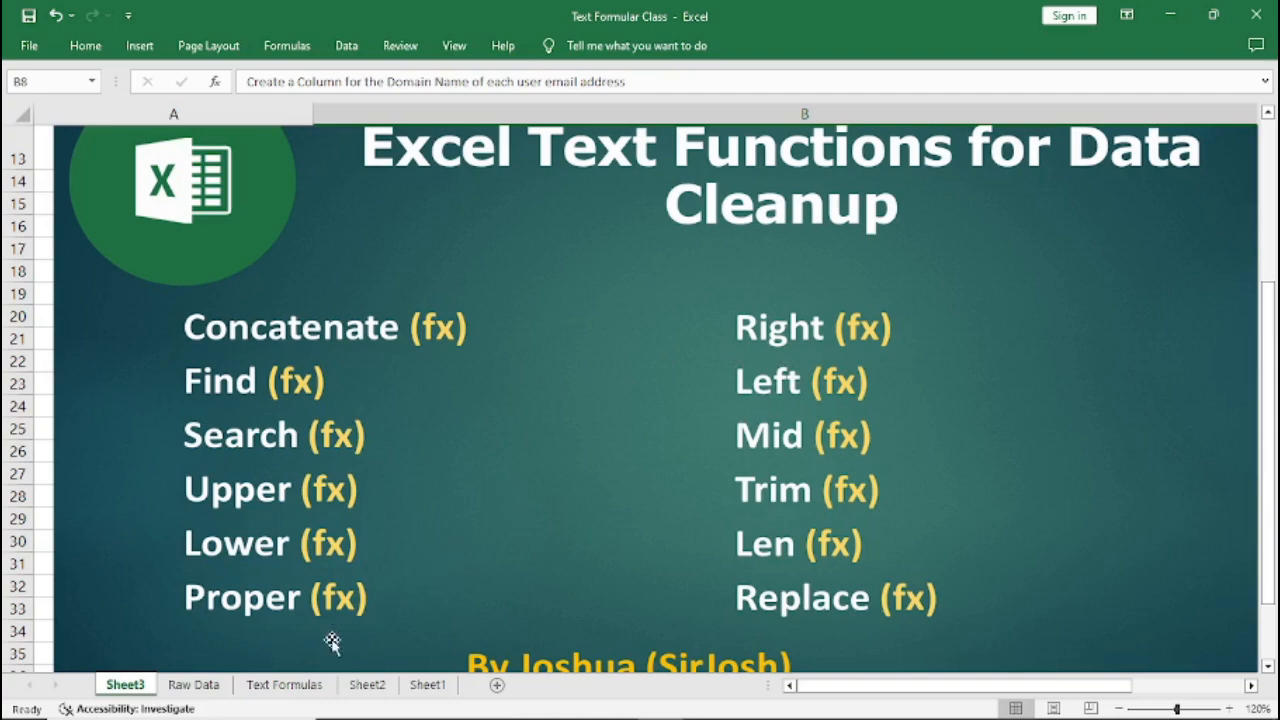
pyautogui.click(285, 685)
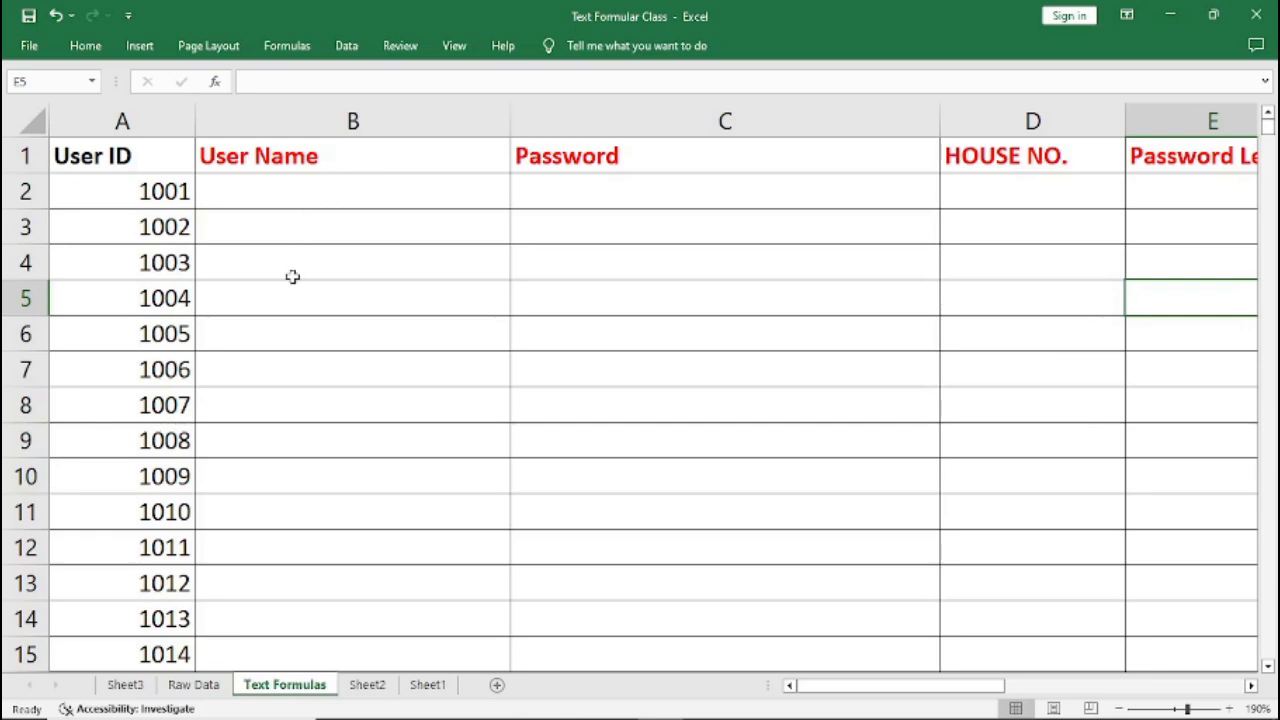
pyautogui.click(141, 692)
pyautogui.scroll(4, 380, 486)
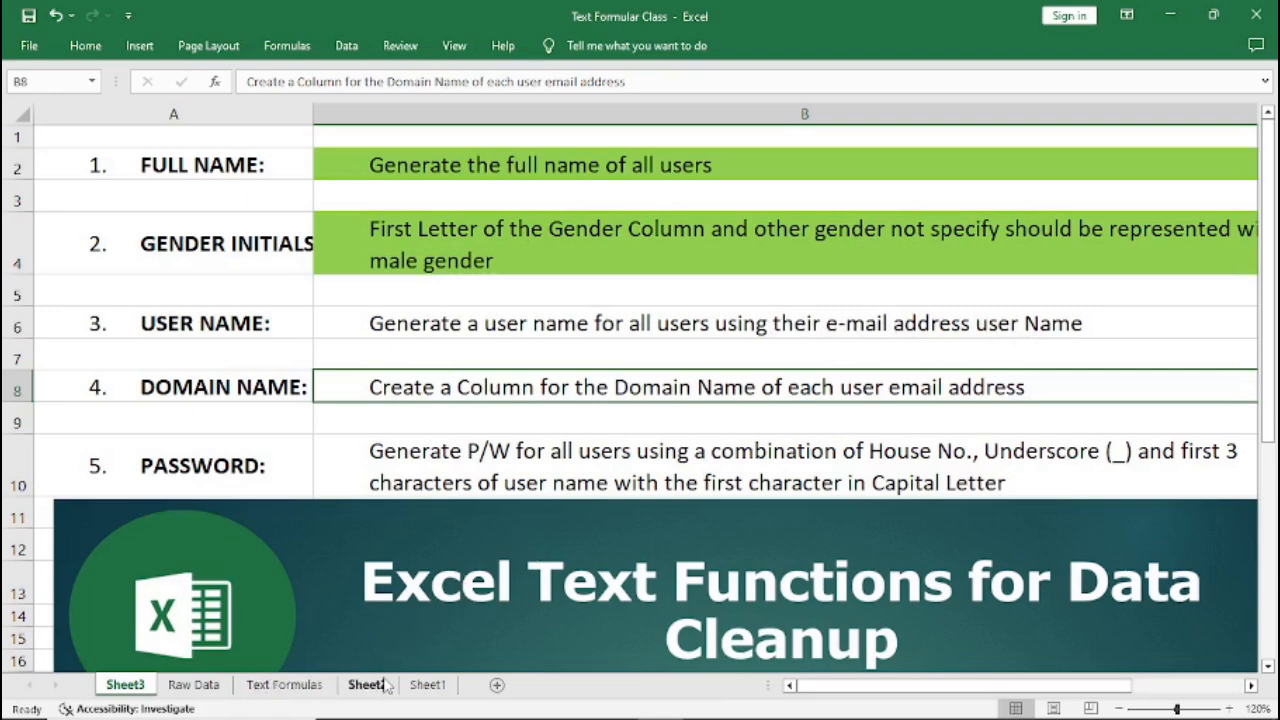
# Step: Examine the column headers on the Text Formulas sheet, from User ID across to Full Address
pyautogui.click(285, 685)
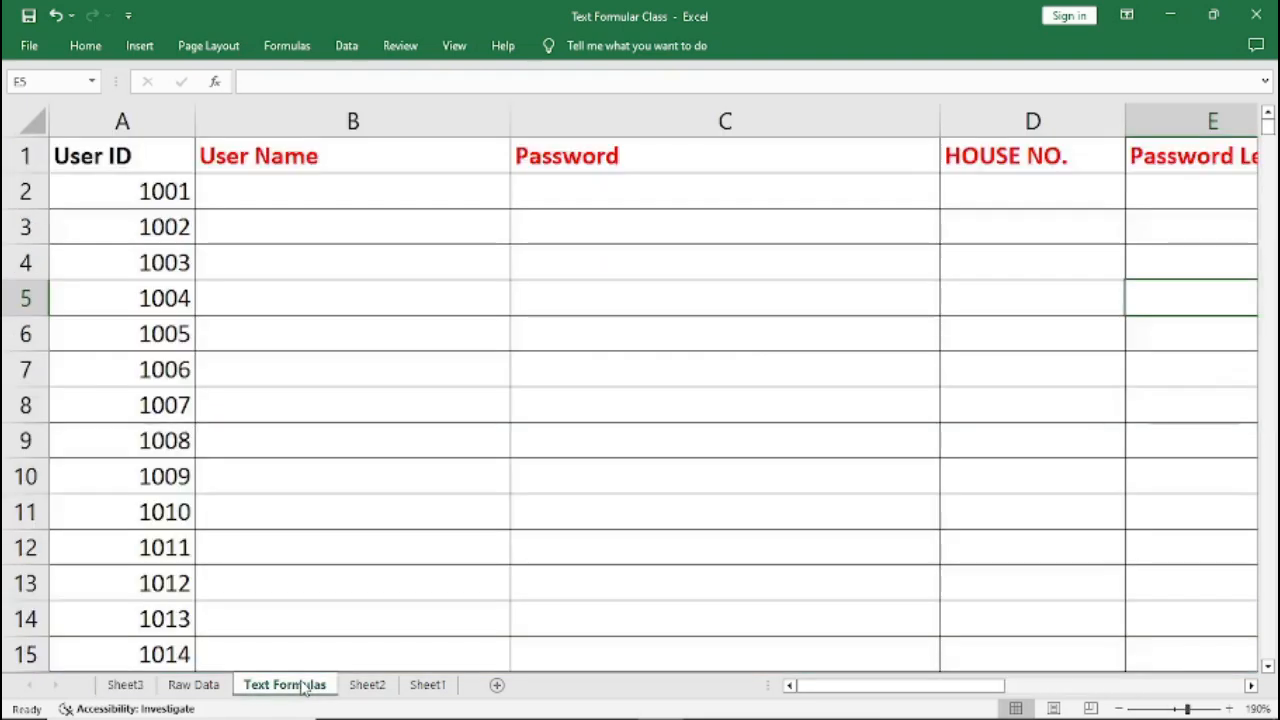
pyautogui.click(1251, 685)
pyautogui.click(1251, 685)
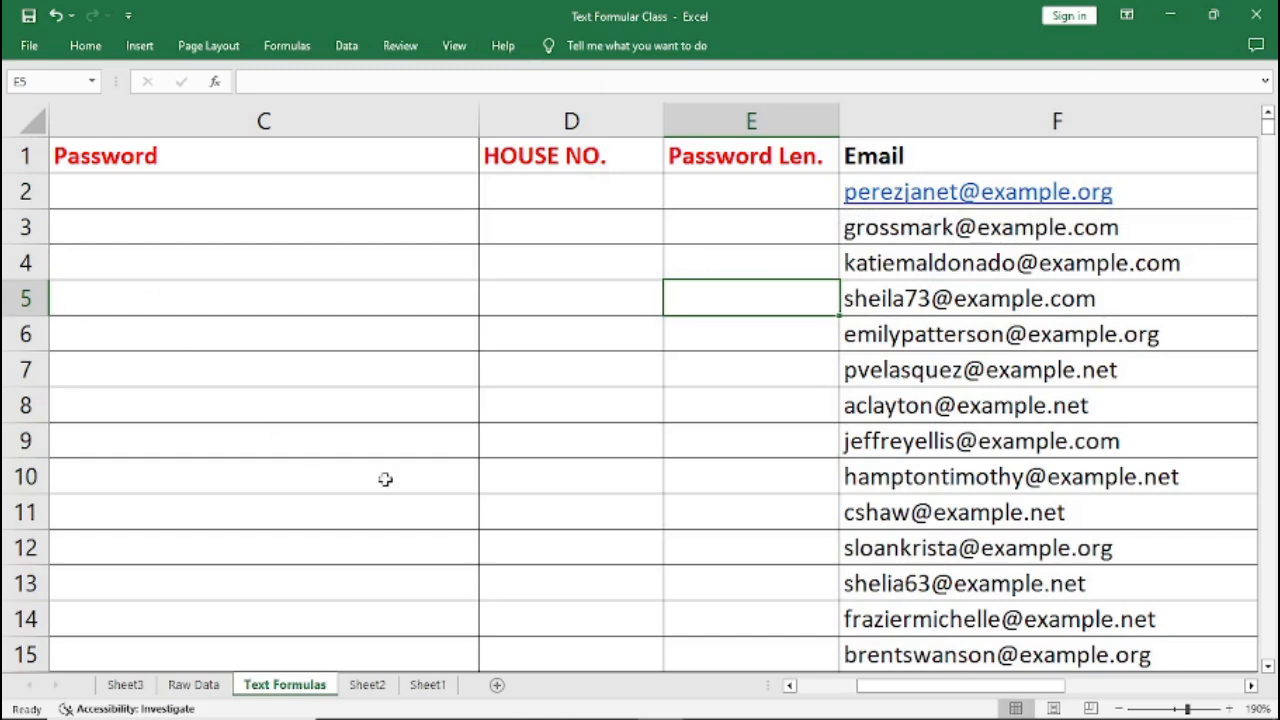
pyautogui.click(790, 686)
pyautogui.click(790, 686)
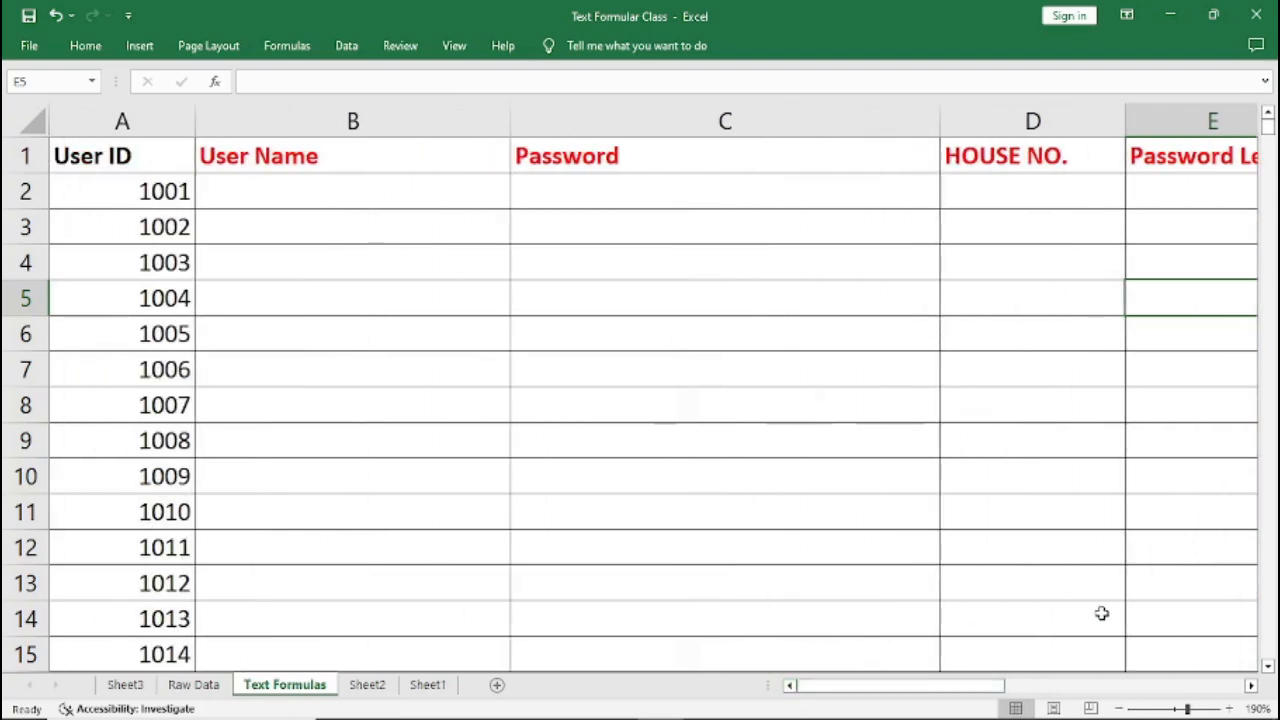
pyautogui.click(1251, 686)
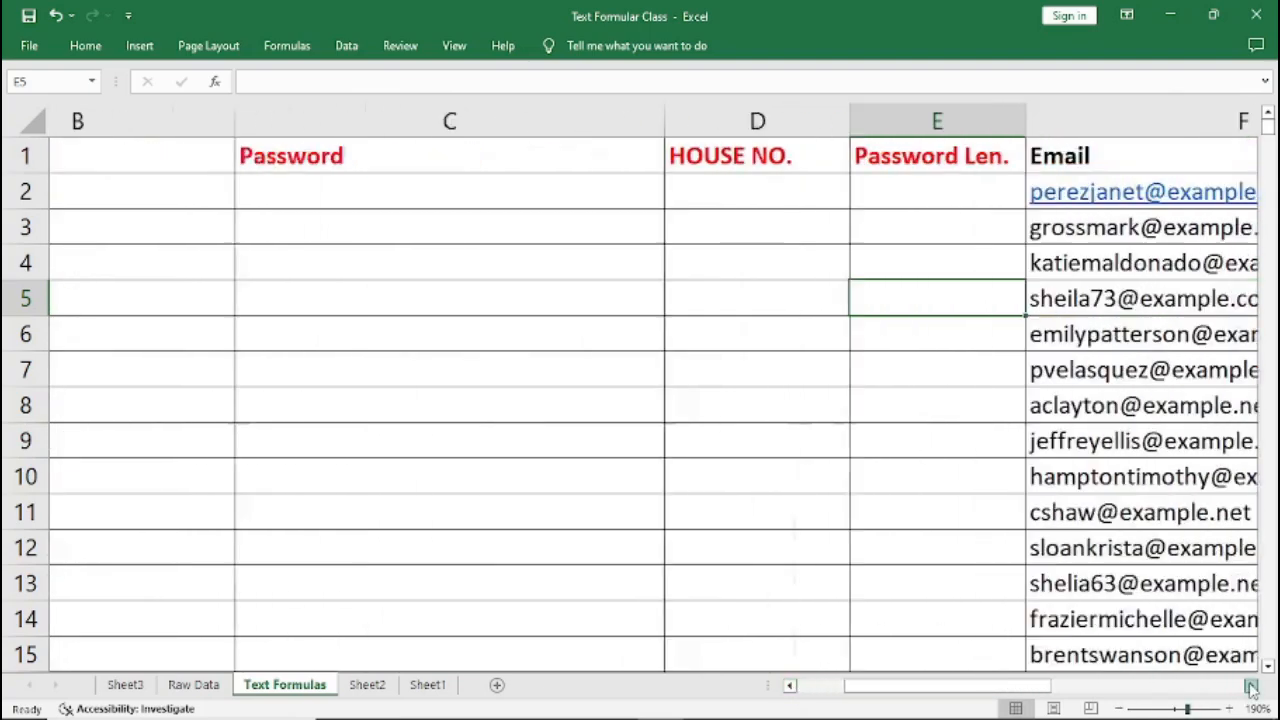
pyautogui.click(1251, 686)
pyautogui.click(1251, 686)
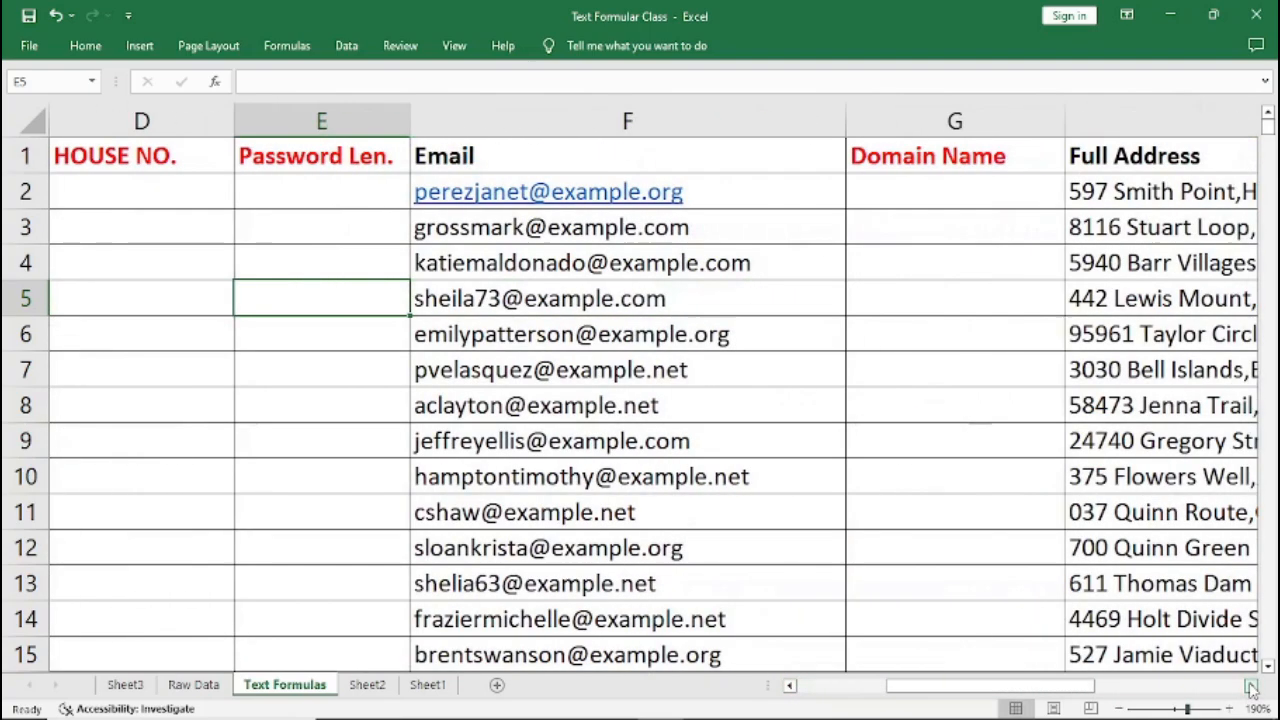
pyautogui.click(790, 686)
pyautogui.click(790, 686)
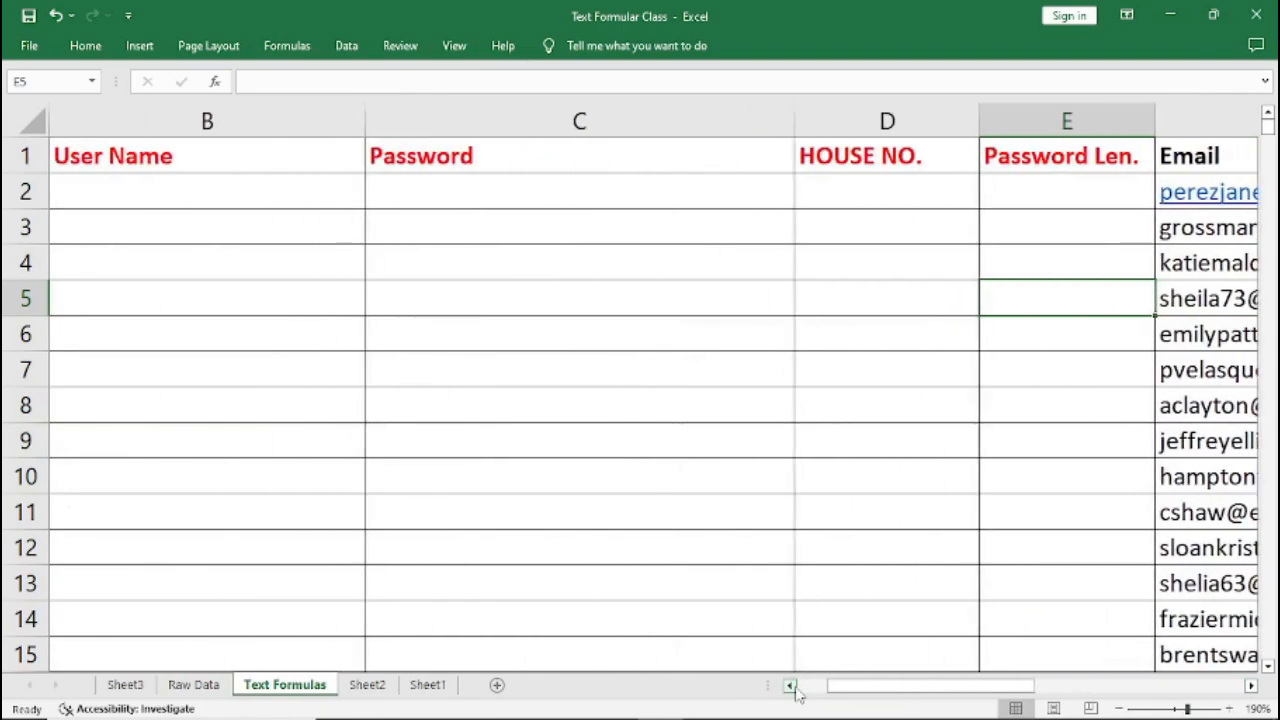
pyautogui.click(790, 686)
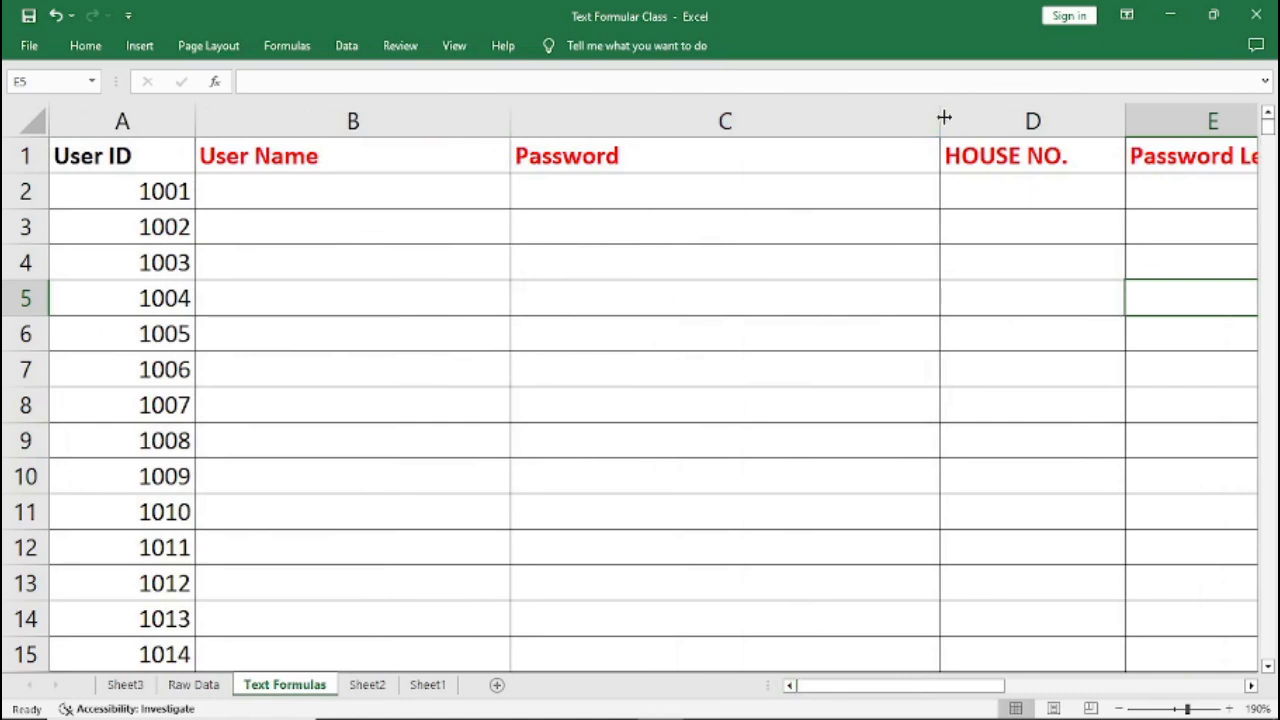
# Step: Narrow the Password and HOUSE NO. columns on the Text Formulas sheet so the Email column is in view beside User Name
pyautogui.moveTo(944, 118); pyautogui.dragTo(923, 118)
pyautogui.moveTo(733, 118); pyautogui.dragTo(613, 117)
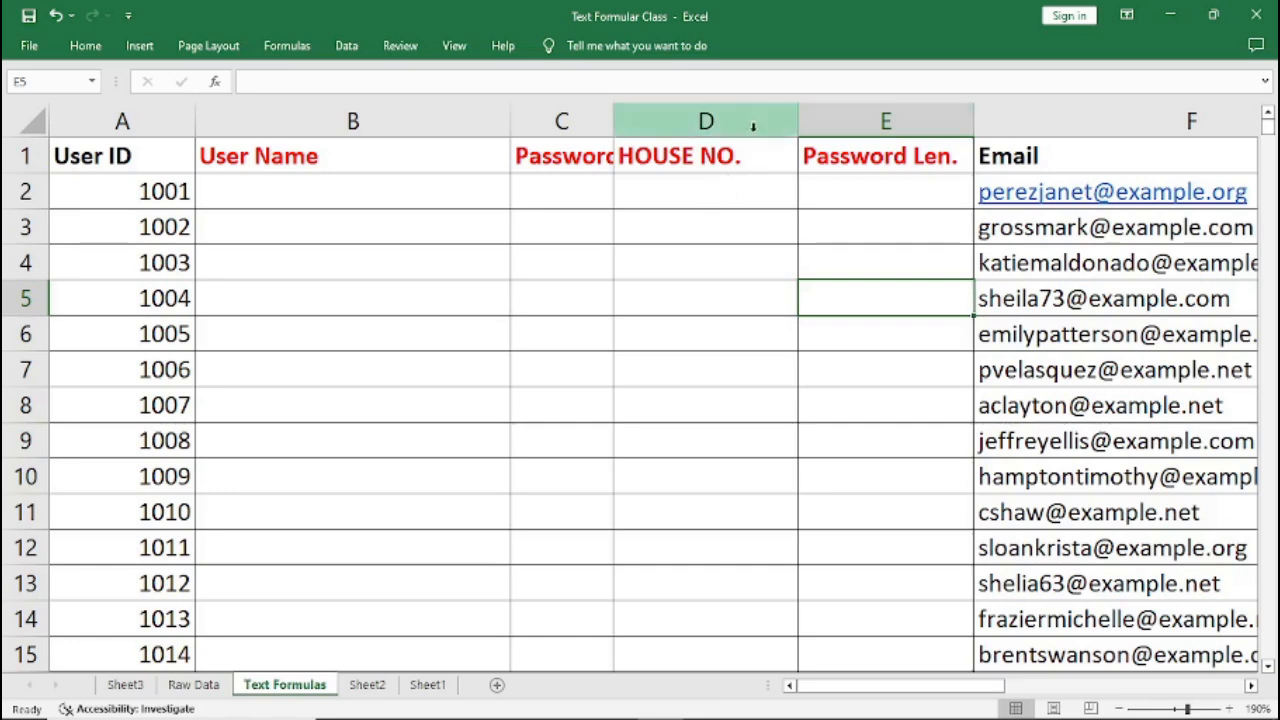
pyautogui.moveTo(801, 122); pyautogui.dragTo(713, 128)
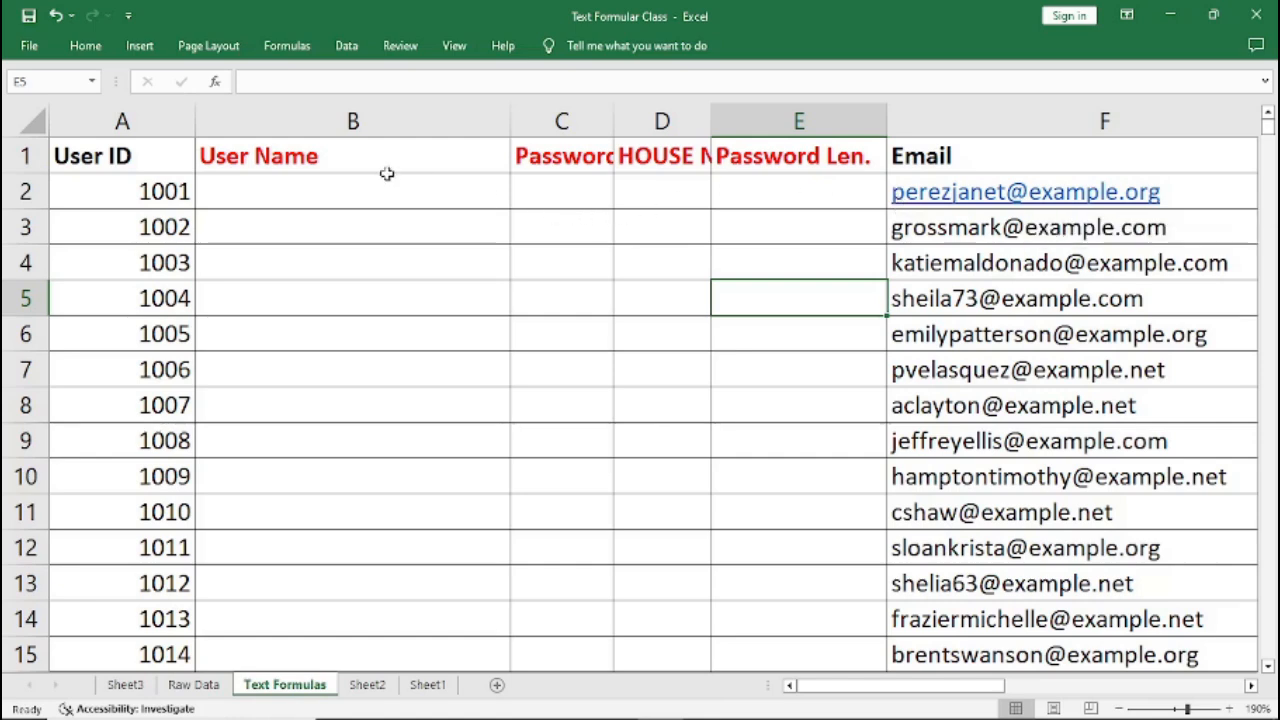
# Step: Enter the formula =LEFT(F2,10) in cell B2 to extract the first user name from the e-mail address
pyautogui.click(232, 195)
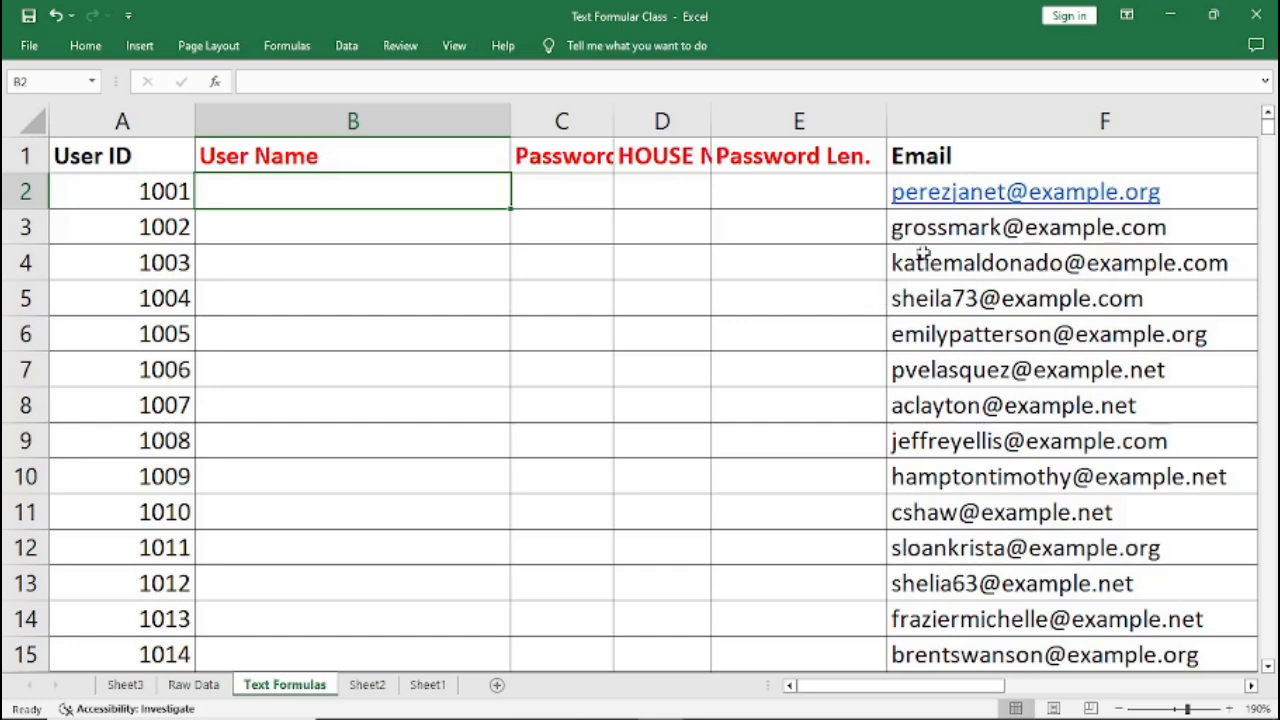
pyautogui.write('=')
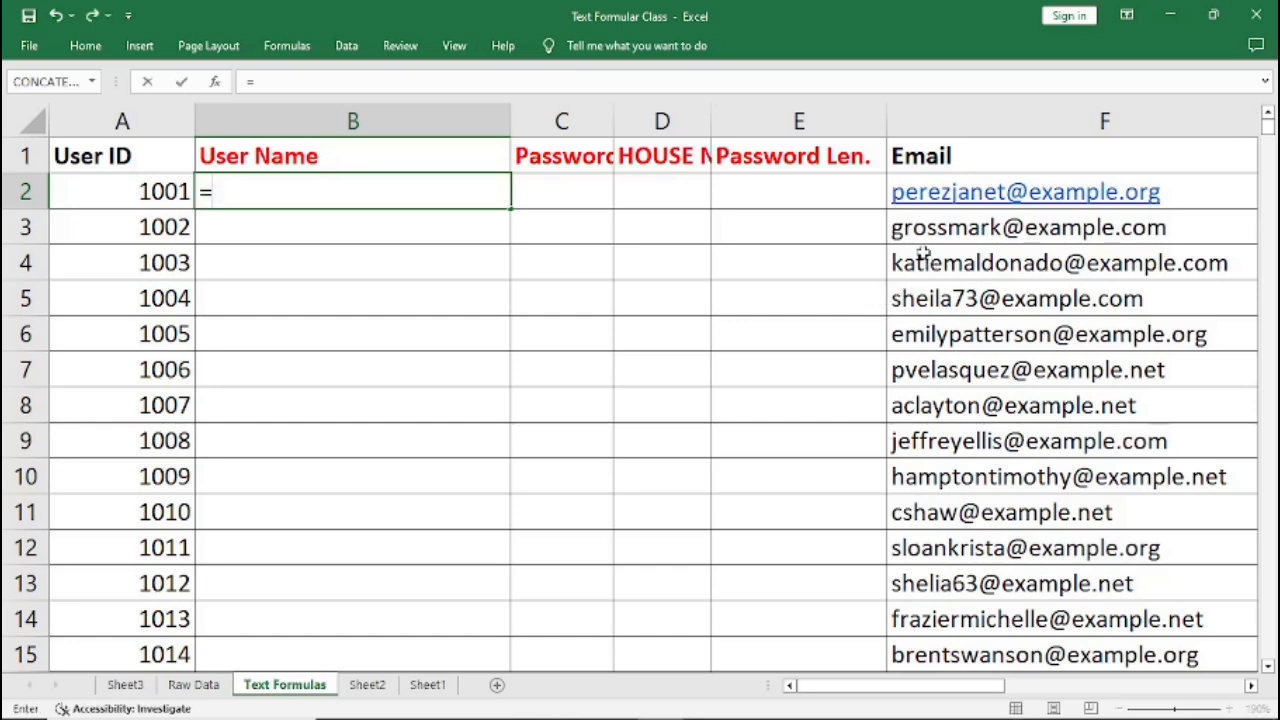
pyautogui.write('lef')
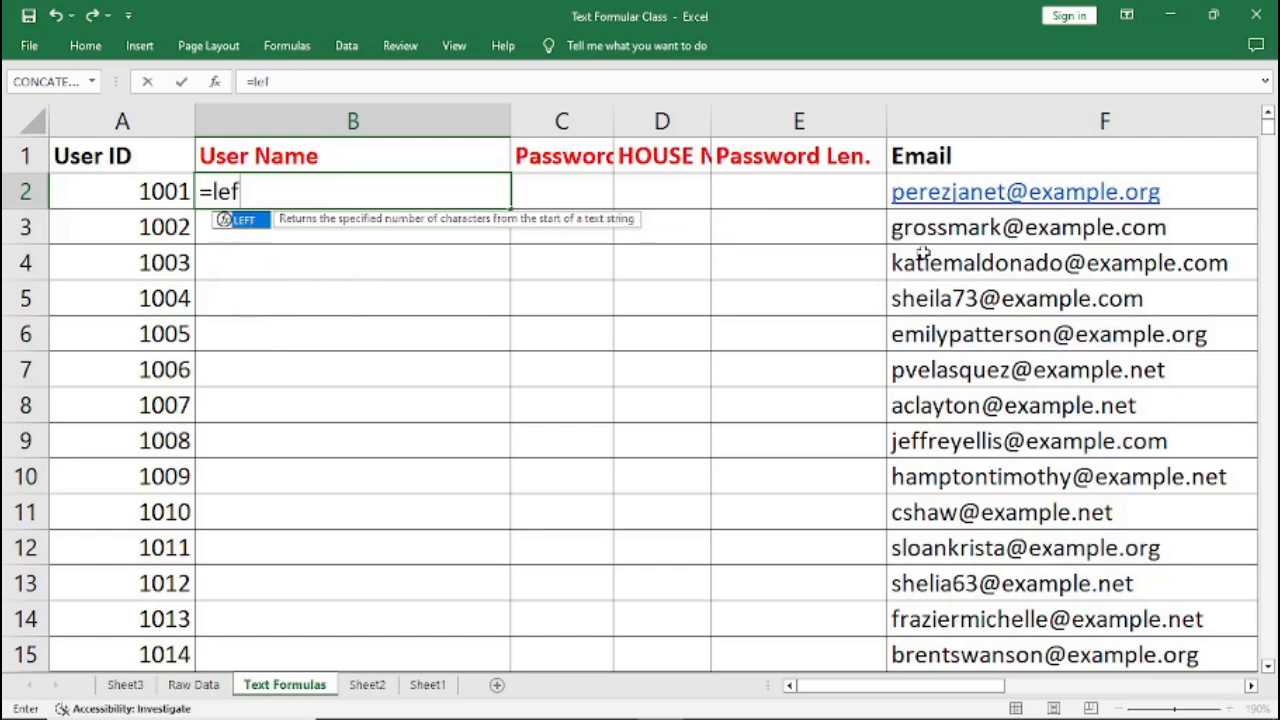
pyautogui.write('t(')
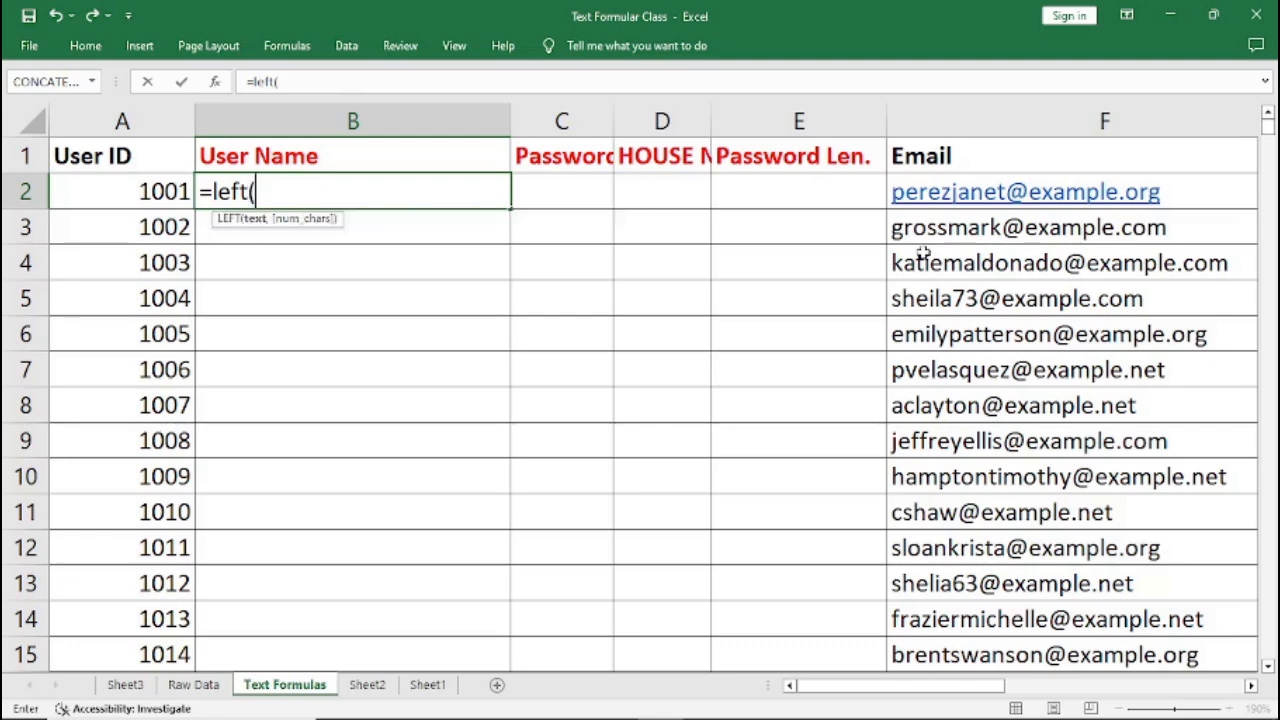
pyautogui.click(1189, 192)
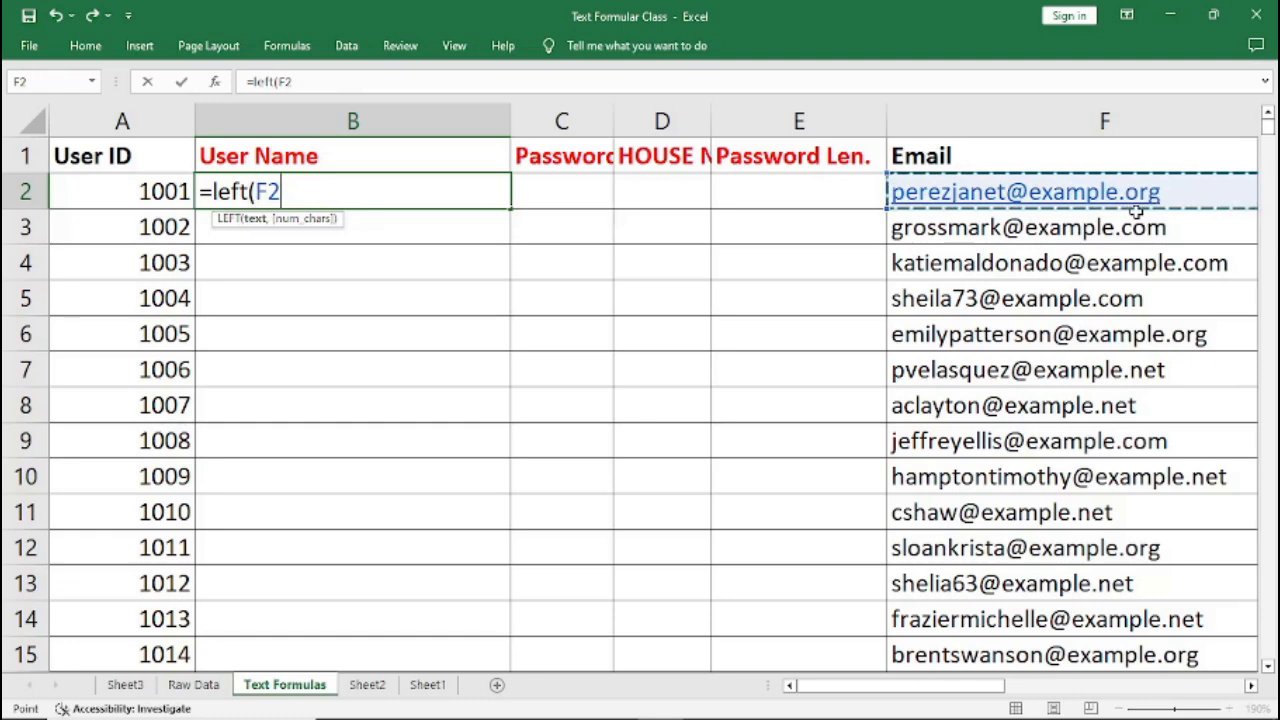
pyautogui.write(',')
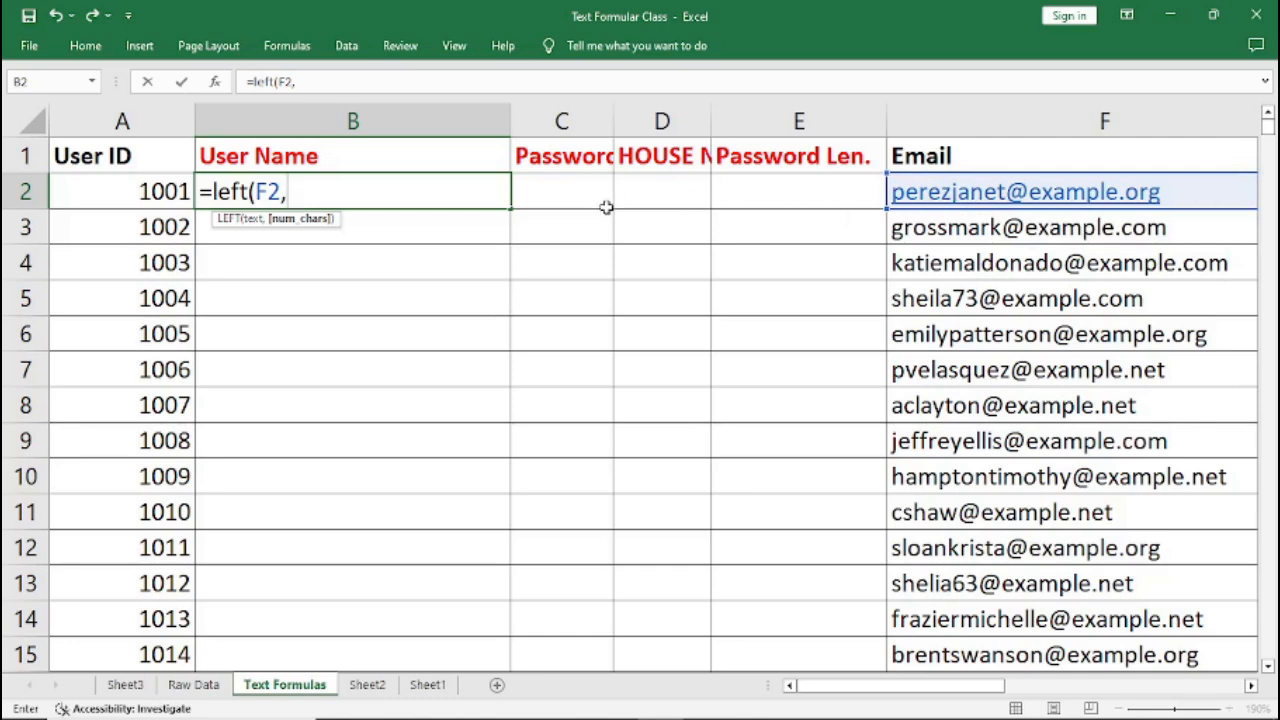
pyautogui.write('10)')
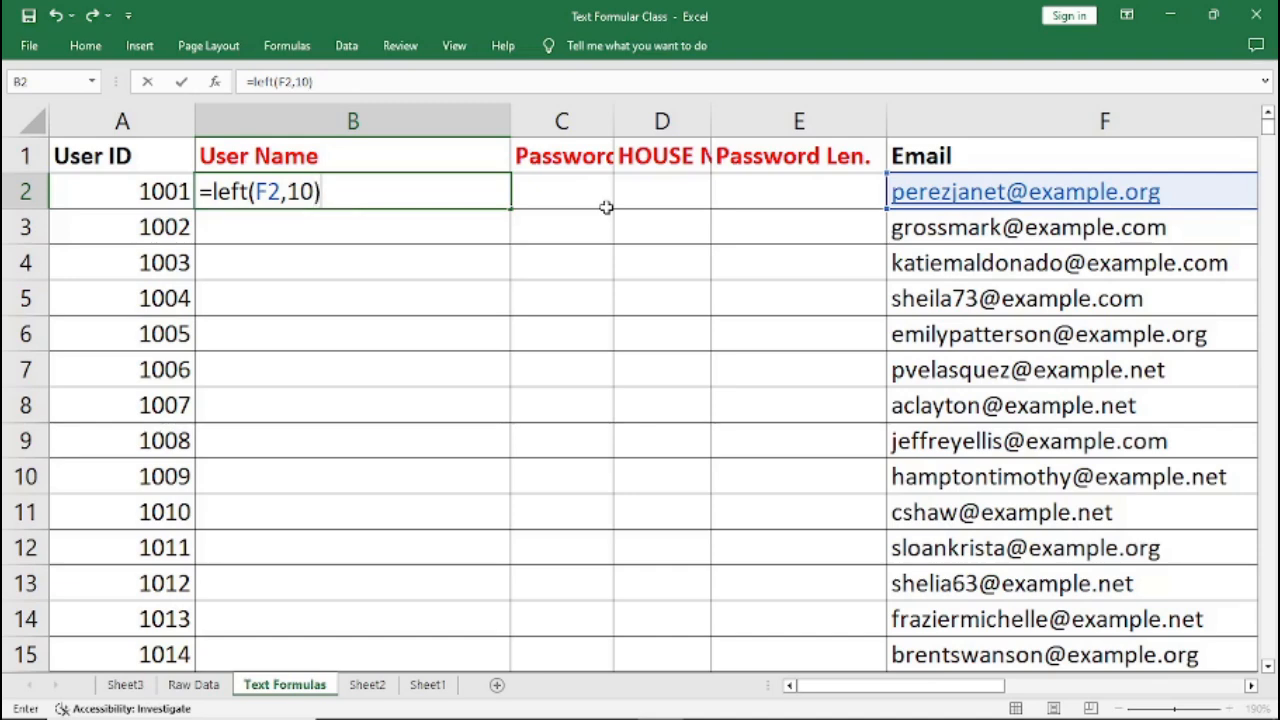
pyautogui.press('Return')
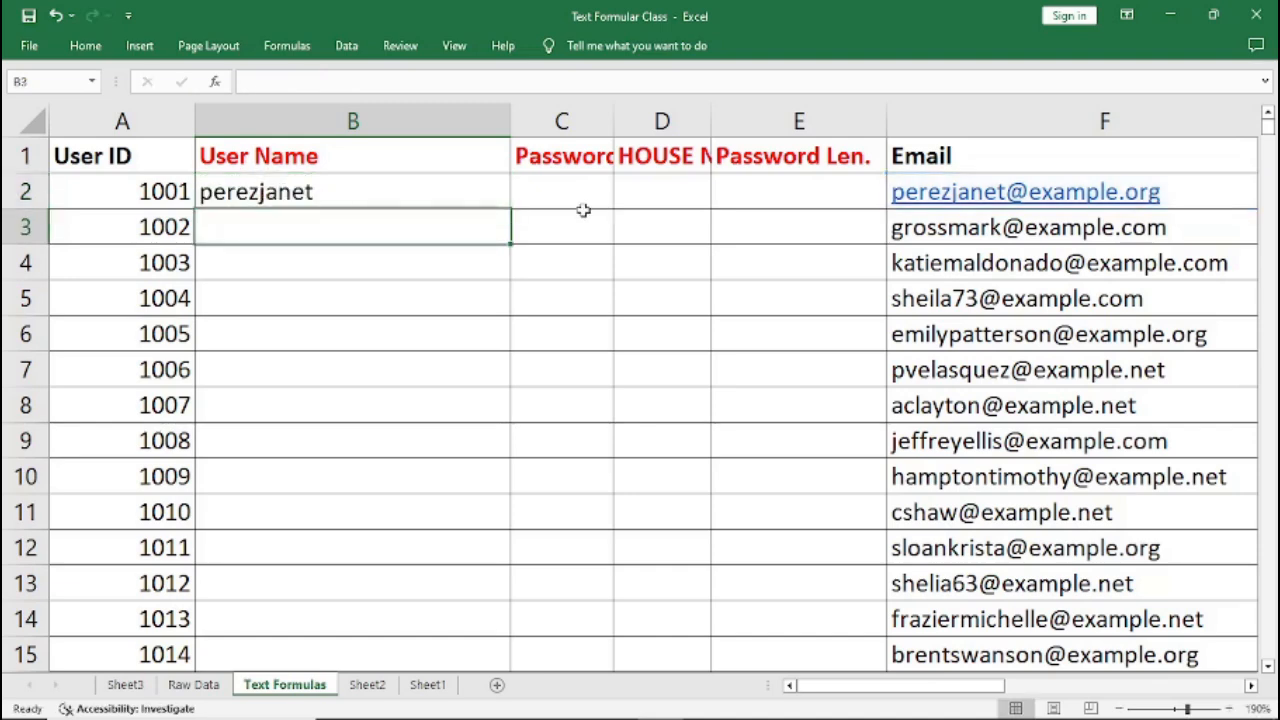
pyautogui.click(957, 193)
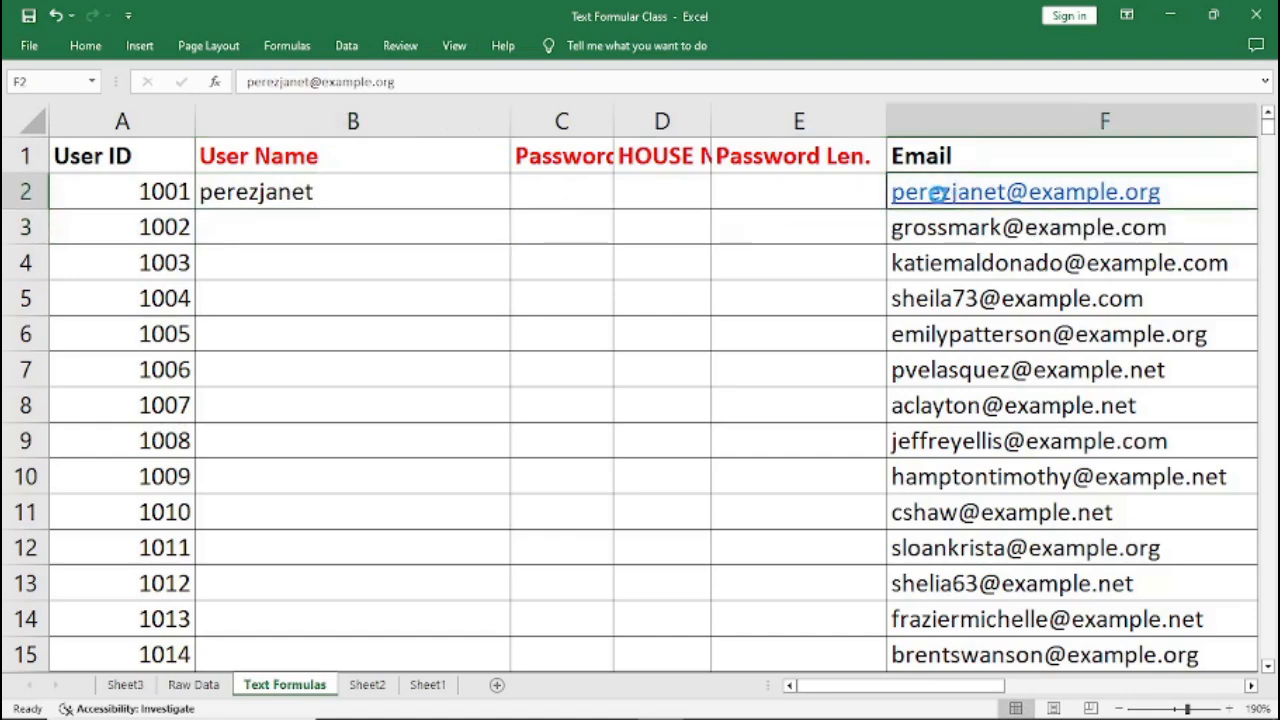
pyautogui.click(921, 228)
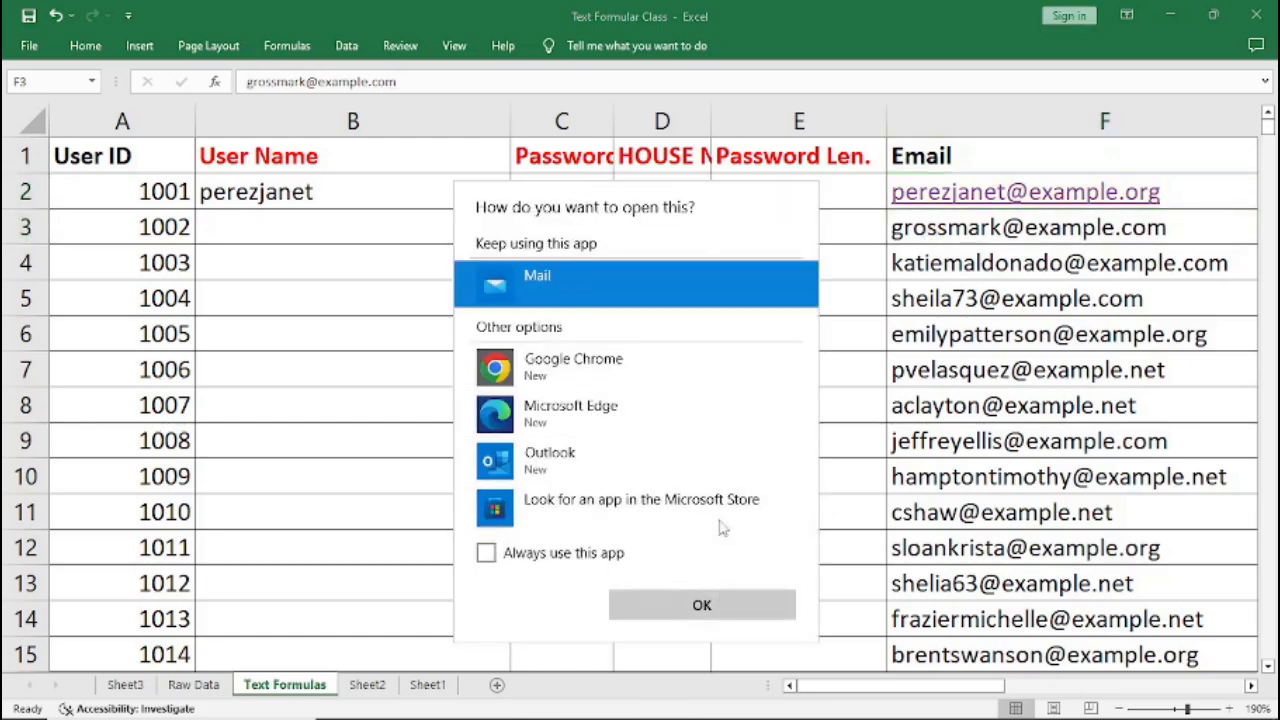
pyautogui.press('Escape')
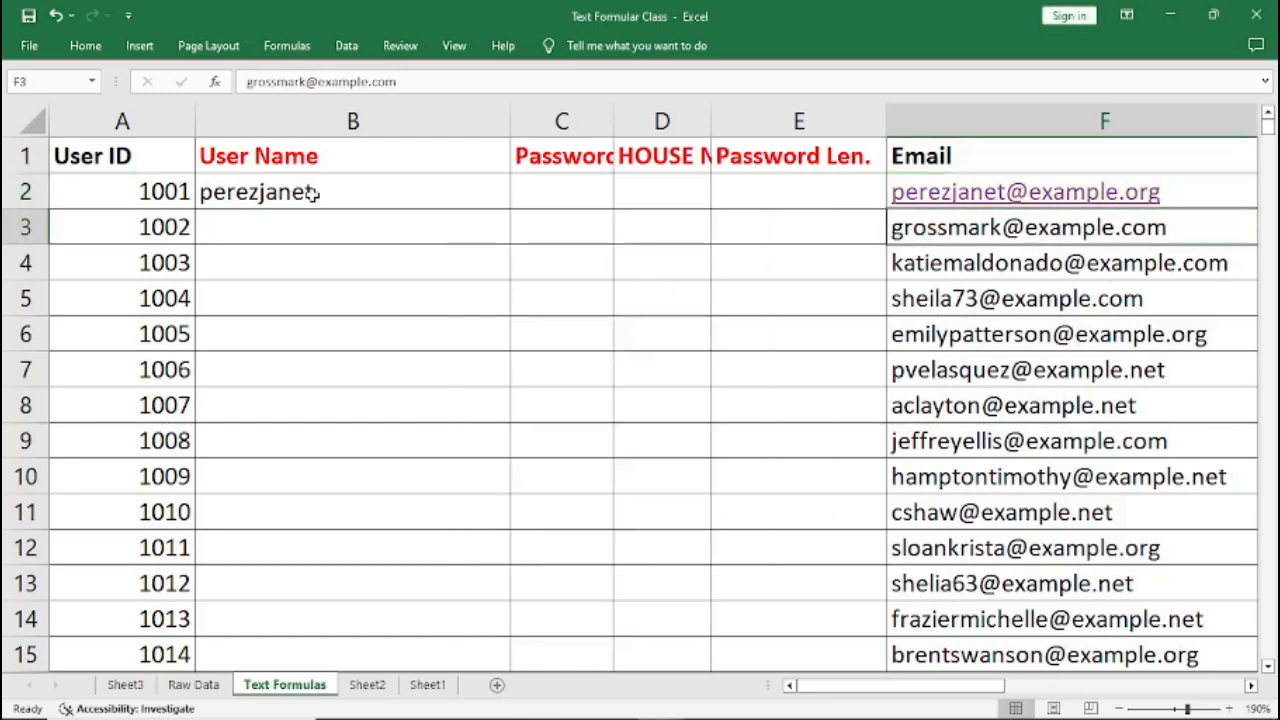
# Step: Test the LEFT formula on more rows by filling it from B2 down to B14, and undo the fill
pyautogui.click(272, 195)
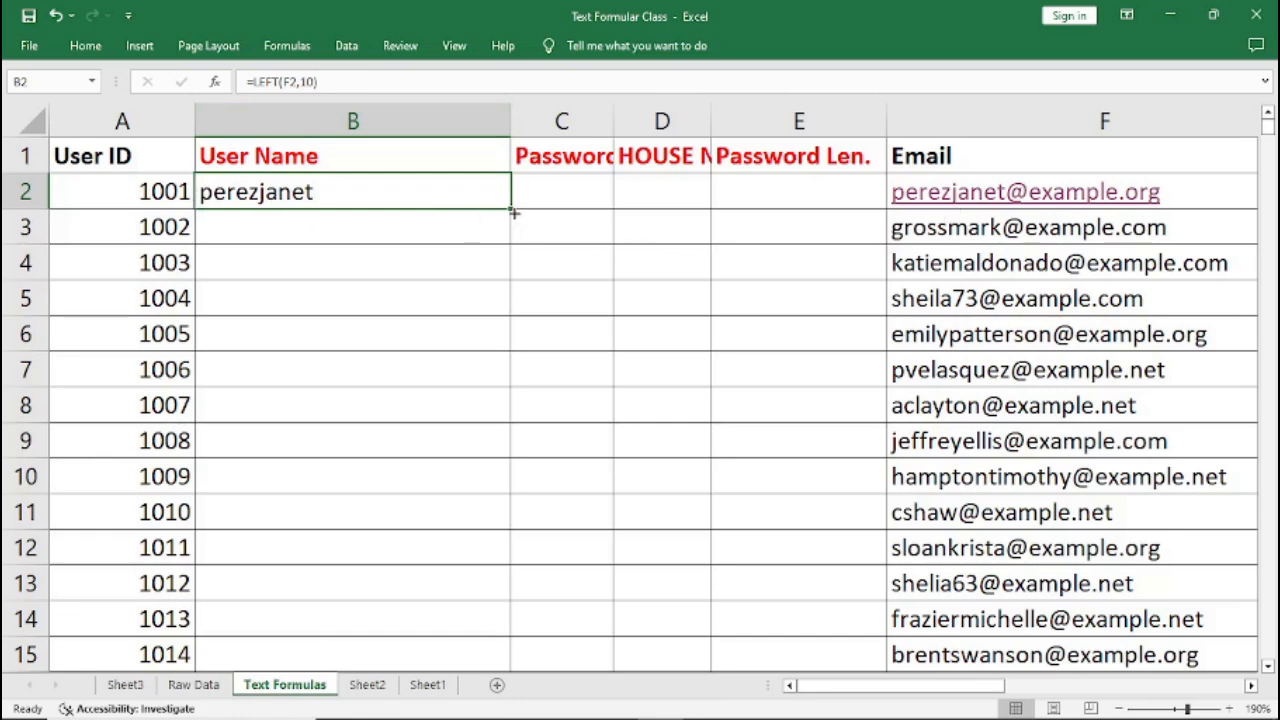
pyautogui.moveTo(511, 212); pyautogui.dragTo(494, 623)
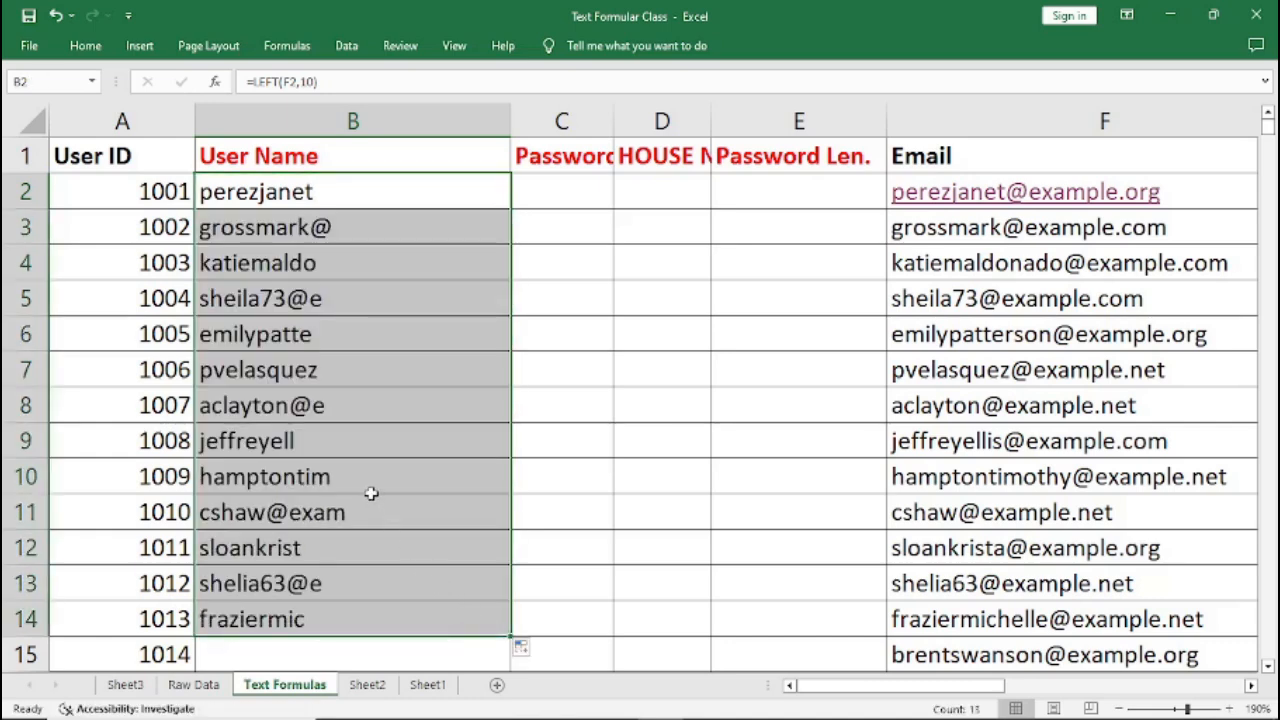
pyautogui.click(283, 227)
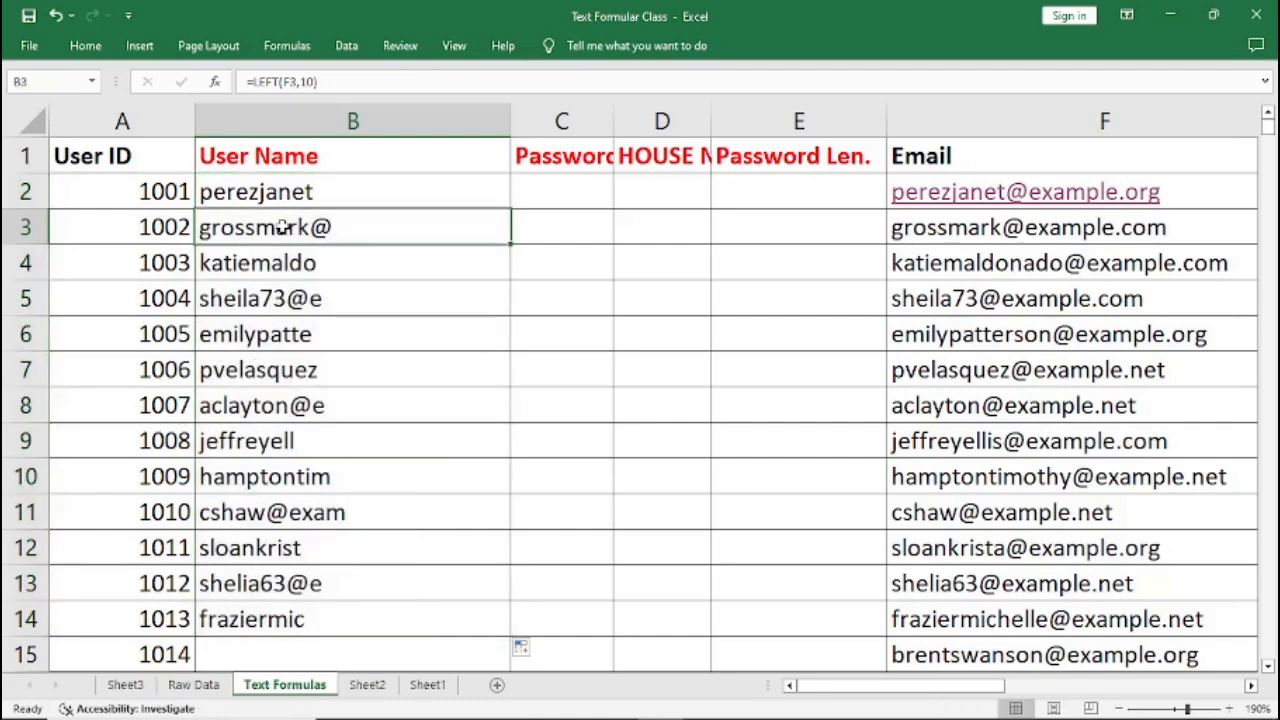
pyautogui.click(292, 190)
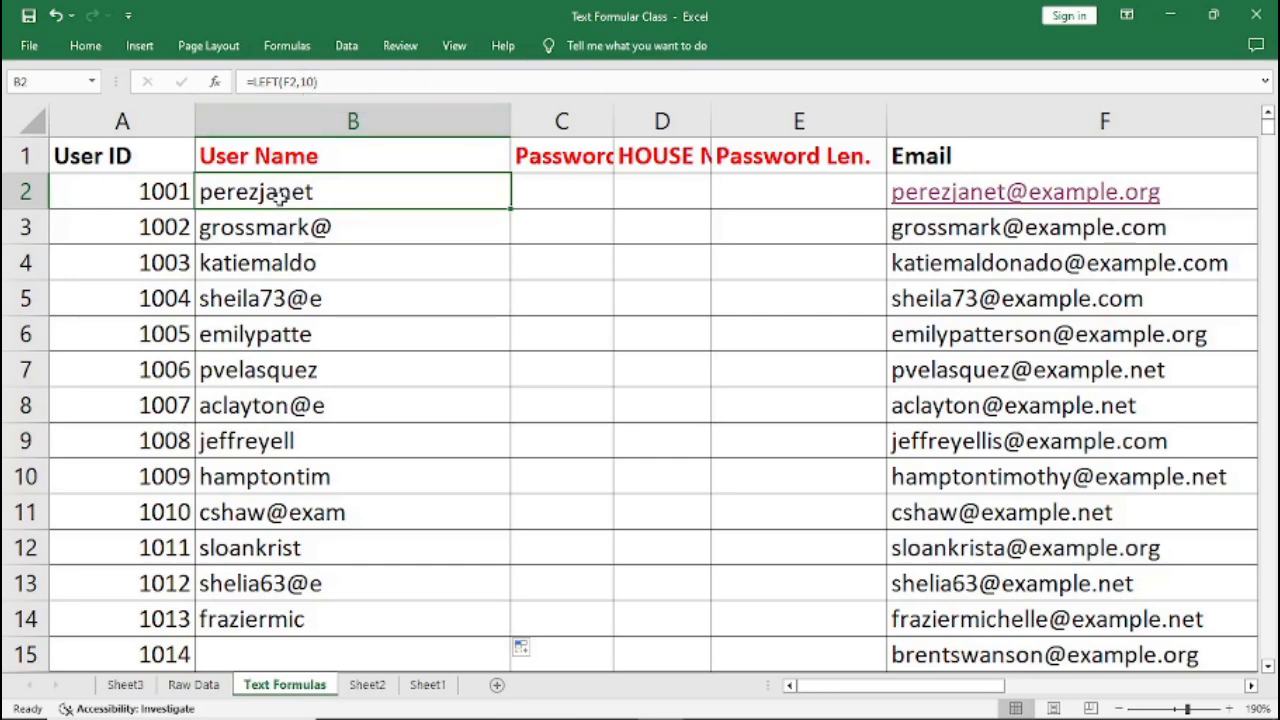
pyautogui.click(292, 228)
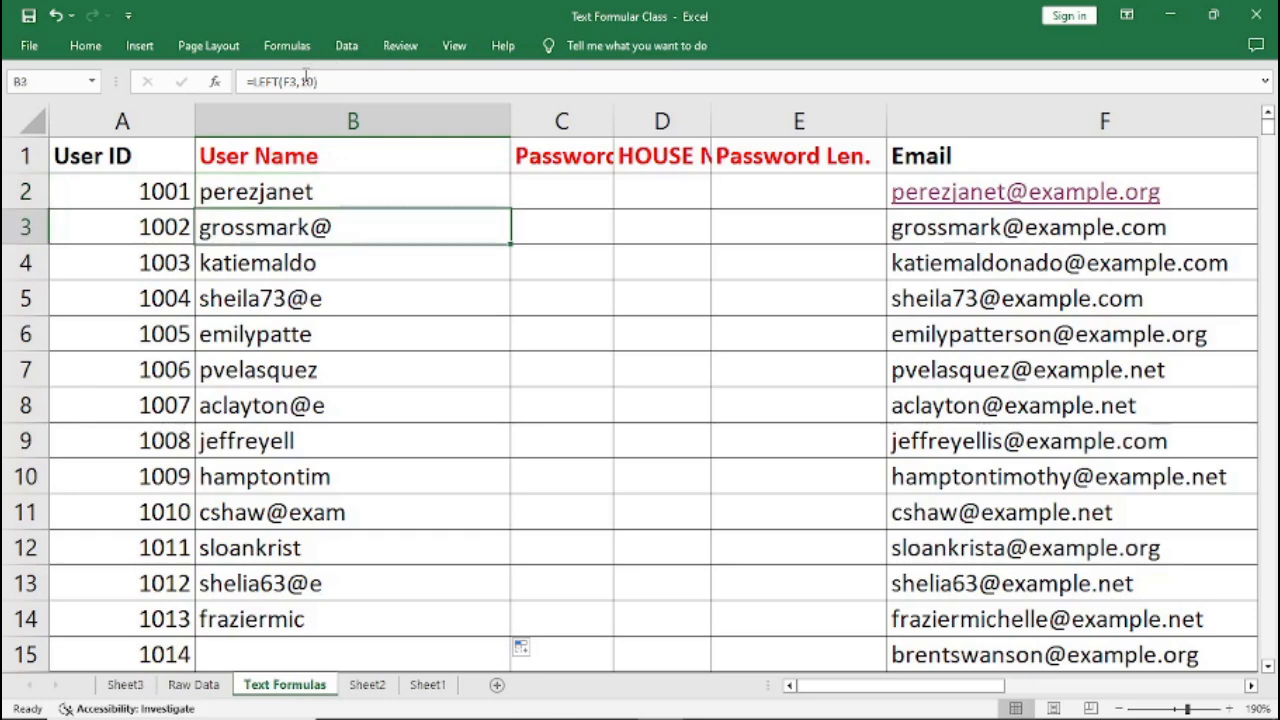
pyautogui.click(297, 262)
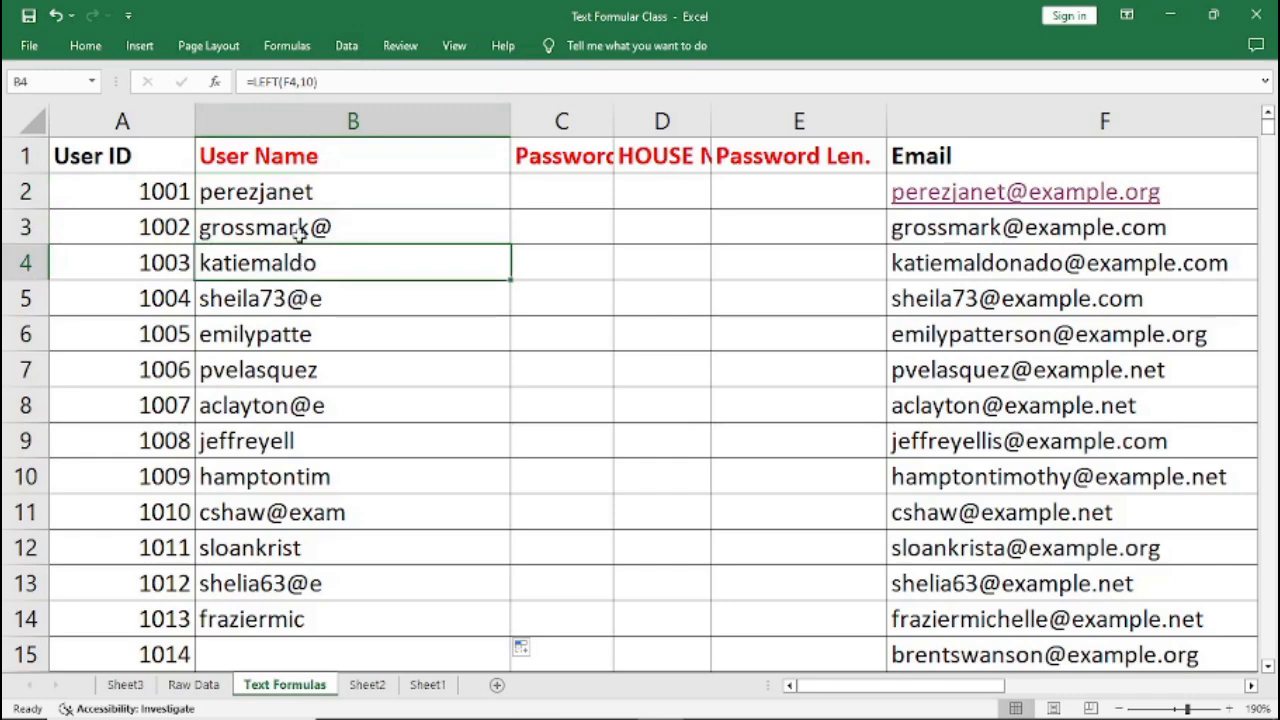
pyautogui.click(290, 191)
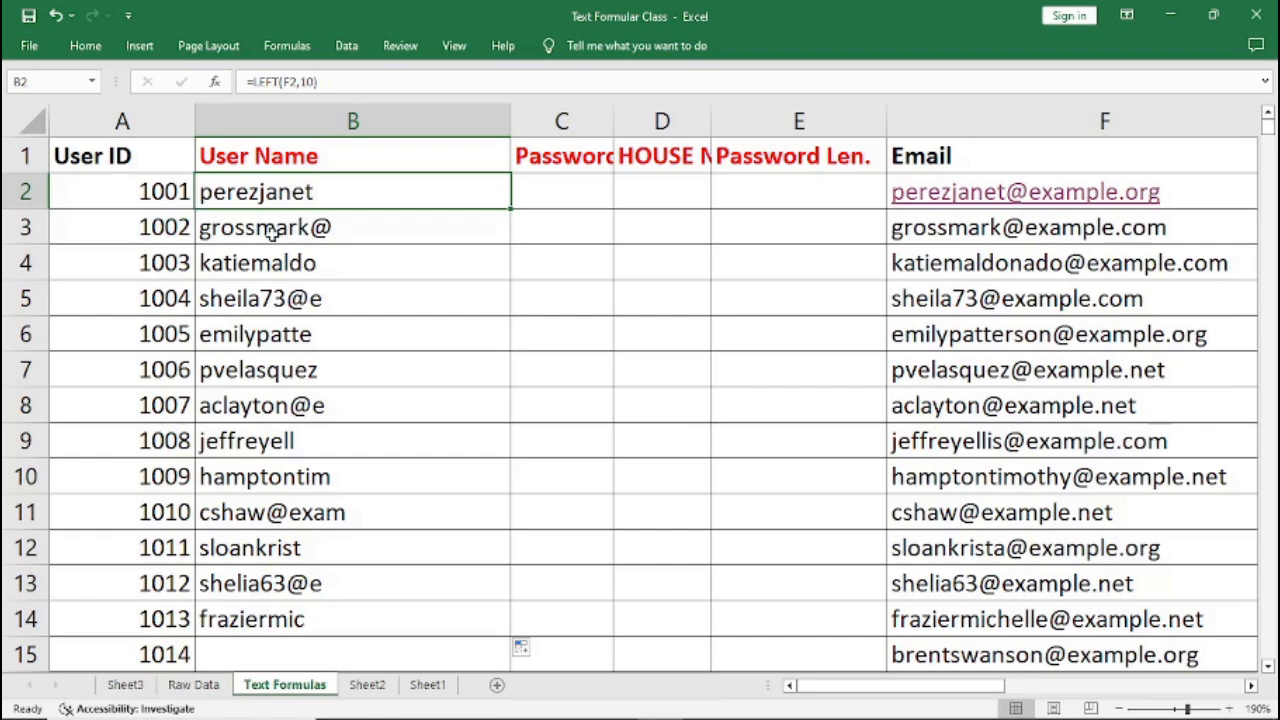
pyautogui.hotkey('ctrl', 'z')
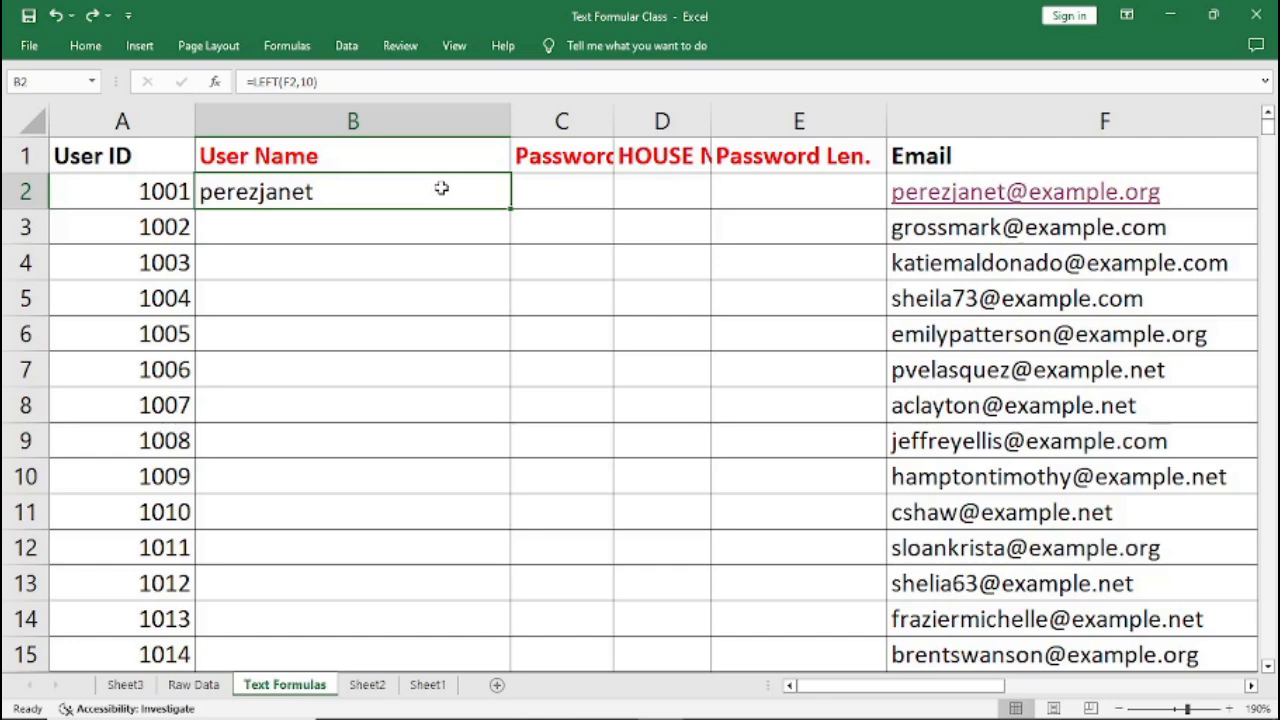
# Step: Enter the formula =FIND("@",F2) in cell C2 to locate the @ sign in the first e-mail address
pyautogui.click(545, 190)
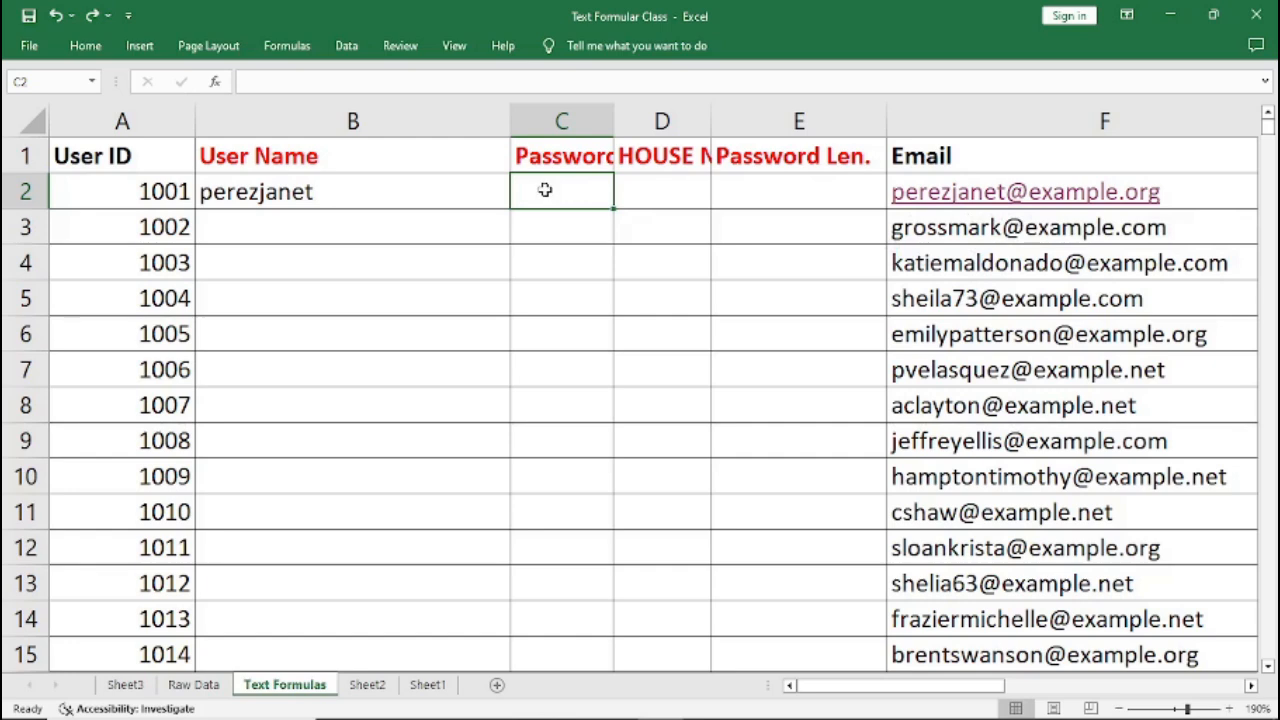
pyautogui.write('=')
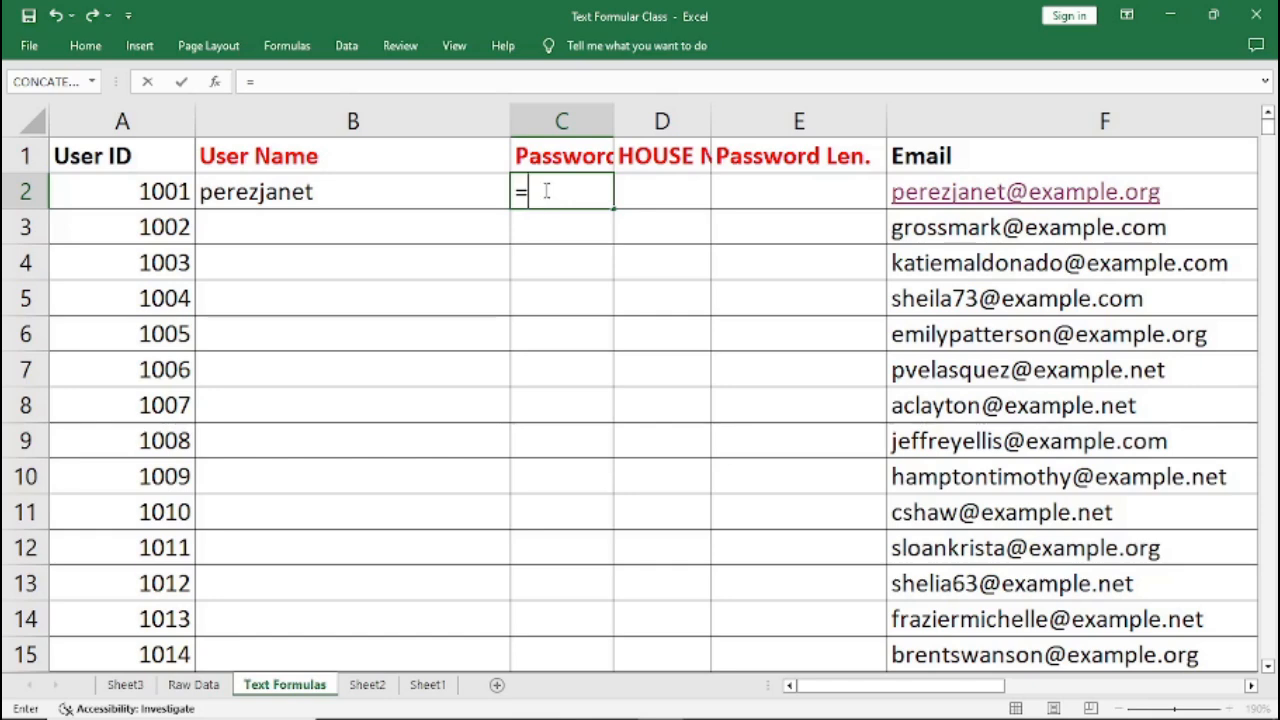
pyautogui.write('F')
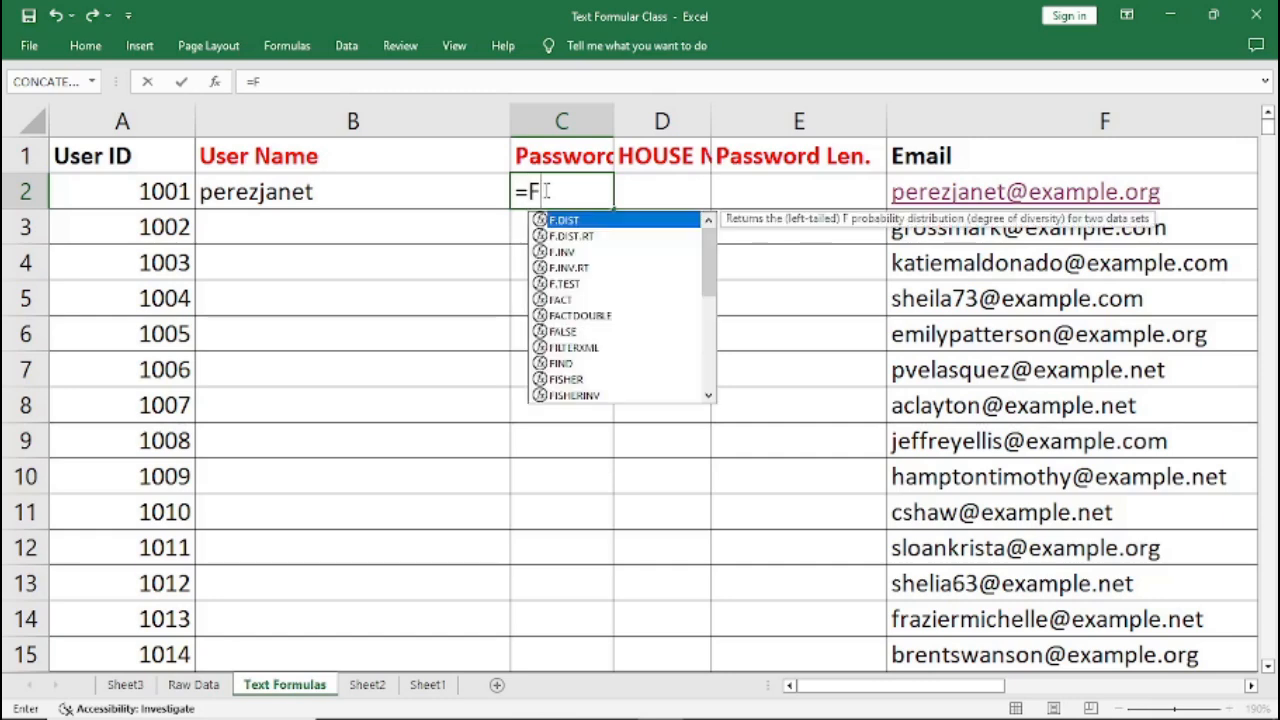
pyautogui.write('in')
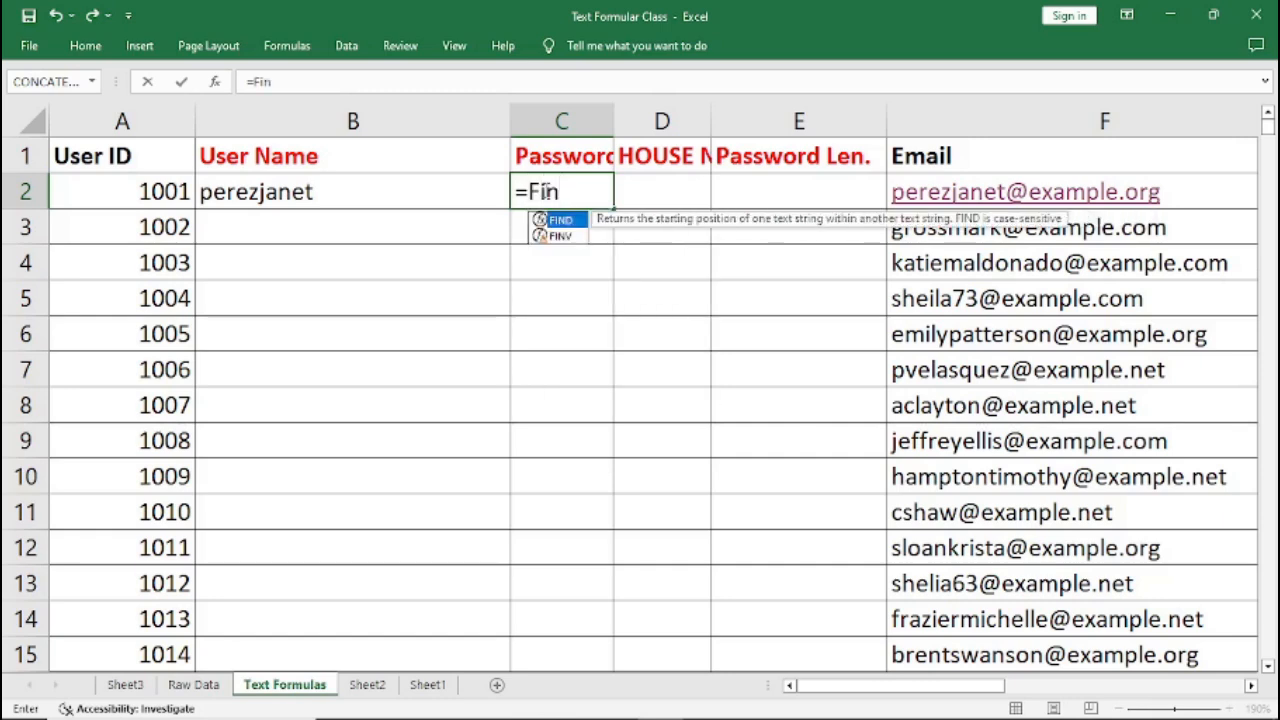
pyautogui.write('d')
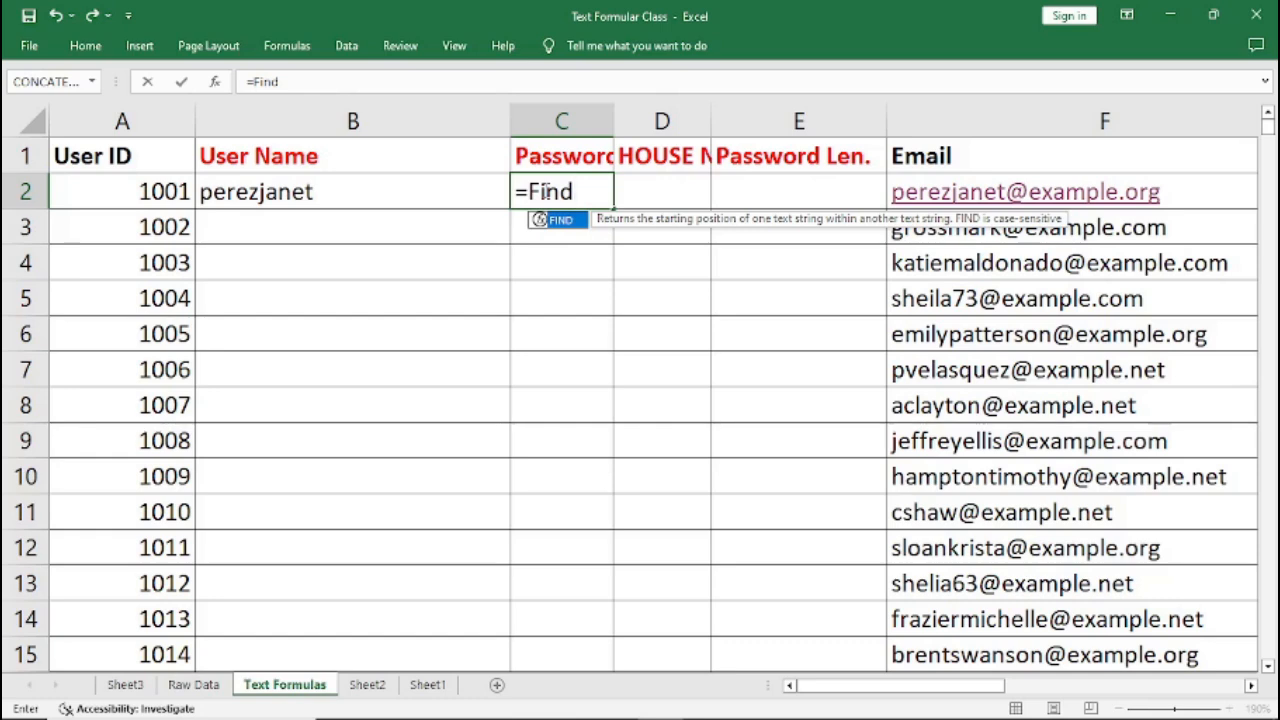
pyautogui.write('(')
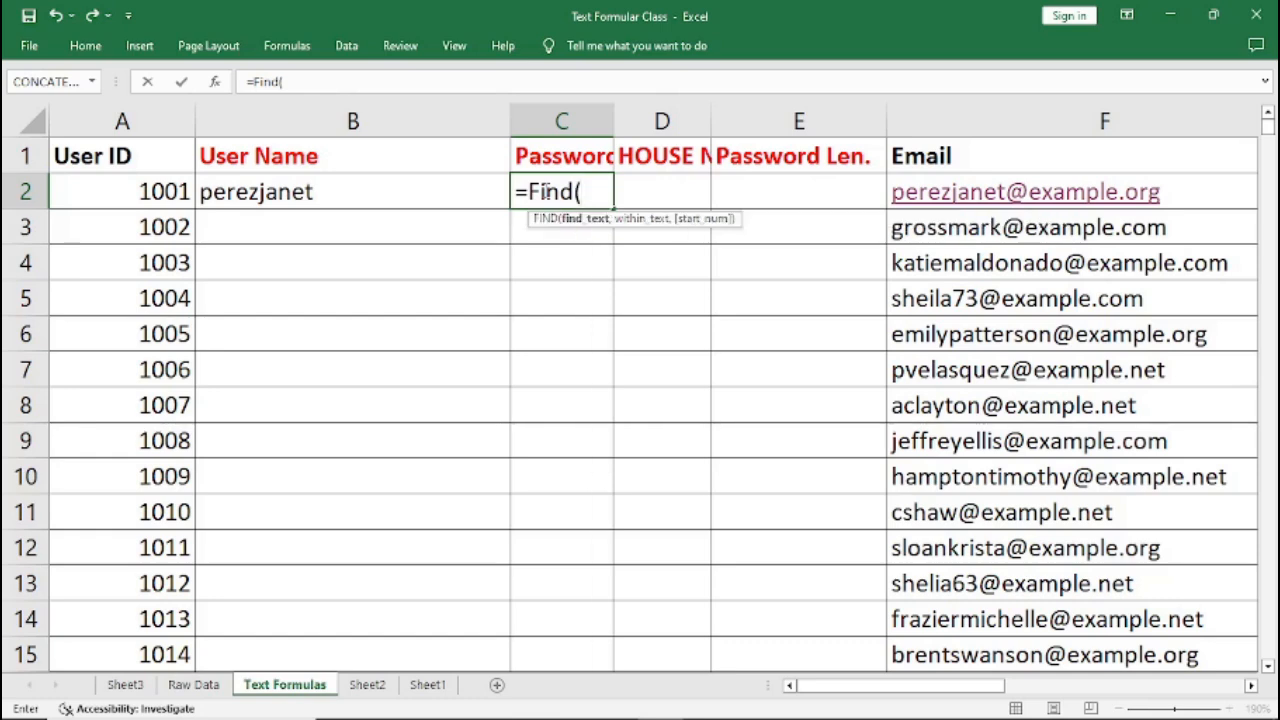
pyautogui.write('F')
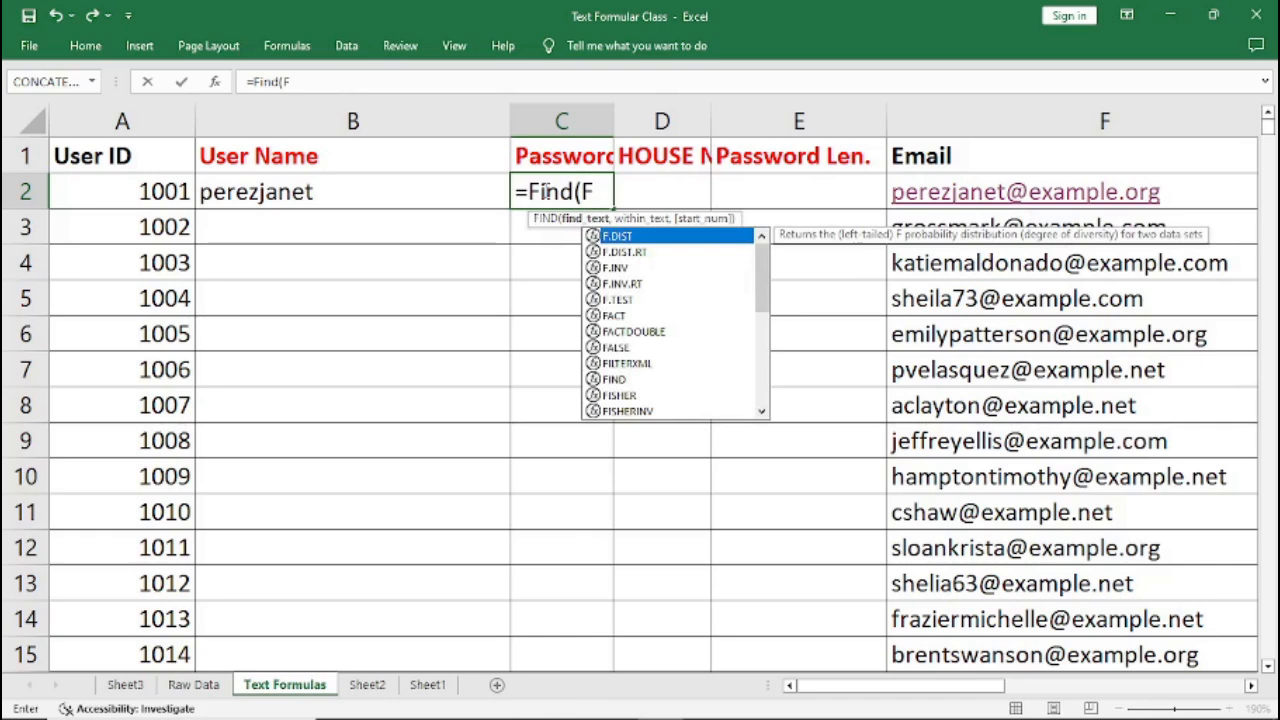
pyautogui.write('2,')
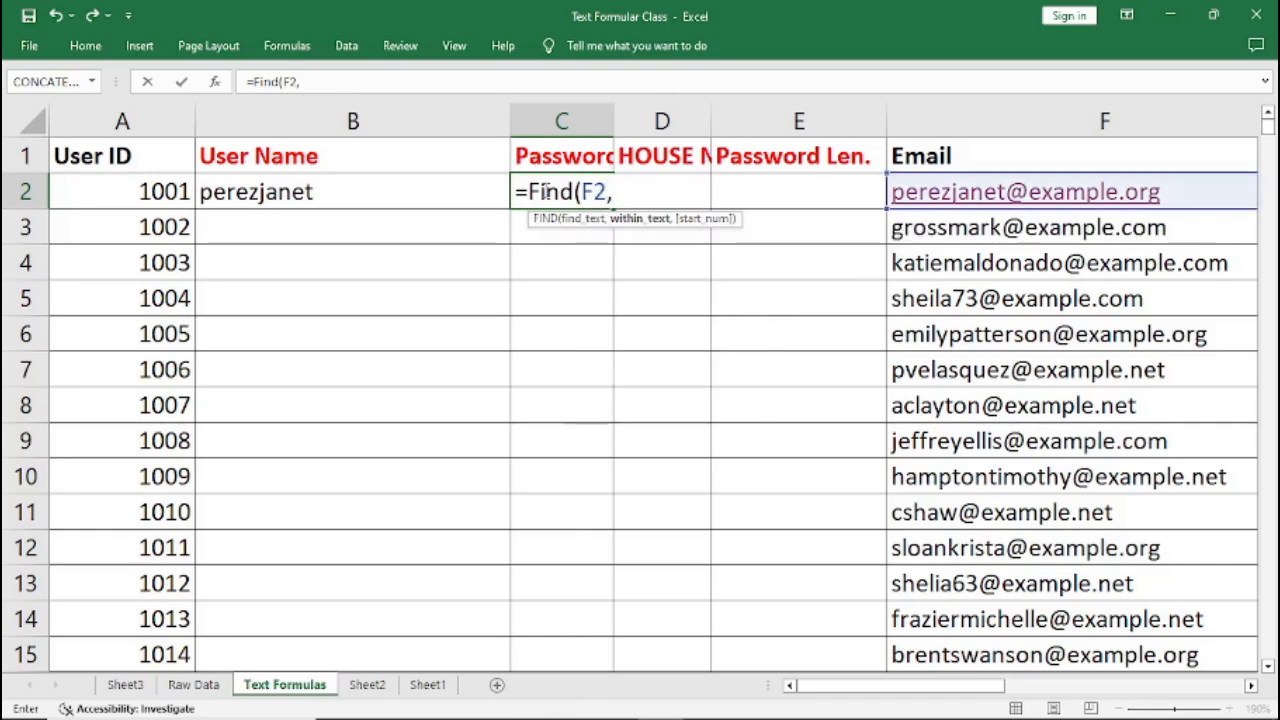
pyautogui.press('BackSpace')
pyautogui.press('BackSpace')
pyautogui.press('BackSpace')
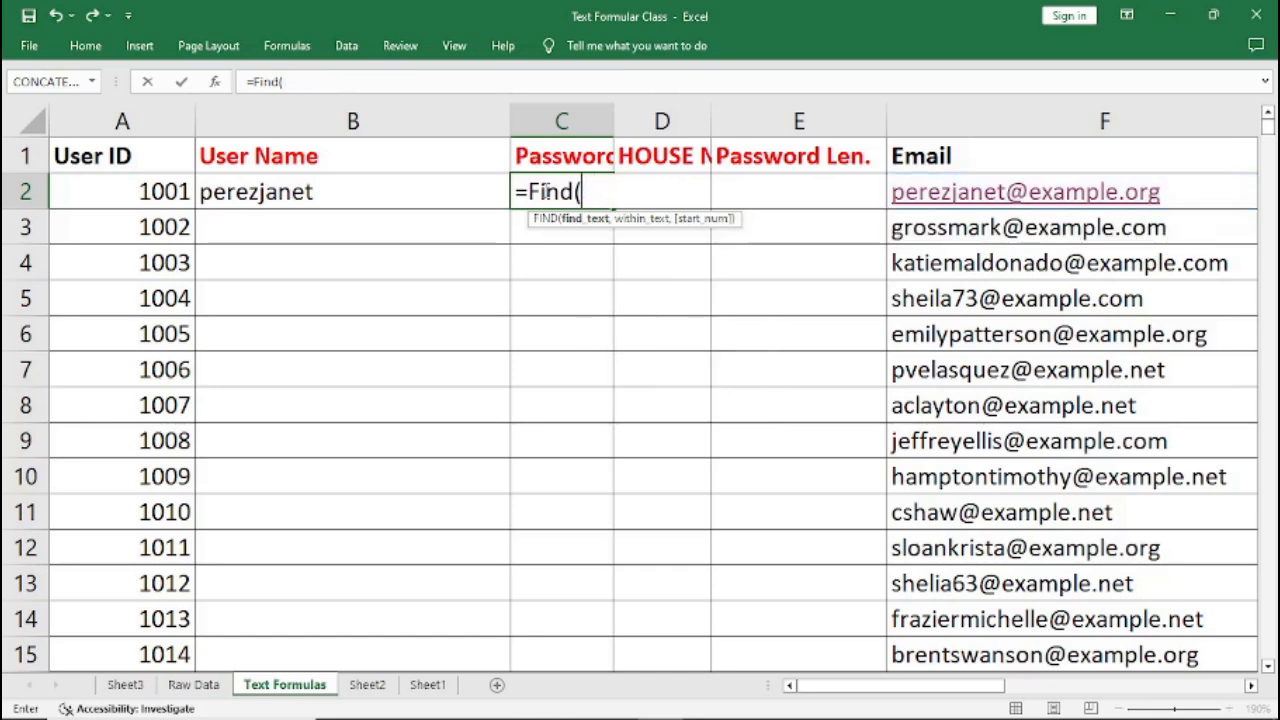
pyautogui.write('"')
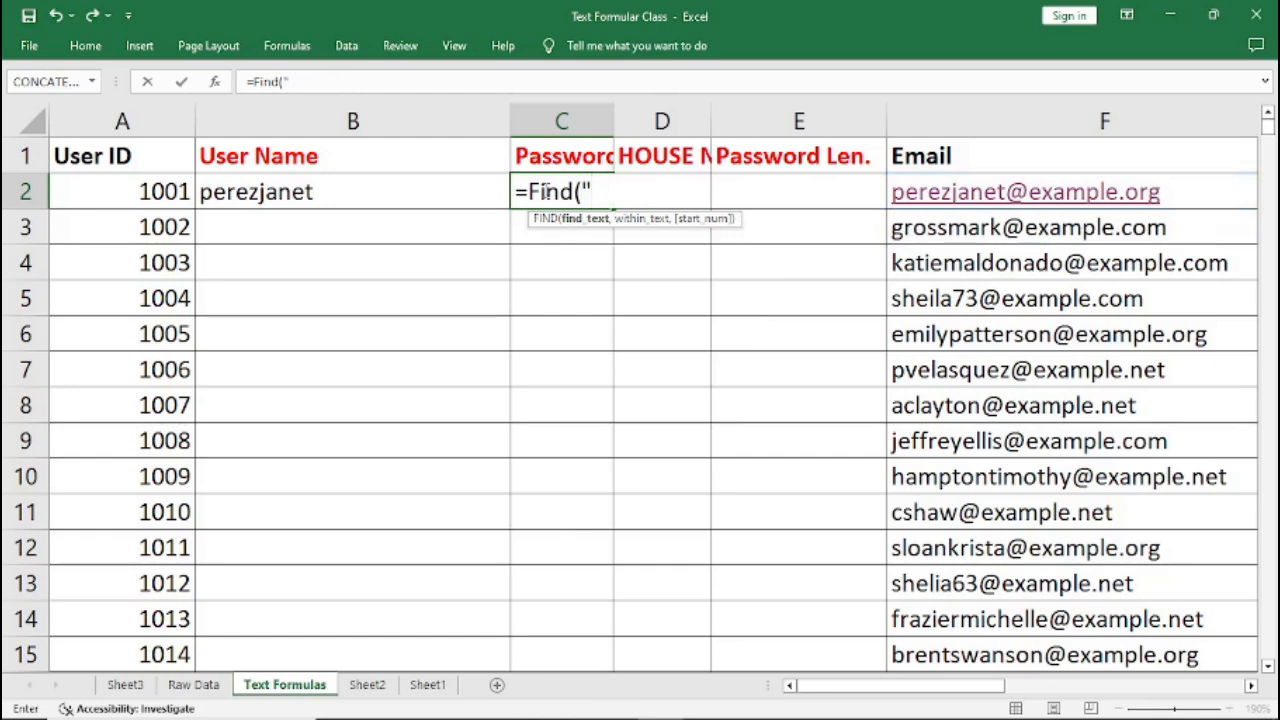
pyautogui.write('@"')
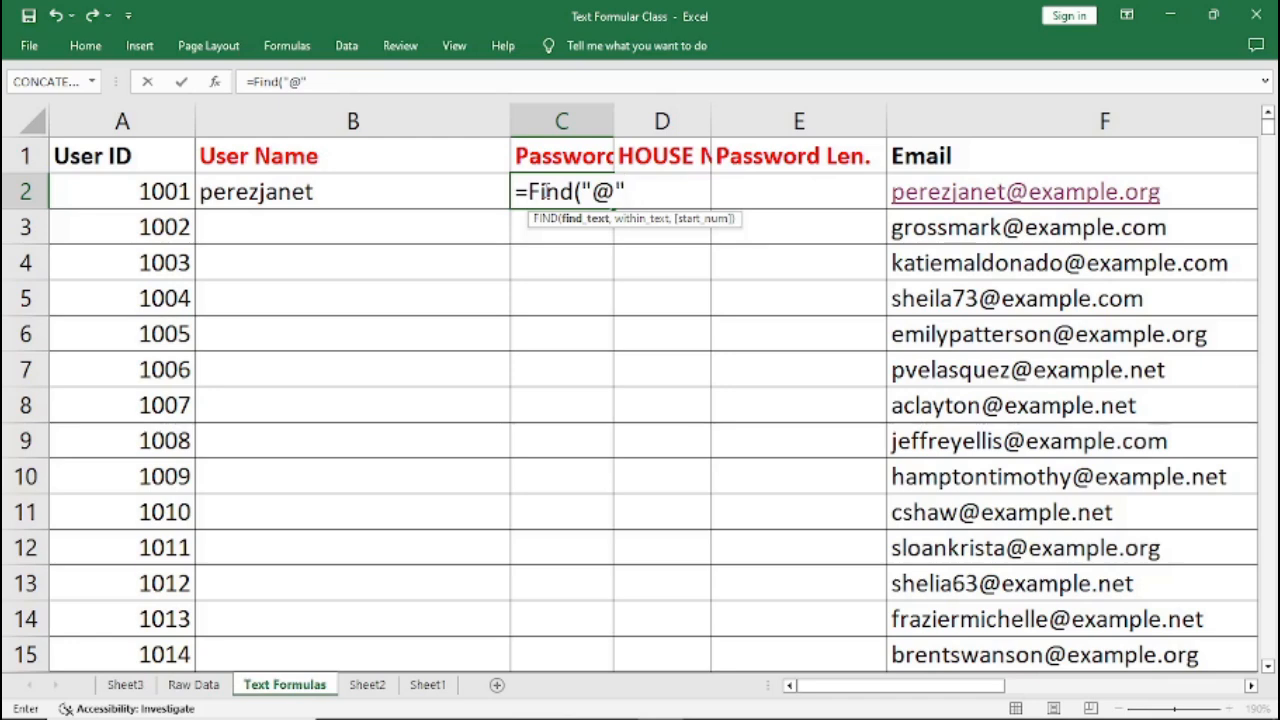
pyautogui.write(',')
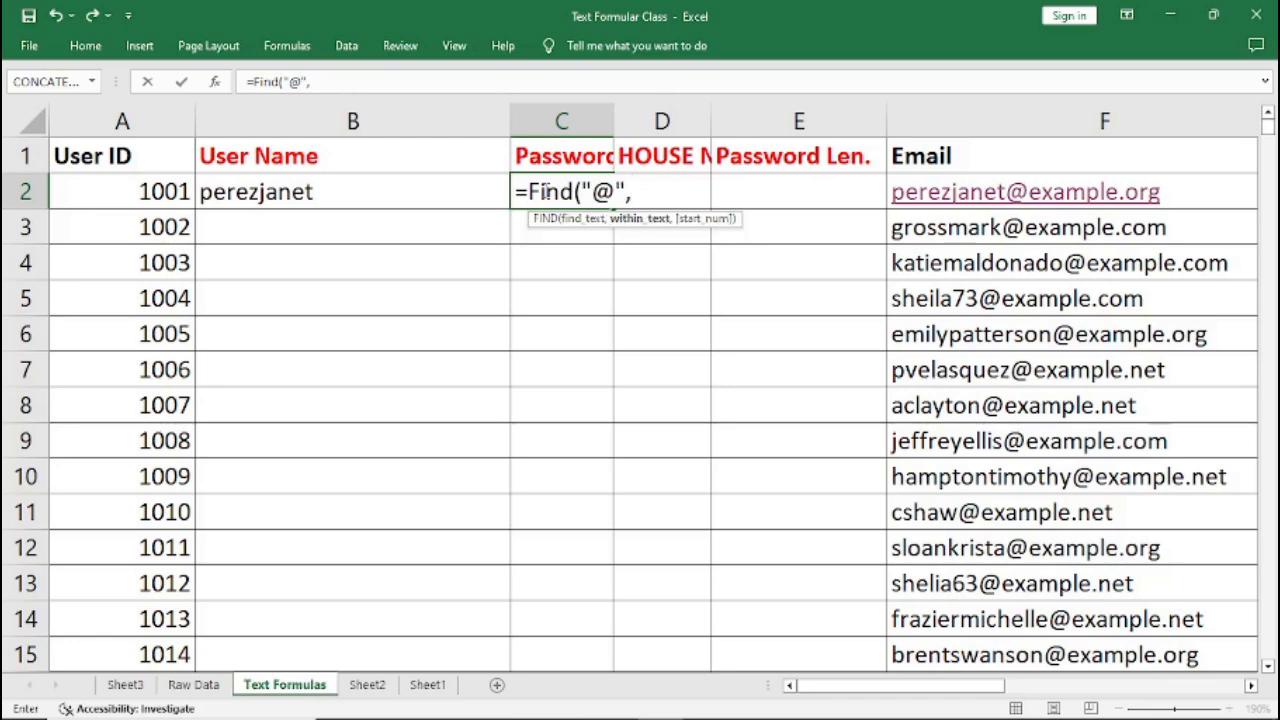
pyautogui.write('F2')
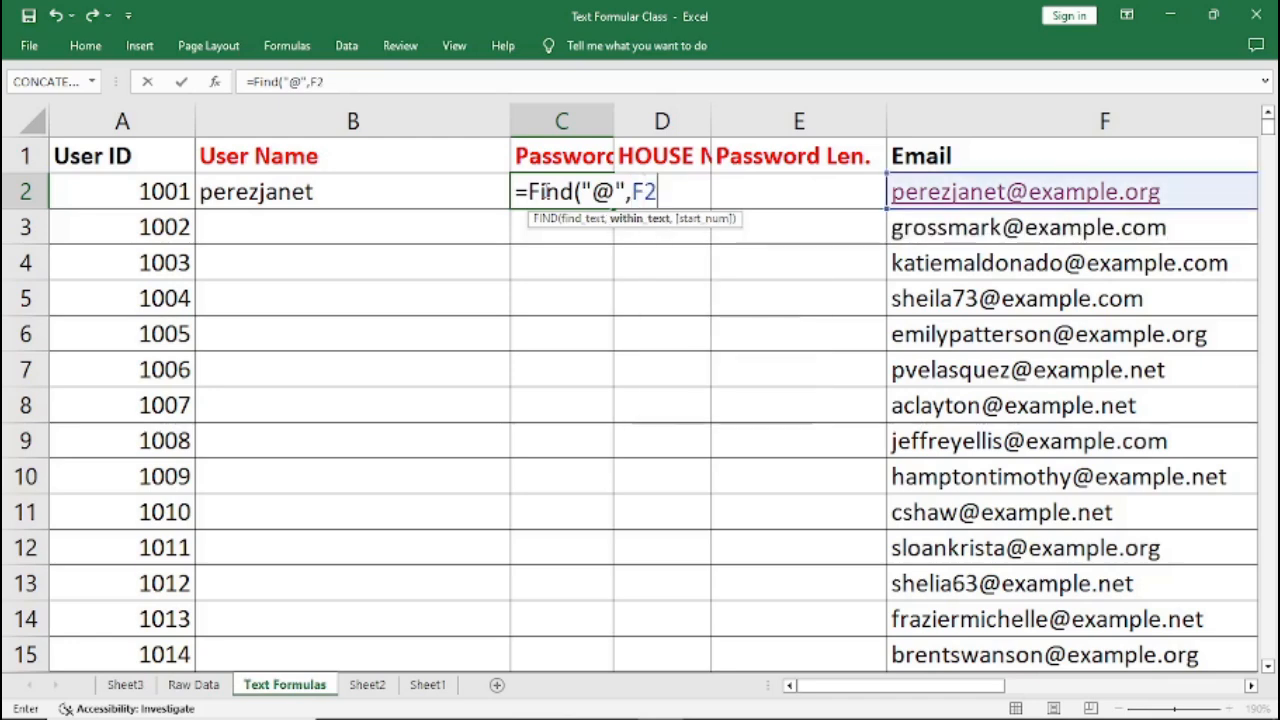
pyautogui.write(')')
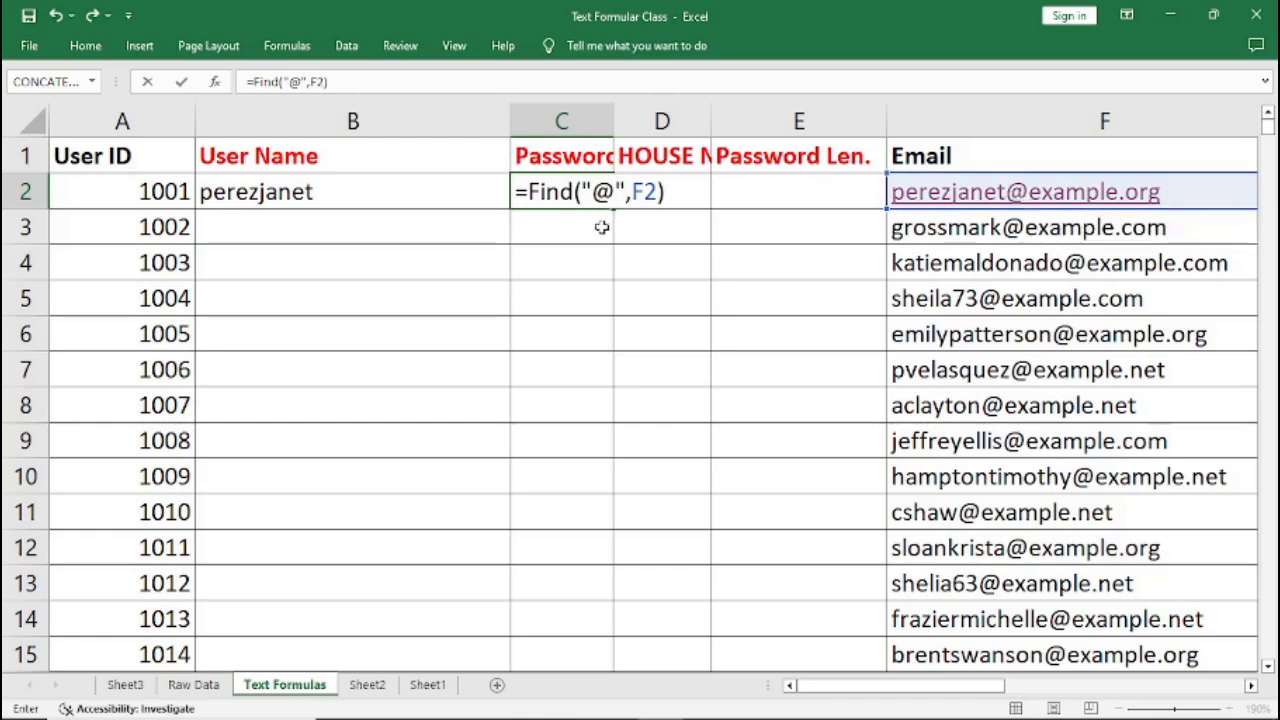
pyautogui.press('Return')
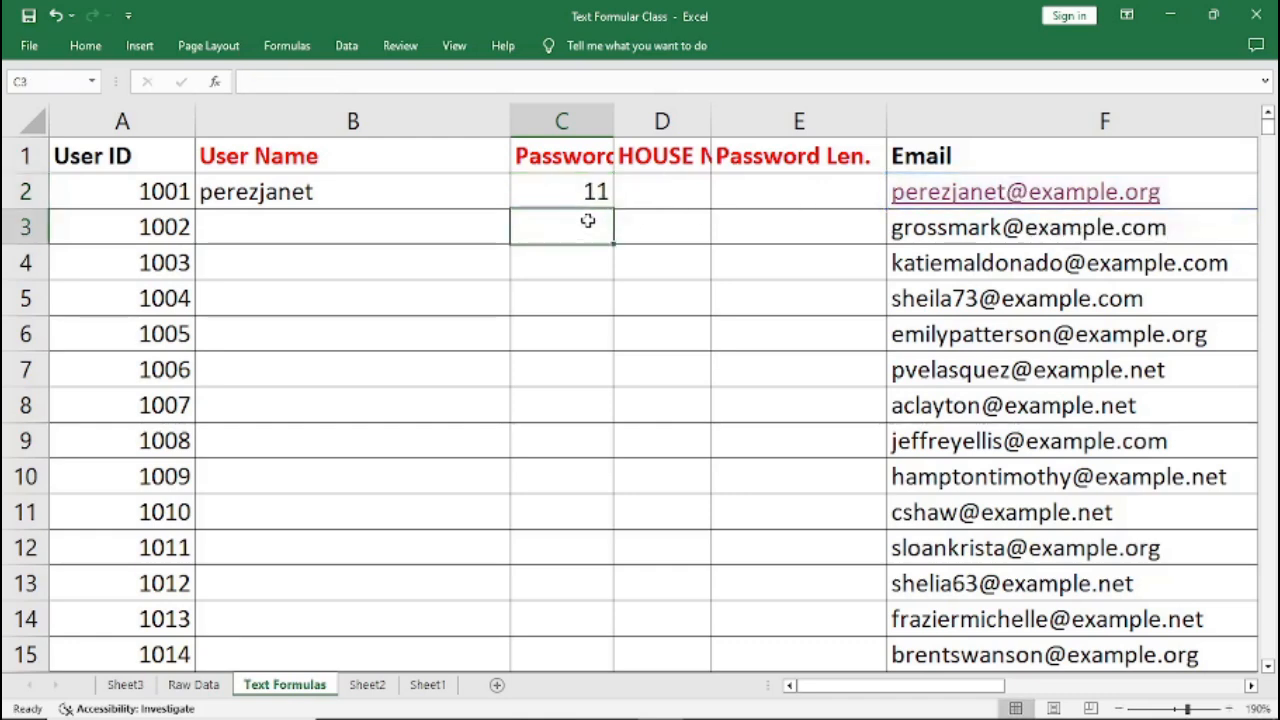
# Step: Replace the formula in cell C2 with =FIND("@",F2)-1 to count the characters before the @ sign
pyautogui.click(596, 192)
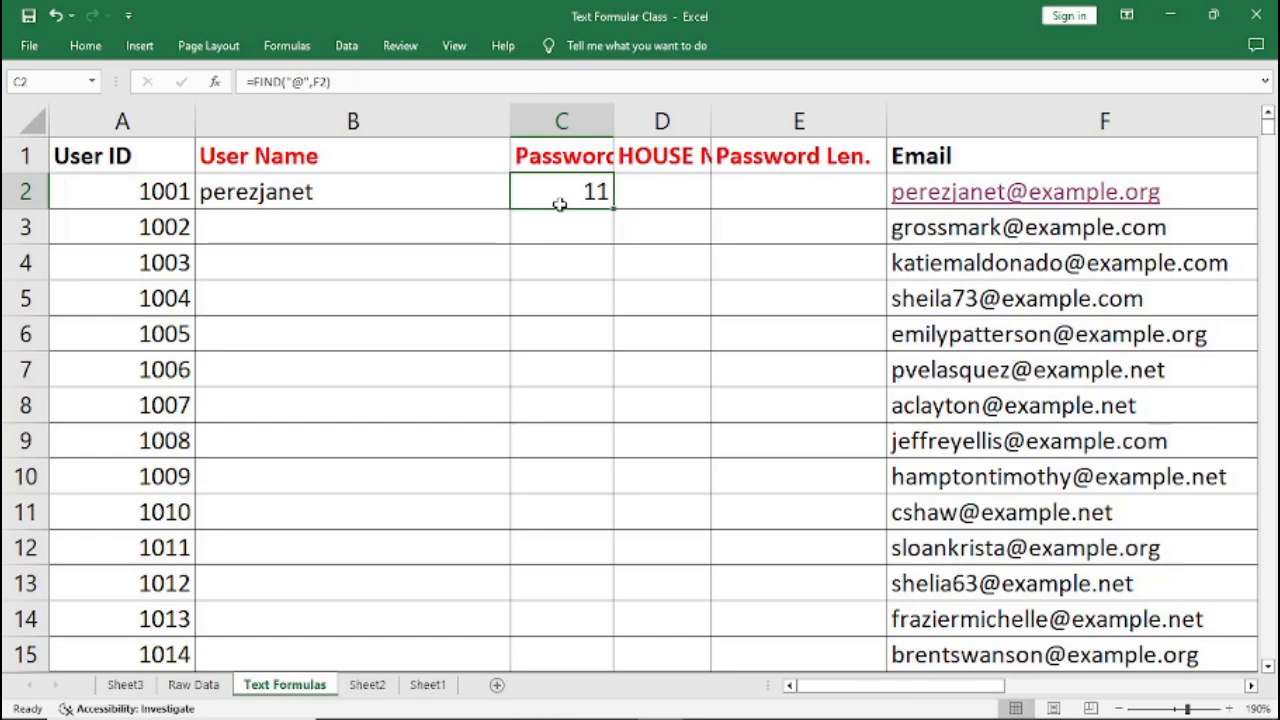
pyautogui.press('Delete')
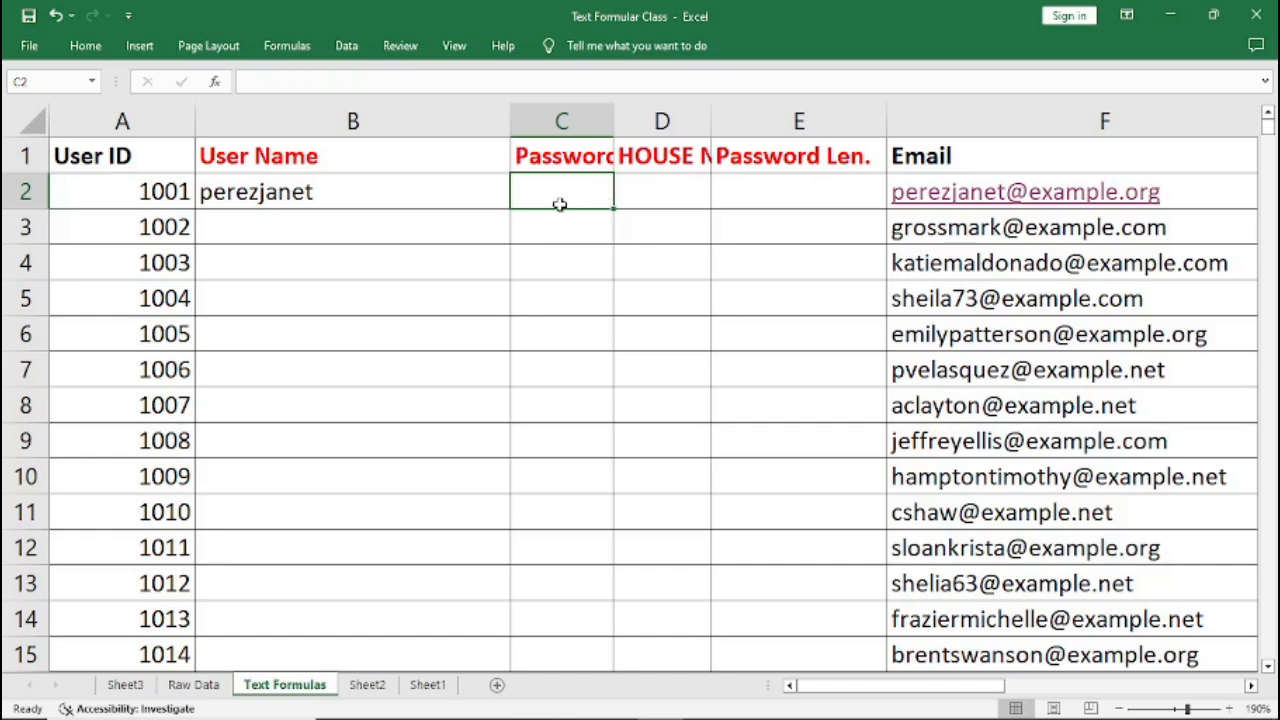
pyautogui.write('=')
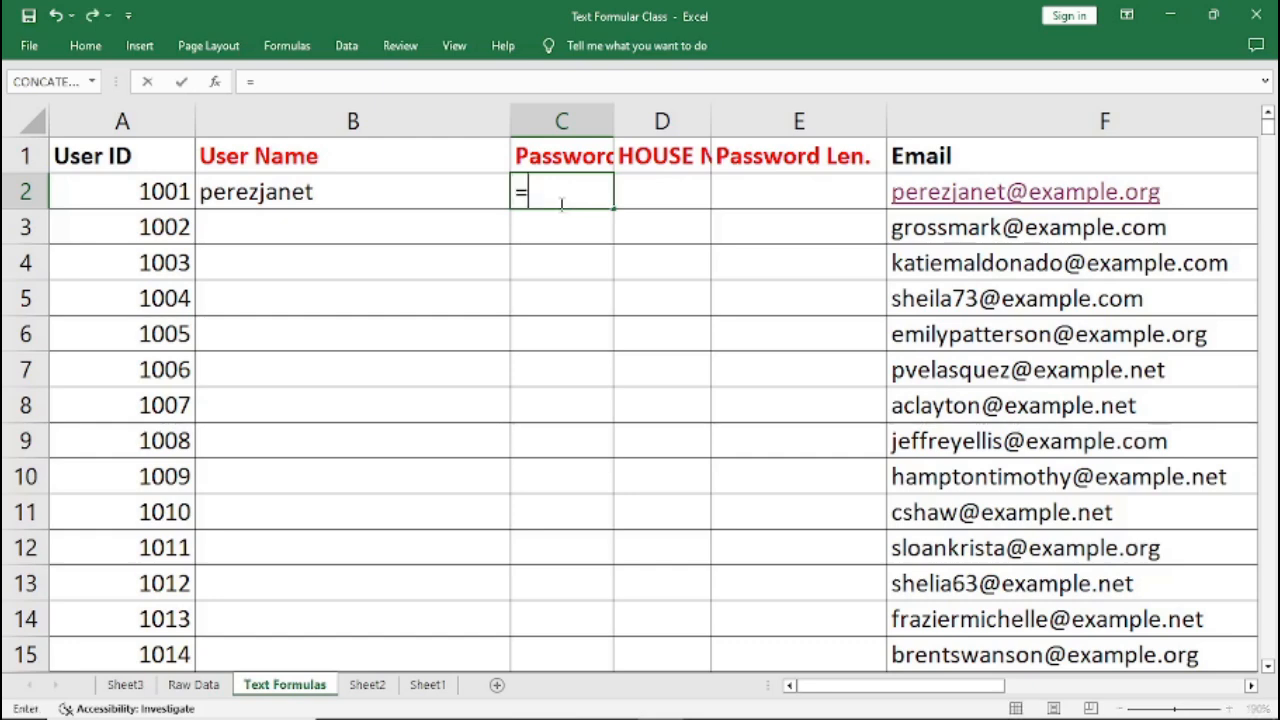
pyautogui.write('FIN')
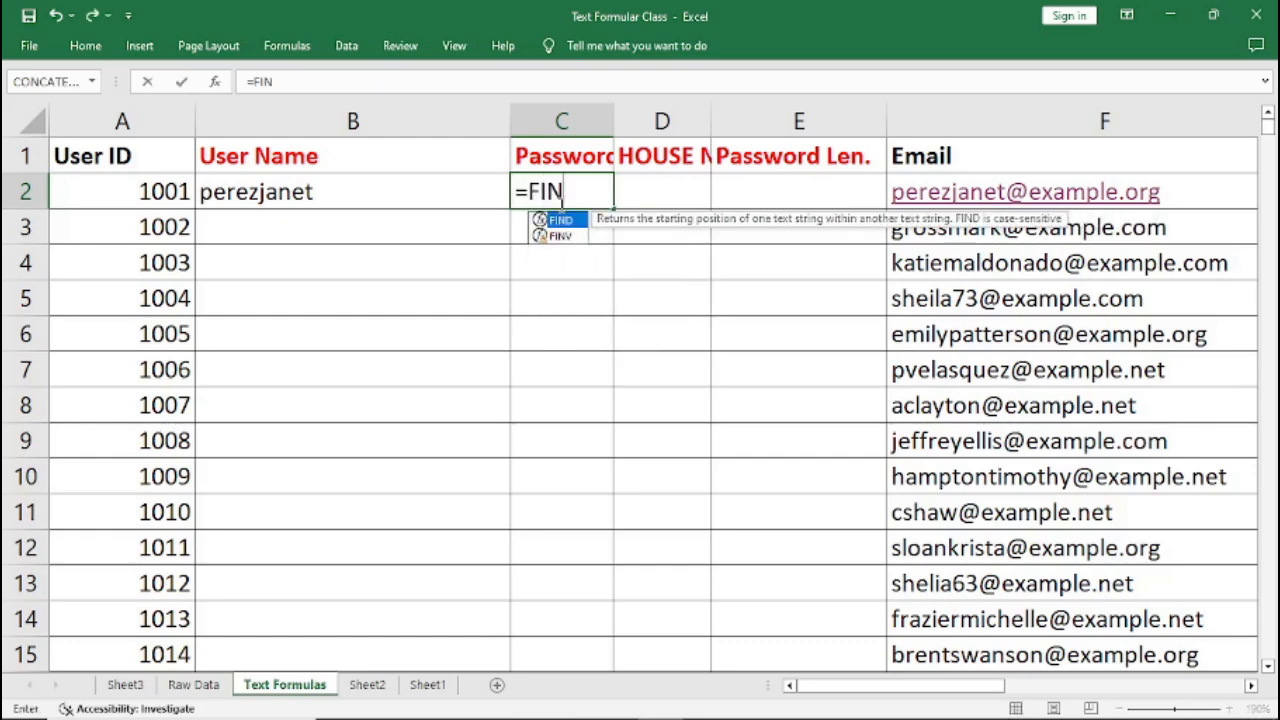
pyautogui.write('D(')
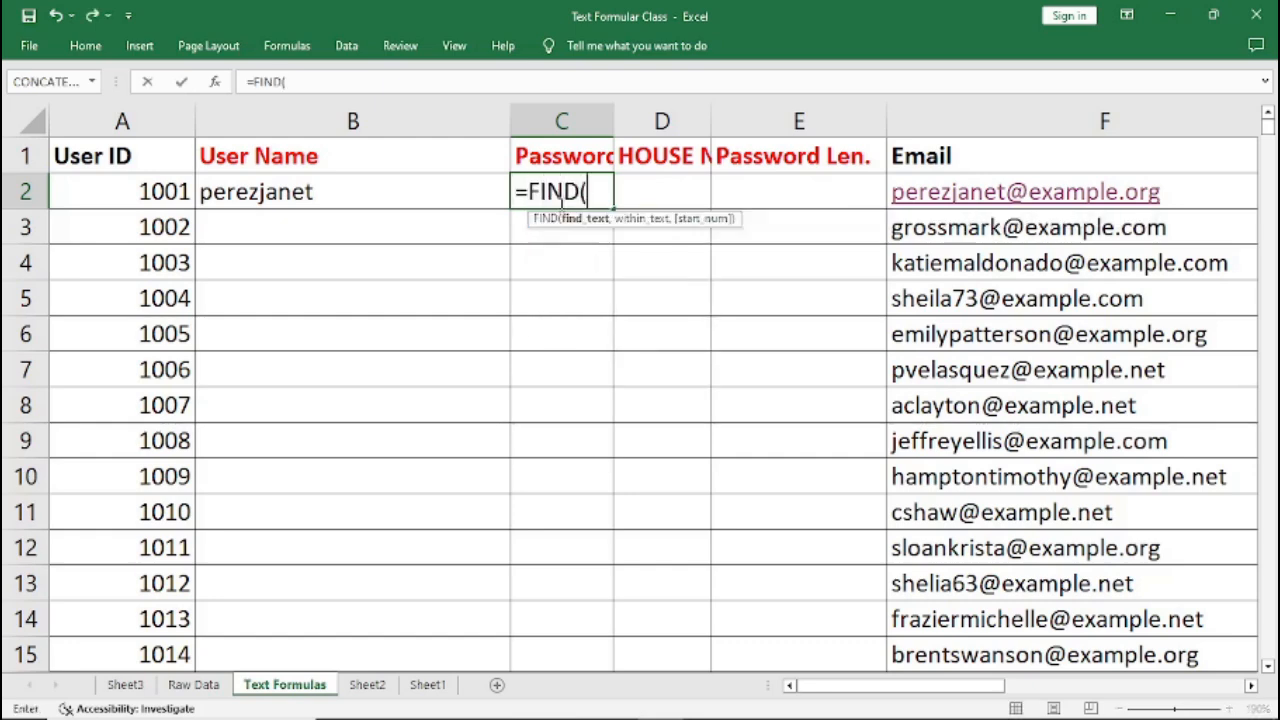
pyautogui.write('"@')
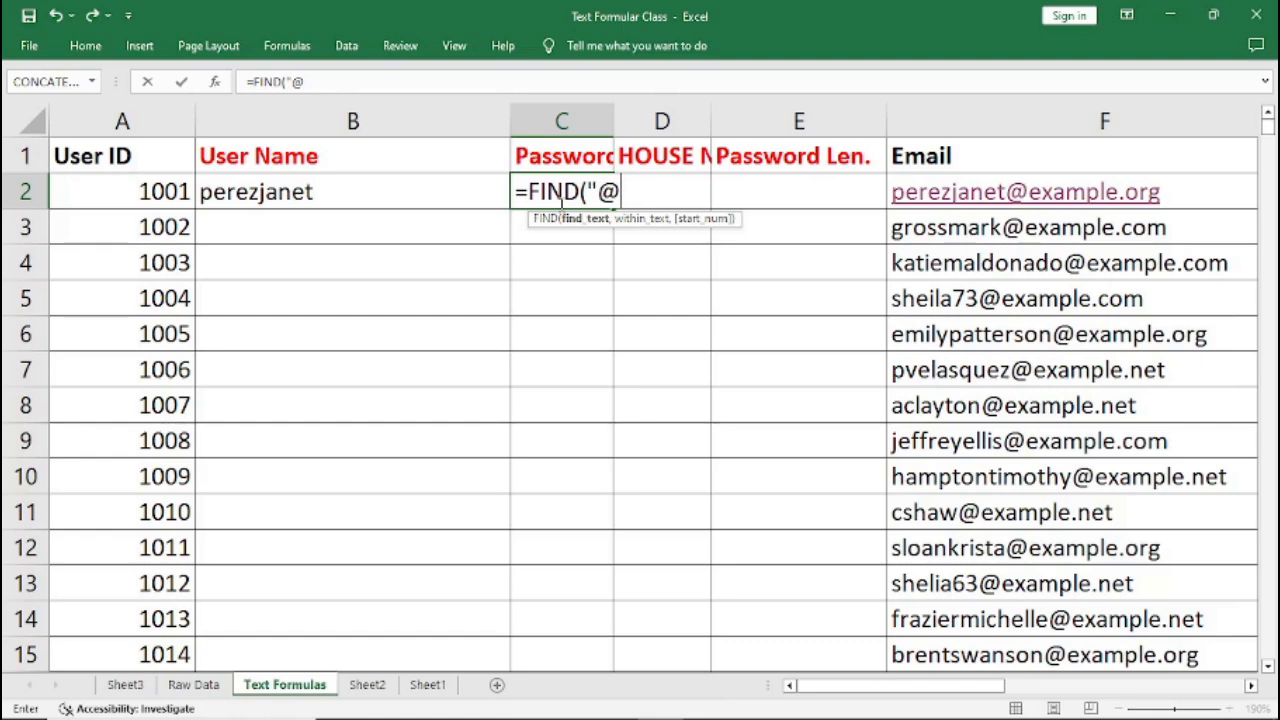
pyautogui.write('",')
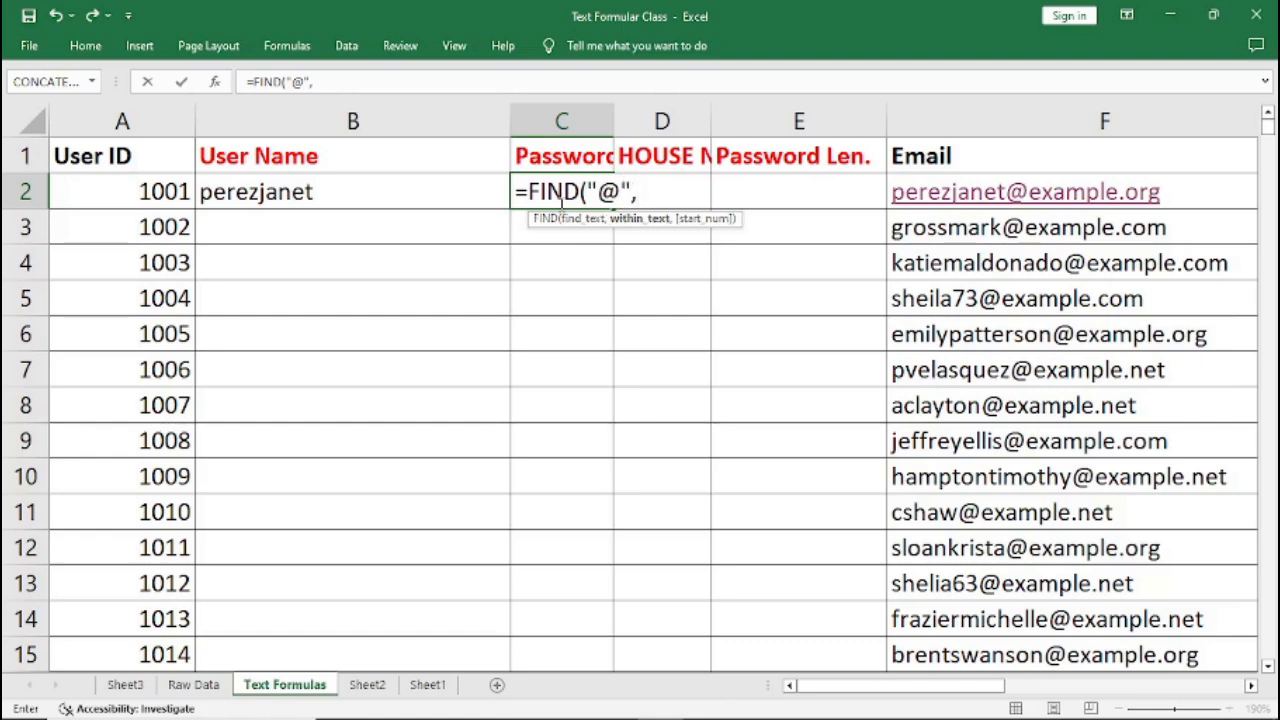
pyautogui.write('F2')
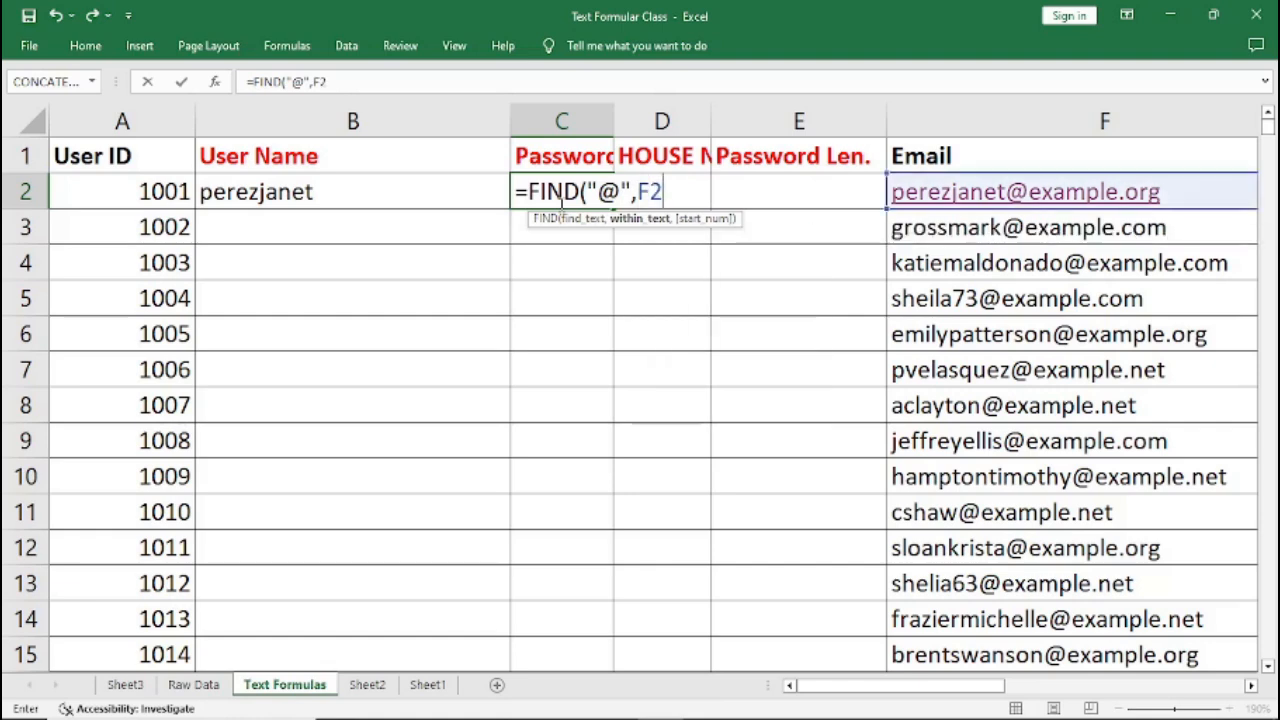
pyautogui.write(')-1')
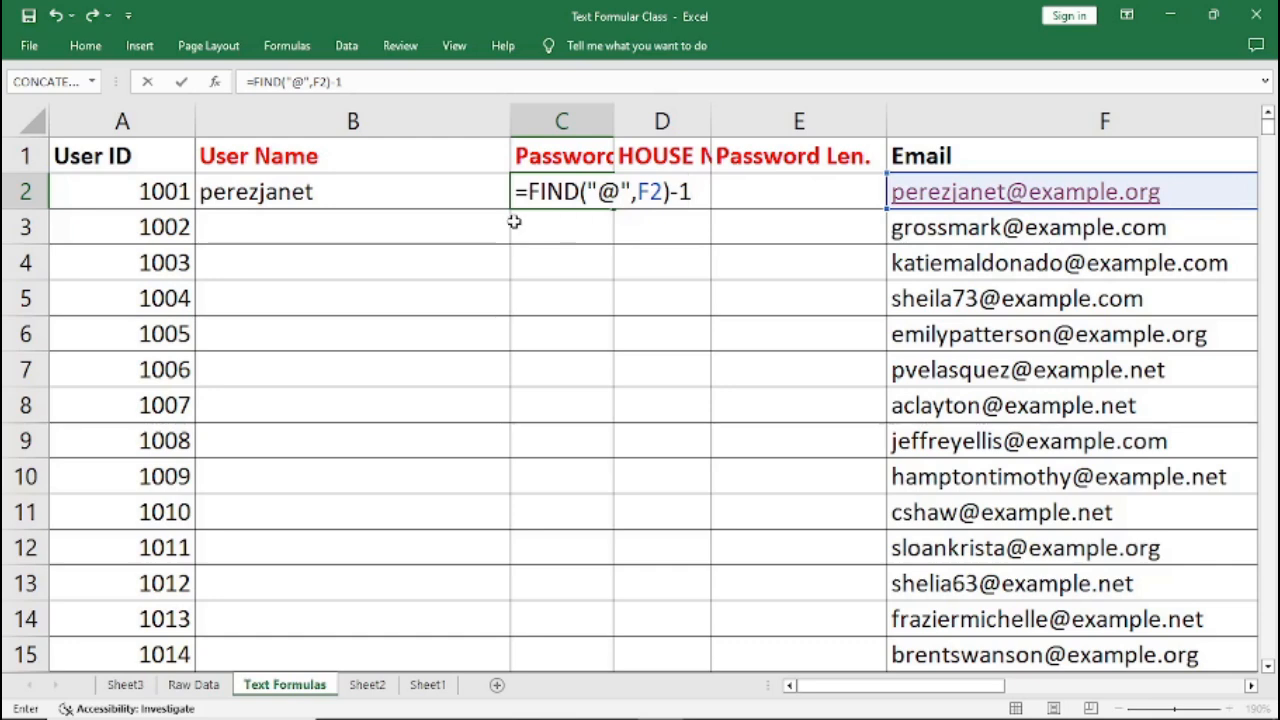
pyautogui.press('Return')
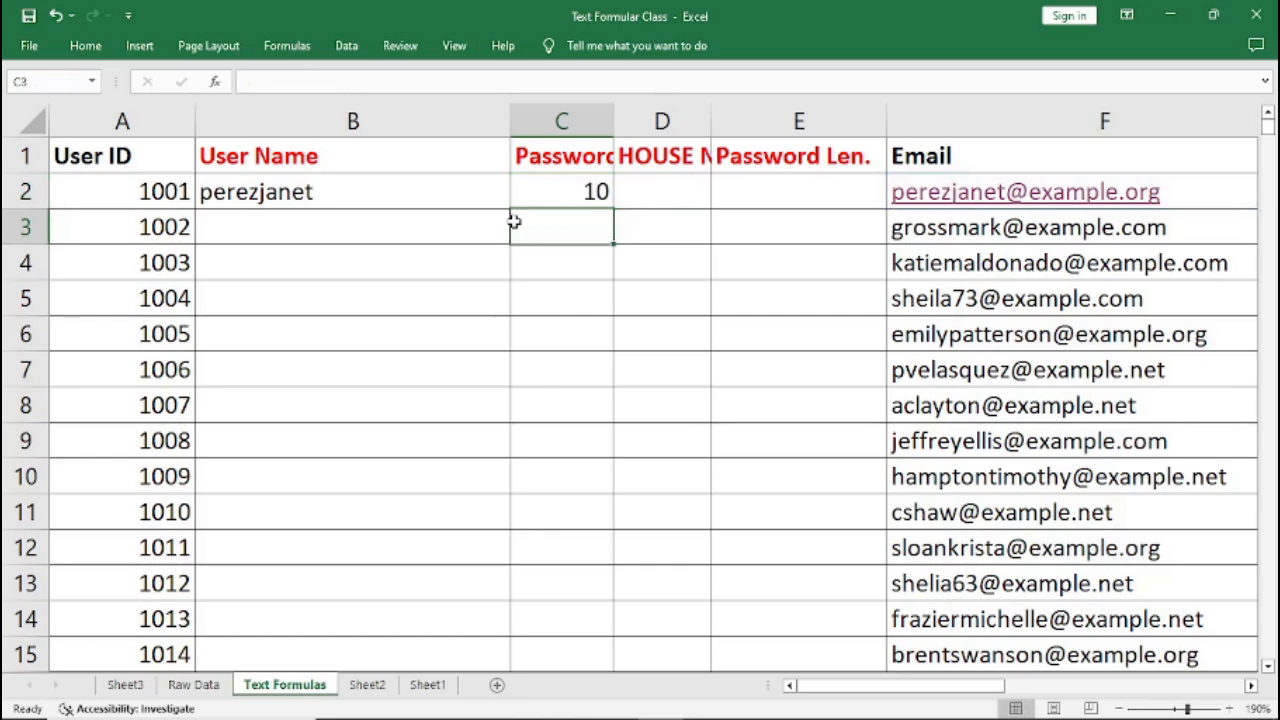
# Step: Fill the FIND formula from C2 down to C8 to test it on more e-mail addresses, and reselect C2
pyautogui.click(576, 190)
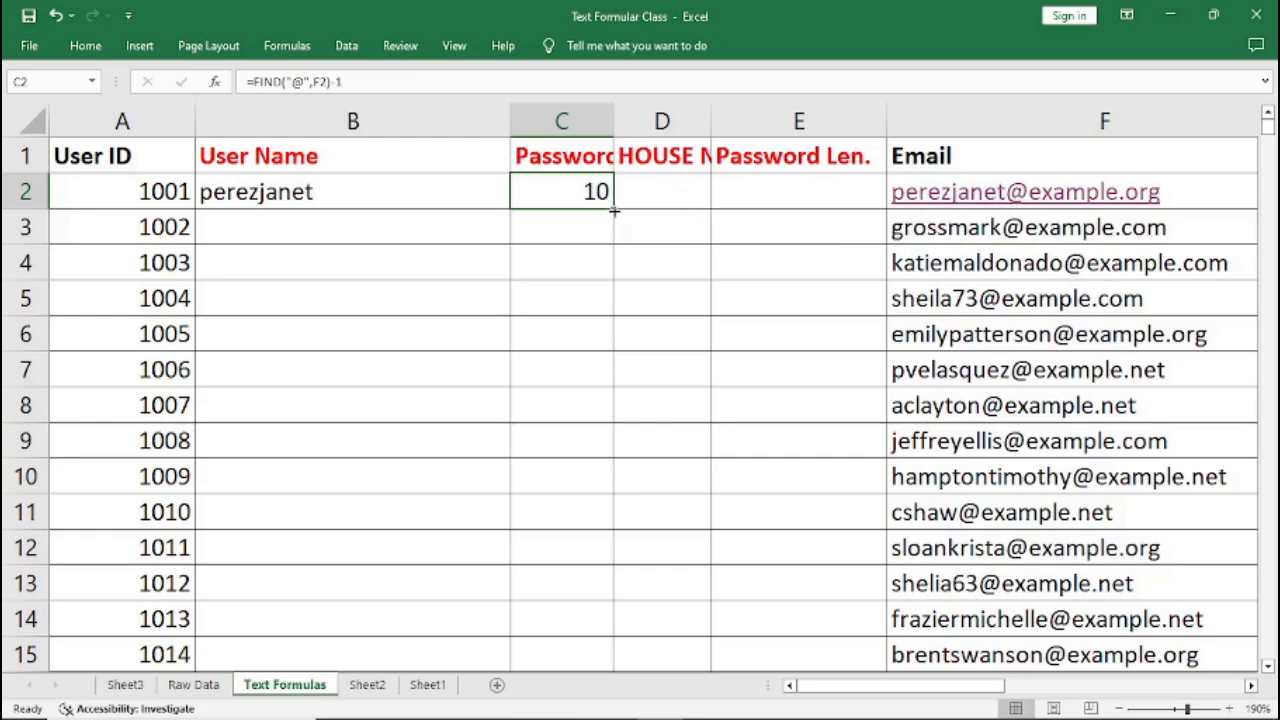
pyautogui.moveTo(613, 208); pyautogui.dragTo(614, 422)
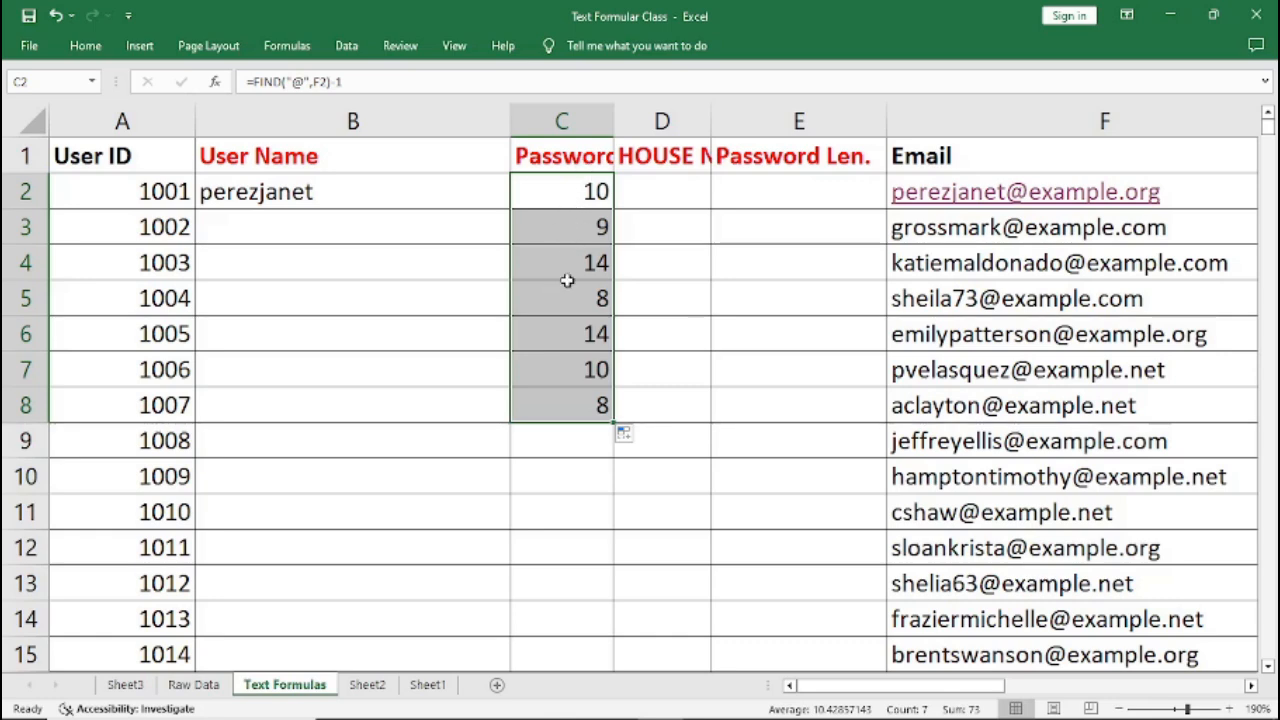
pyautogui.click(571, 191)
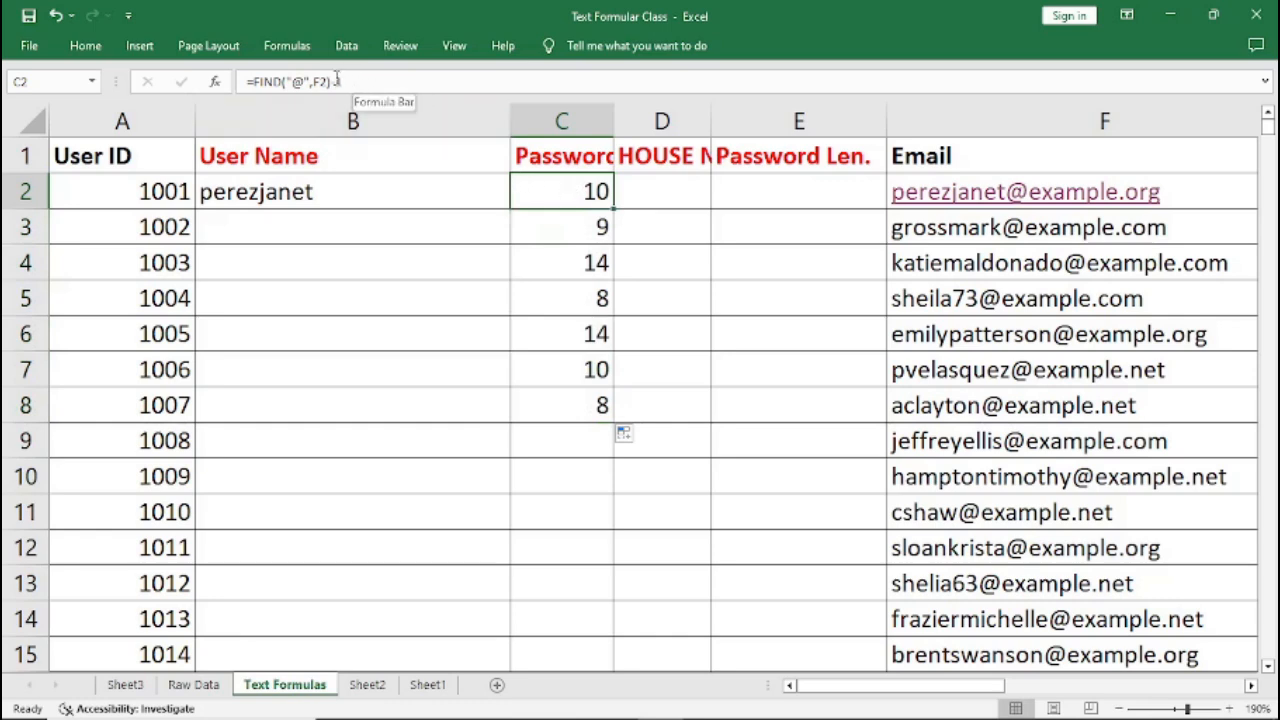
# Step: Start replacing the formula in cell B2 with =LEFT(F2,() so that the number of characters can be nested in the parentheses
pyautogui.click(281, 195)
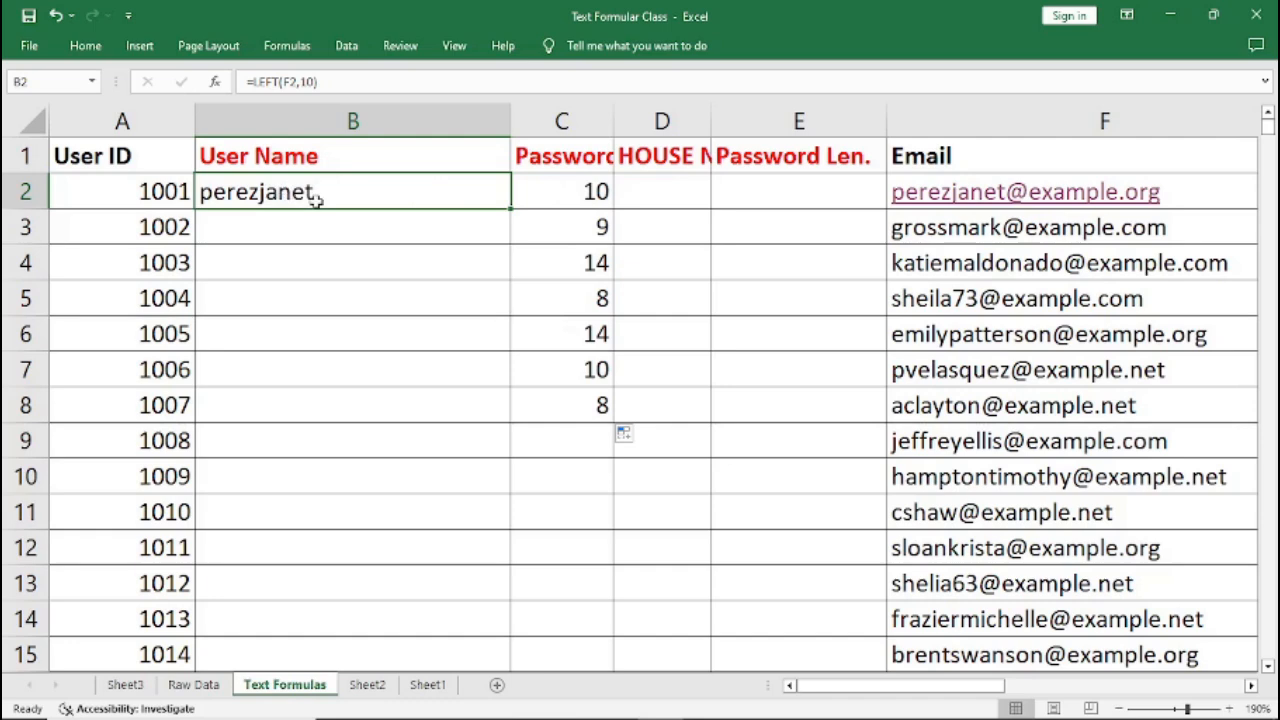
pyautogui.write('=')
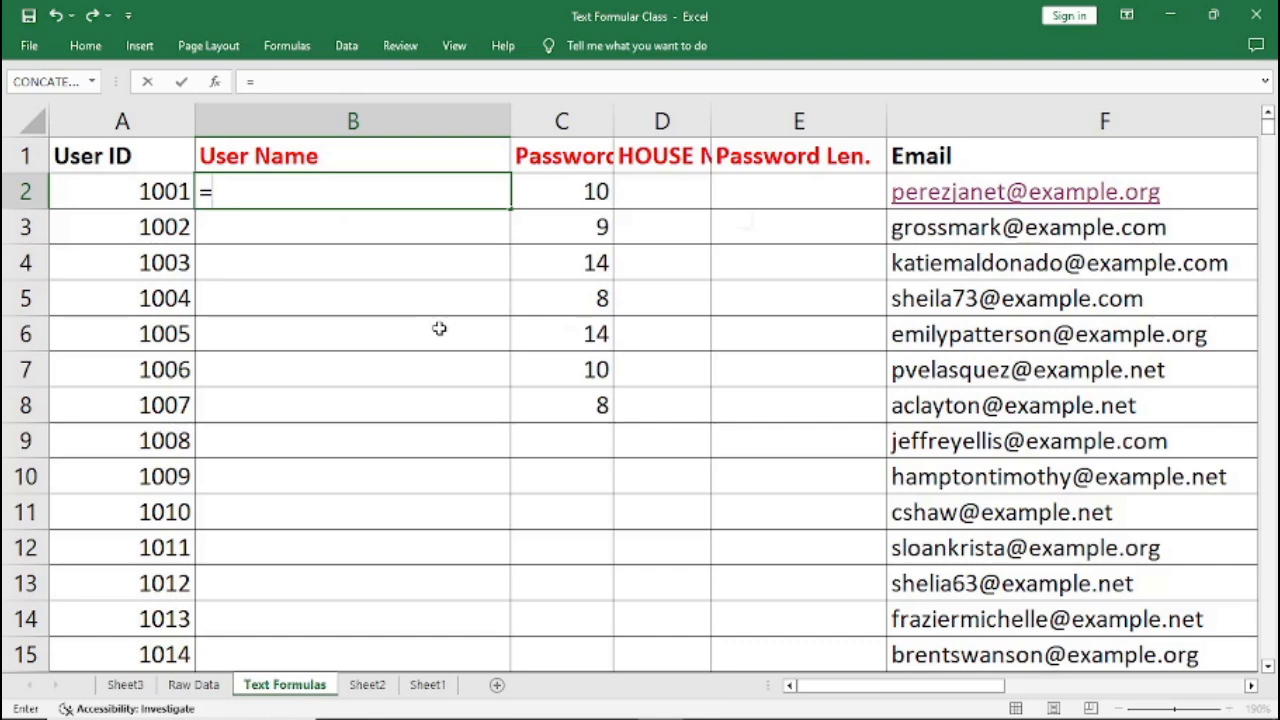
pyautogui.write('LEFT')
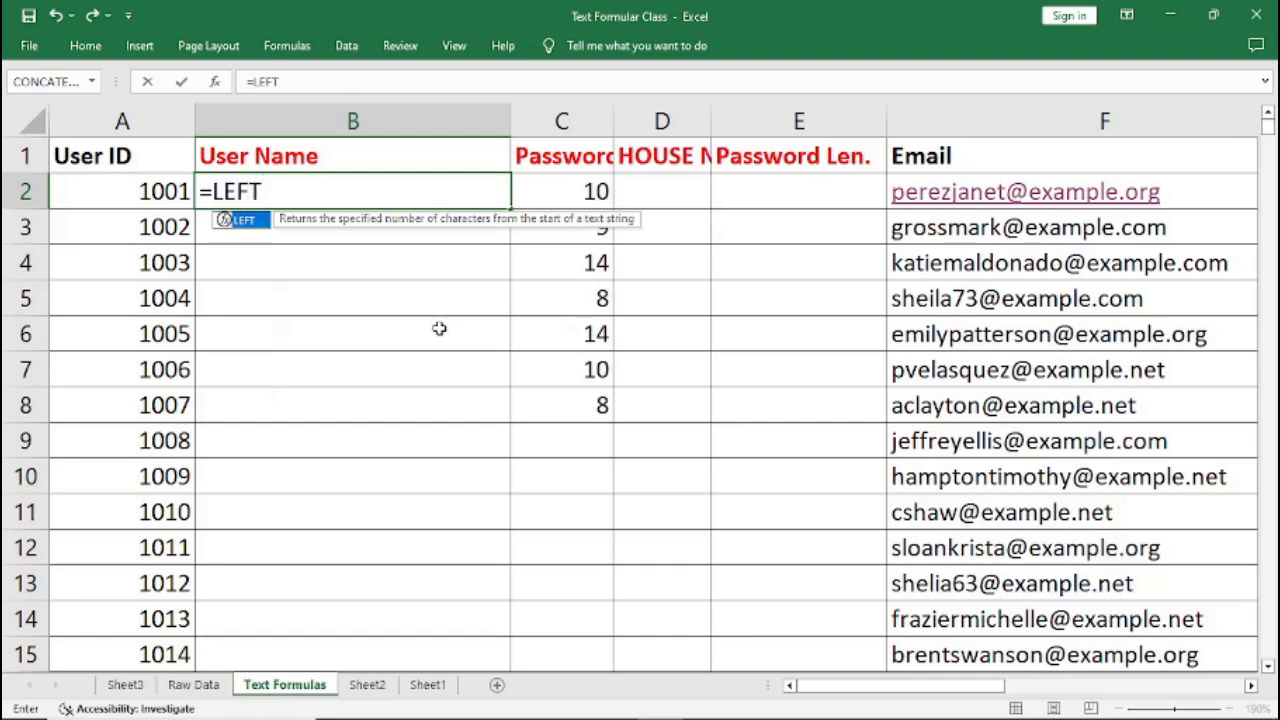
pyautogui.write('(')
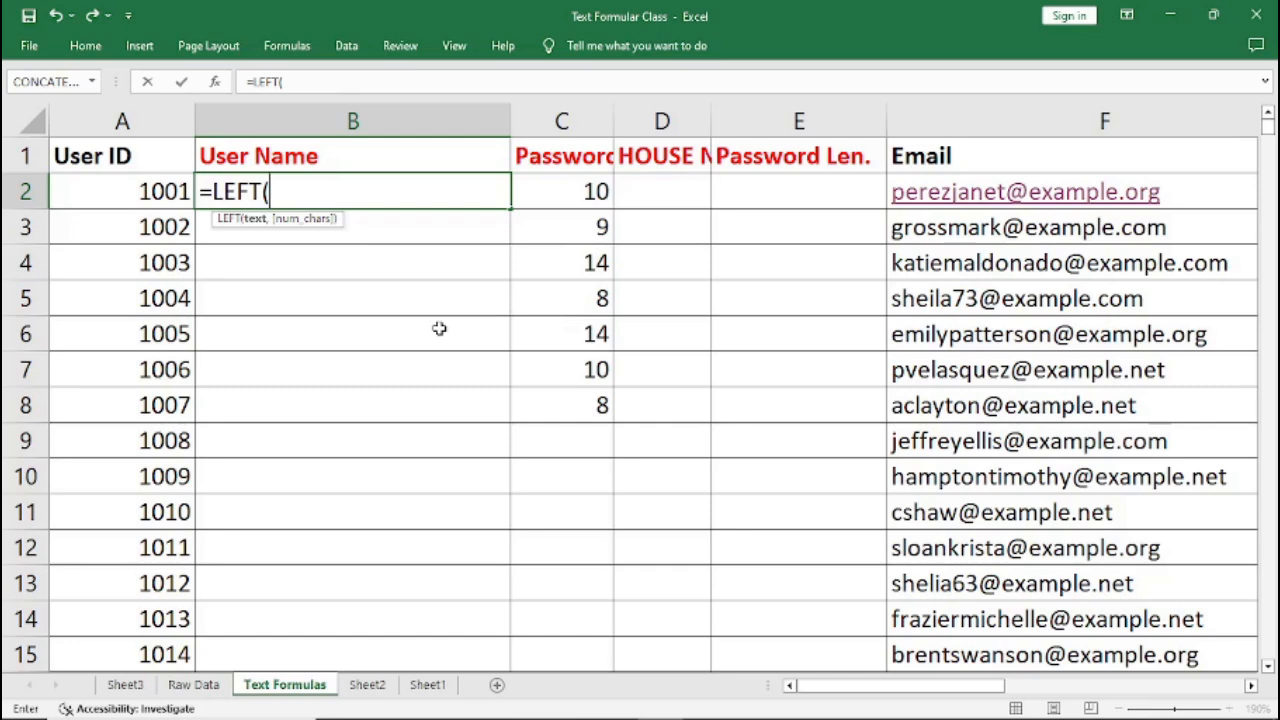
pyautogui.write('F2')
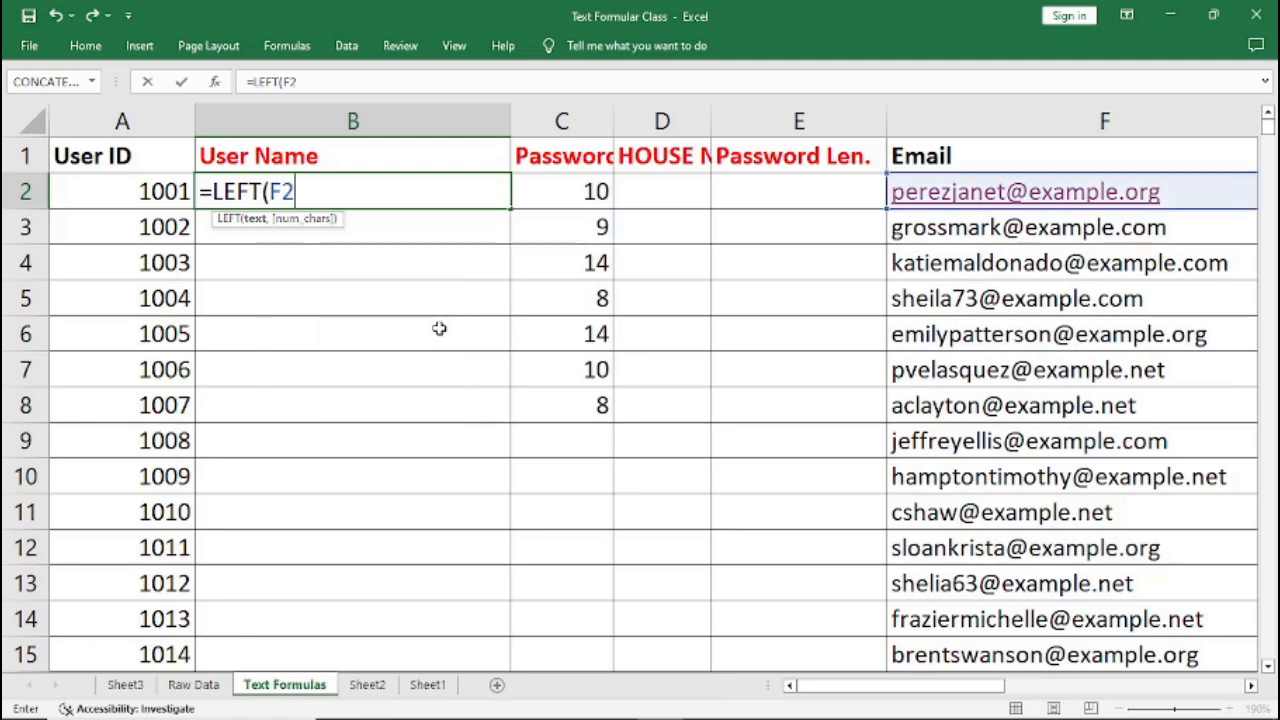
pyautogui.write(',')
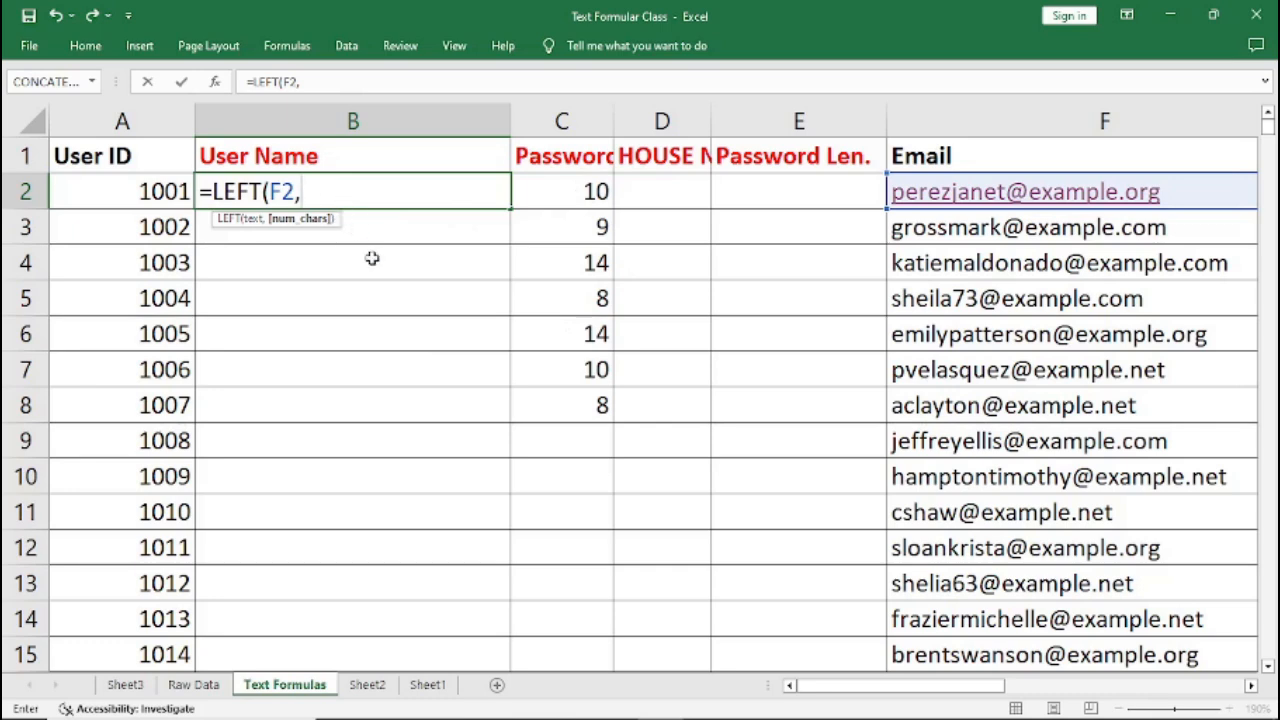
pyautogui.write('()')
pyautogui.press('Return')
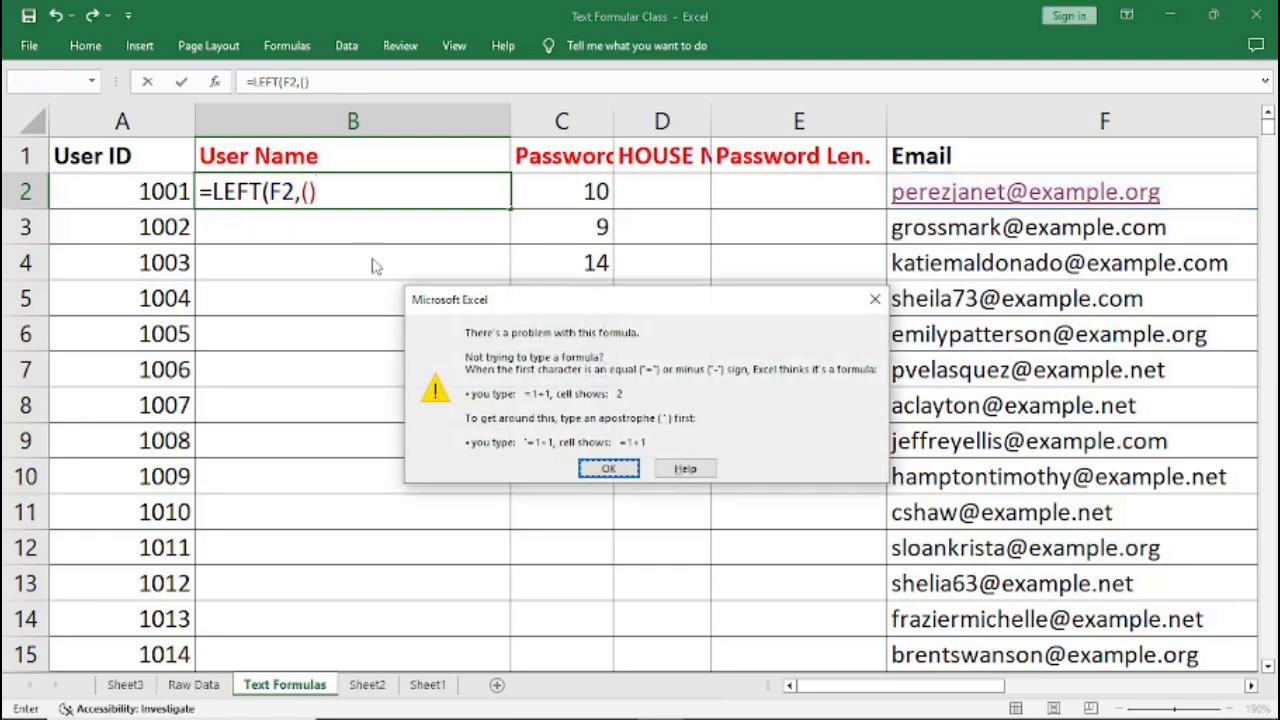
pyautogui.click(609, 466)
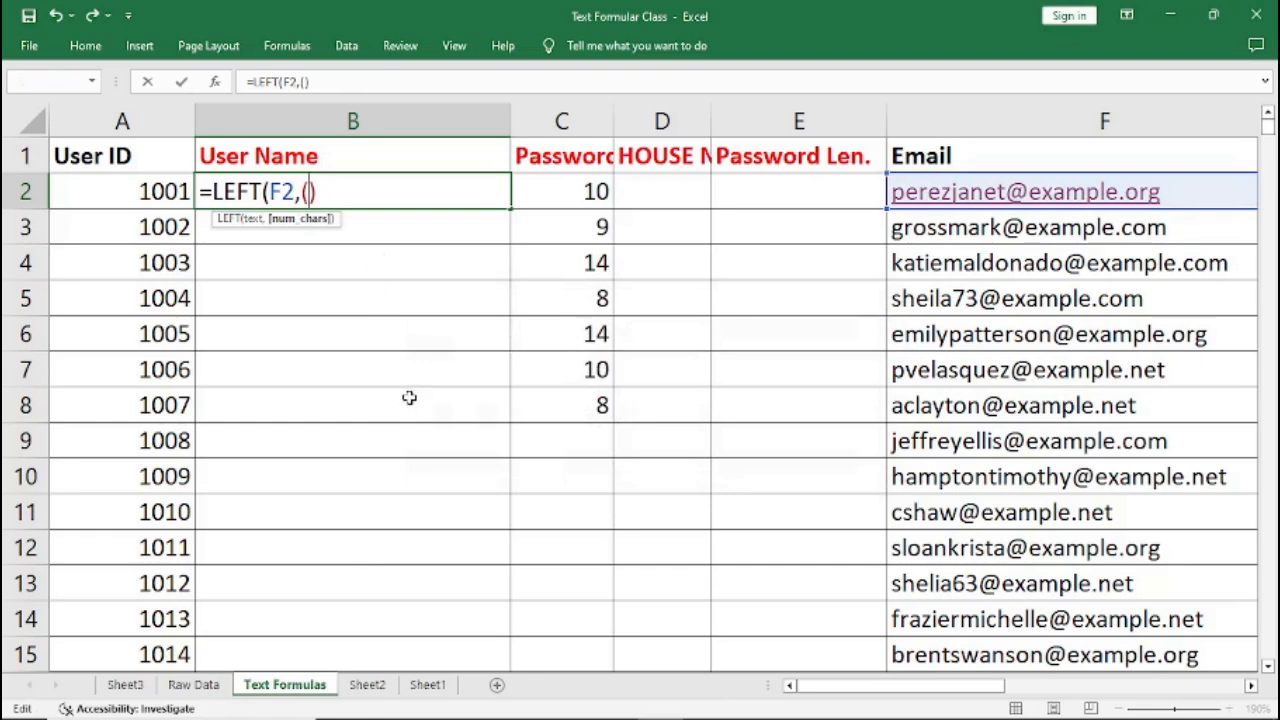
# Step: Nest FIND("@",F2) as the character count inside the LEFT formula in cell B2
pyautogui.write('FIND')
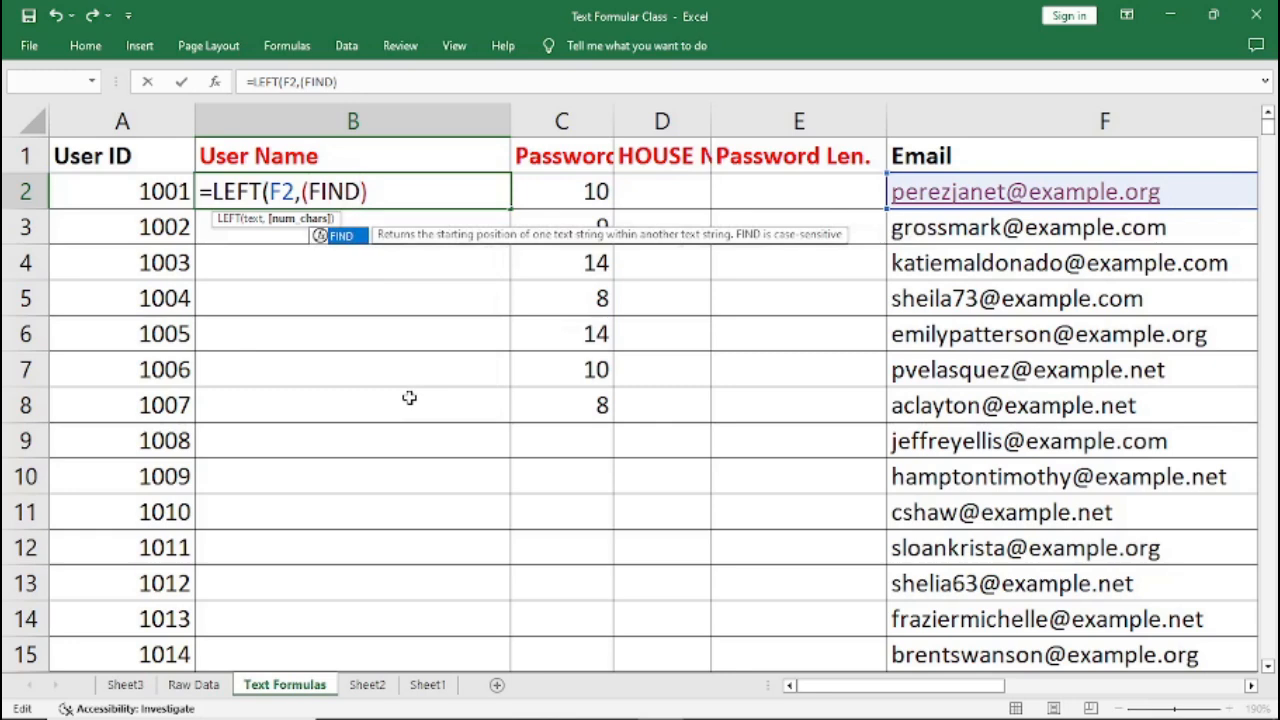
pyautogui.write('(')
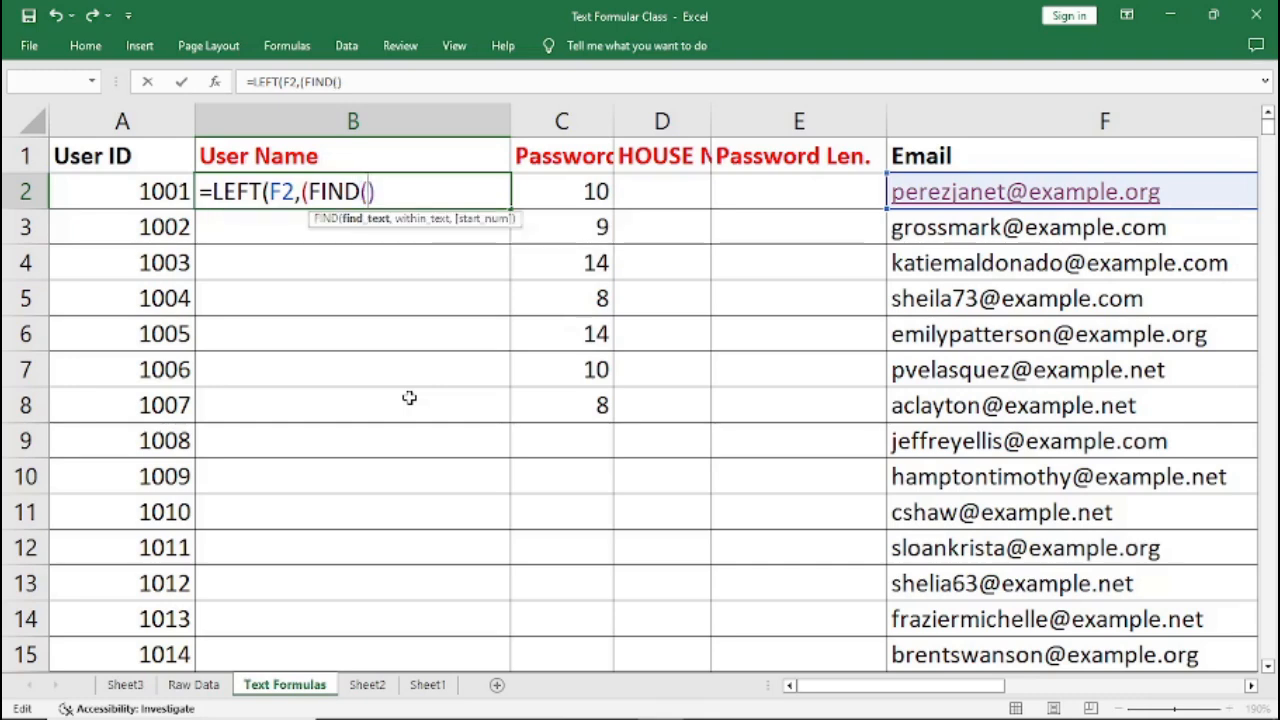
pyautogui.write('"')
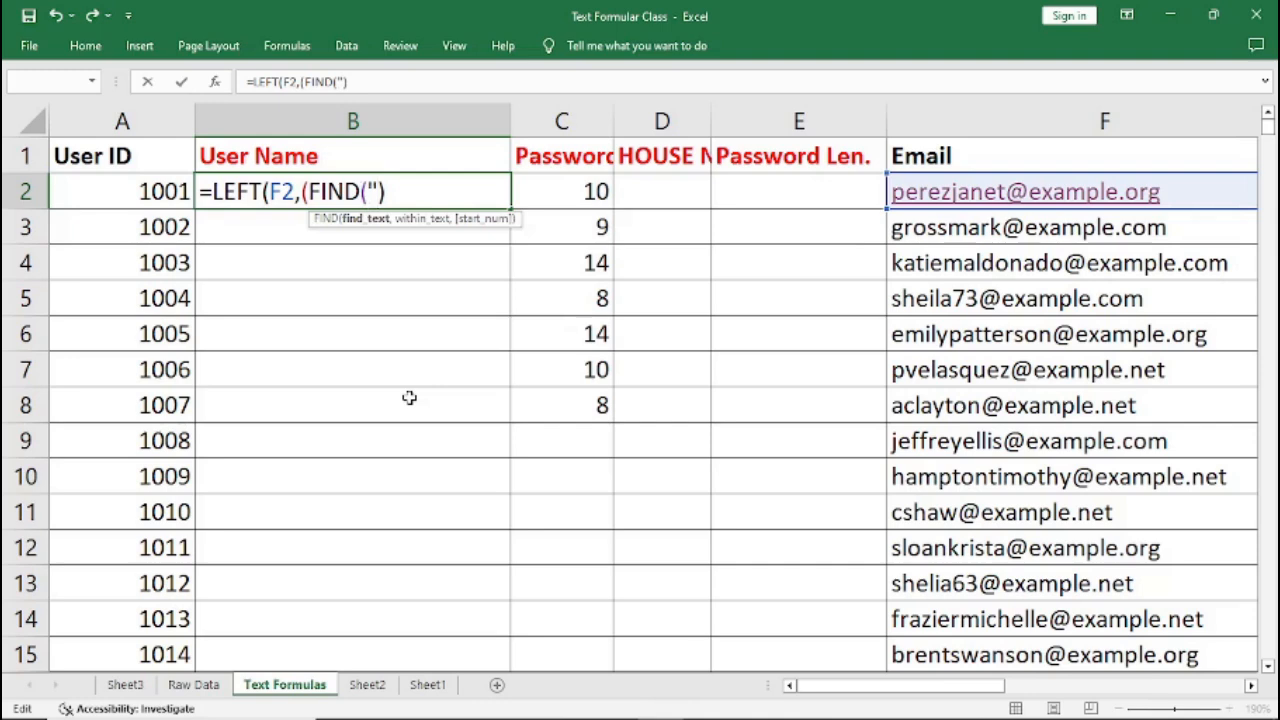
pyautogui.write('2')
pyautogui.press('BackSpace')
pyautogui.write('@"')
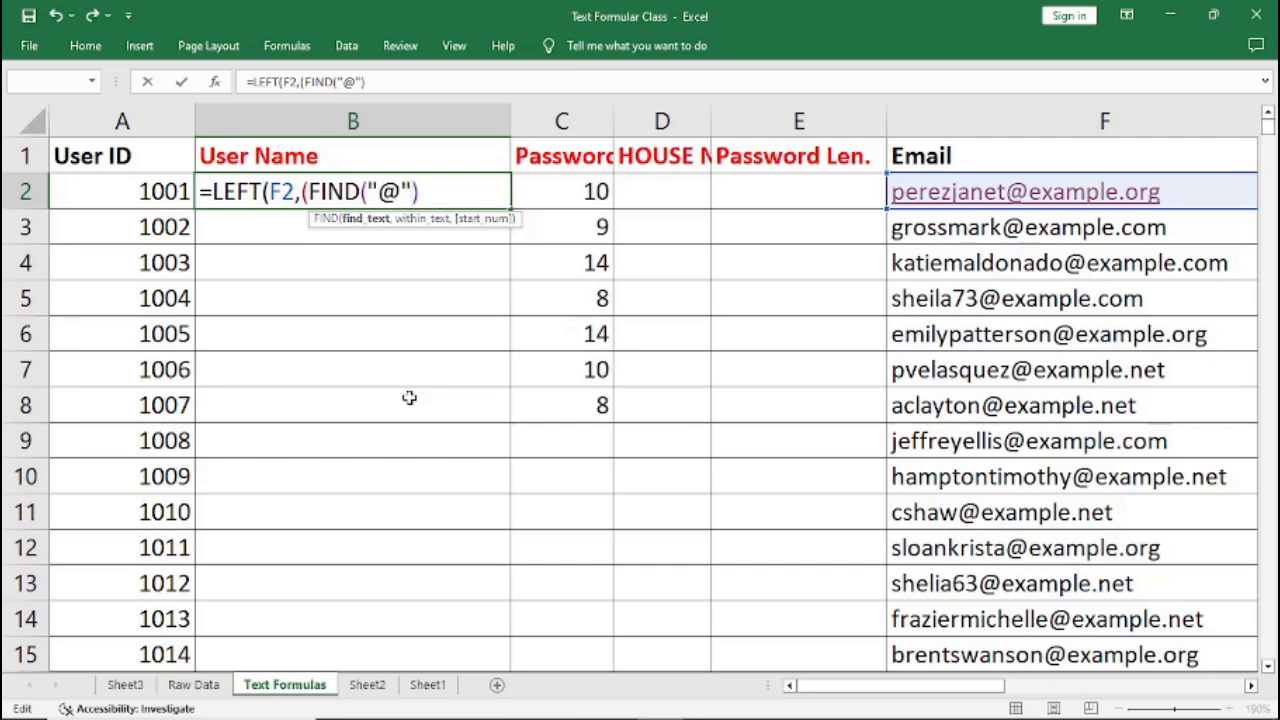
pyautogui.write(',')
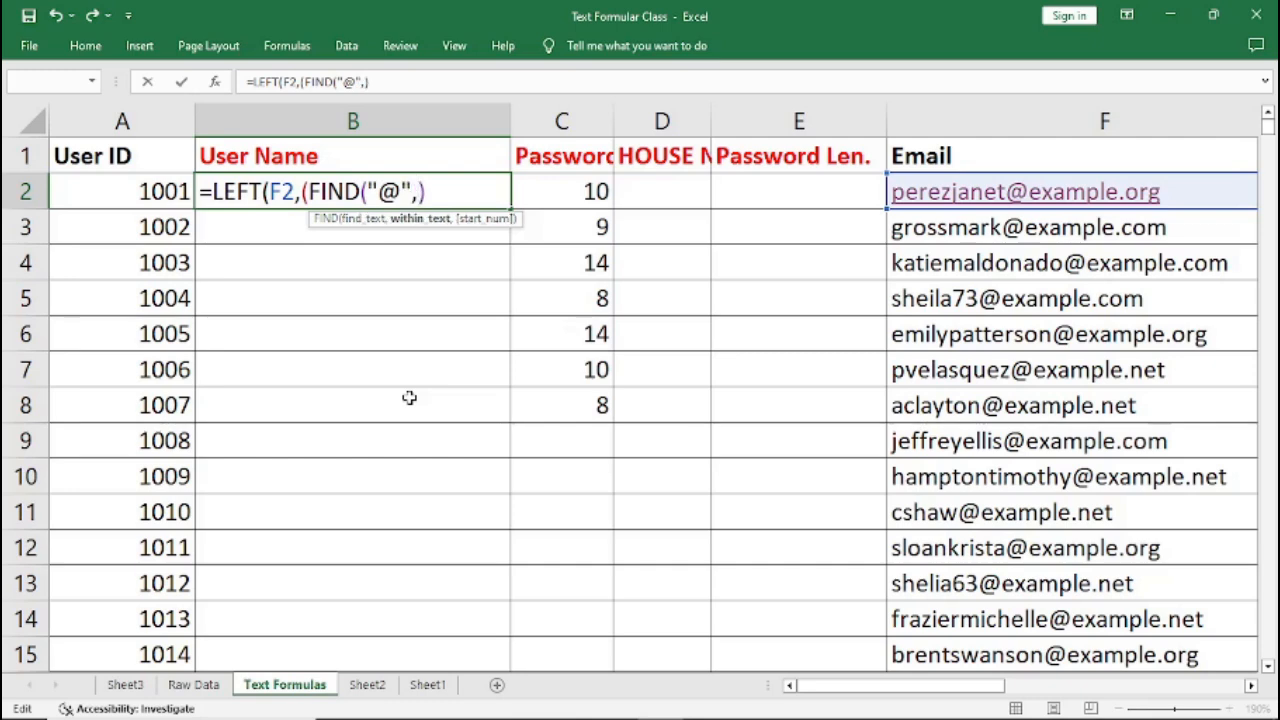
pyautogui.write('f')
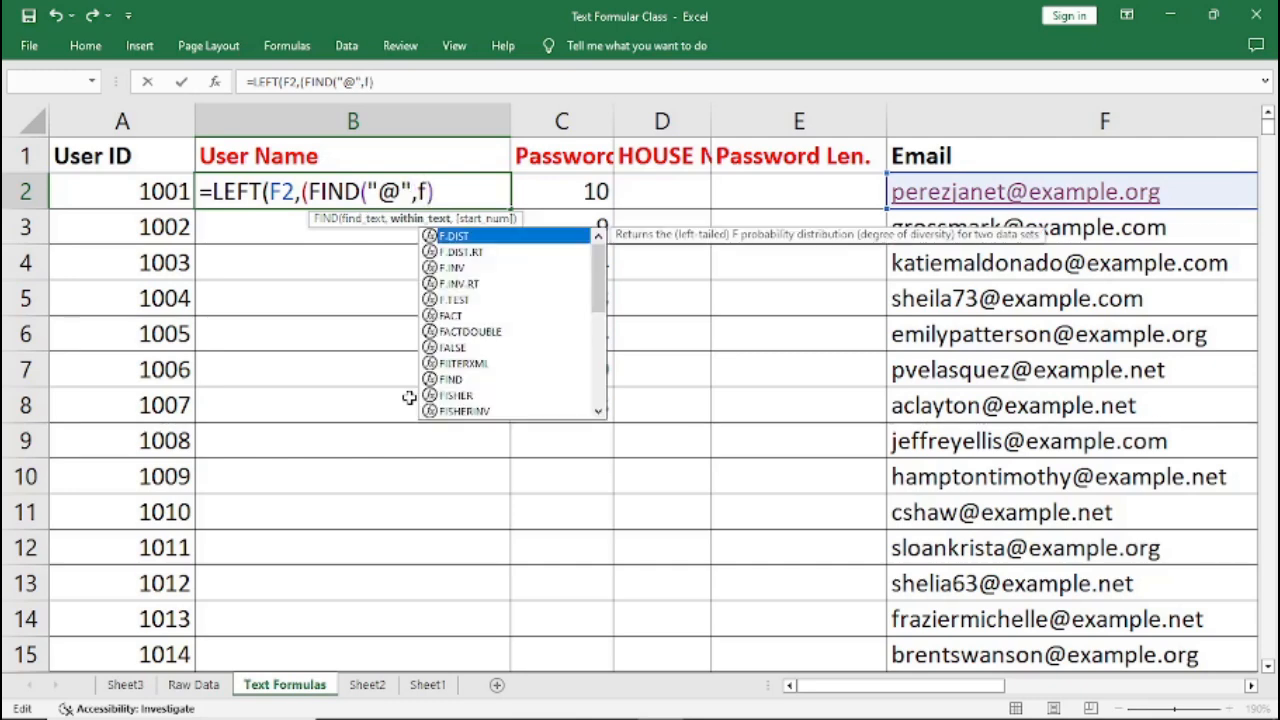
pyautogui.press('BackSpace')
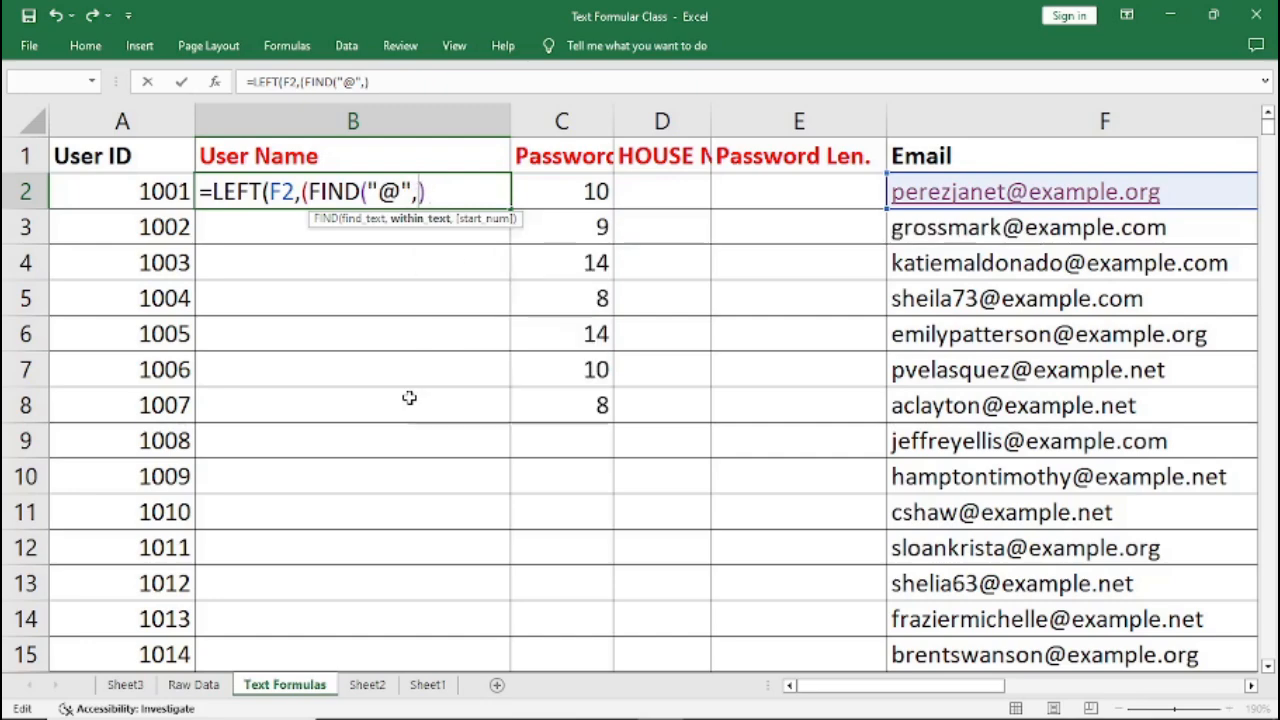
pyautogui.write('F2')
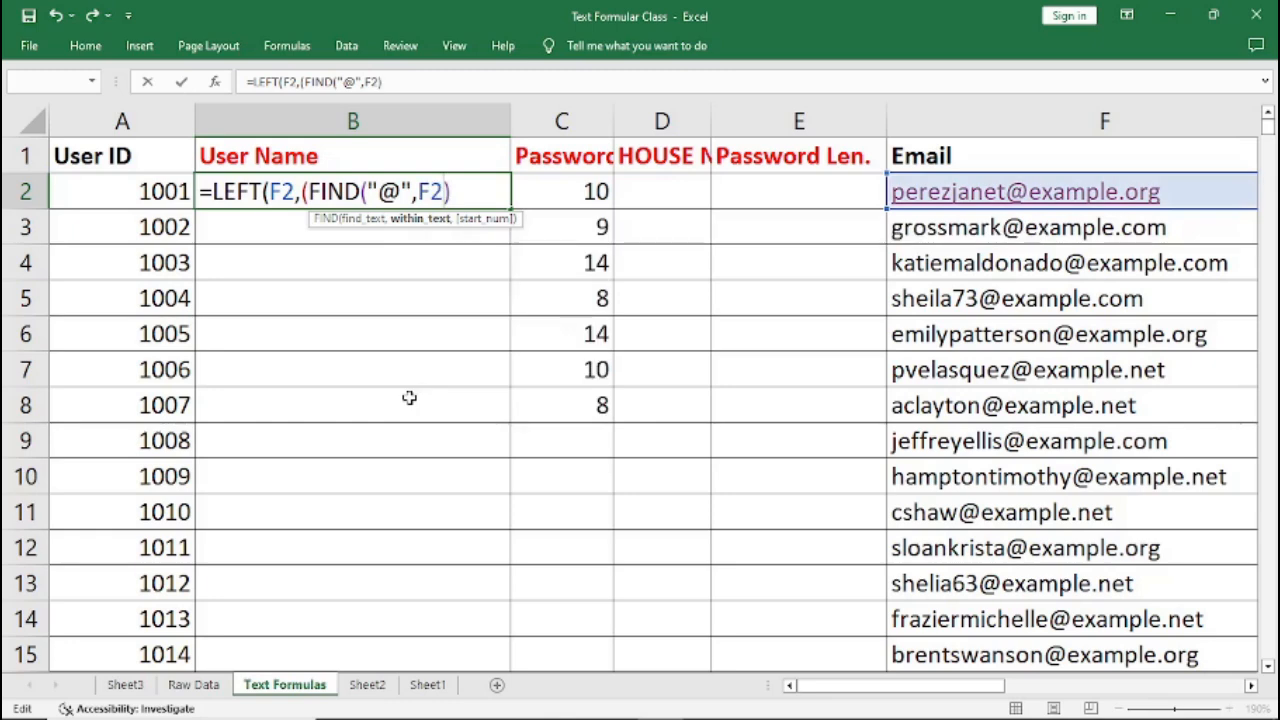
pyautogui.write(')')
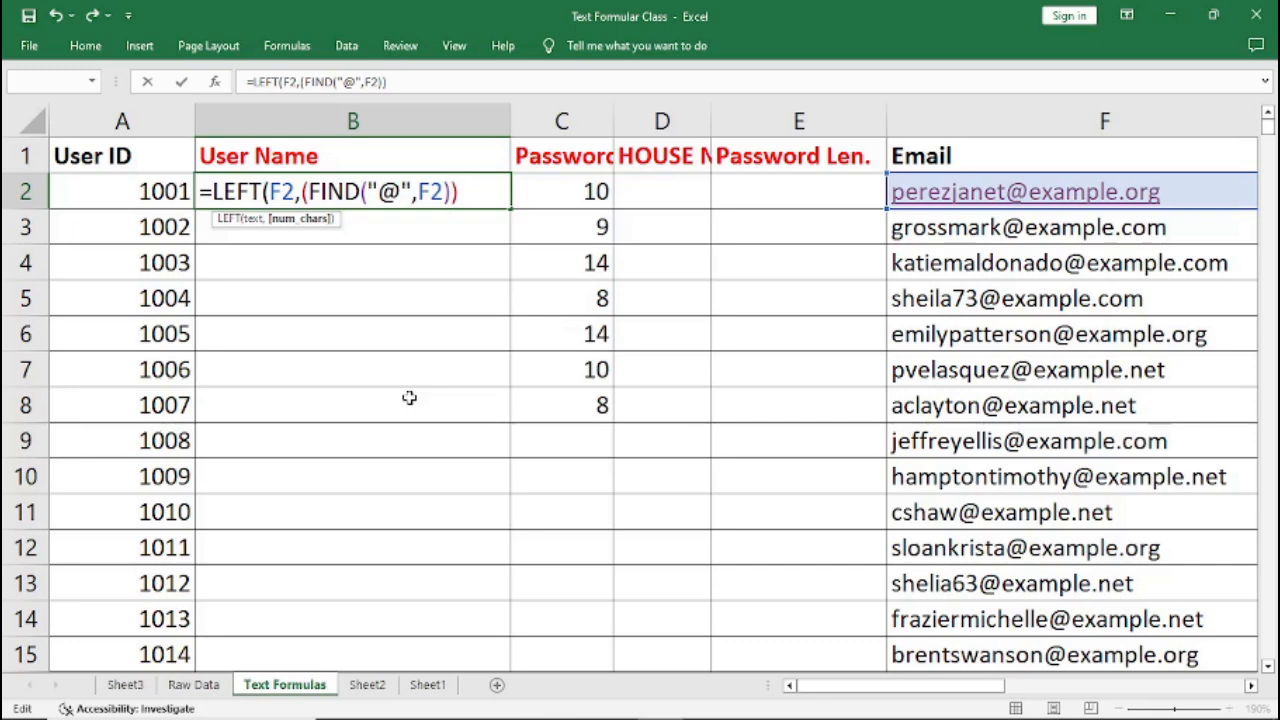
# Step: Subtract 1 from the FIND part and complete the formula in cell B2 as =LEFT(F2,(FIND("@",F2)-1))
pyautogui.write('-1')
pyautogui.moveTo(476, 190); pyautogui.dragTo(302, 191)
pyautogui.write(')')
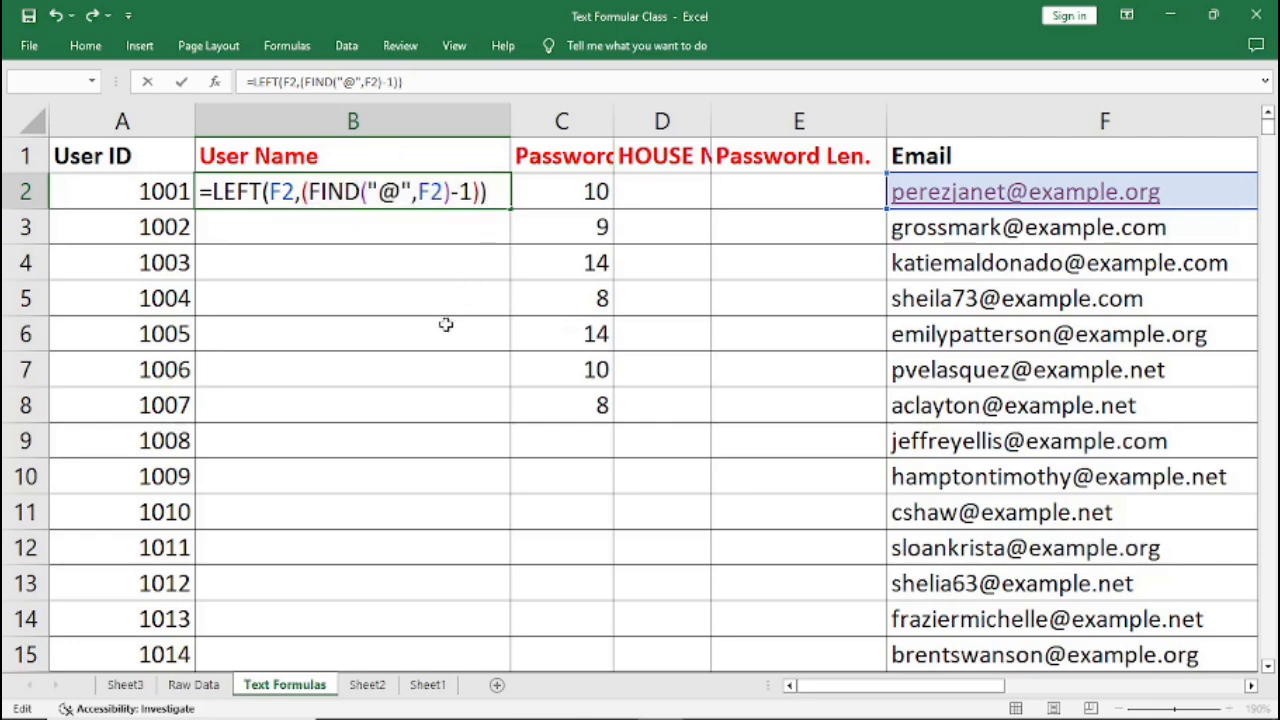
pyautogui.press('Return')
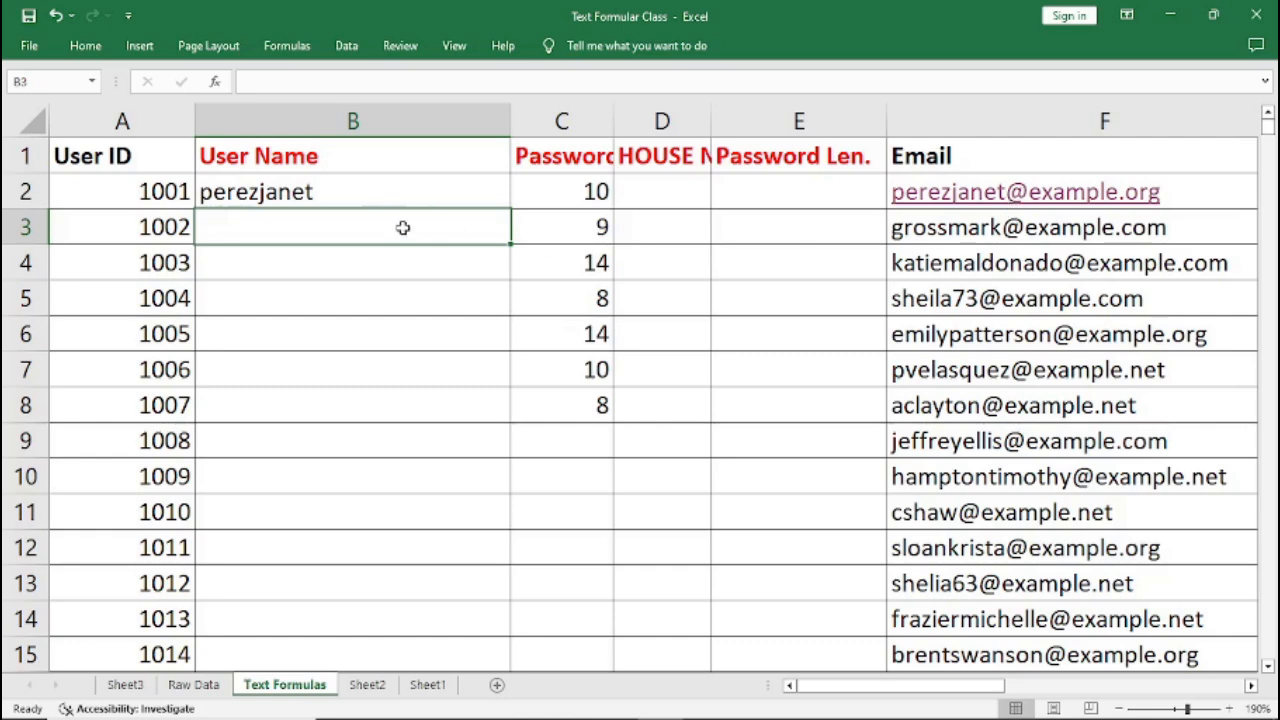
# Step: Fill the B2 formula down the whole User Name column and replace the formulas with their values
pyautogui.click(322, 194)
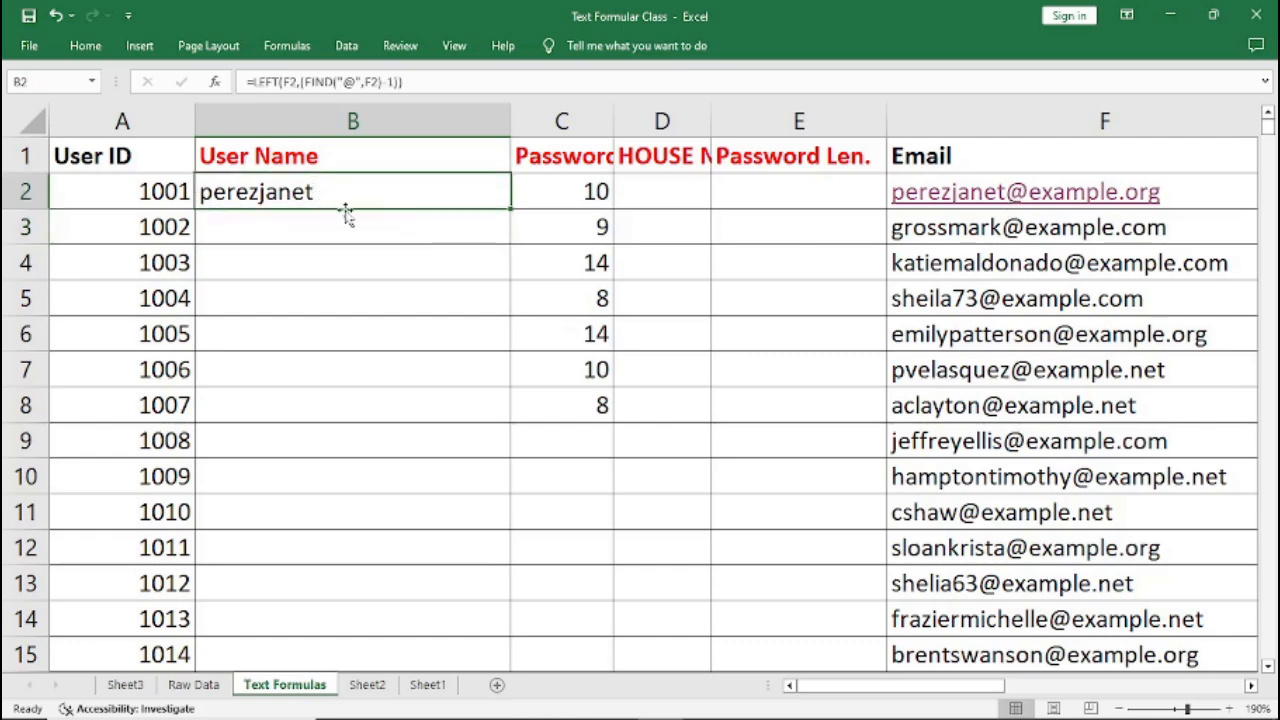
pyautogui.doubleClick(510, 209)
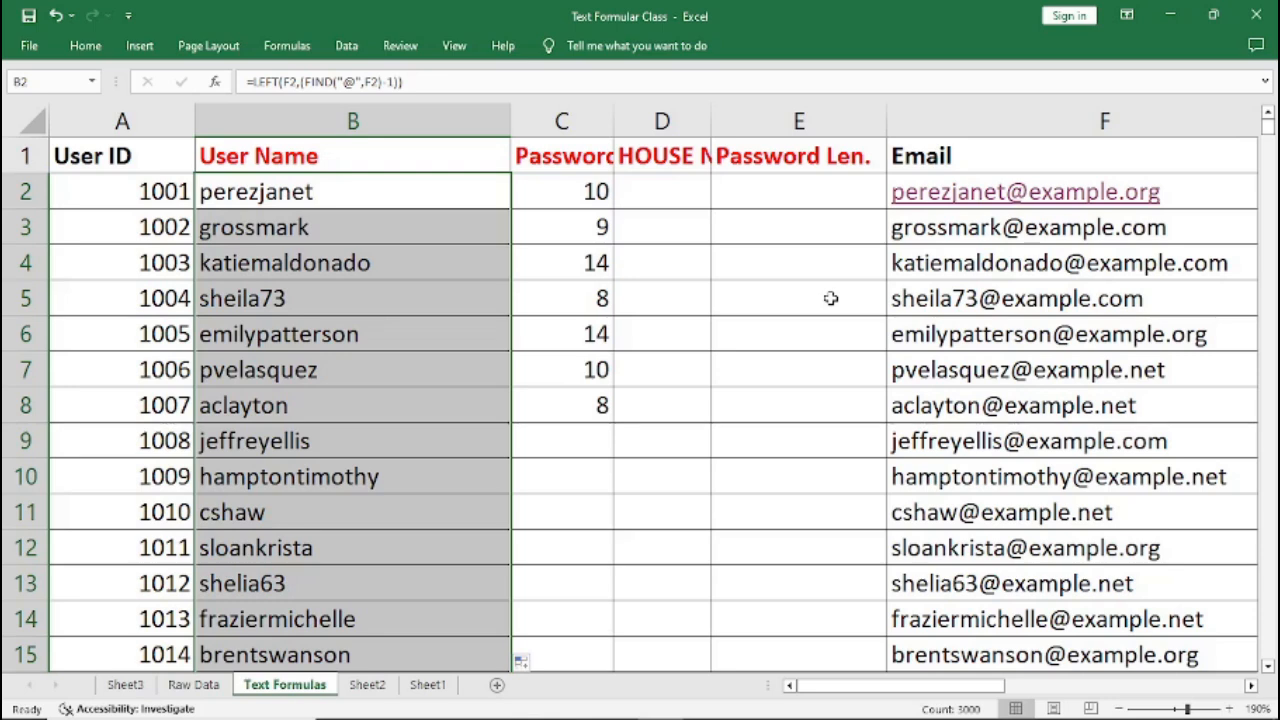
pyautogui.rightClick(301, 224)
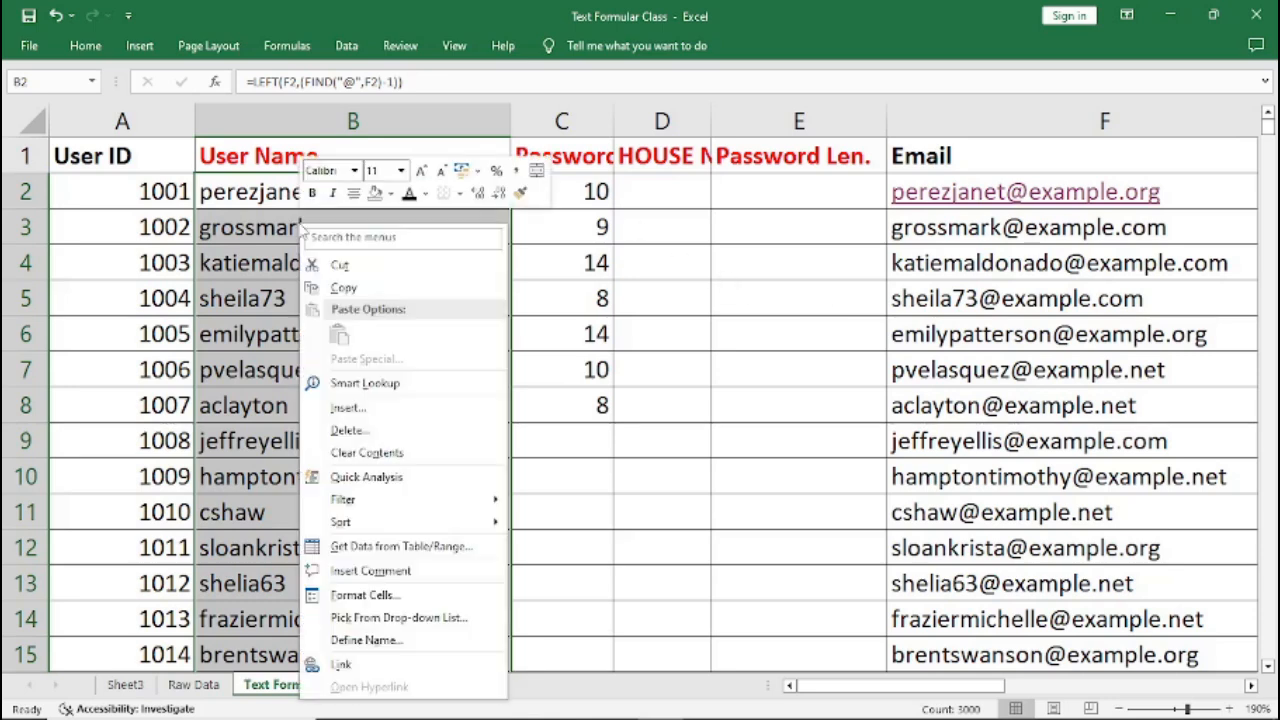
pyautogui.click(340, 288)
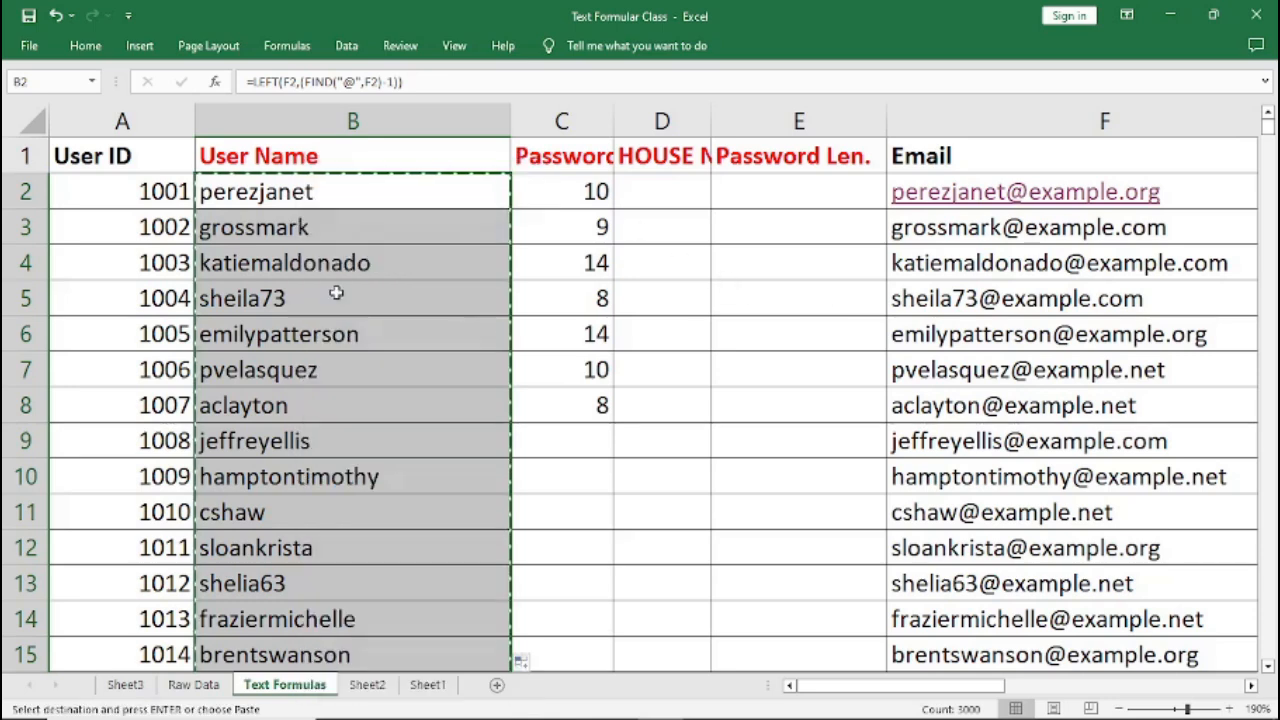
pyautogui.rightClick(279, 192)
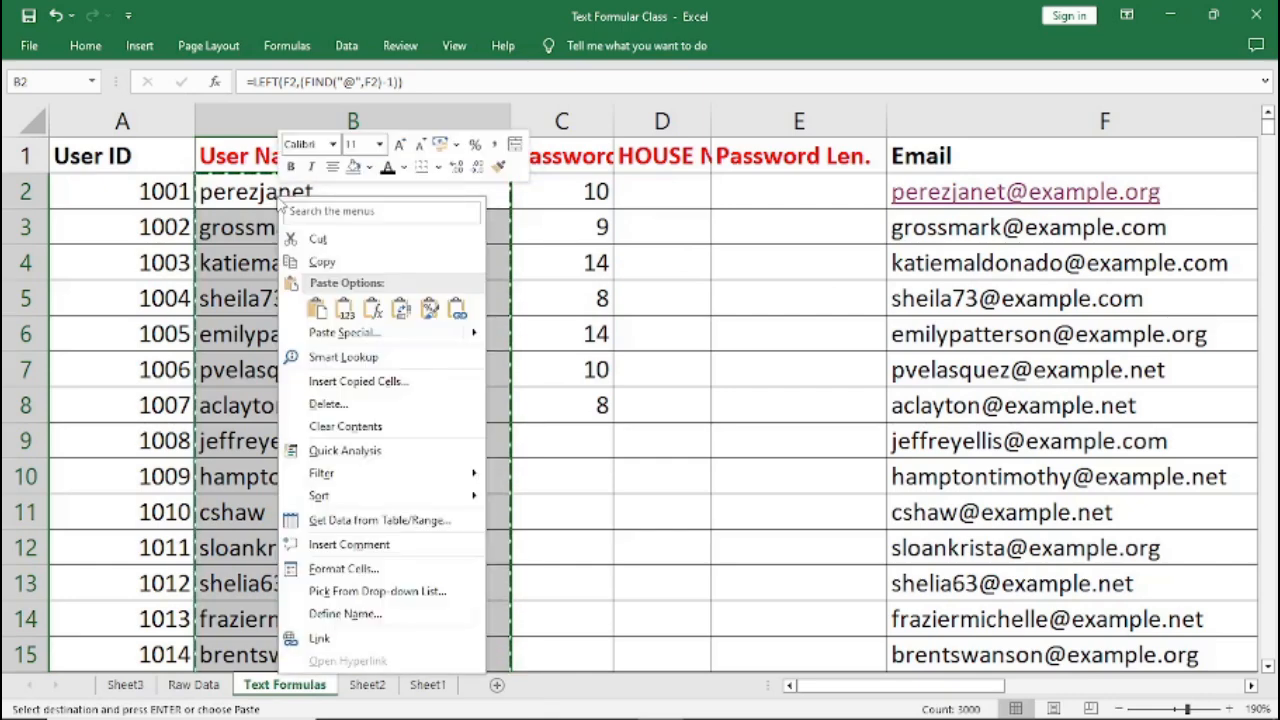
pyautogui.click(345, 302)
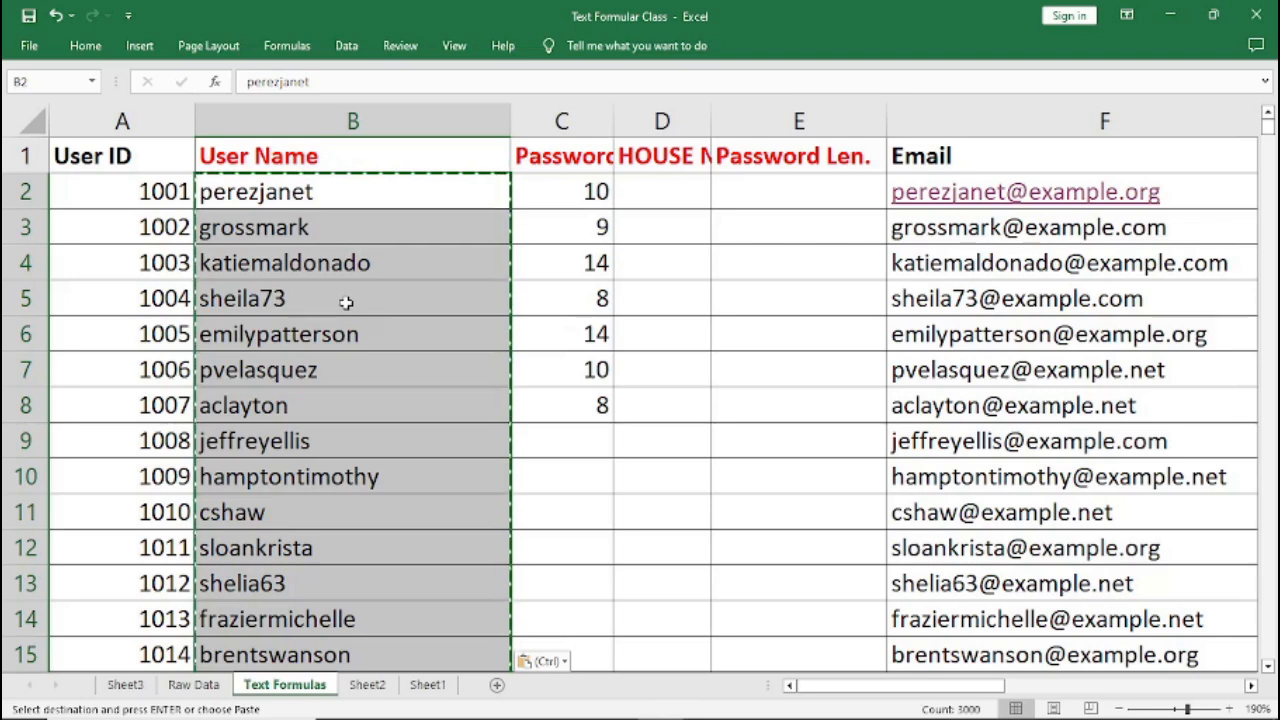
# Step: Clear the test FIND formulas from C2:C8 and widen column C to fit the Password heading
pyautogui.moveTo(540, 191); pyautogui.dragTo(565, 405)
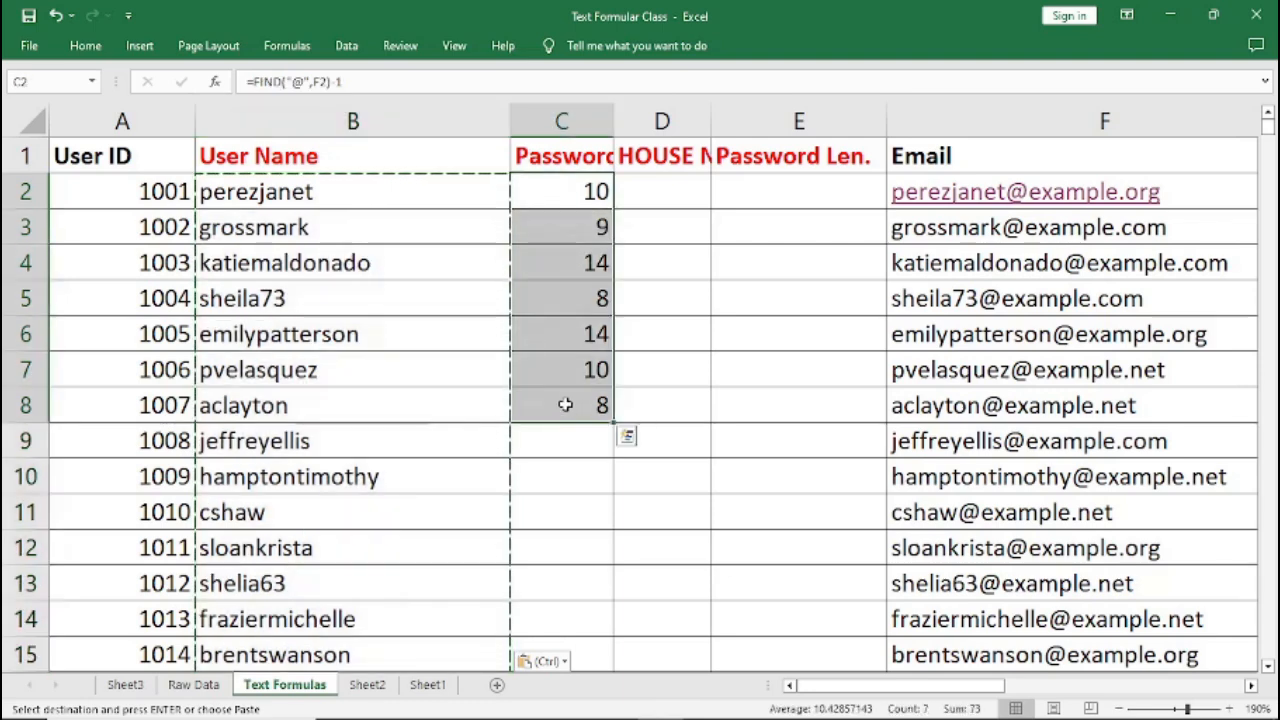
pyautogui.press('Delete')
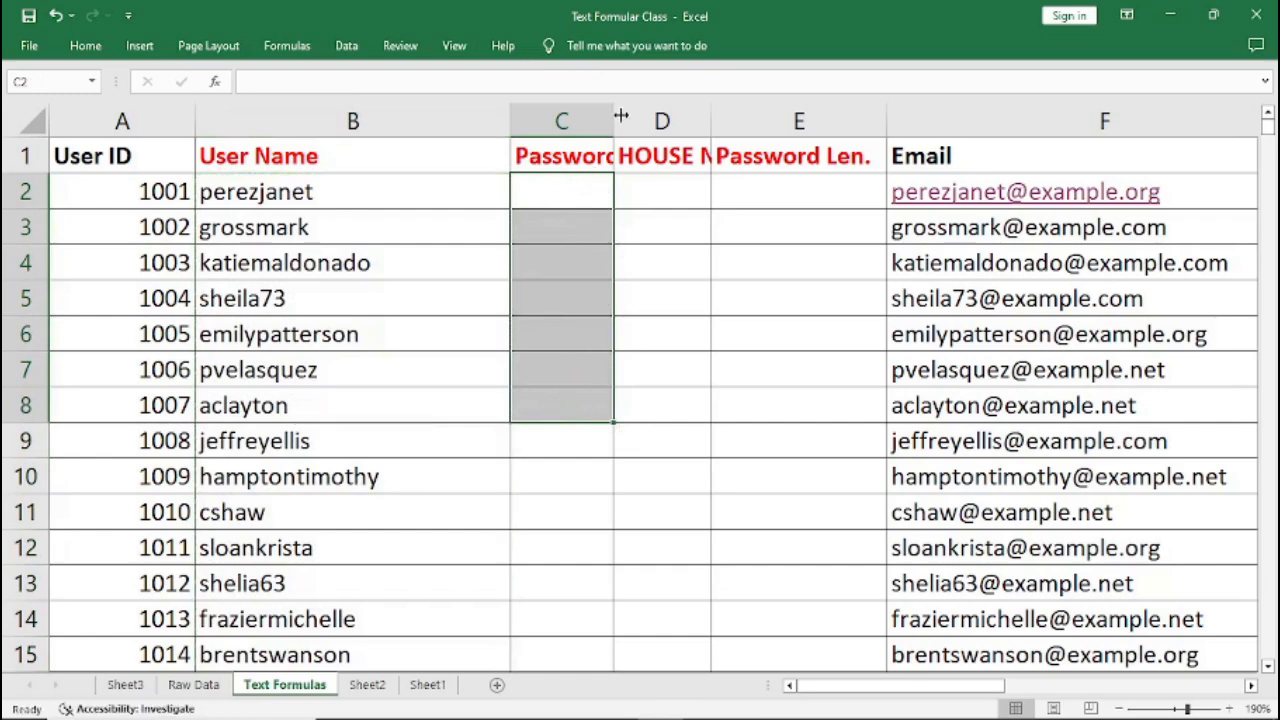
pyautogui.moveTo(614, 120); pyautogui.dragTo(715, 119)
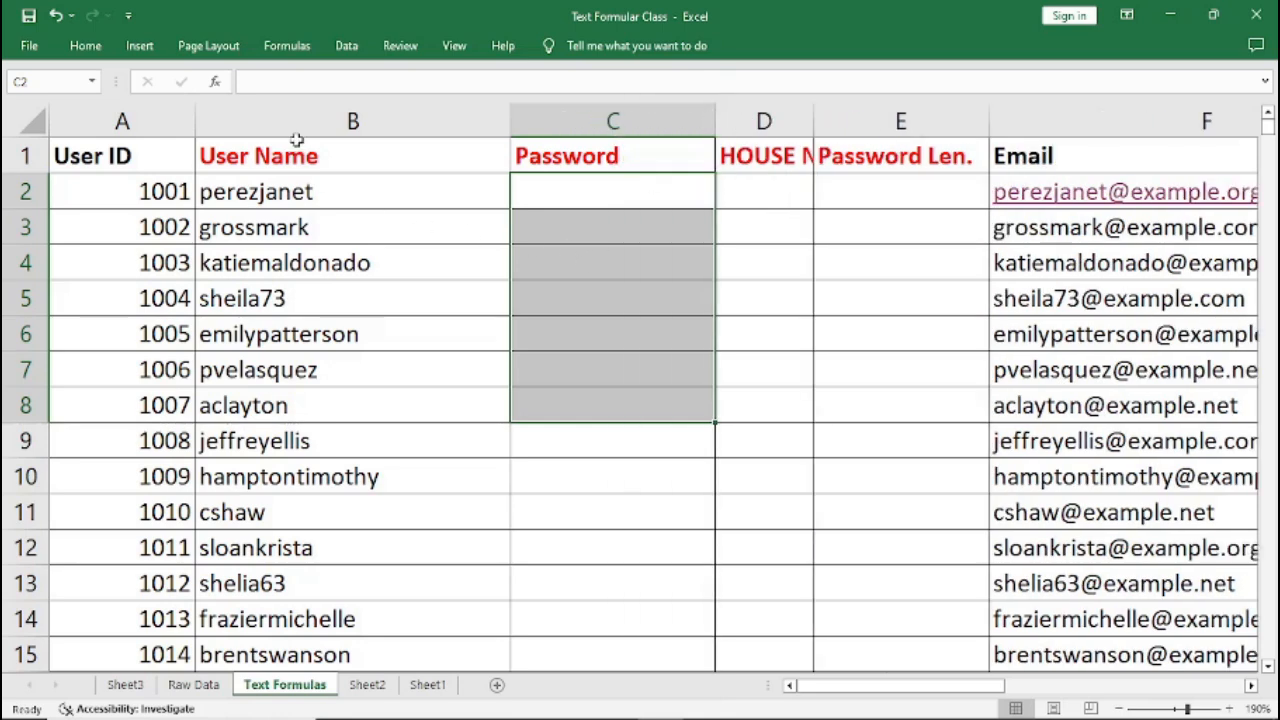
# Step: Try the formula =LEFT(F2,10) in cell C2 under the Password heading
pyautogui.click(271, 190)
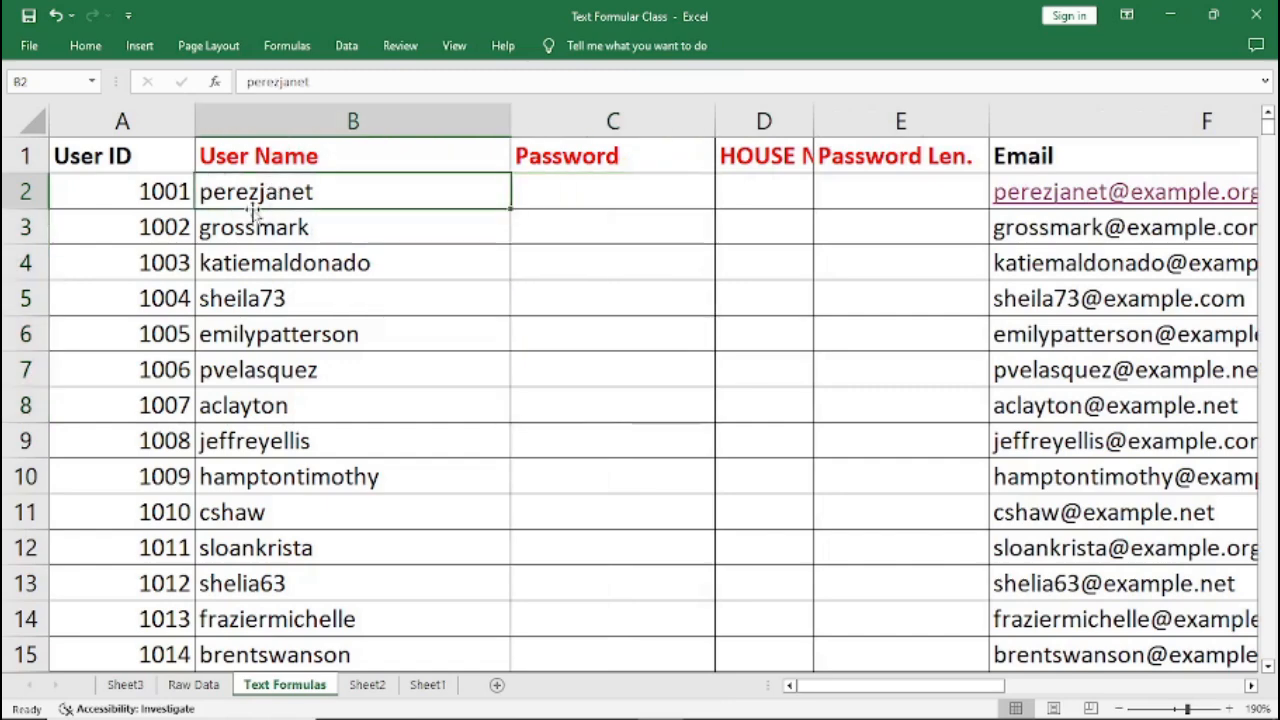
pyautogui.click(581, 195)
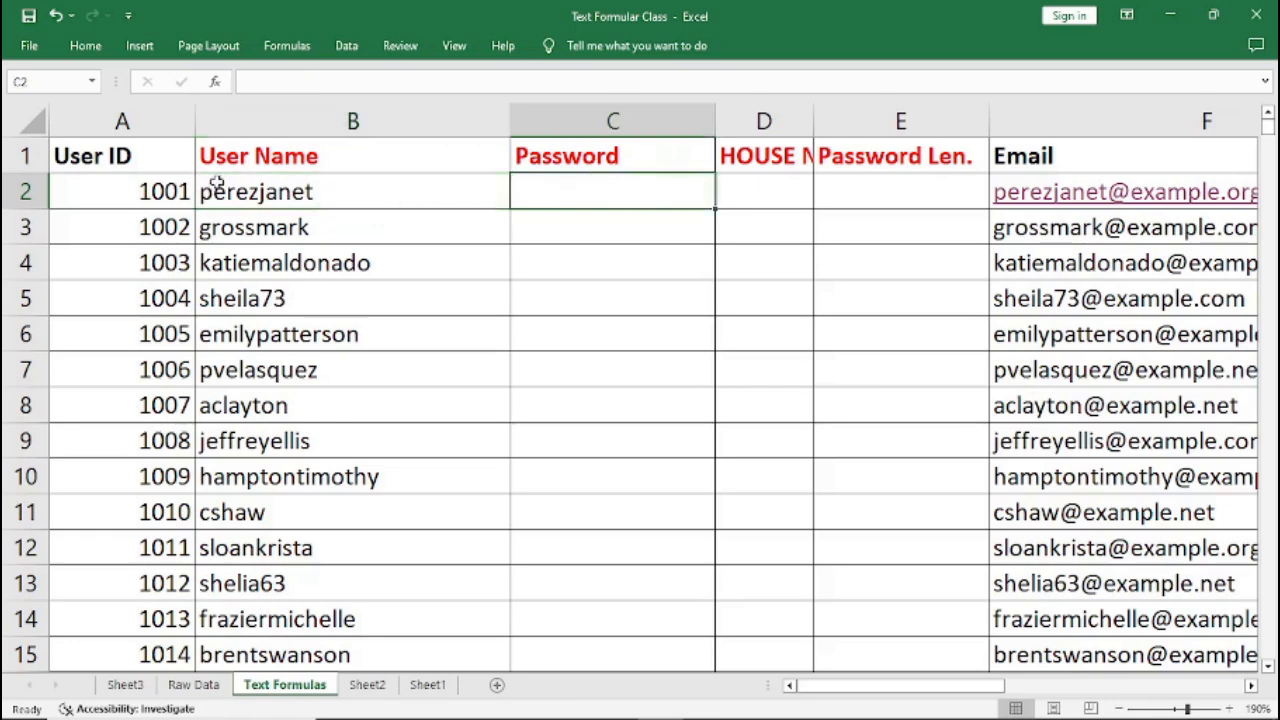
pyautogui.write('=')
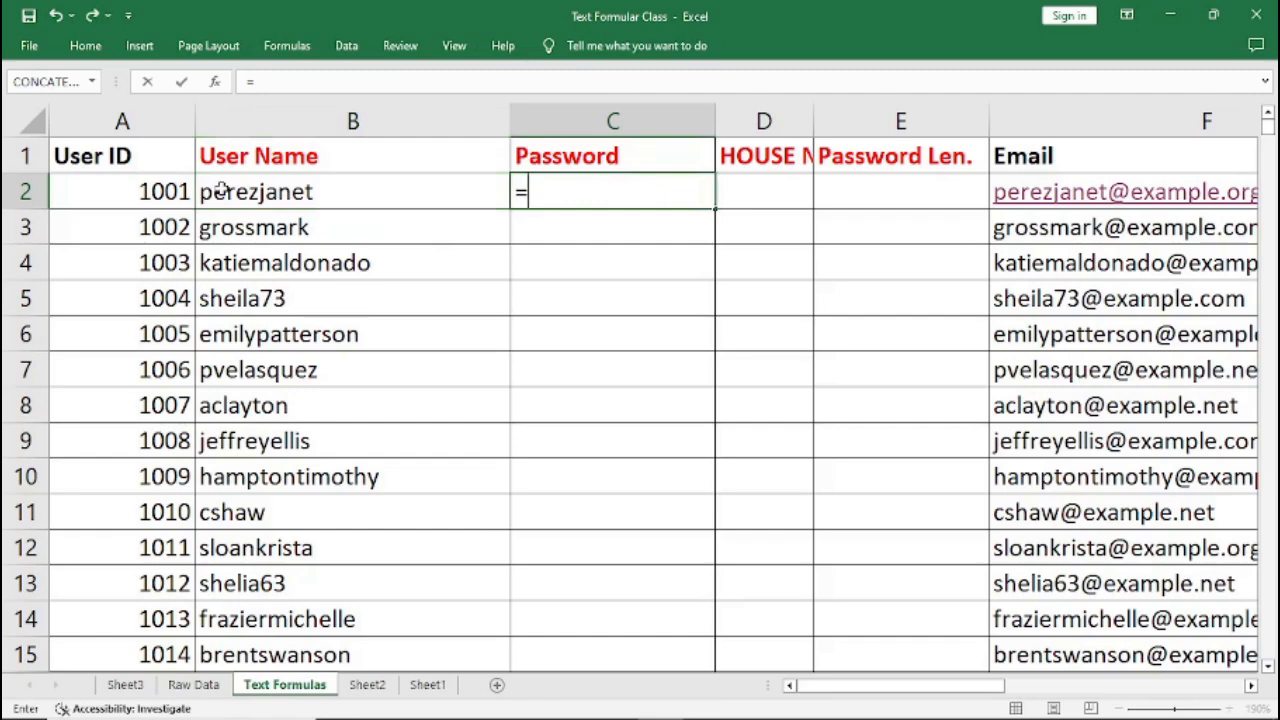
pyautogui.write('LEF')
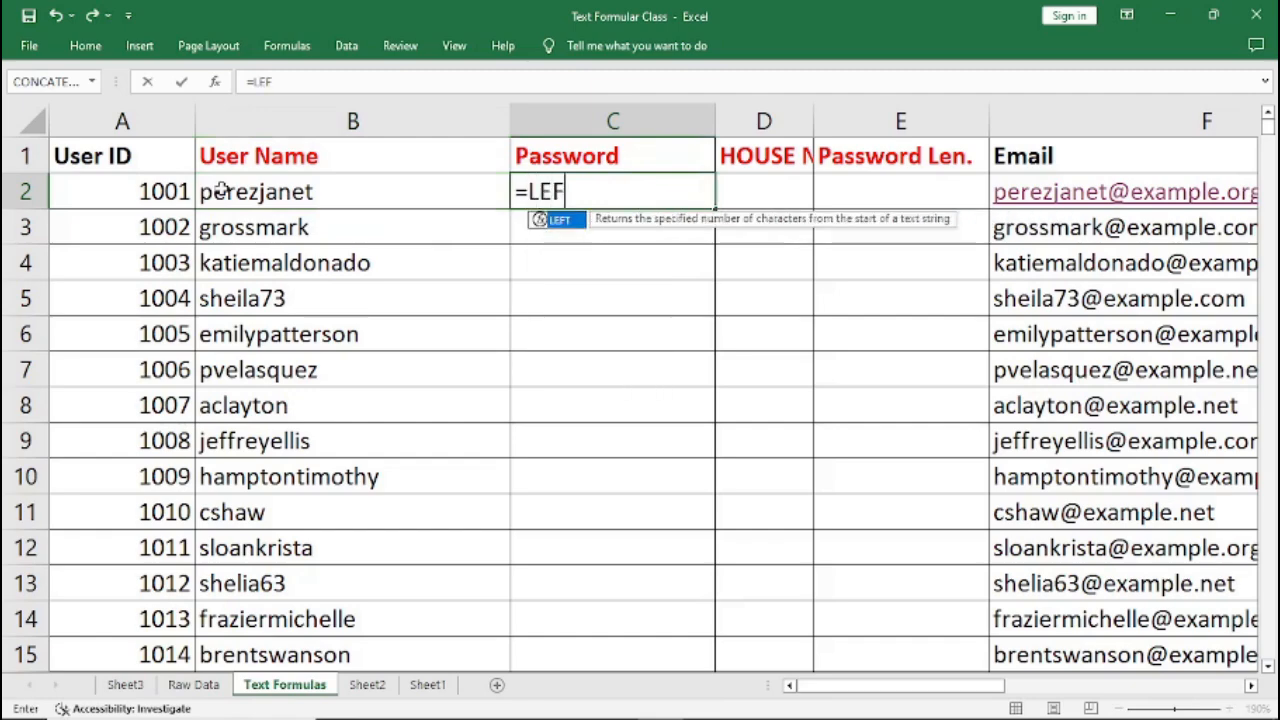
pyautogui.write('T(')
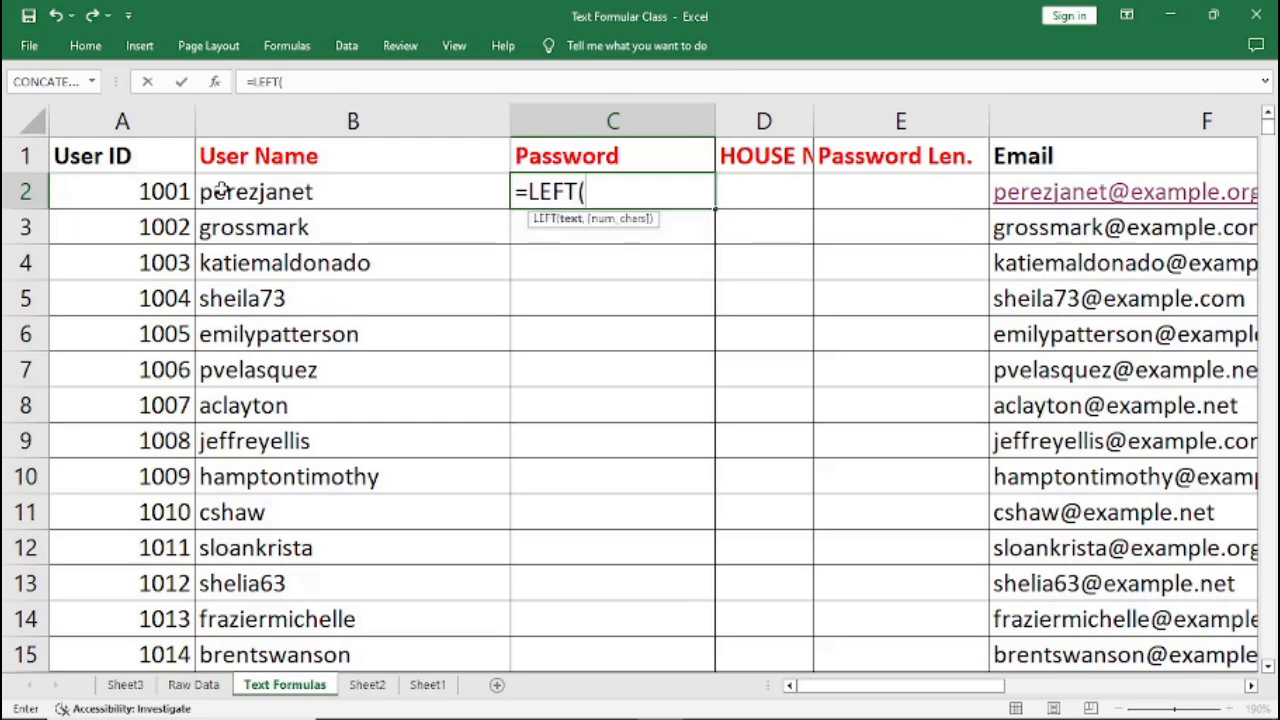
pyautogui.write('F')
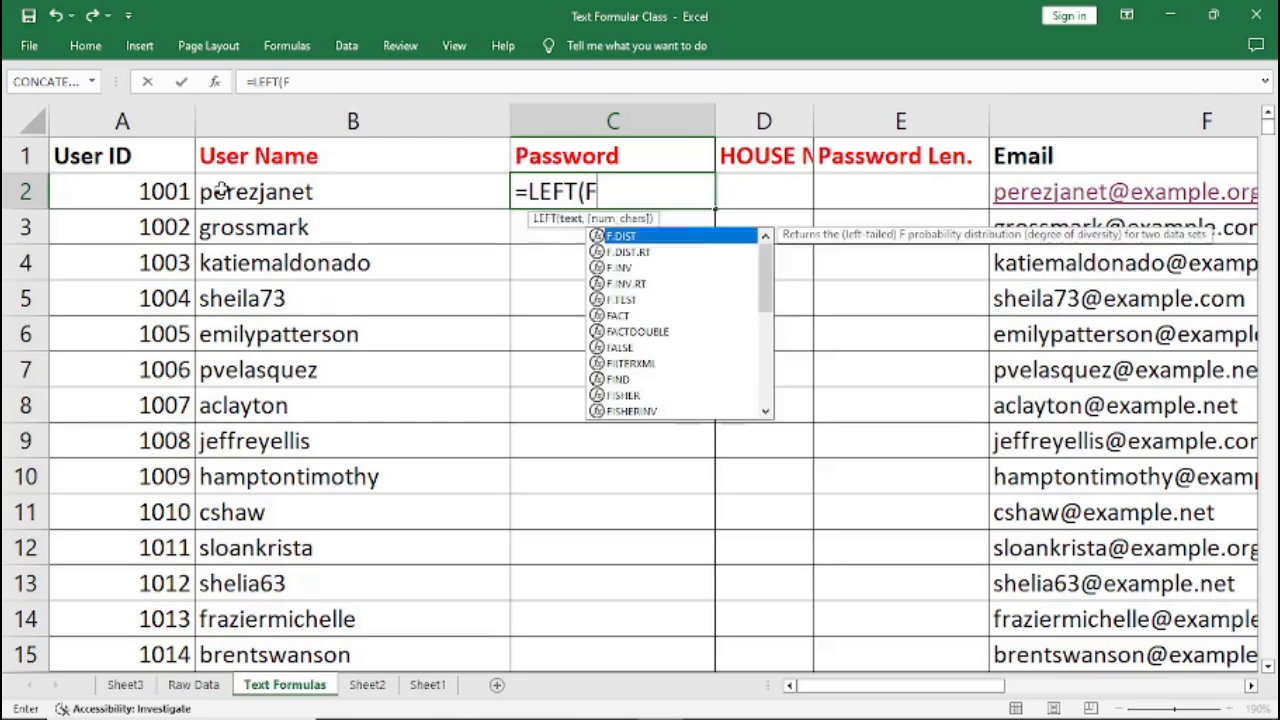
pyautogui.write('2')
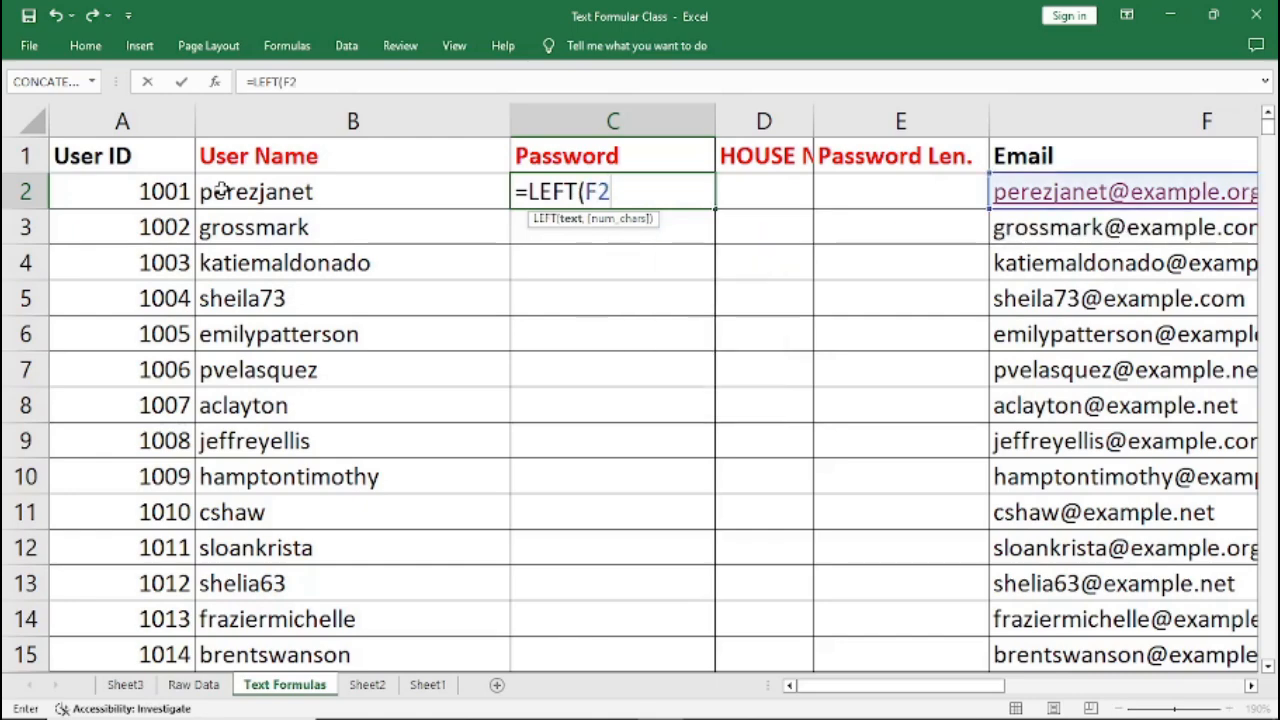
pyautogui.write(',')
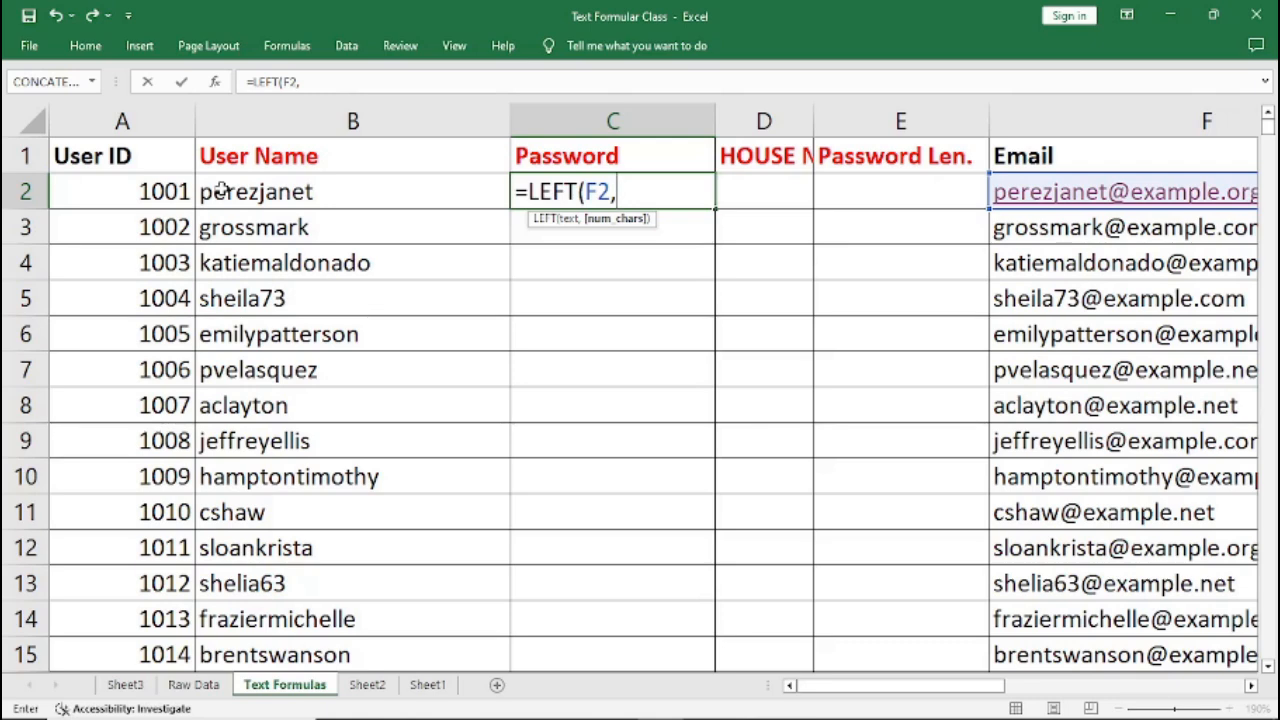
pyautogui.write('10')
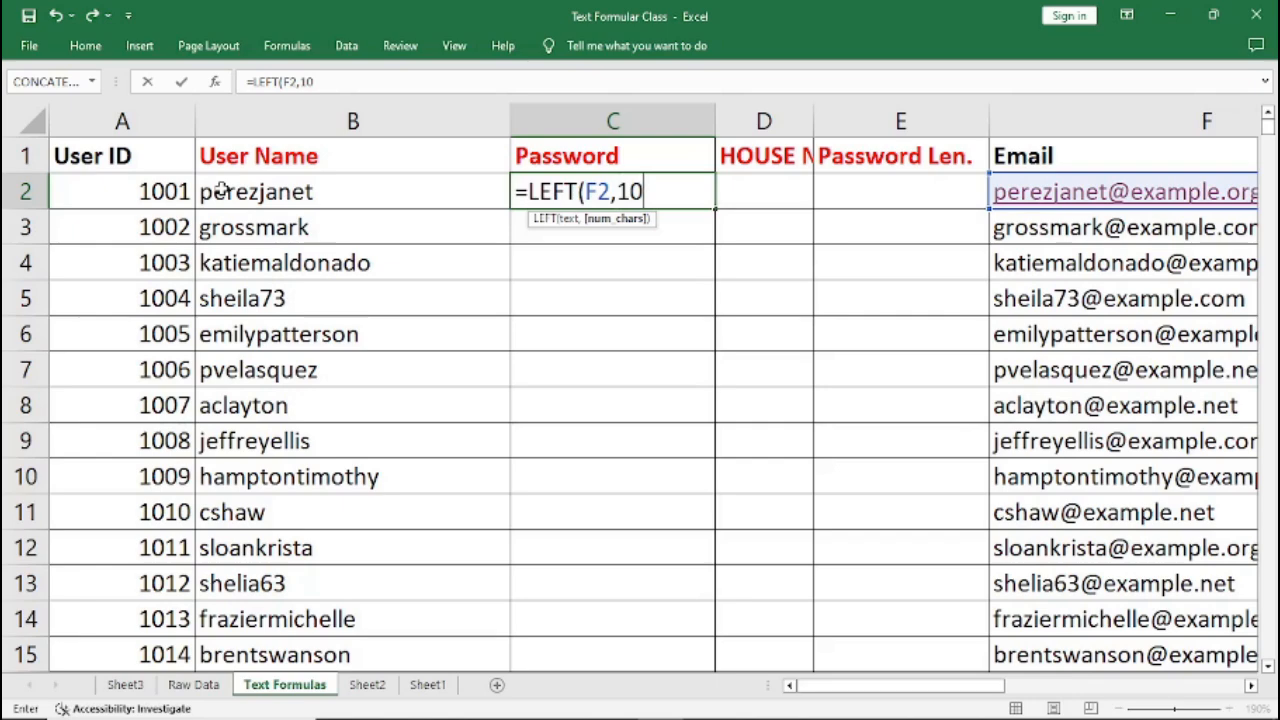
pyautogui.write(')')
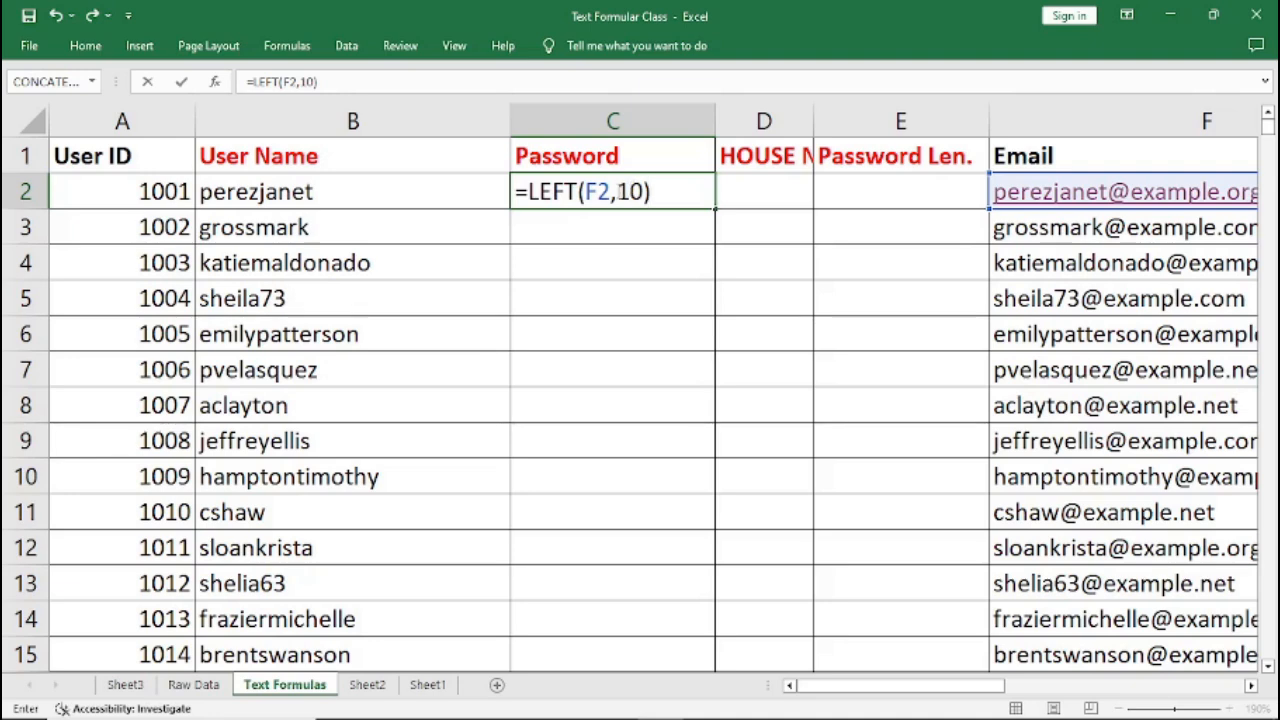
pyautogui.moveTo(619, 191); pyautogui.dragTo(651, 195)
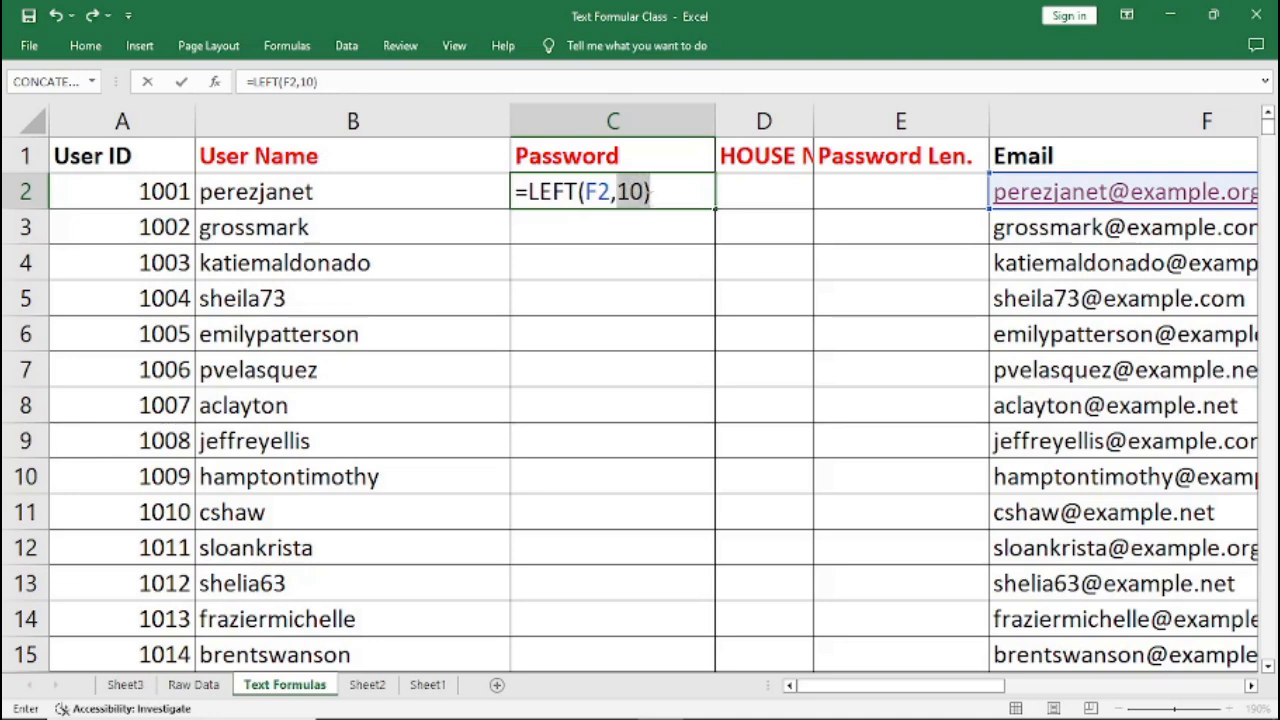
pyautogui.press('F2')
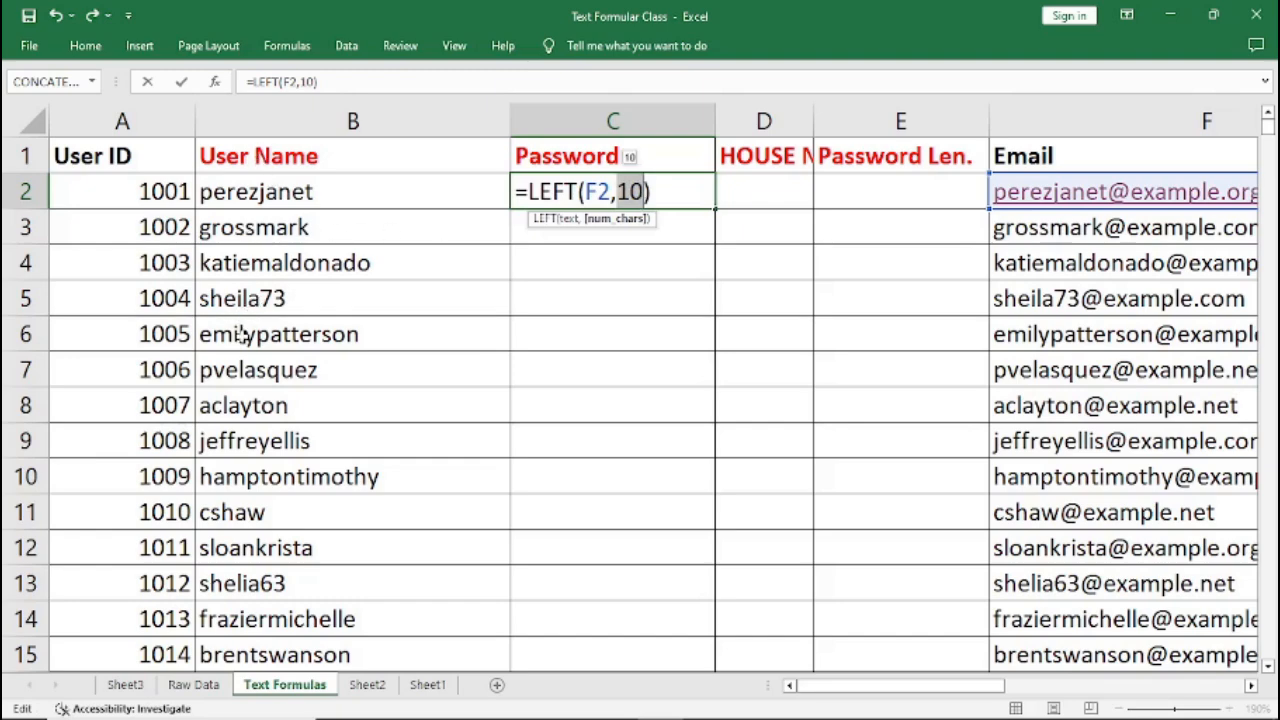
pyautogui.click(668, 192)
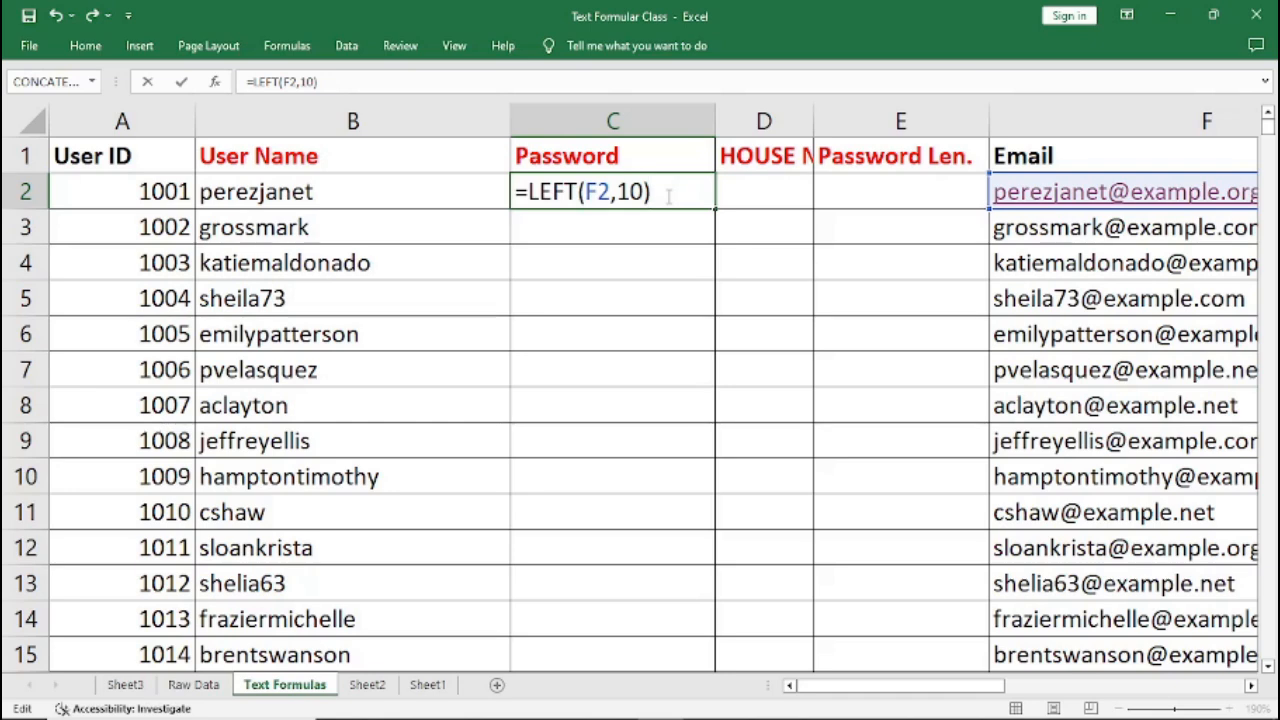
# Step: Erase the trial LEFT formula from cell C2, leaving the cell empty
pyautogui.press('BackSpace')
pyautogui.press('BackSpace')
pyautogui.press('BackSpace')
pyautogui.press('BackSpace')
pyautogui.press('BackSpace')
pyautogui.press('BackSpace')
pyautogui.press('BackSpace')
pyautogui.press('BackSpace')
pyautogui.press('BackSpace')
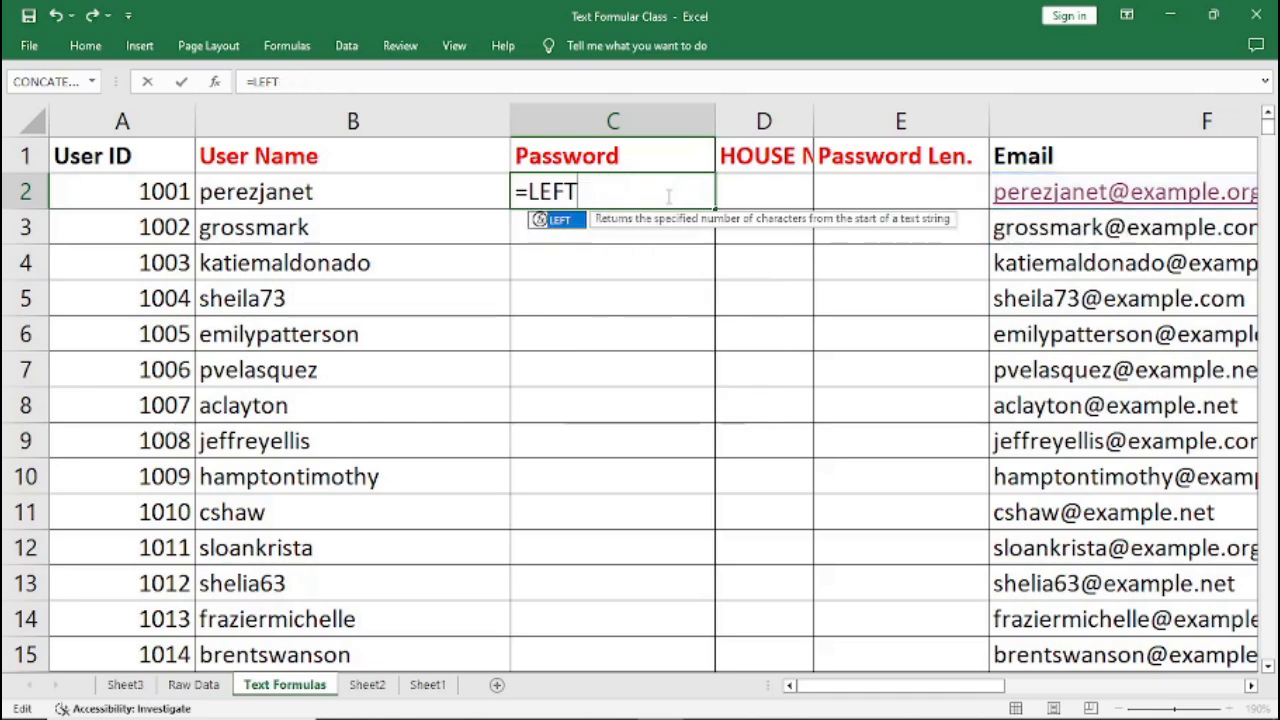
pyautogui.press('BackSpace')
pyautogui.press('BackSpace')
pyautogui.press('BackSpace')
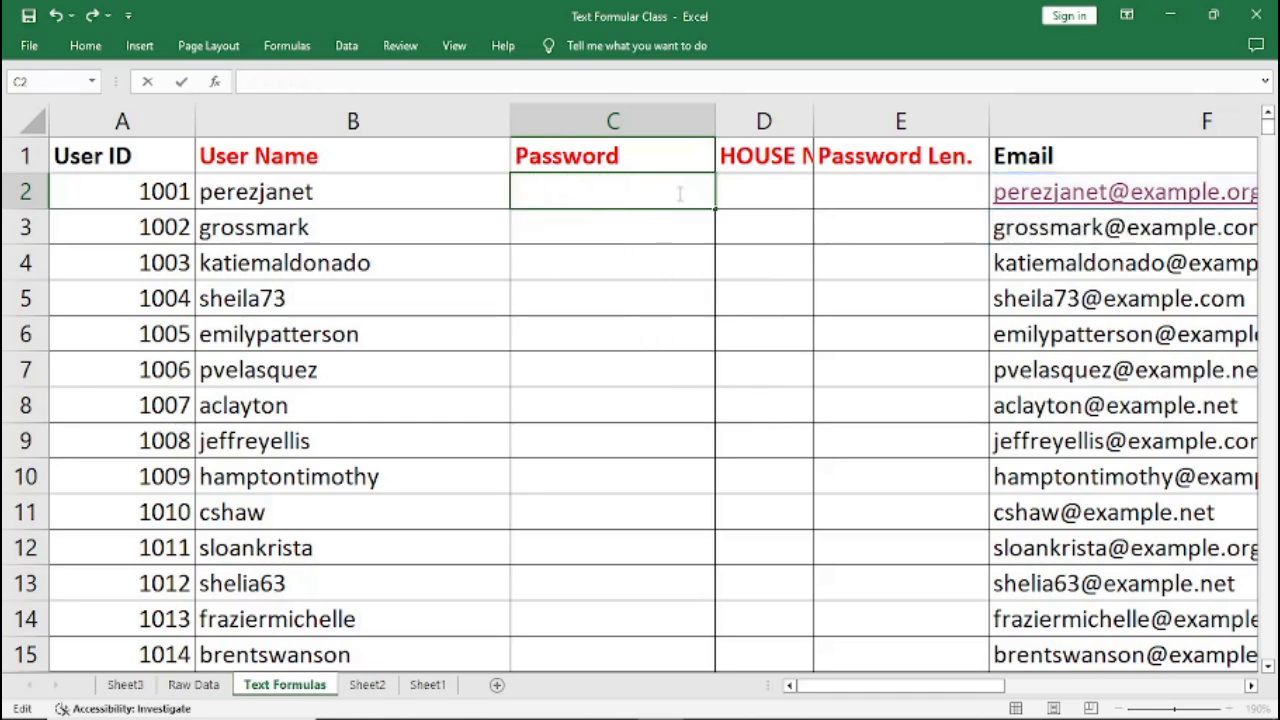
pyautogui.click(830, 320)
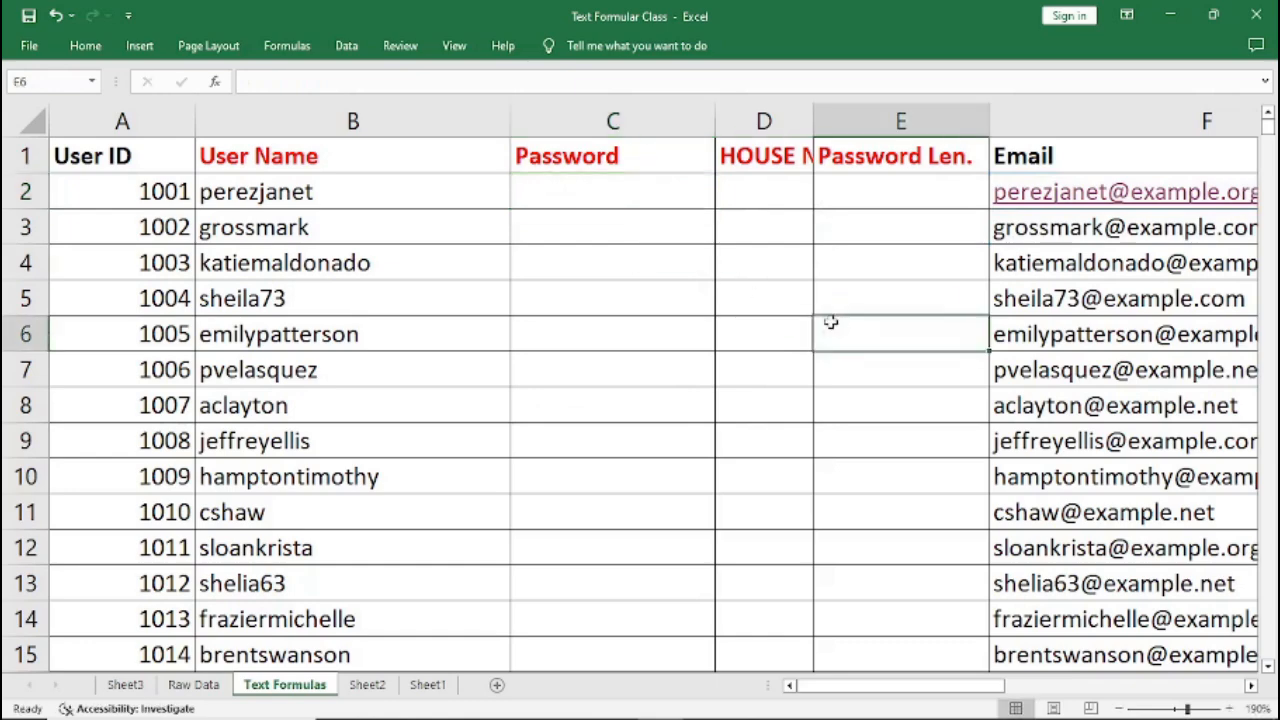
# Step: Select cell G2, the first entry under the Domain Name heading
pyautogui.click(1250, 686)
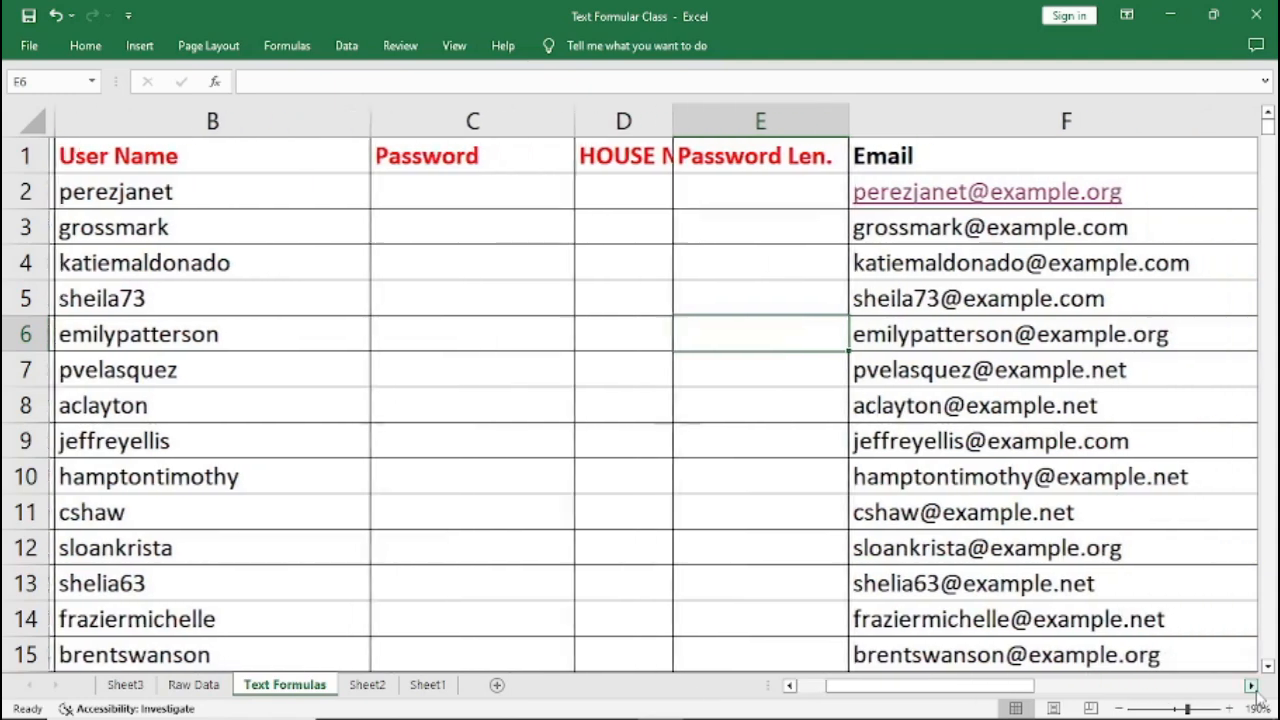
pyautogui.click(1250, 686)
pyautogui.click(1250, 686)
pyautogui.click(1250, 686)
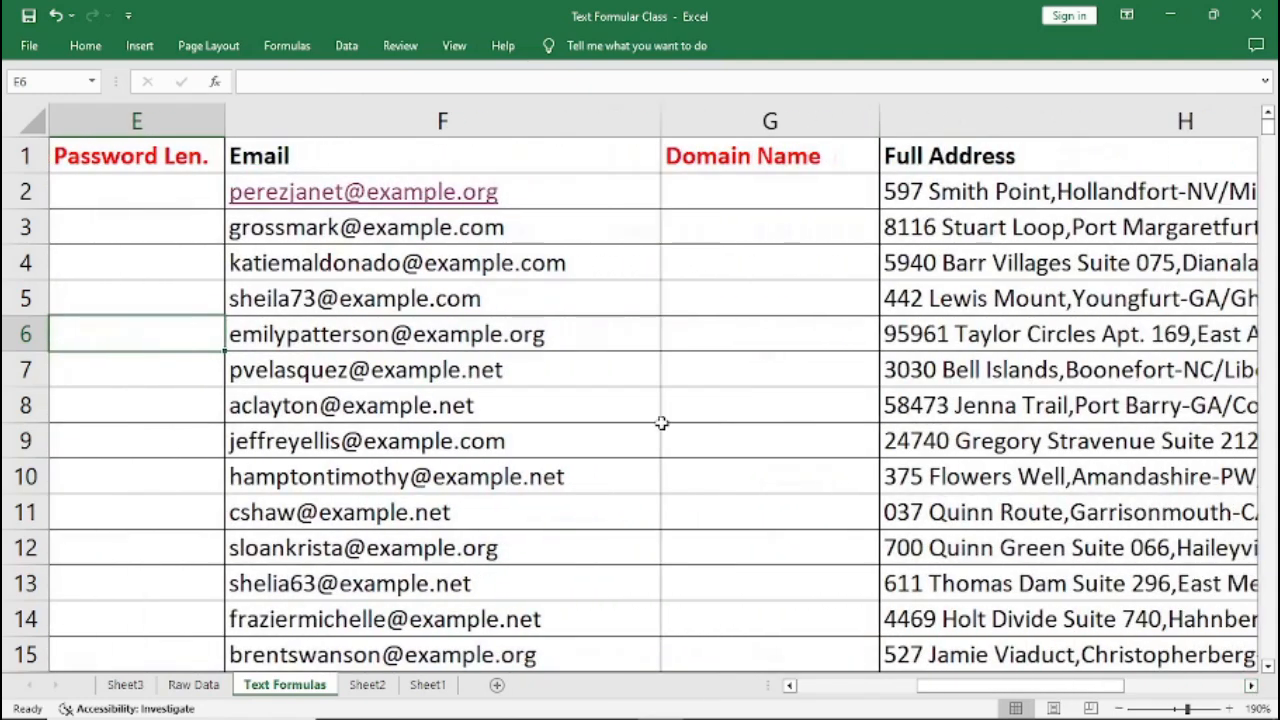
pyautogui.click(706, 191)
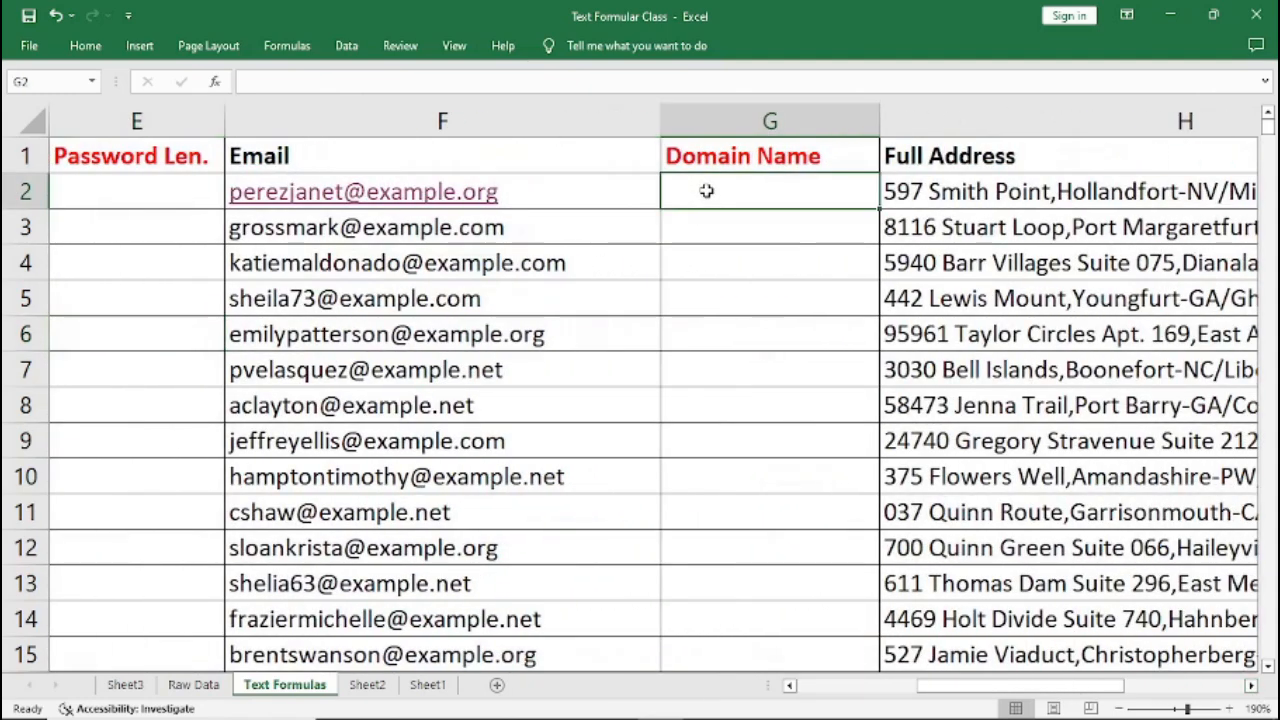
# Step: On Sheet3, fill the user name task in cell B6 with light green and select the domain name task in B8
pyautogui.click(134, 688)
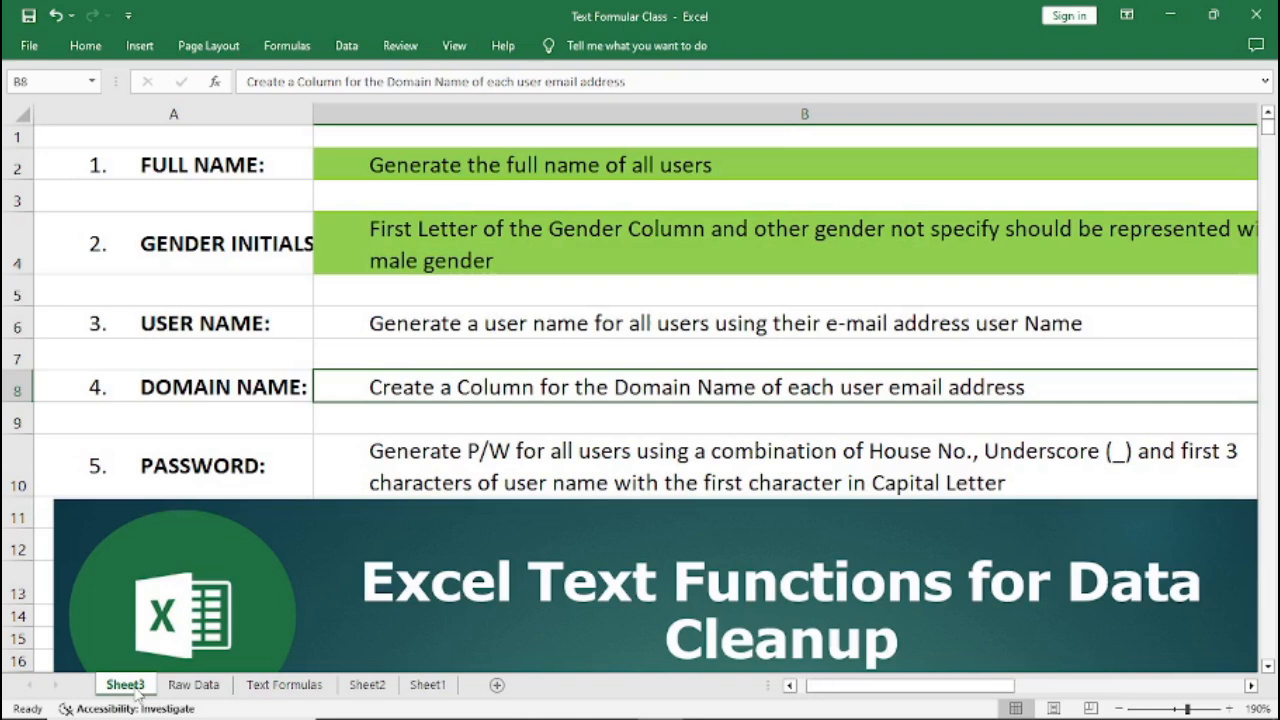
pyautogui.click(423, 324)
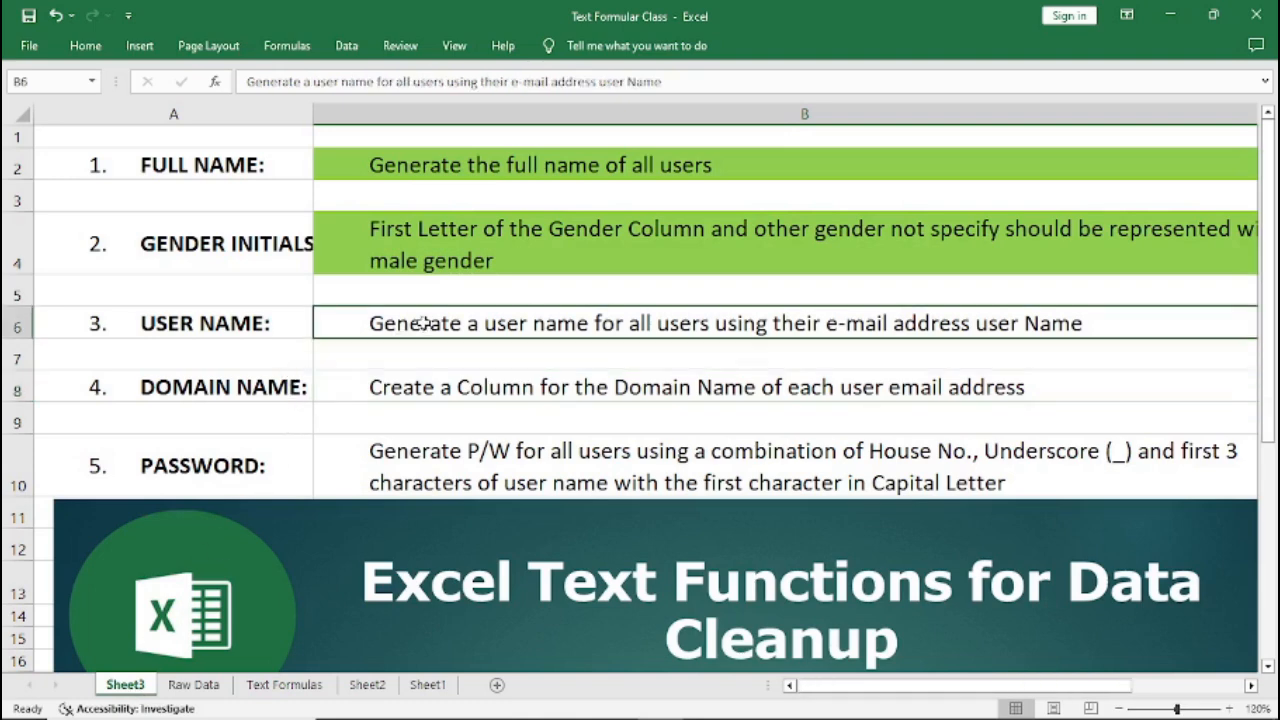
pyautogui.rightClick(423, 324)
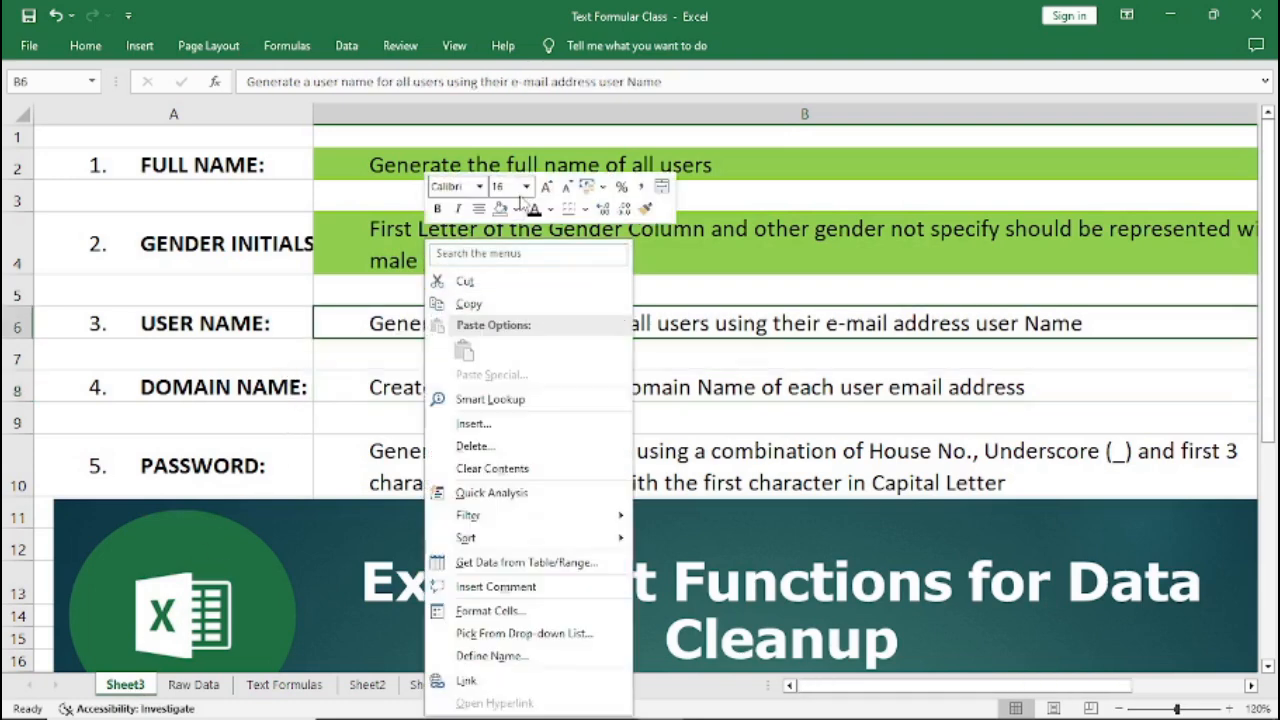
pyautogui.click(516, 209)
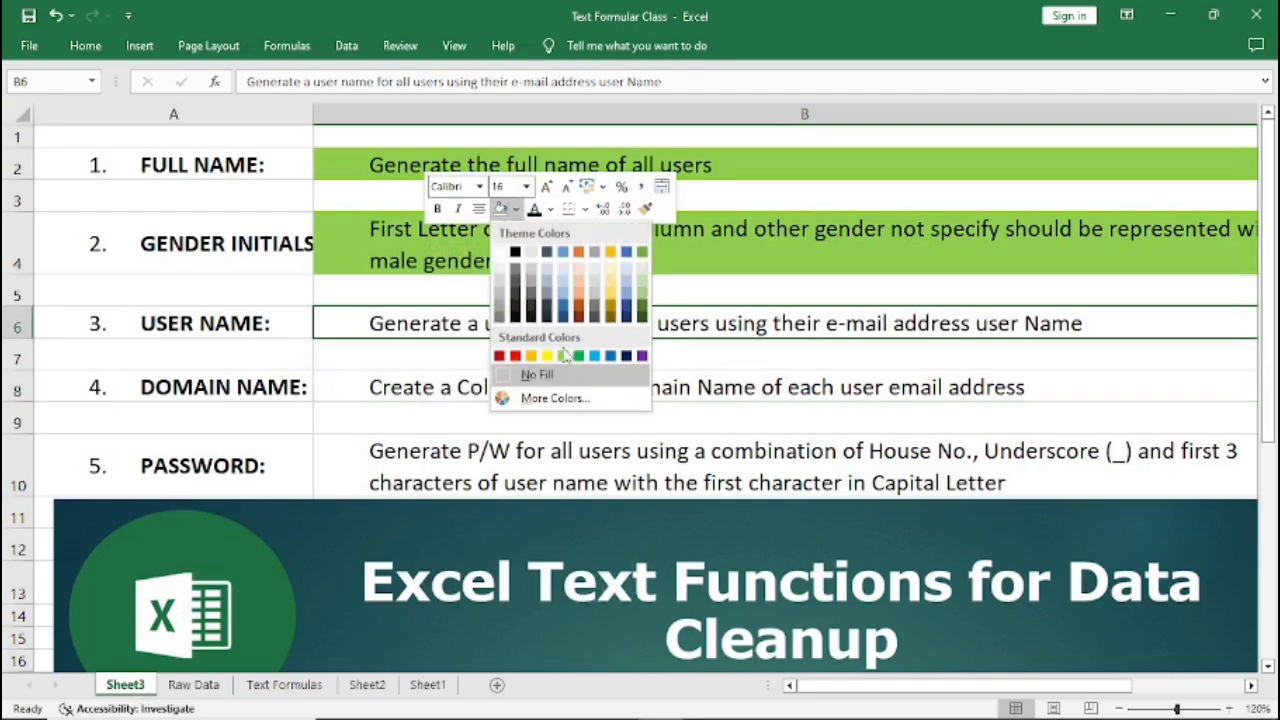
pyautogui.click(566, 356)
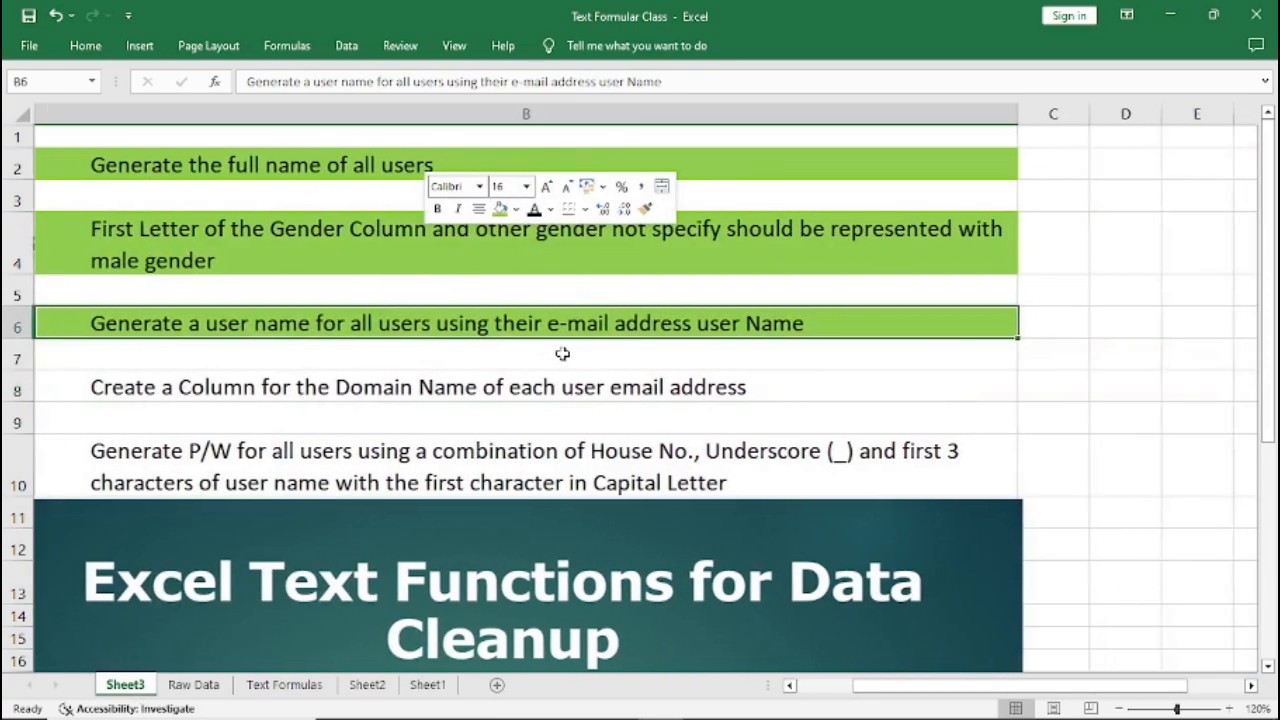
pyautogui.hscroll(2, 443, 351)
pyautogui.click(118, 396)
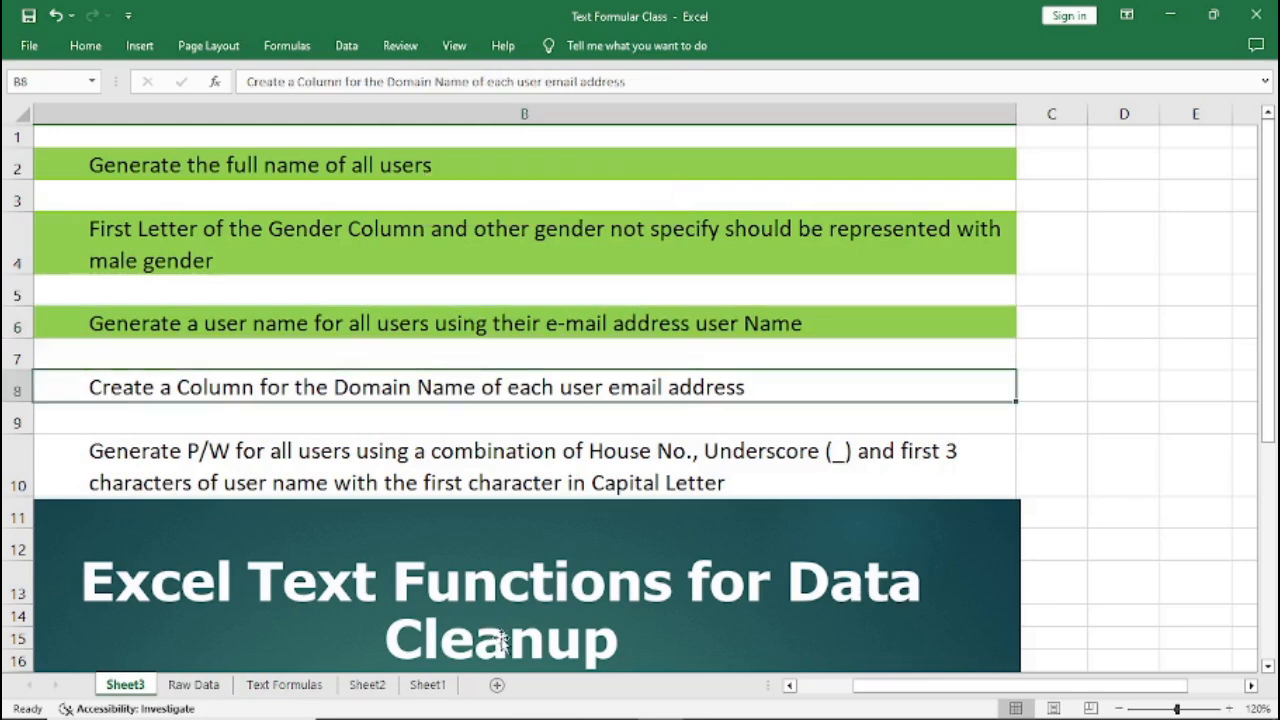
pyautogui.click(789, 686)
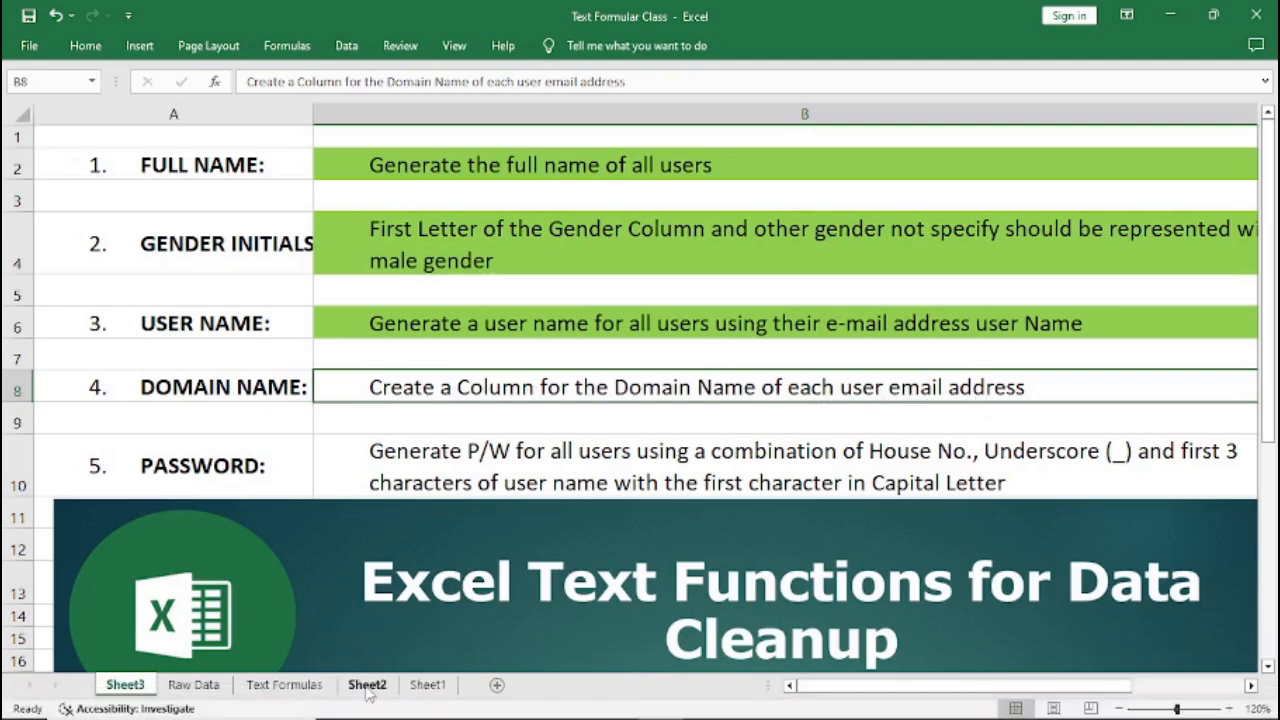
# Step: On the Text Formulas sheet, insert a blank column before the Domain Name column and narrow it
pyautogui.click(290, 685)
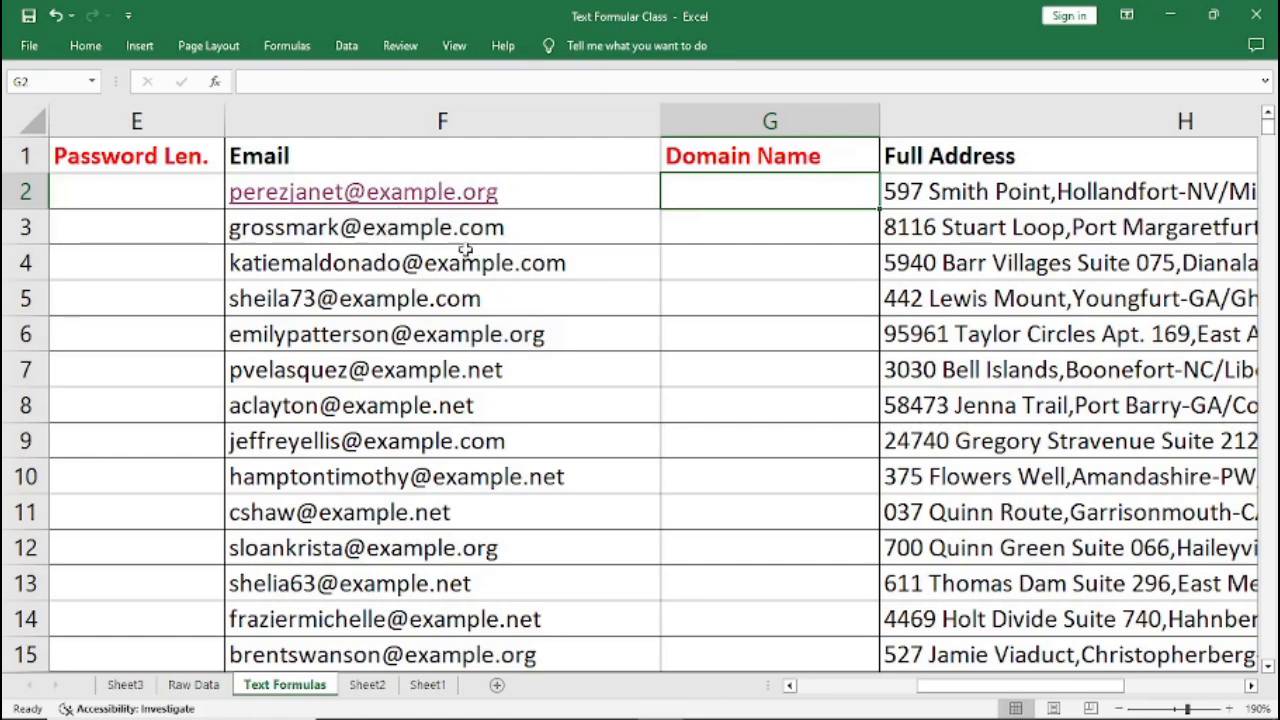
pyautogui.click(731, 130)
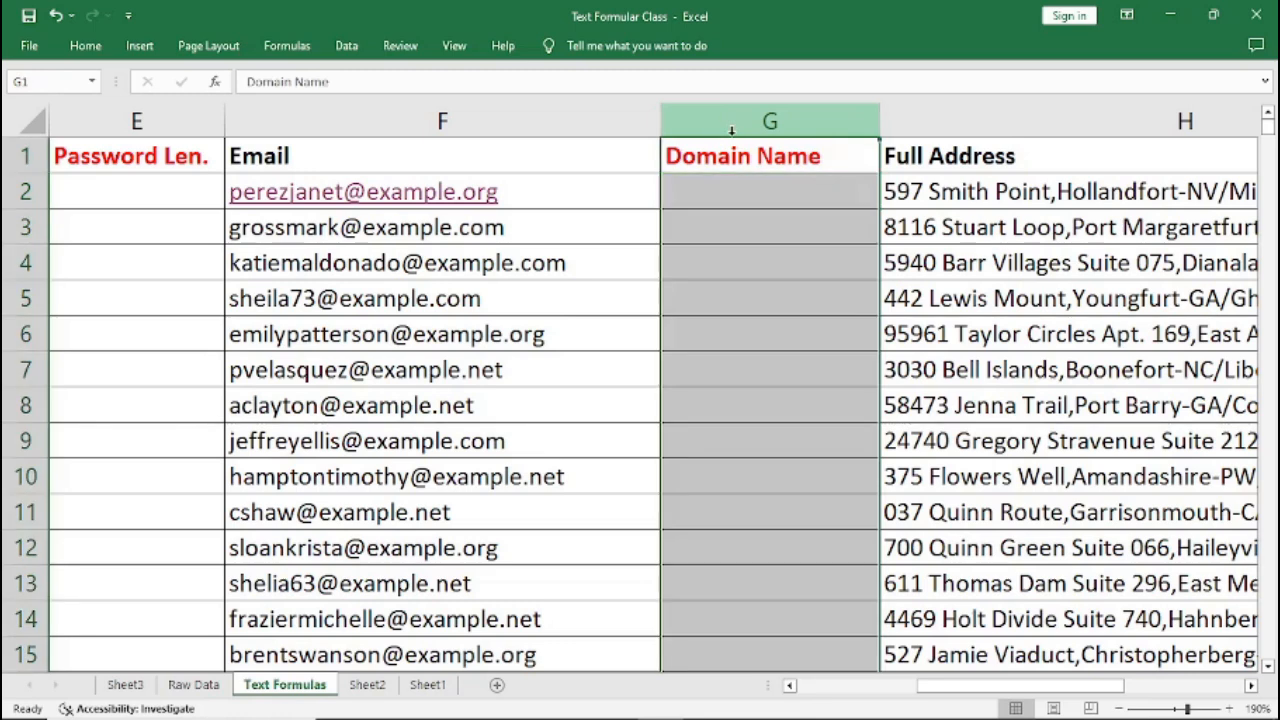
pyautogui.rightClick(731, 130)
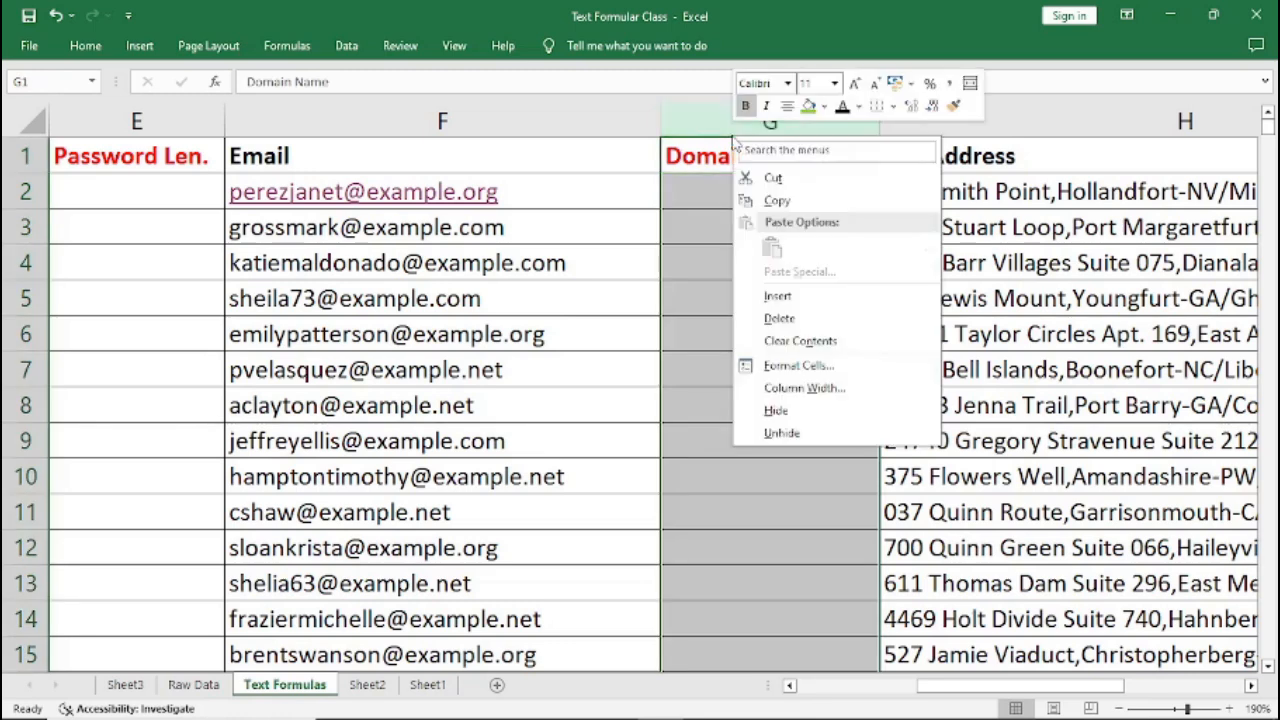
pyautogui.click(778, 298)
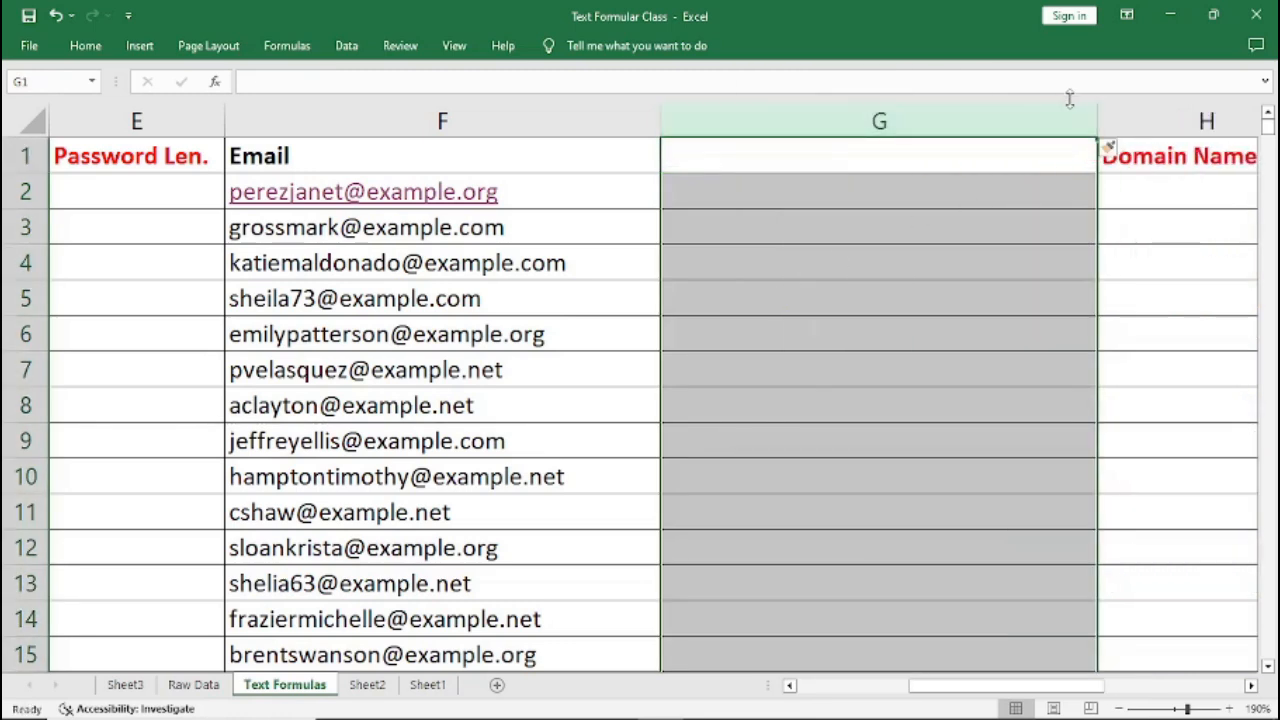
pyautogui.moveTo(1097, 118); pyautogui.dragTo(890, 125)
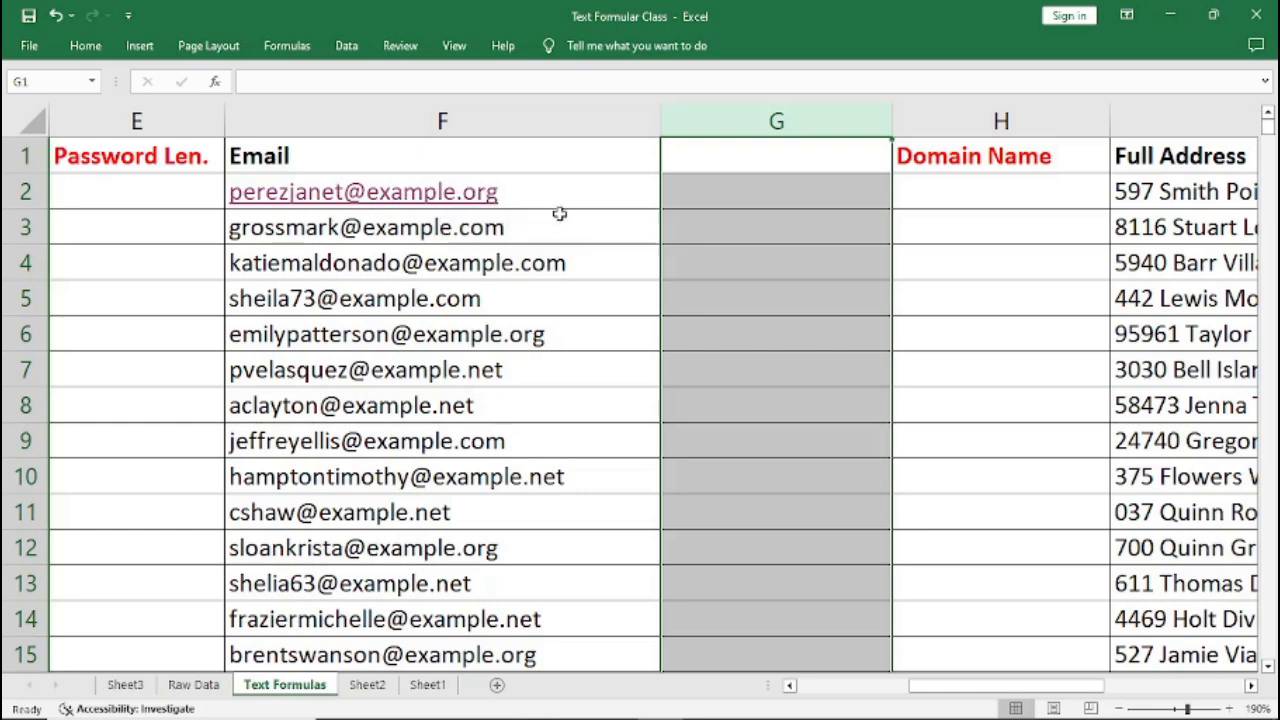
# Step: Enter the formula =RIGHT(F2,11) in cell H2 to extract the domain name from the first e-mail address
pyautogui.click(912, 195)
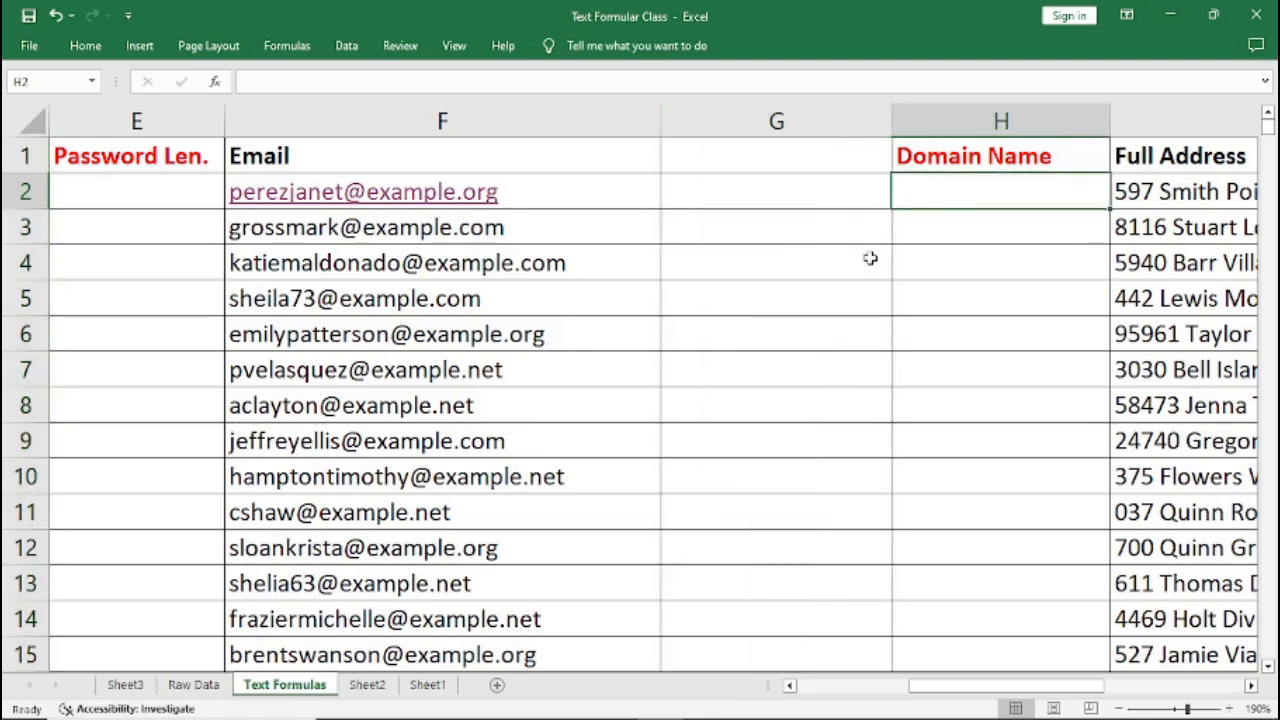
pyautogui.write('=')
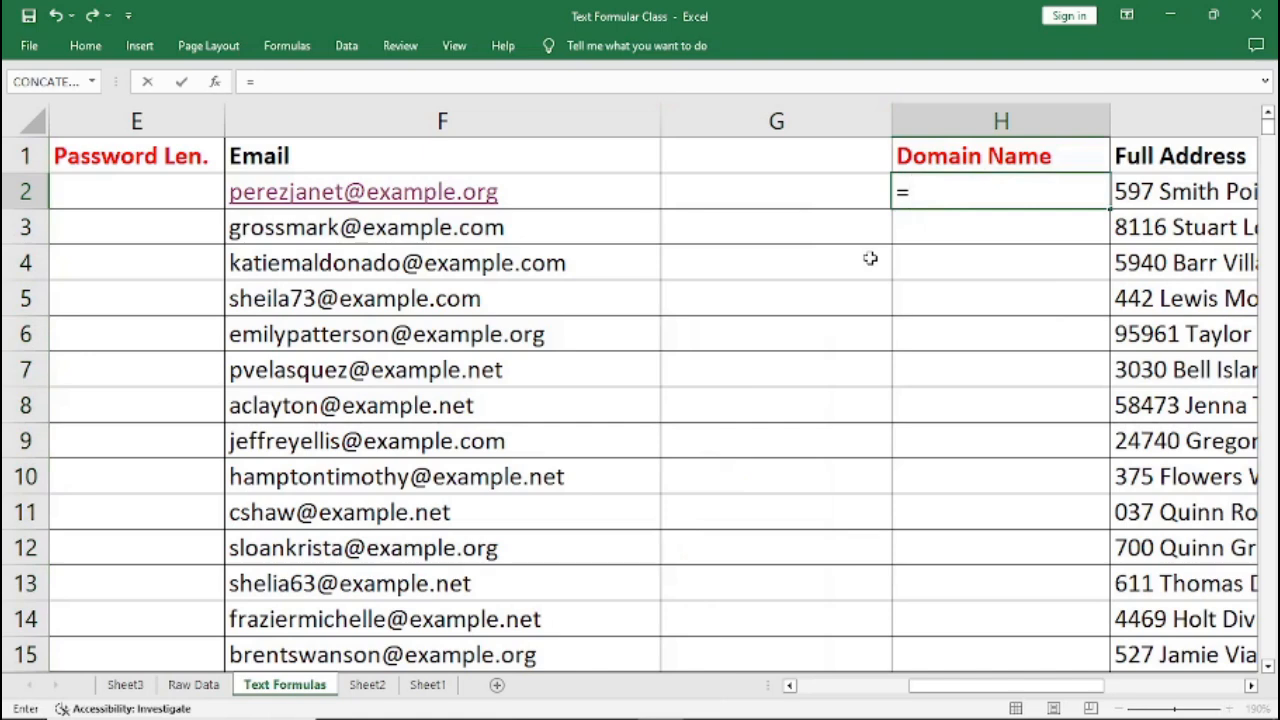
pyautogui.write('r')
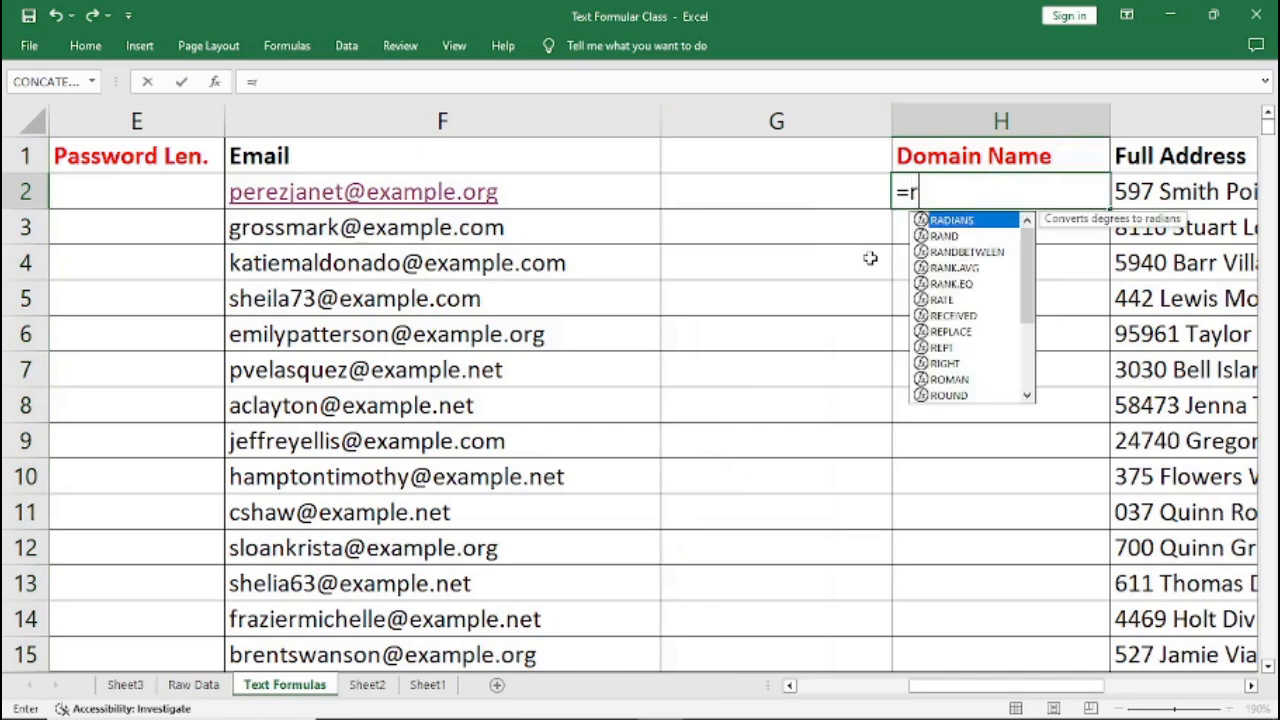
pyautogui.press('BackSpace')
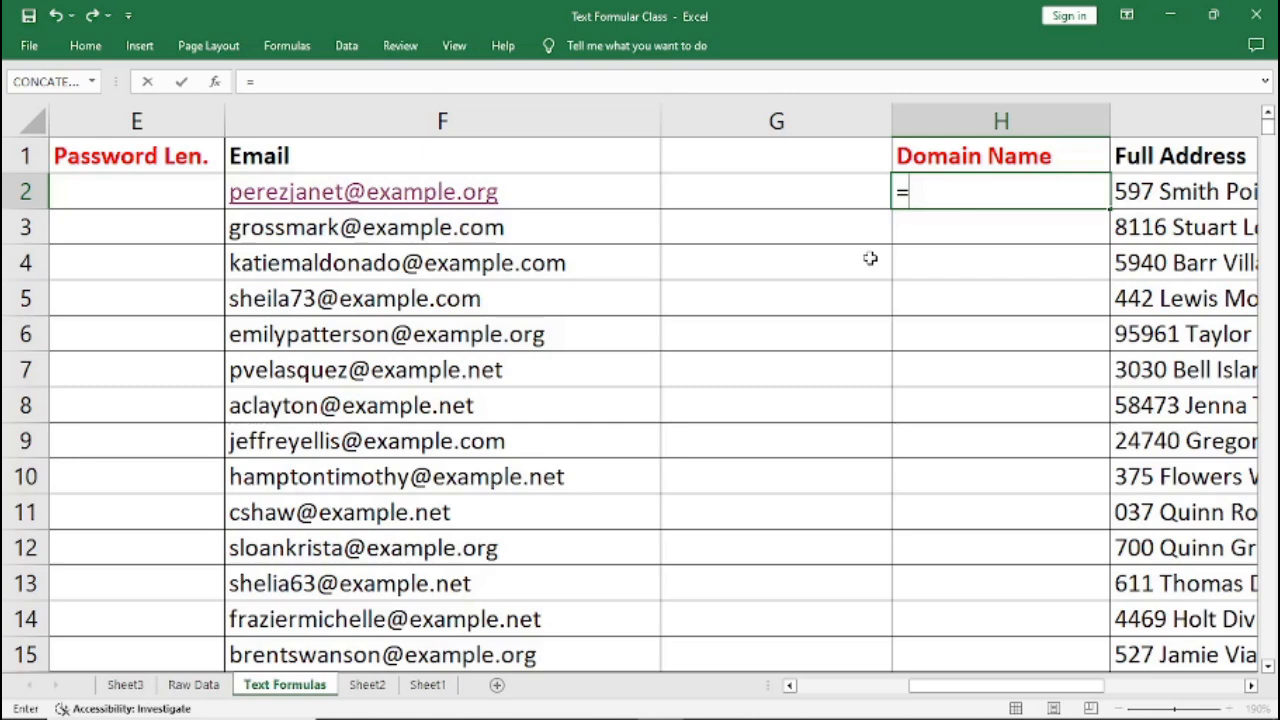
pyautogui.write('RIH')
pyautogui.press('BackSpace')
pyautogui.write('G')
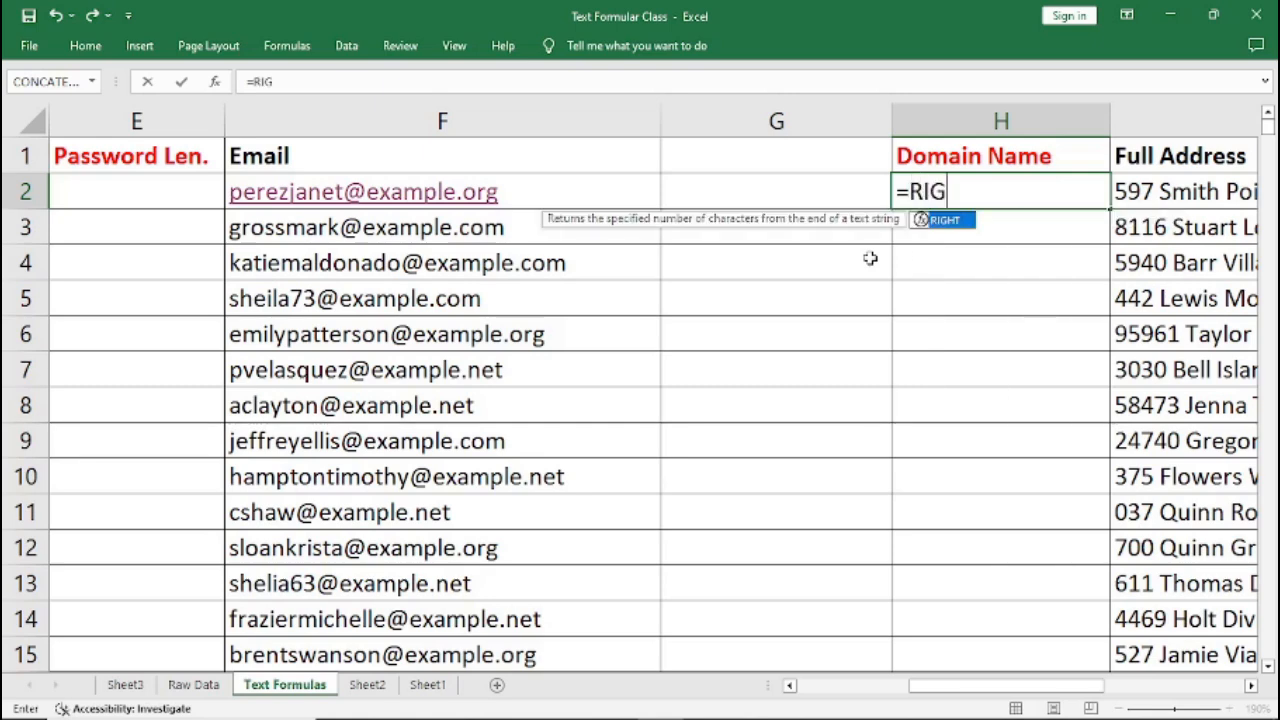
pyautogui.write('HT(')
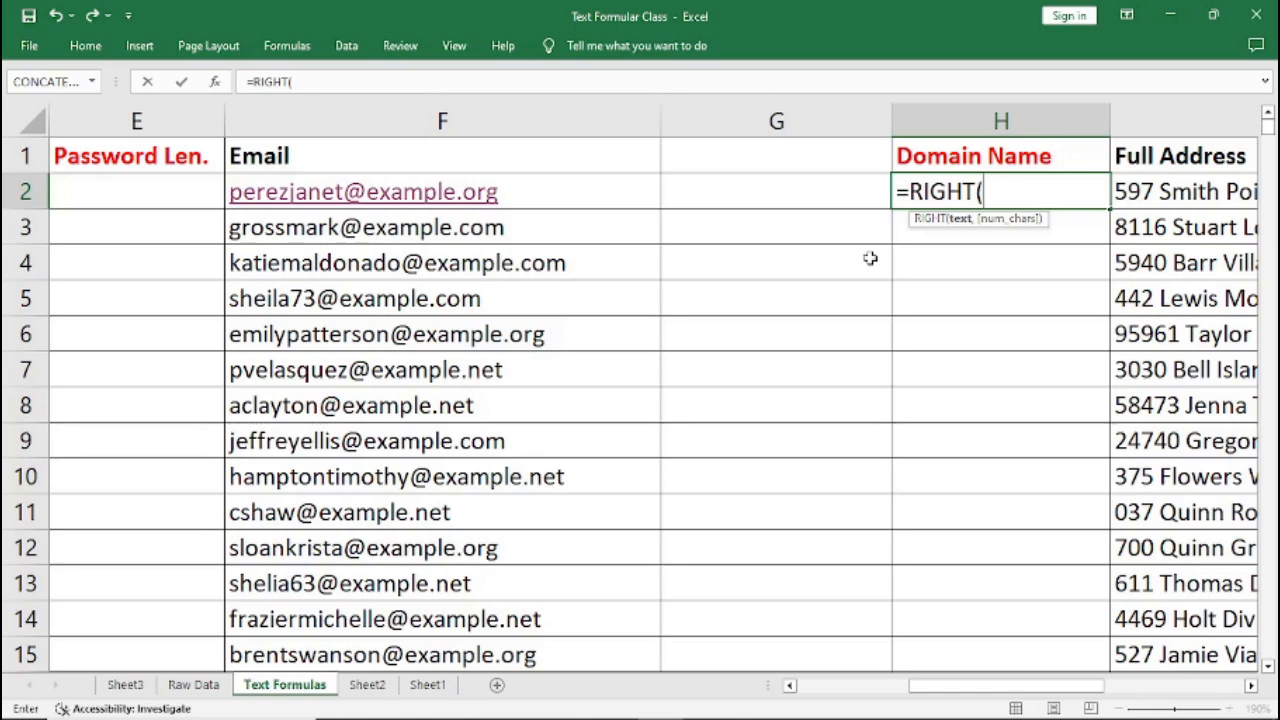
pyautogui.write('F')
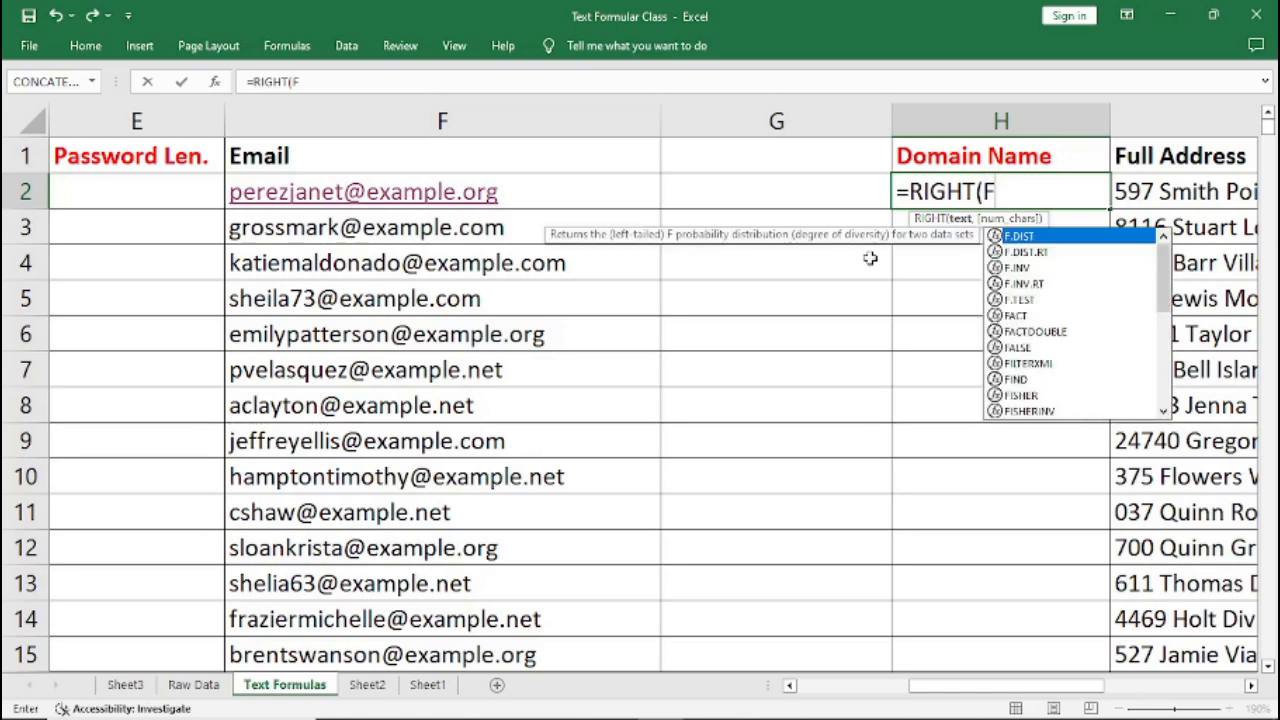
pyautogui.write('2')
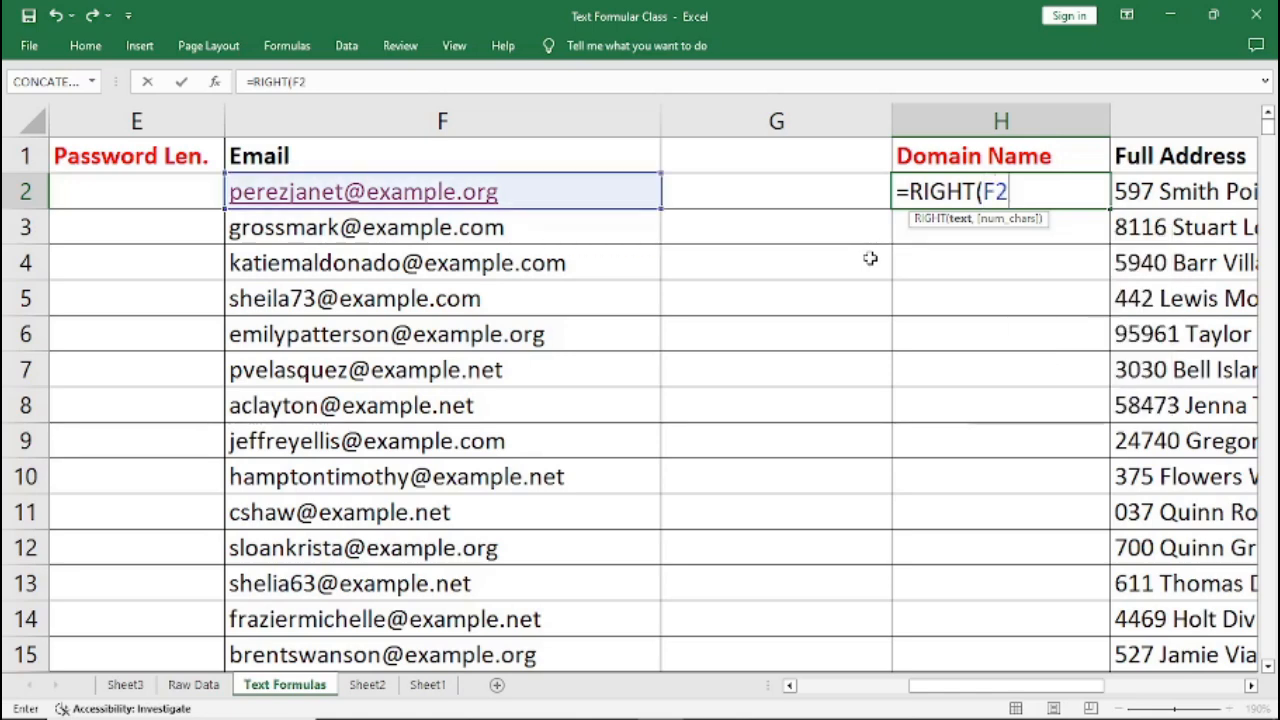
pyautogui.write(',')
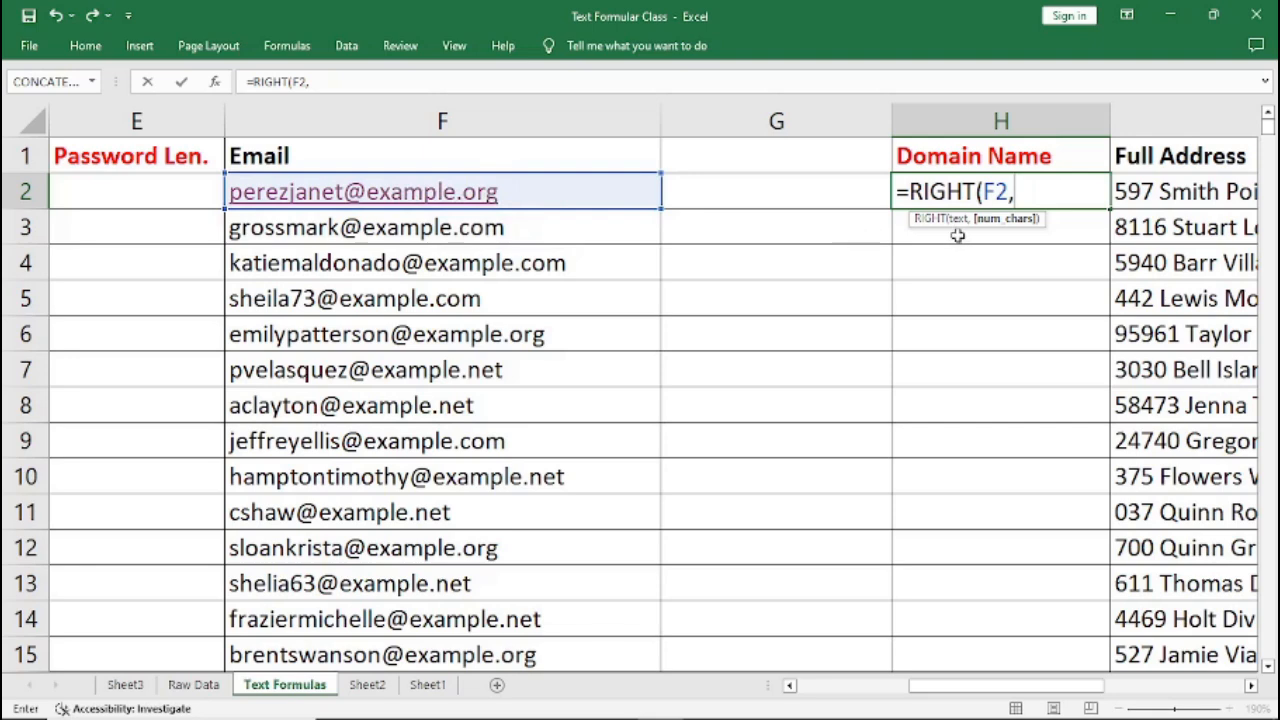
pyautogui.write('11')
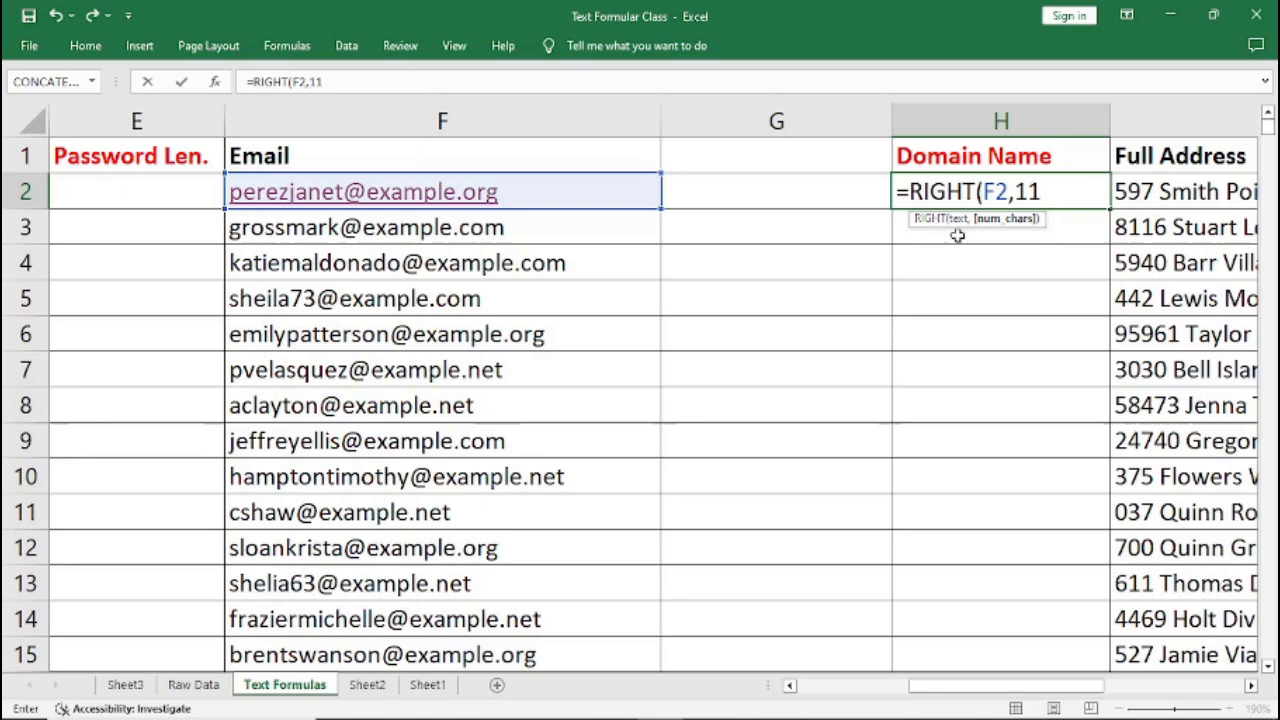
pyautogui.write(')')
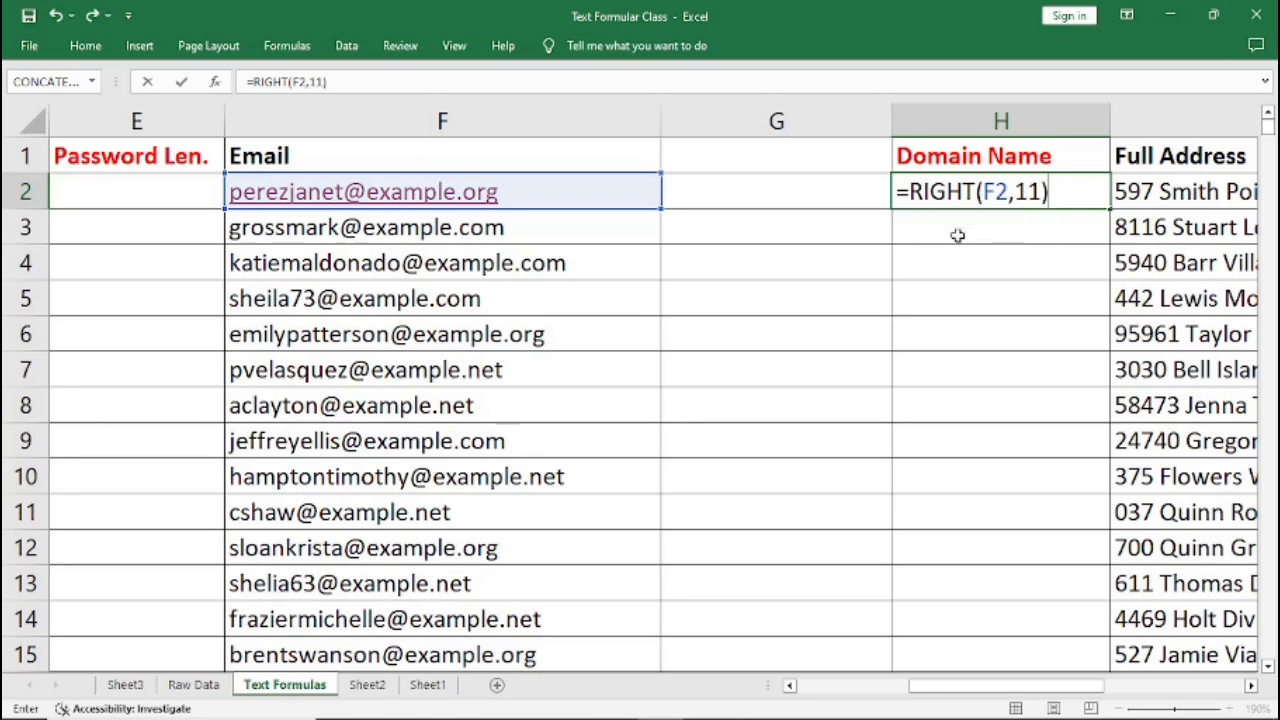
pyautogui.press('Return')
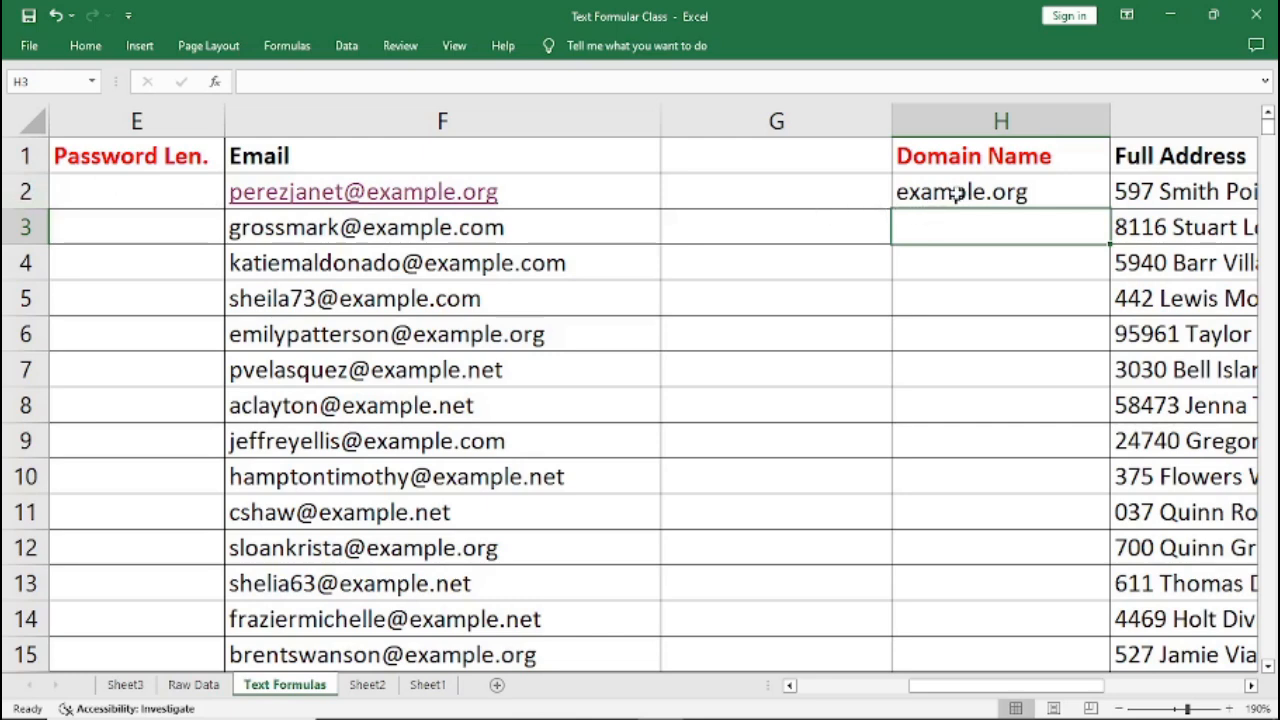
# Step: Change the character count of the RIGHT formula in H2 to 14
pyautogui.click(922, 191)
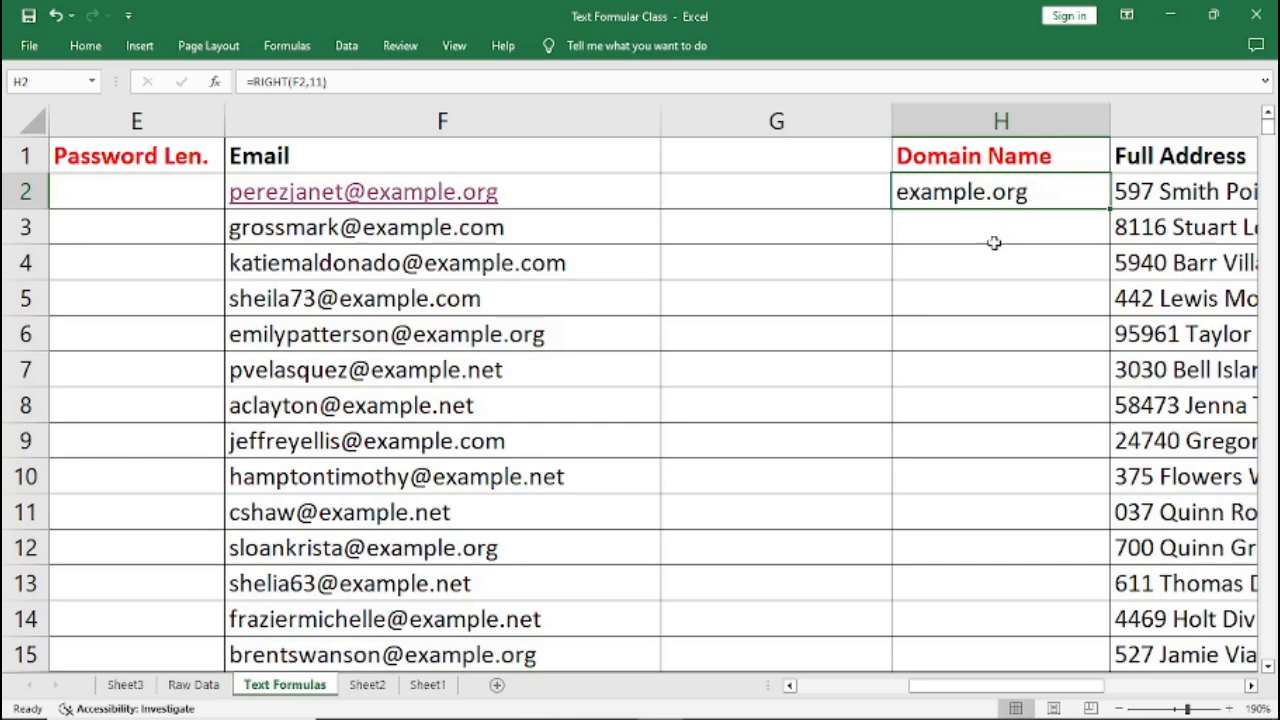
pyautogui.click(737, 198)
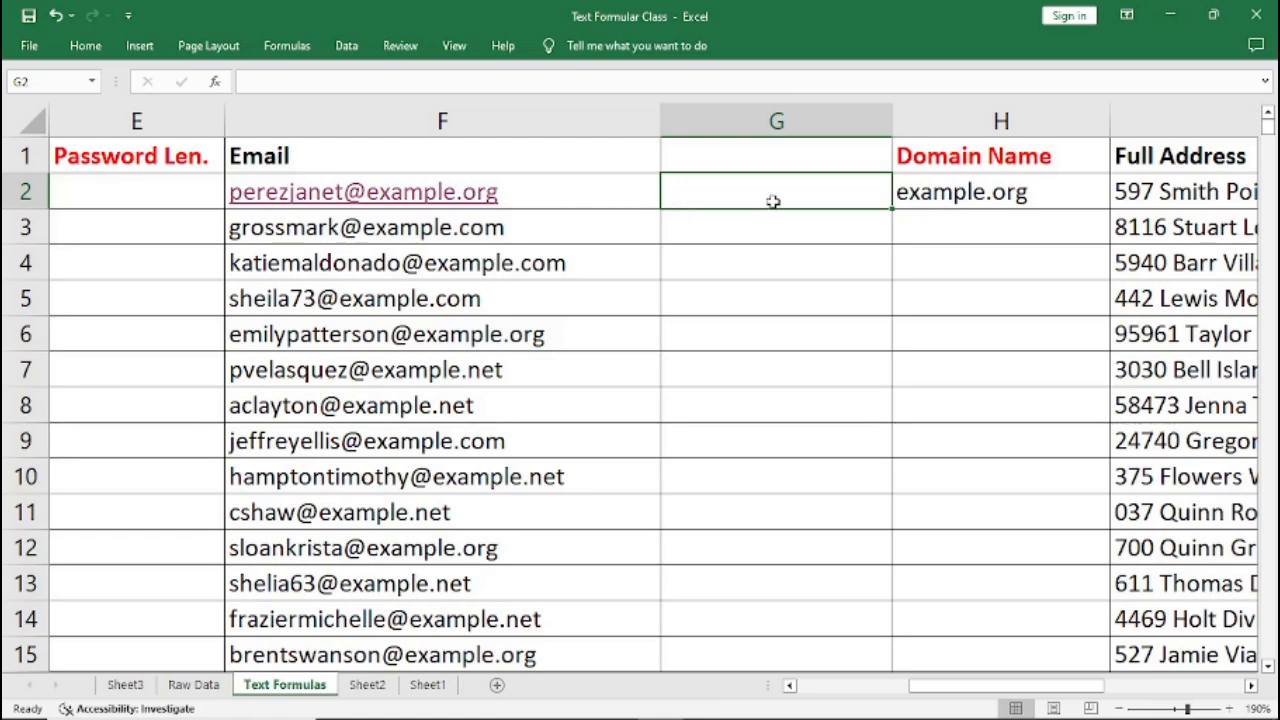
pyautogui.click(1020, 195)
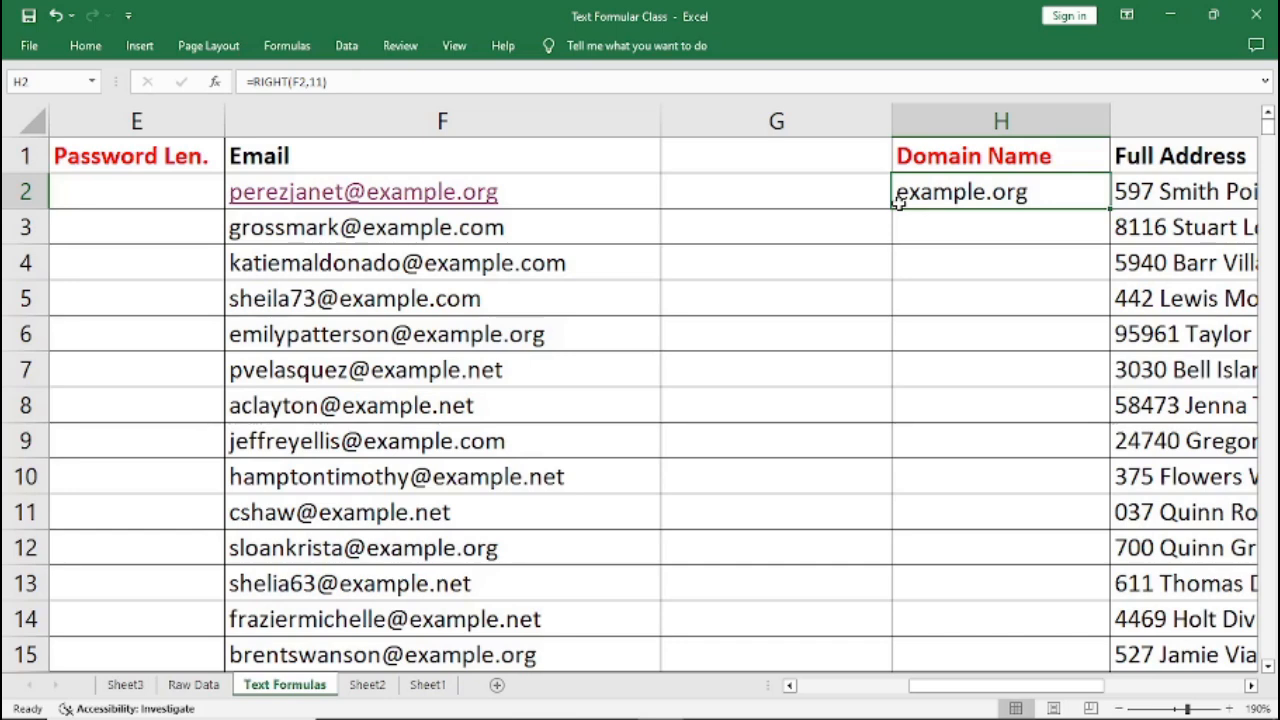
pyautogui.click(322, 81)
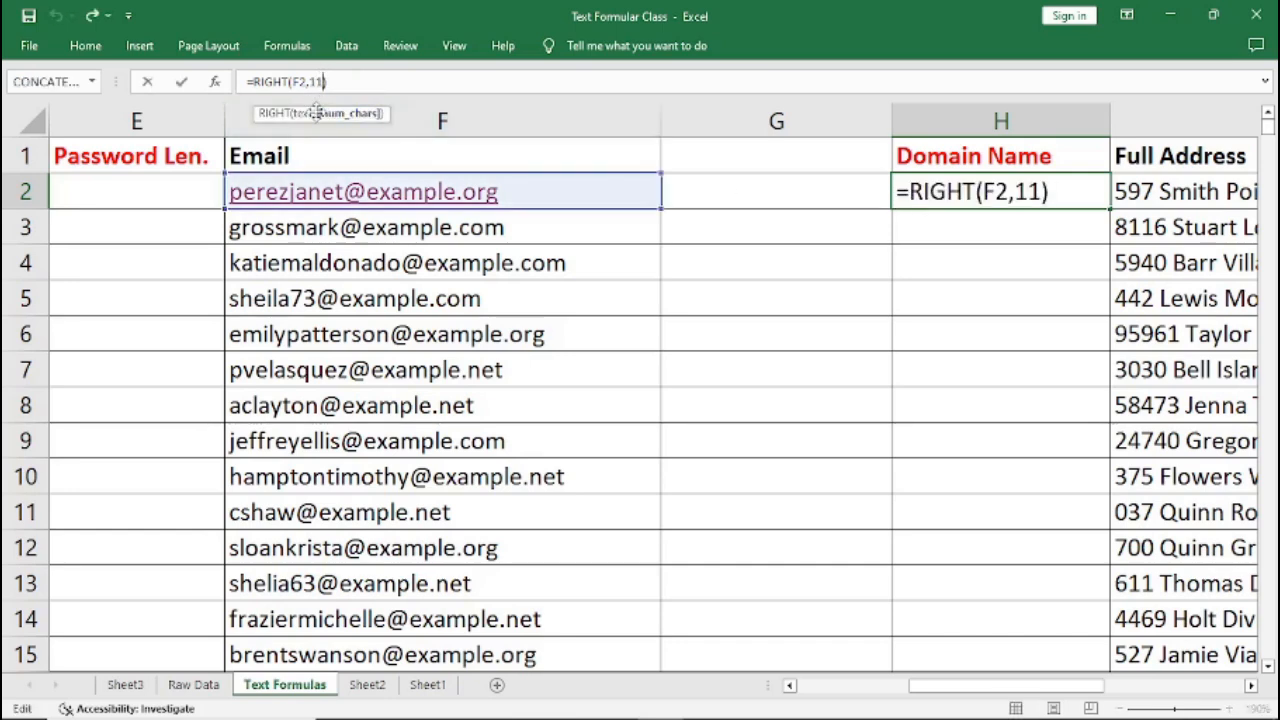
pyautogui.press('BackSpace')
pyautogui.write('4')
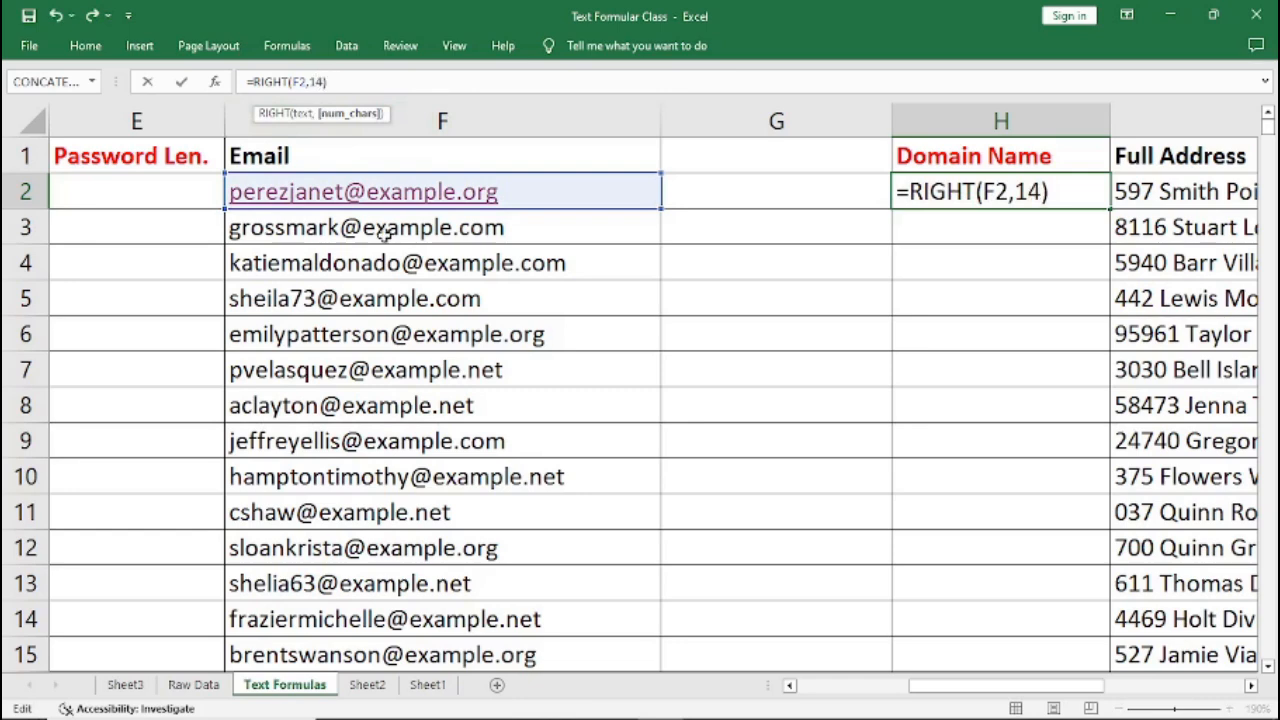
pyautogui.press('Return')
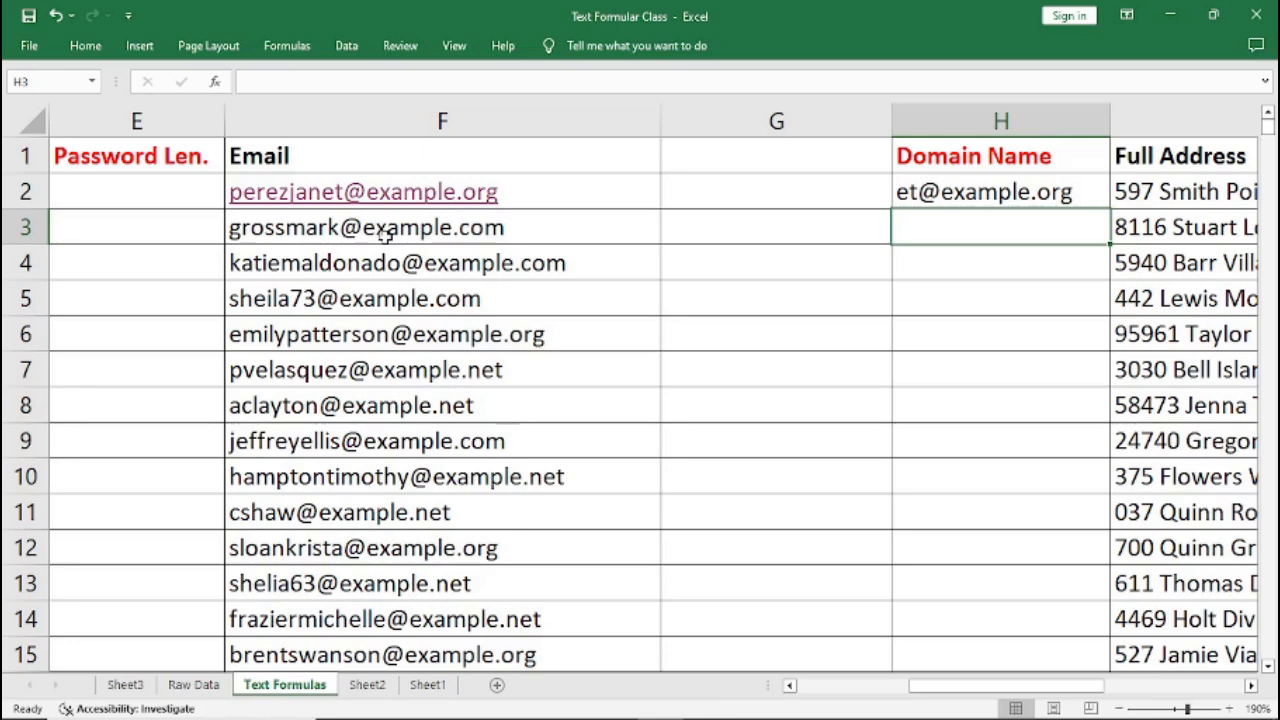
# Step: Set the number of characters in H2's RIGHT formula to 11
pyautogui.click(985, 191)
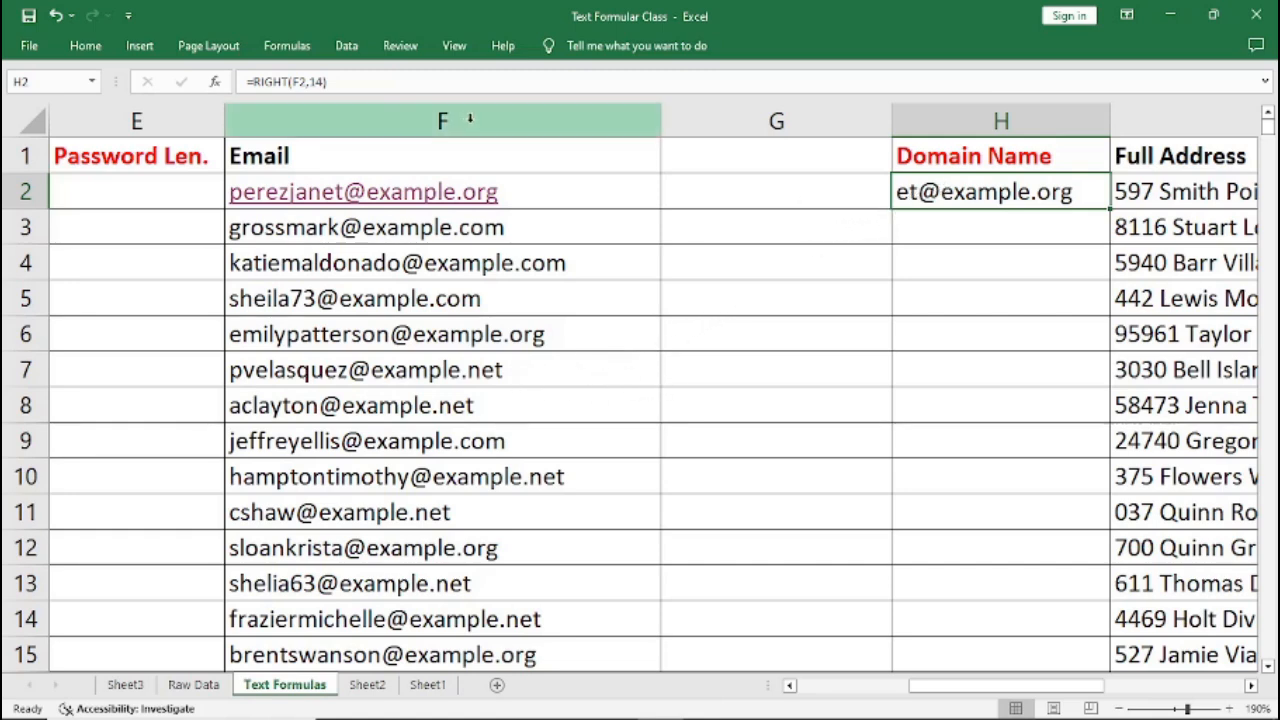
pyautogui.click(325, 84)
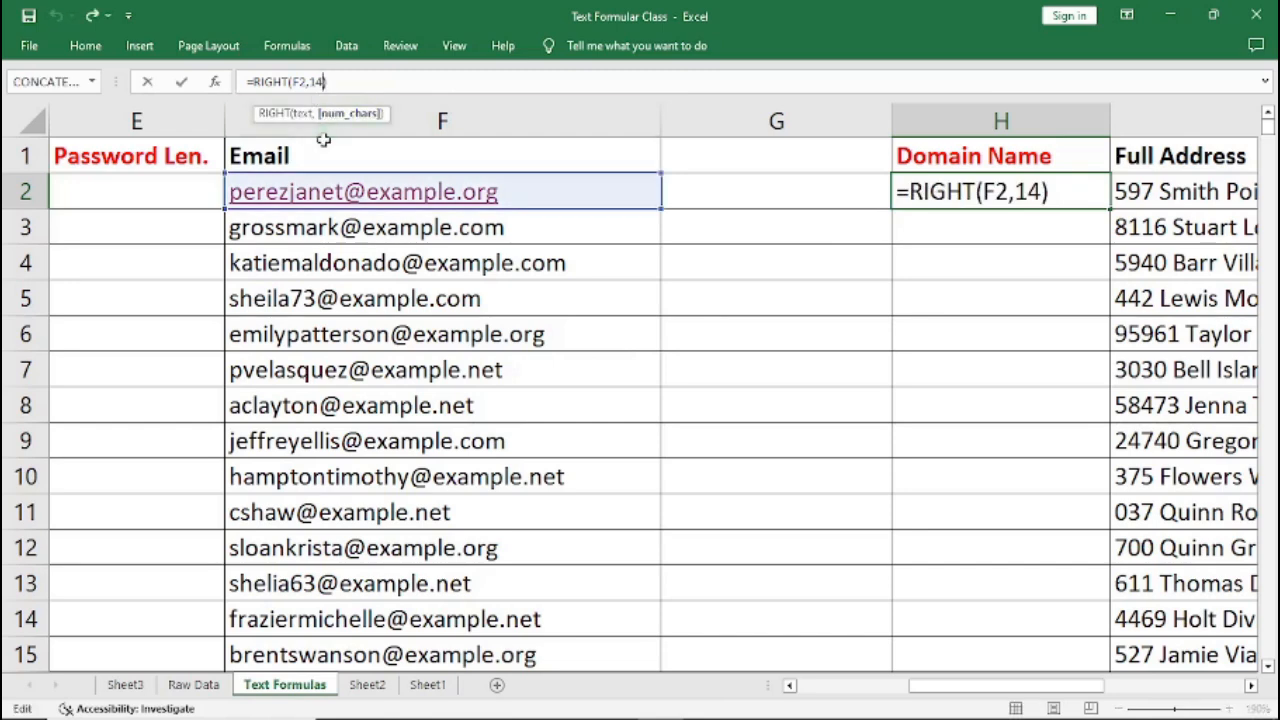
pyautogui.press('BackSpace')
pyautogui.write('1')
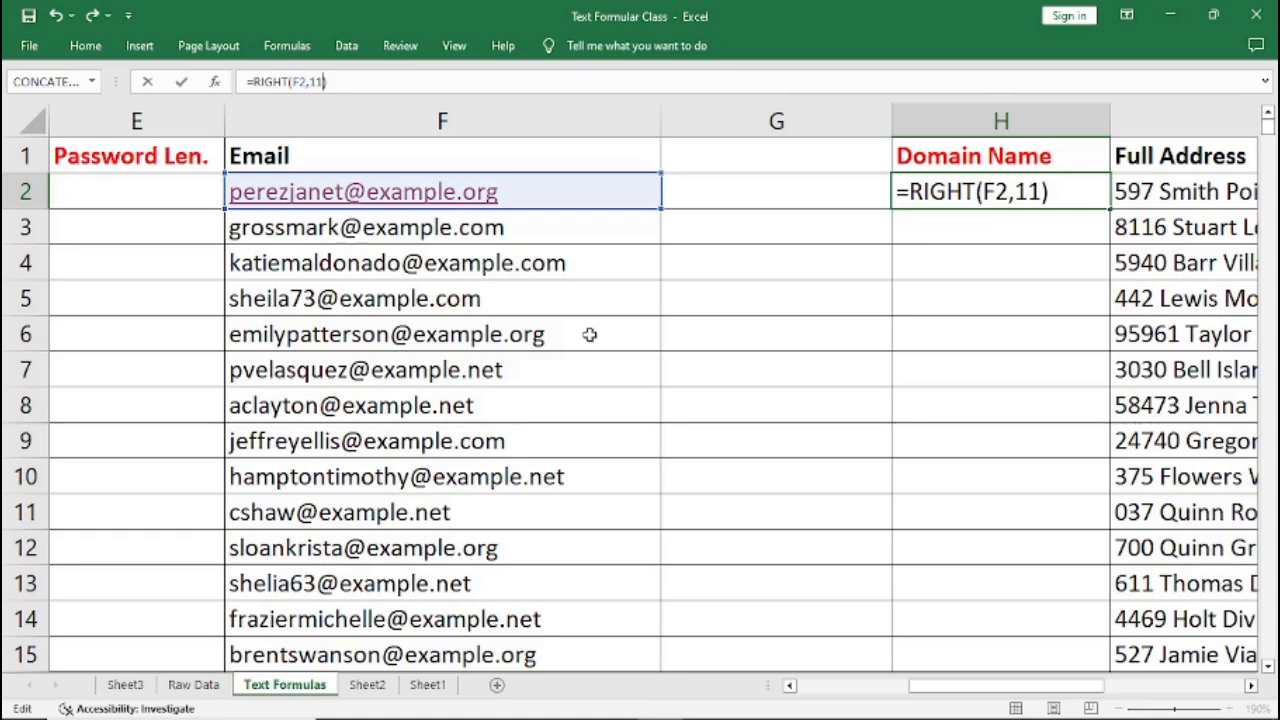
pyautogui.press('Return')
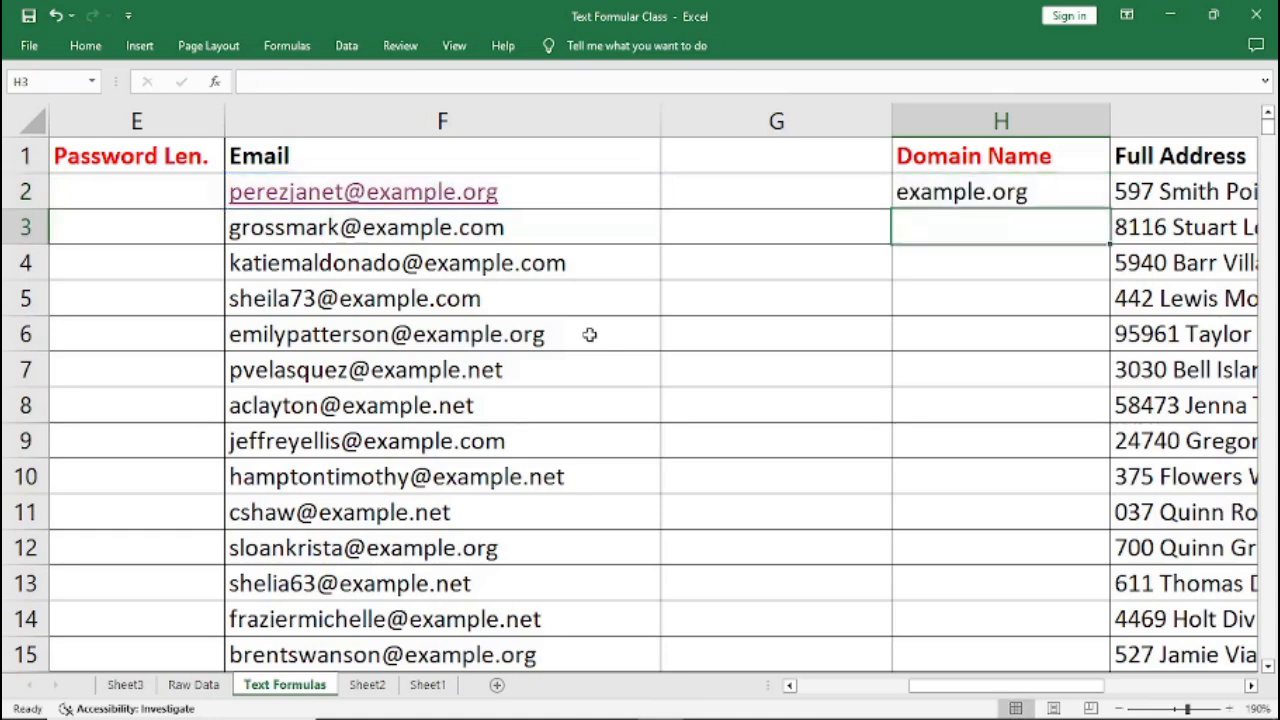
# Step: Insert another blank column directly after the Email column, then narrow both the new column and the Email column
pyautogui.click(739, 191)
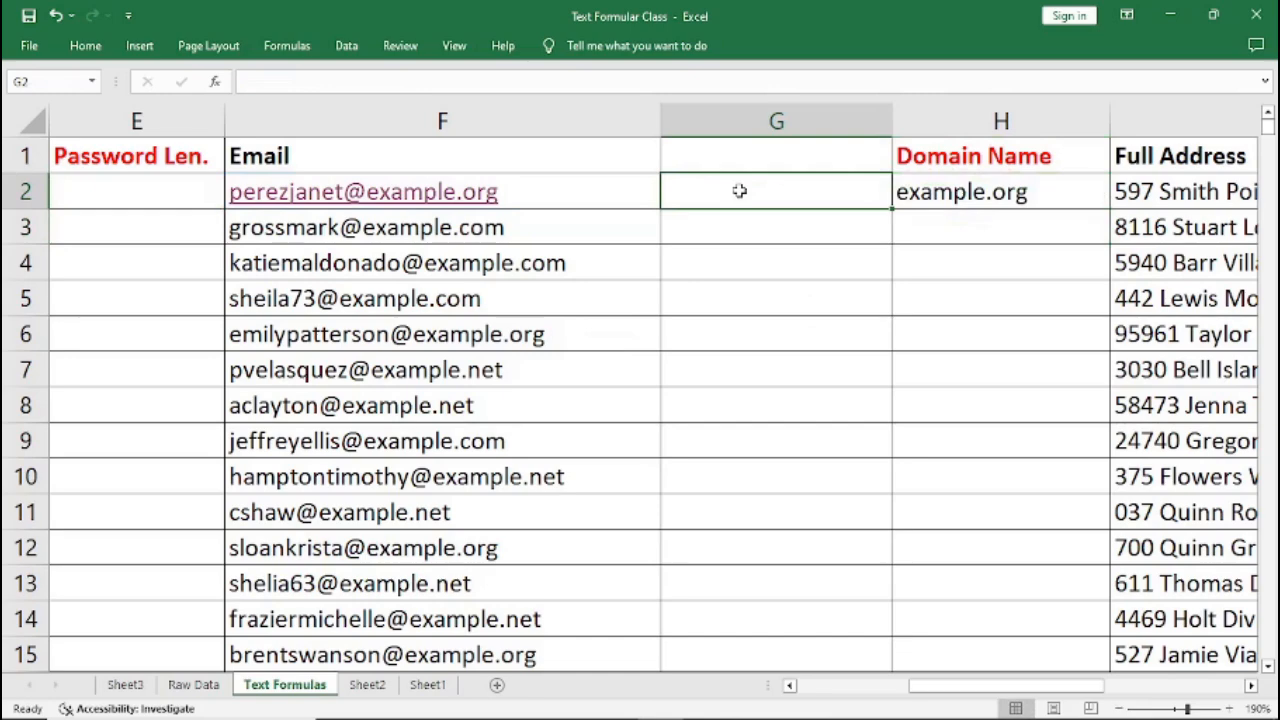
pyautogui.rightClick(776, 121)
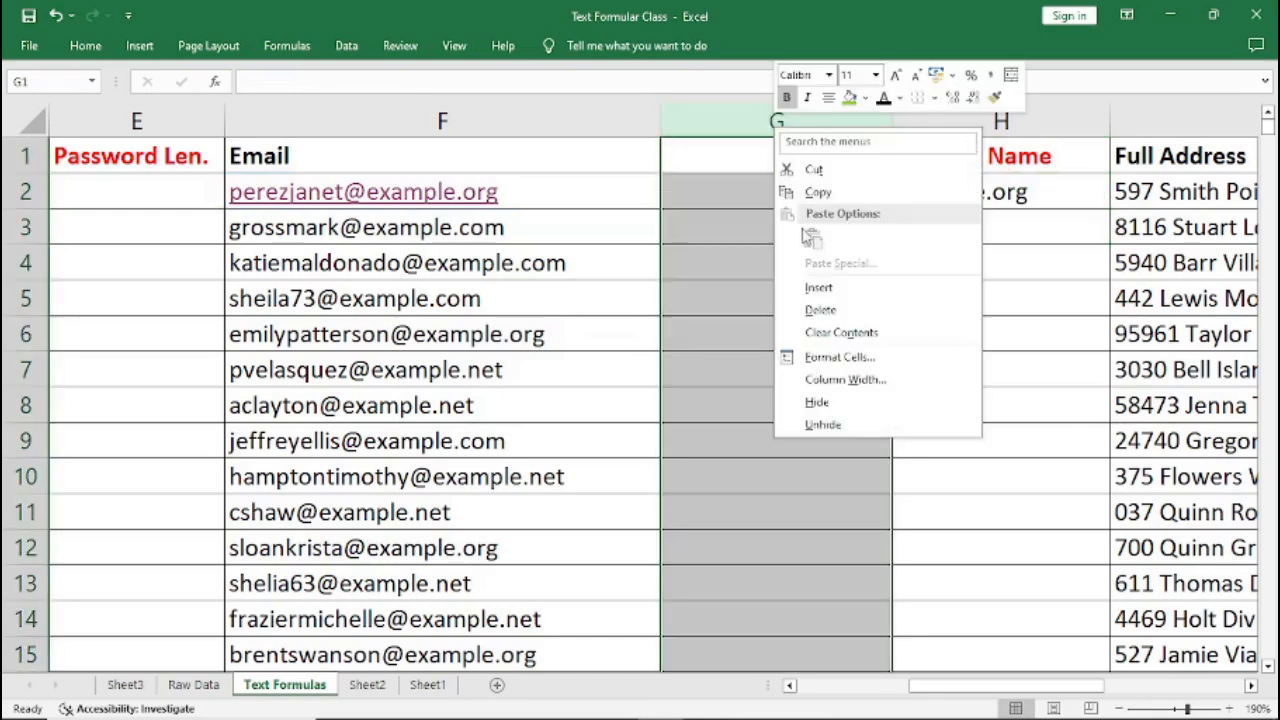
pyautogui.click(815, 289)
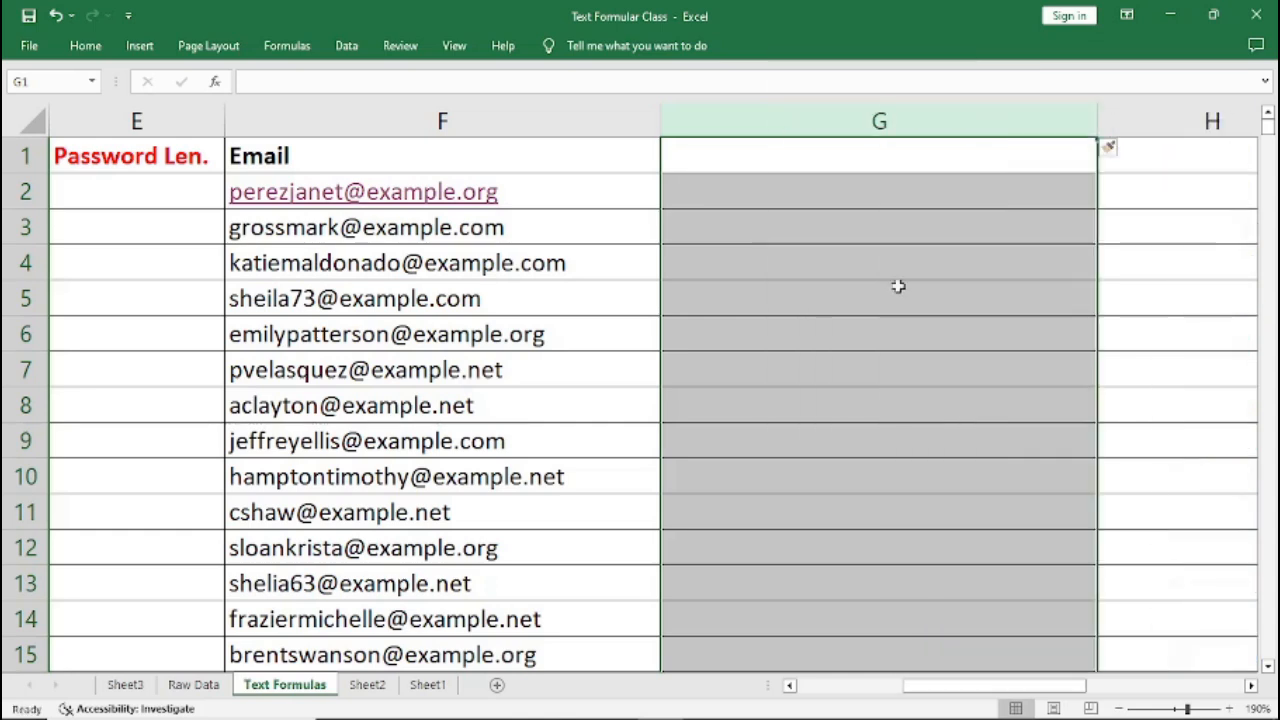
pyautogui.moveTo(1089, 122); pyautogui.dragTo(1089, 122)
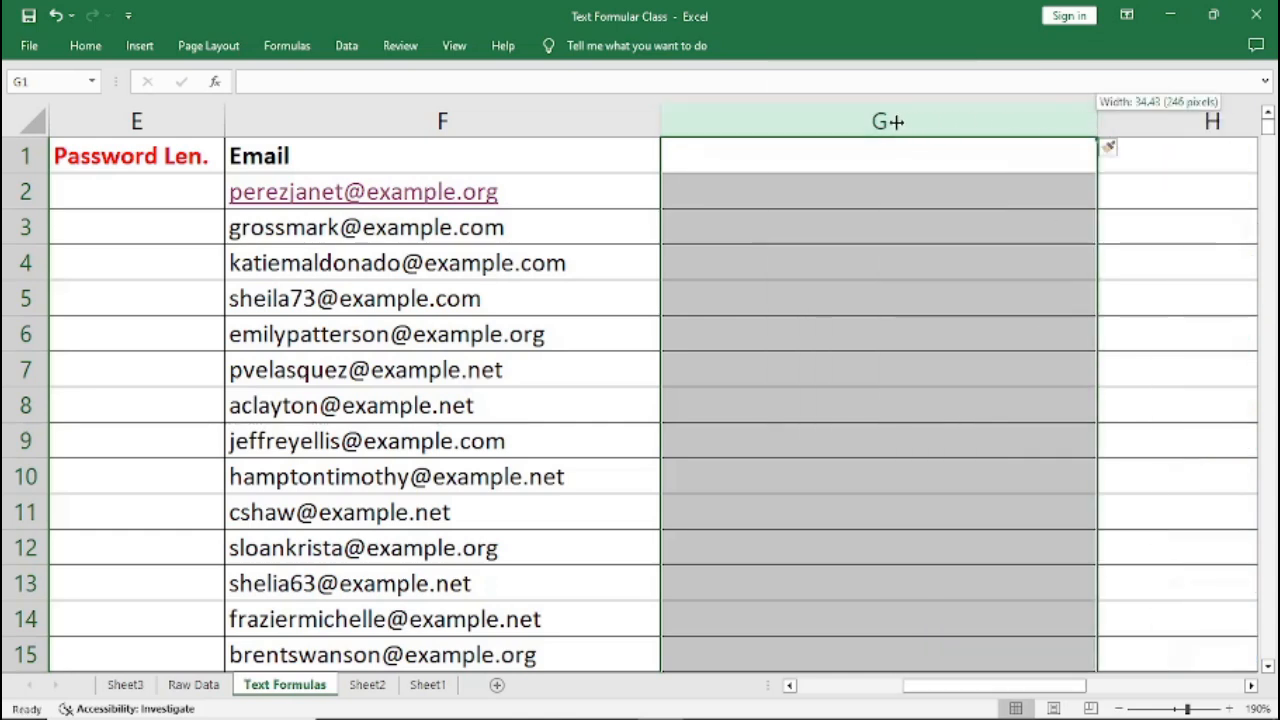
pyautogui.moveTo(893, 121); pyautogui.dragTo(866, 122)
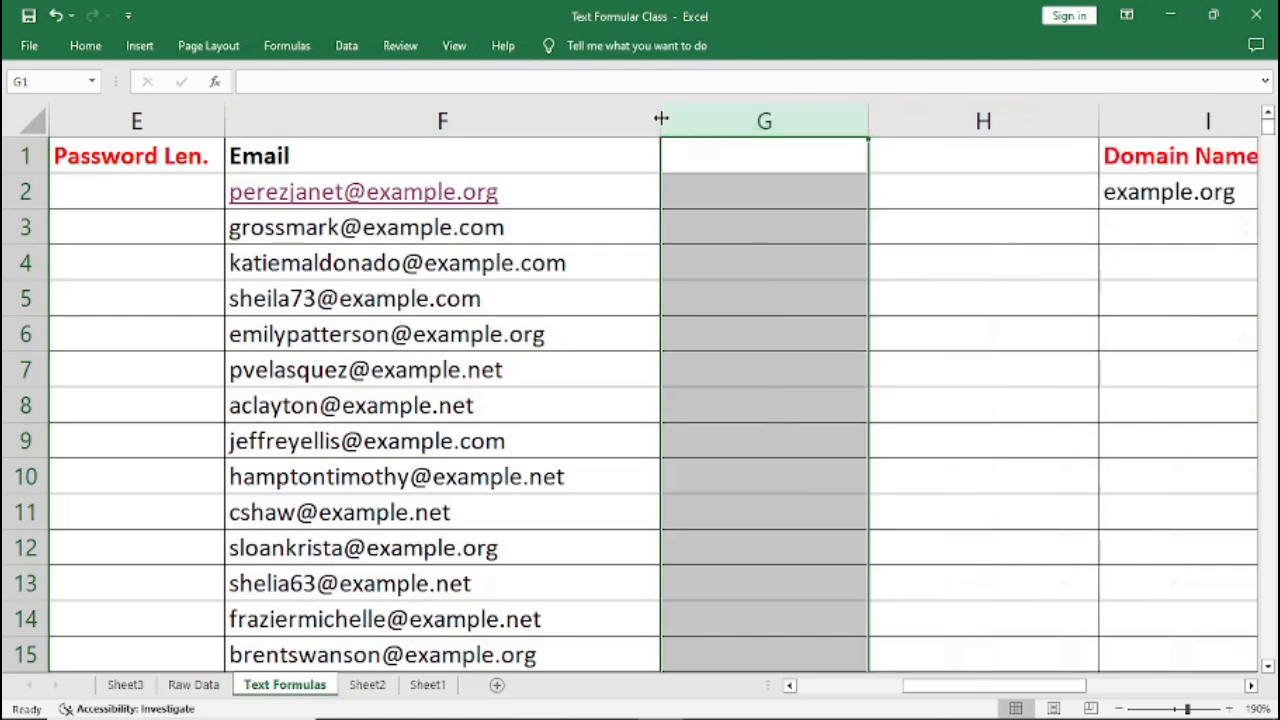
pyautogui.moveTo(661, 119); pyautogui.dragTo(611, 123)
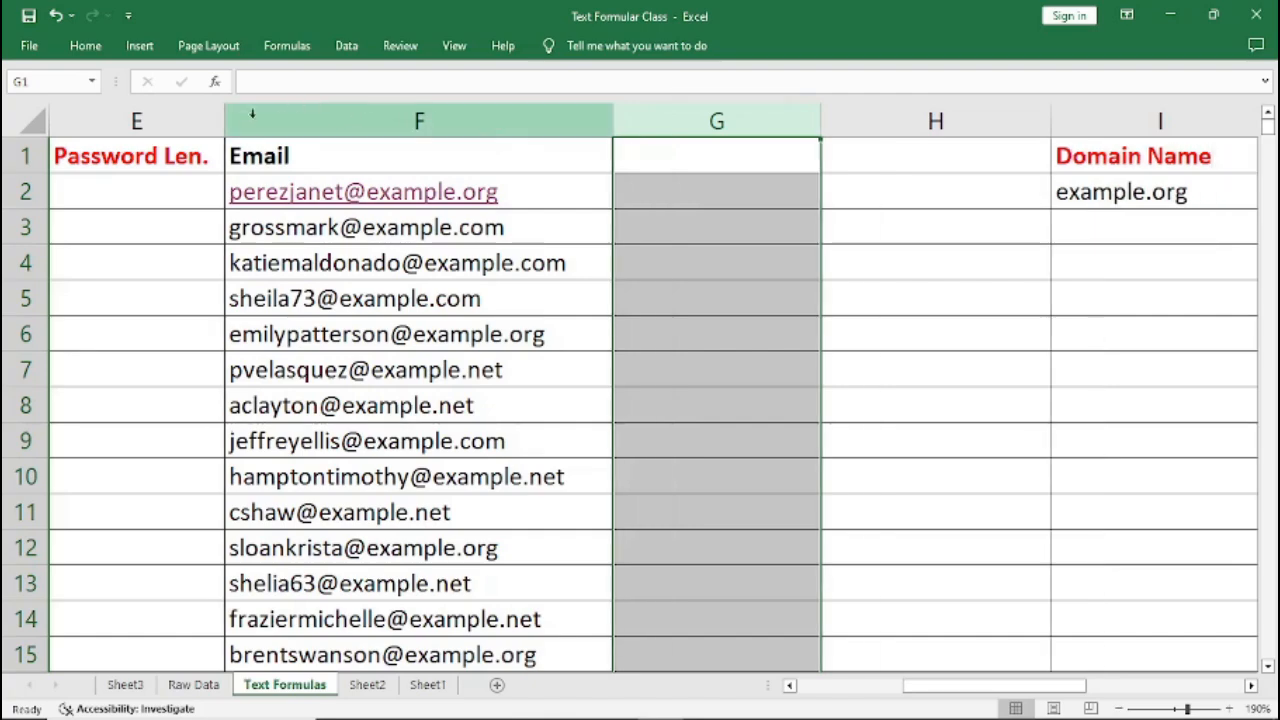
# Step: Enter the heading LEN in cell G1, beside the Email heading
pyautogui.moveTo(962, 701); pyautogui.dragTo(986, 690)
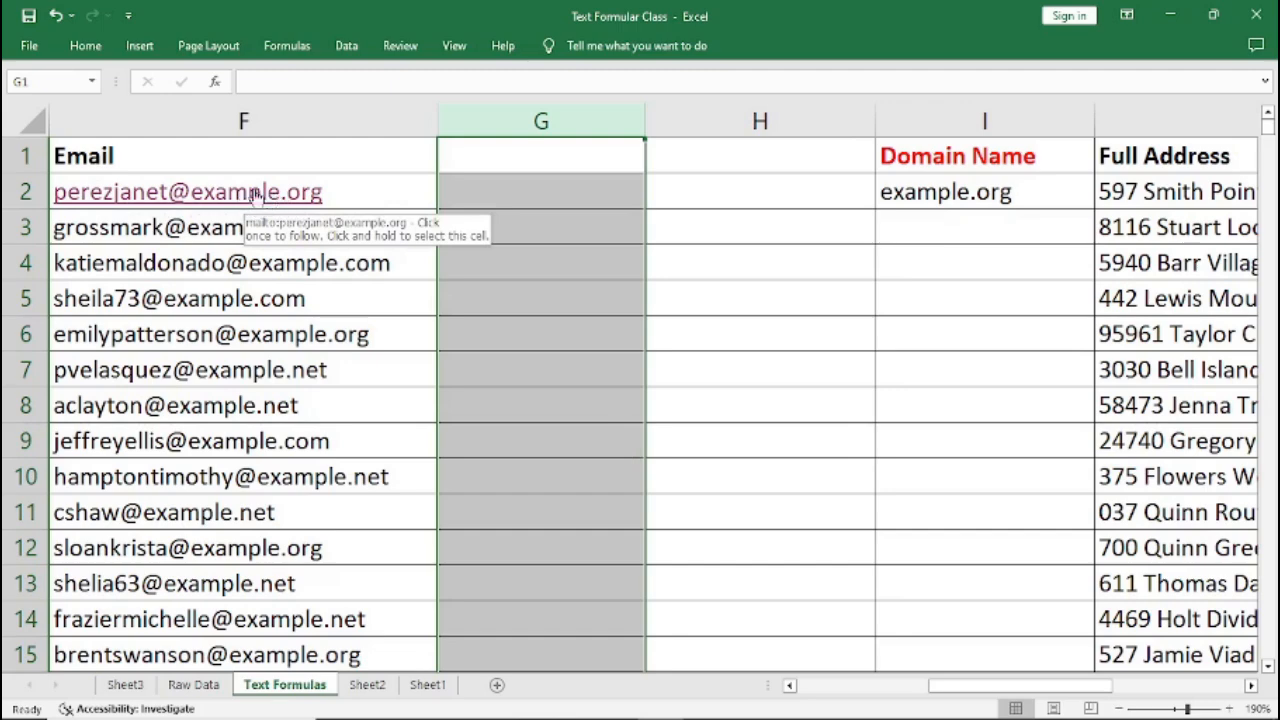
pyautogui.click(524, 160)
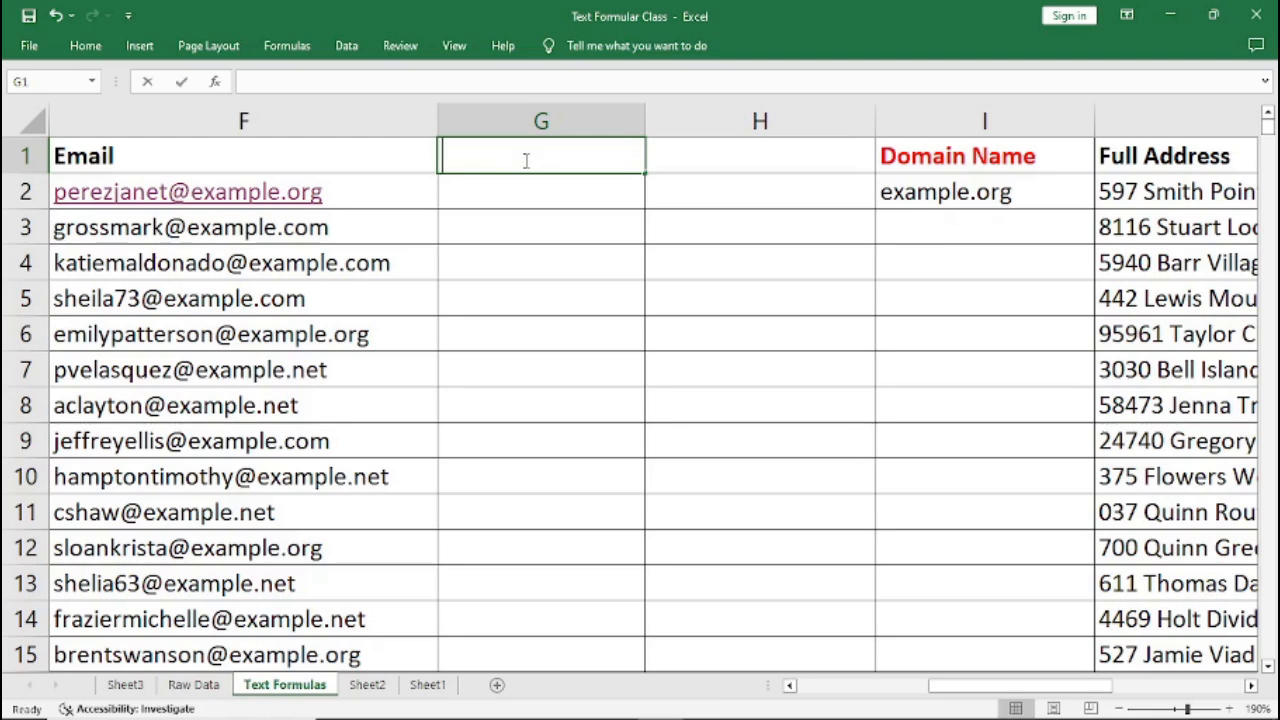
pyautogui.write('LEN')
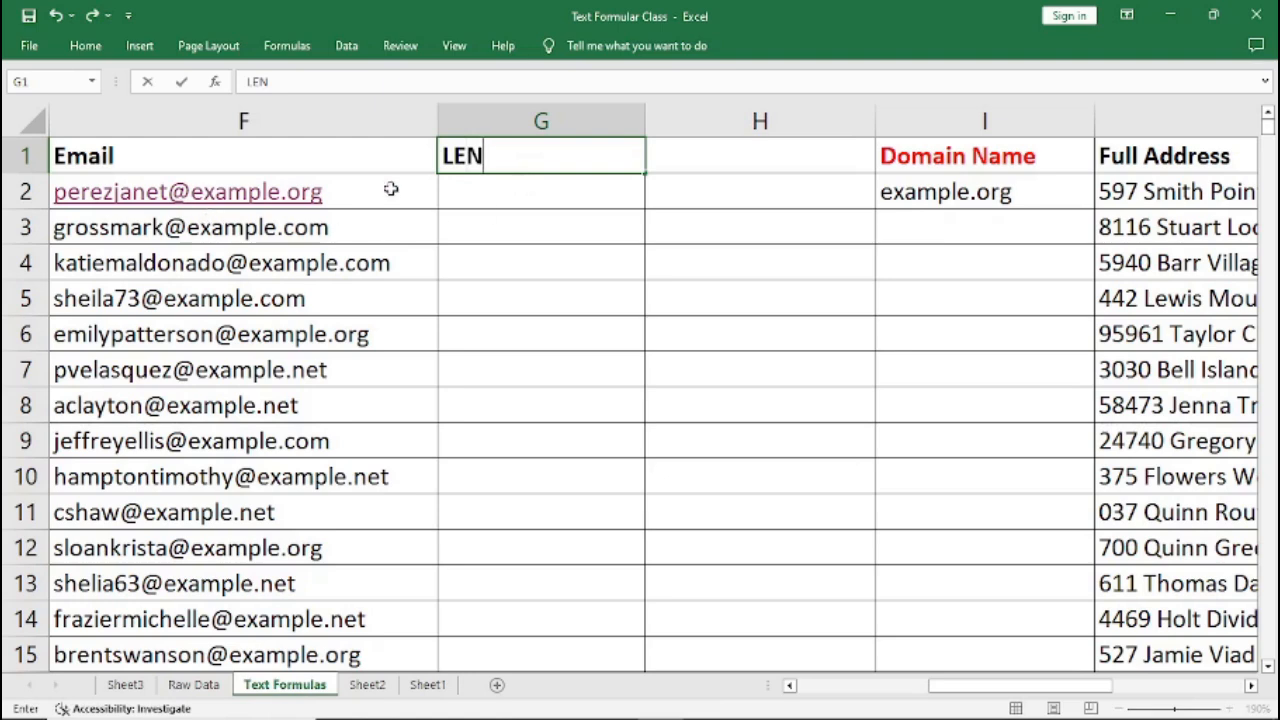
# Step: Enter =LEN(F2) in G2 to count the first email's characters and fill the formula down to G13
pyautogui.click(458, 196)
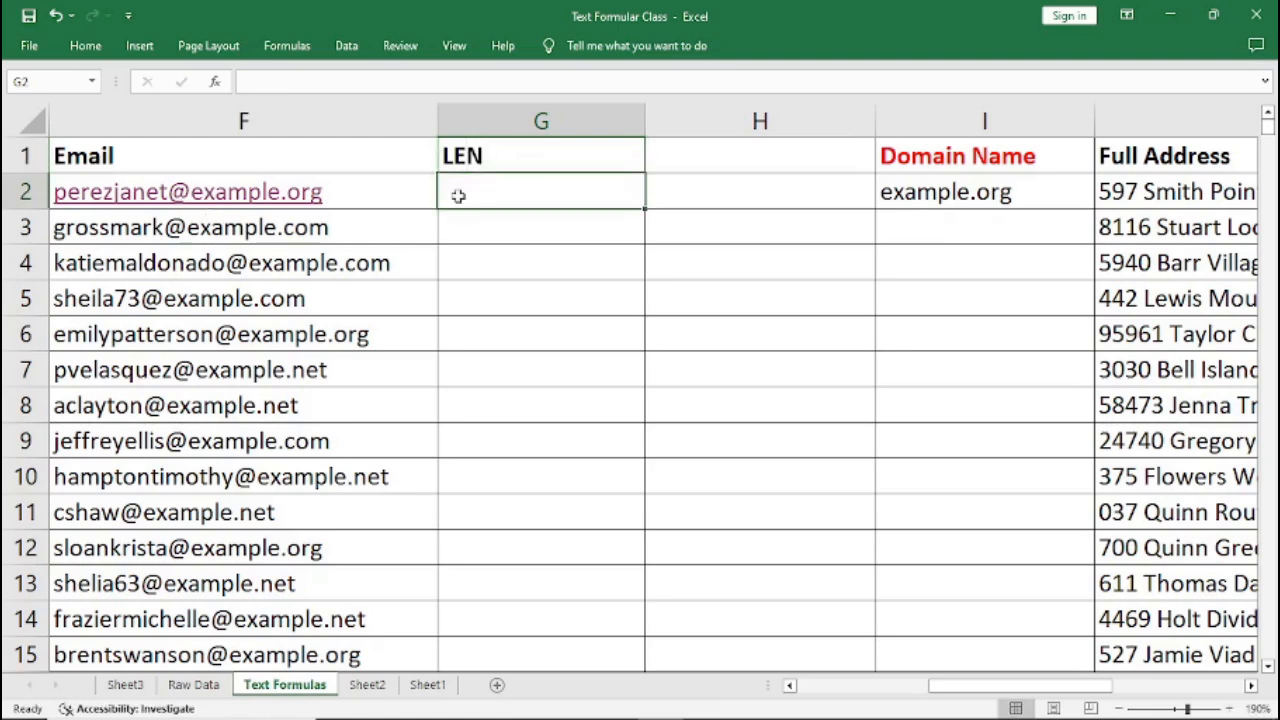
pyautogui.write('=')
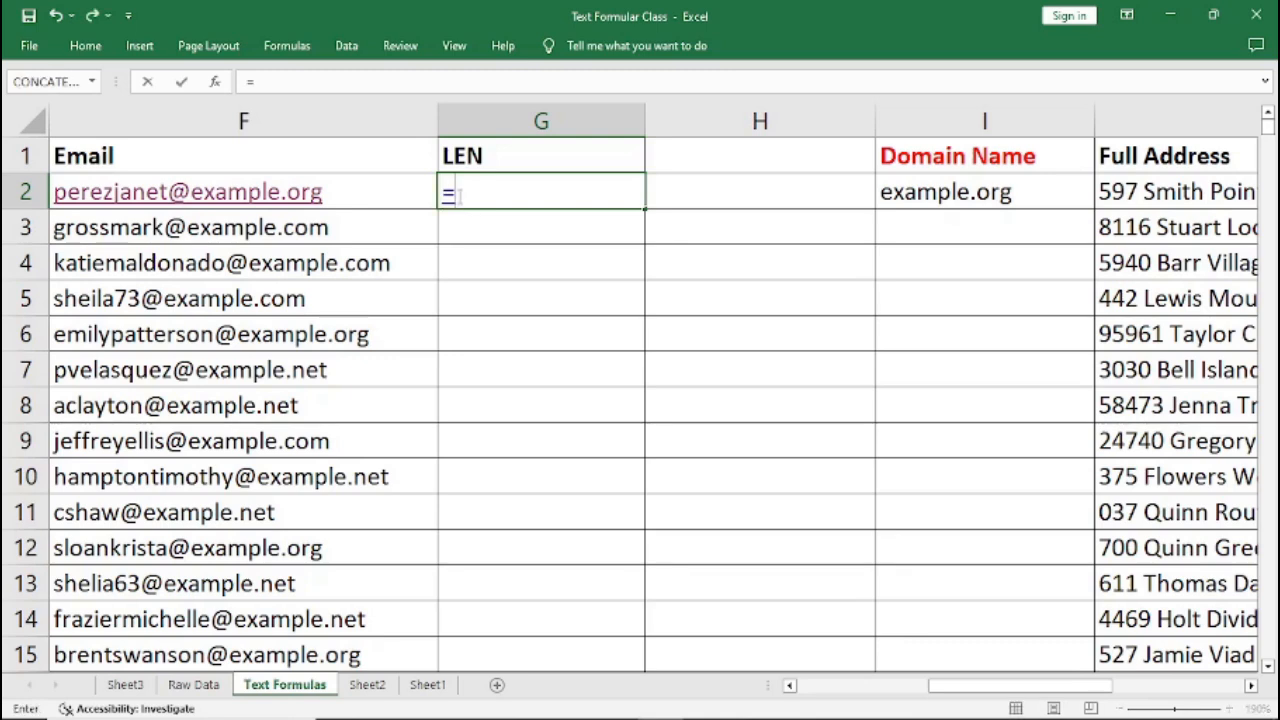
pyautogui.write('L')
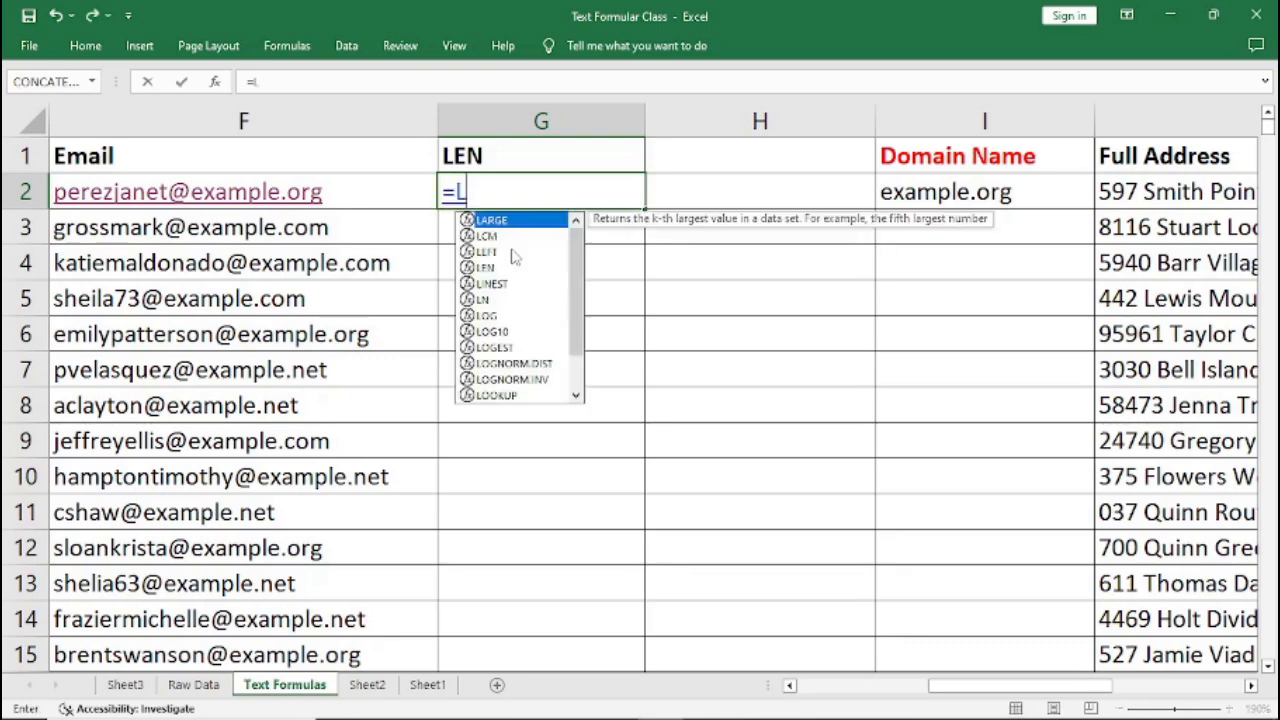
pyautogui.write('EN')
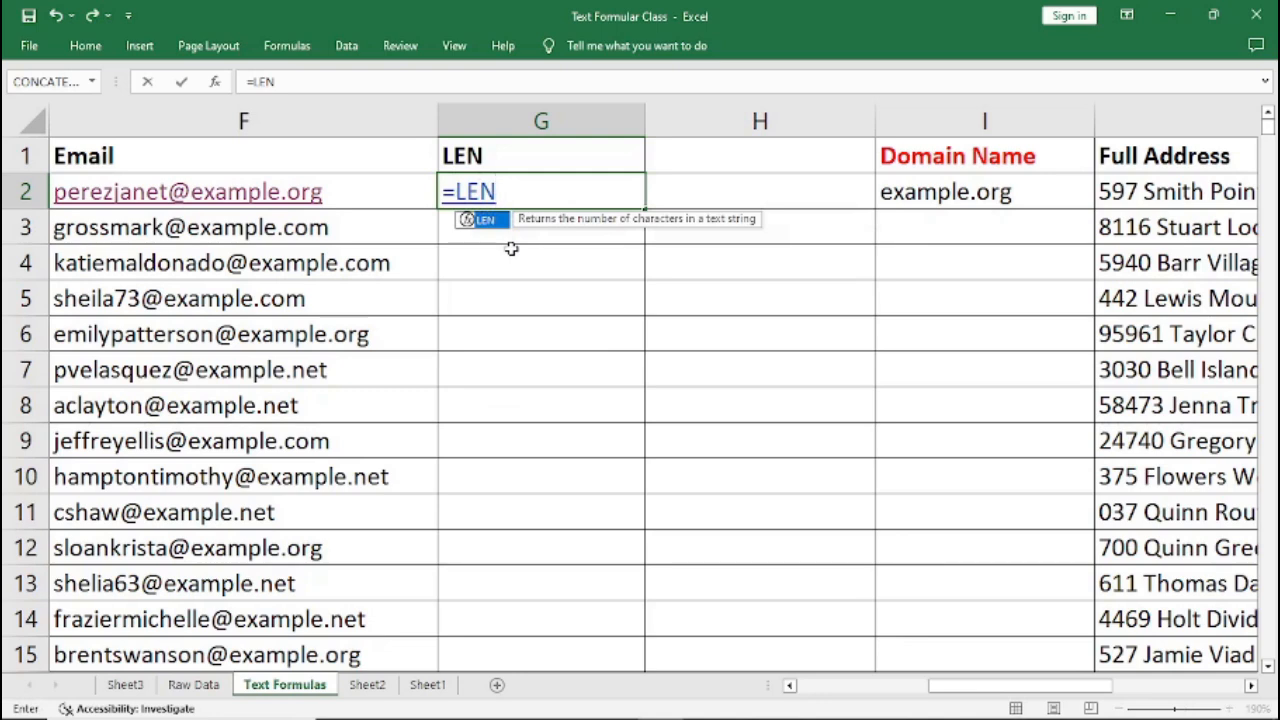
pyautogui.write('(')
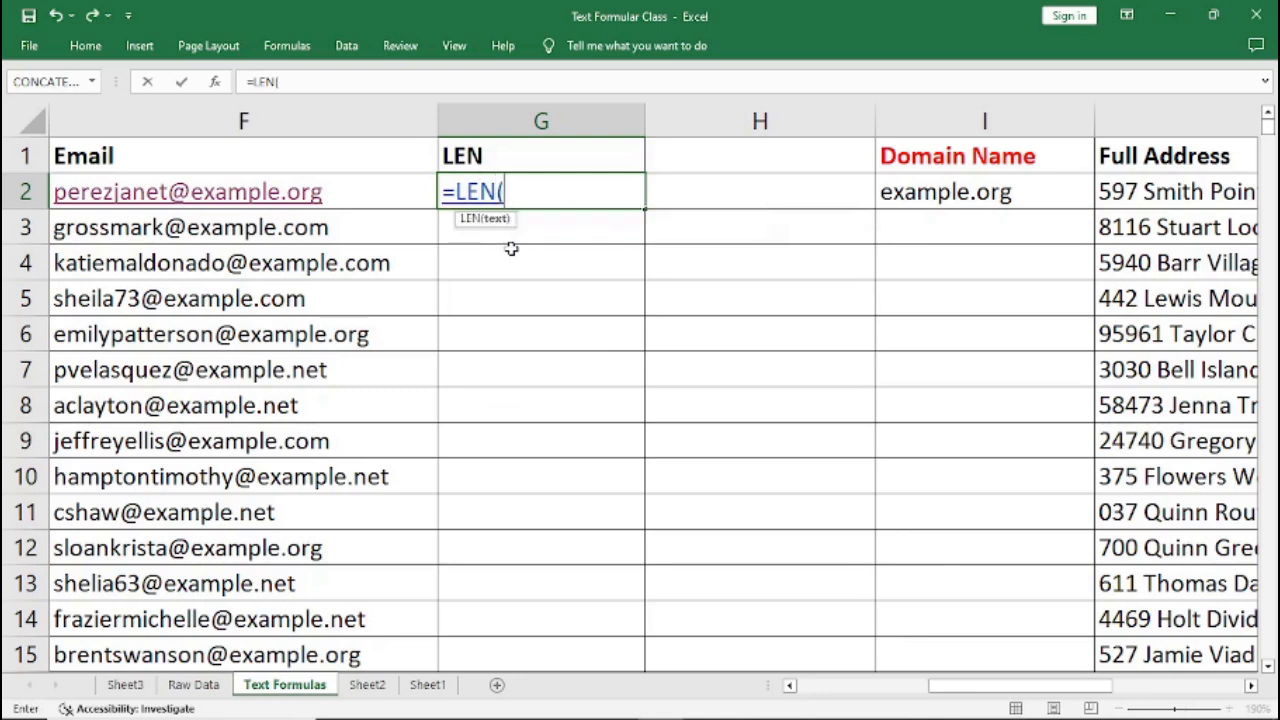
pyautogui.write('F2')
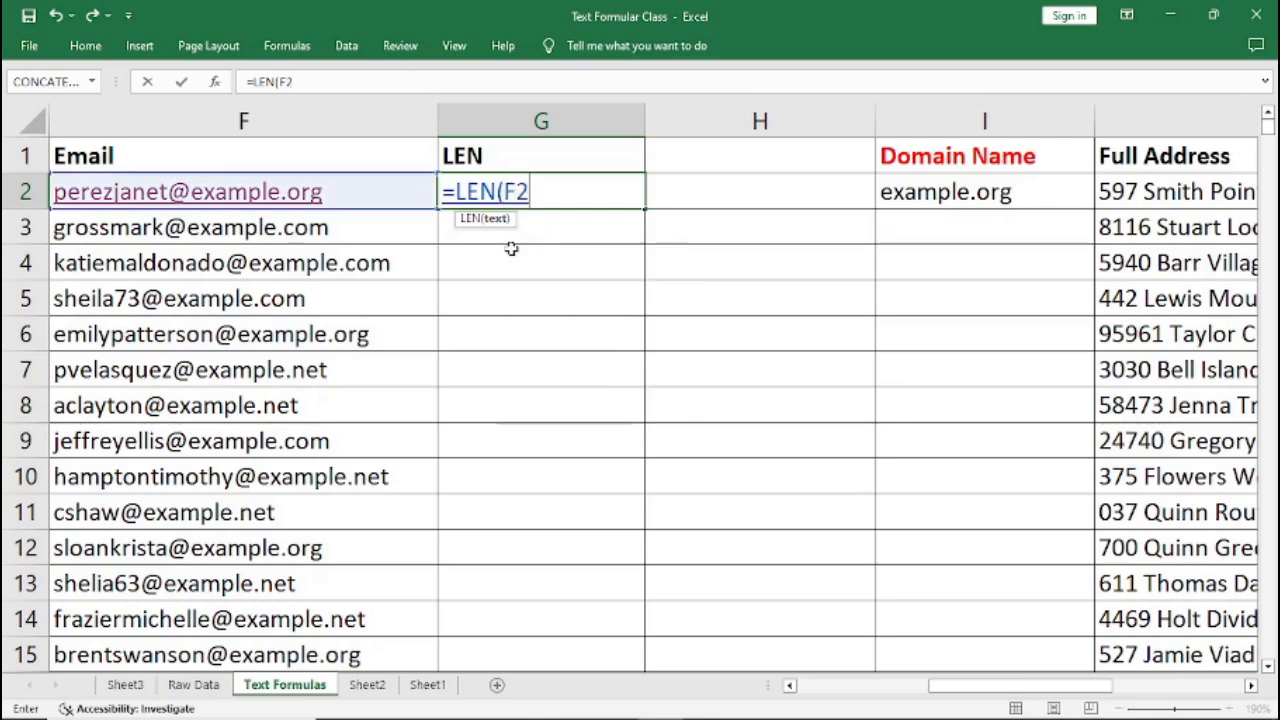
pyautogui.write(')')
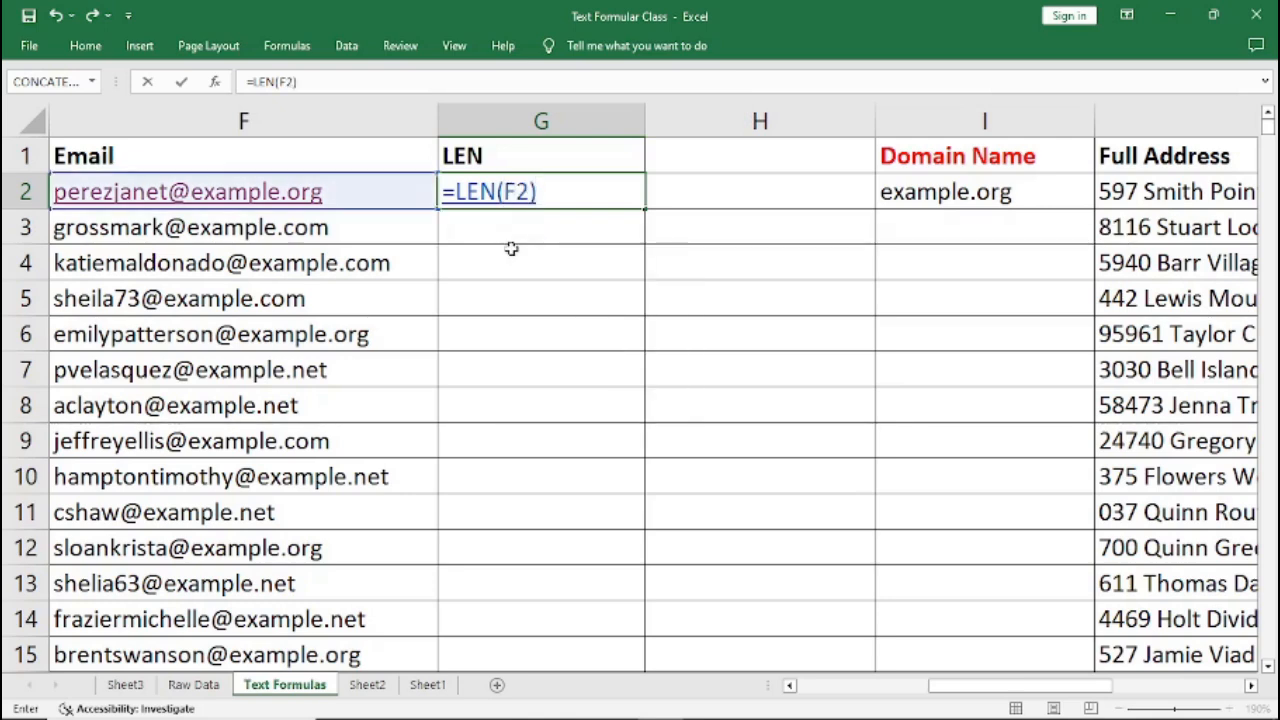
pyautogui.press('Return')
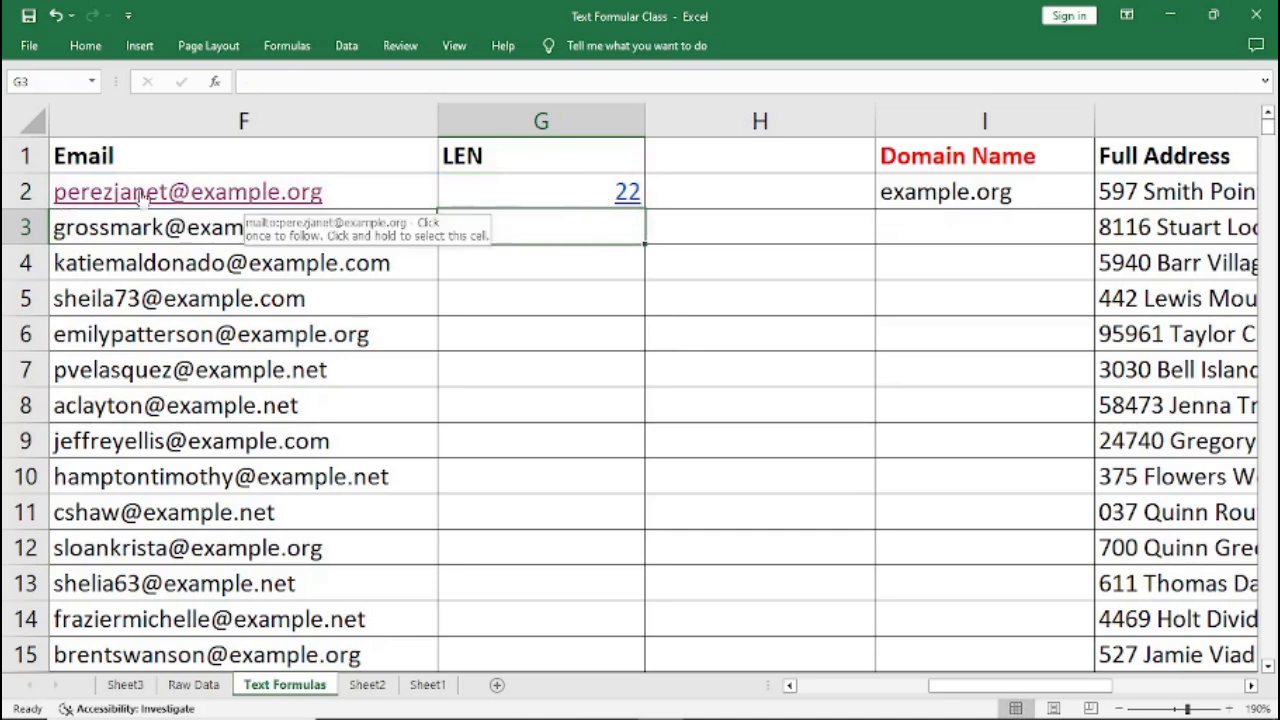
pyautogui.click(628, 193)
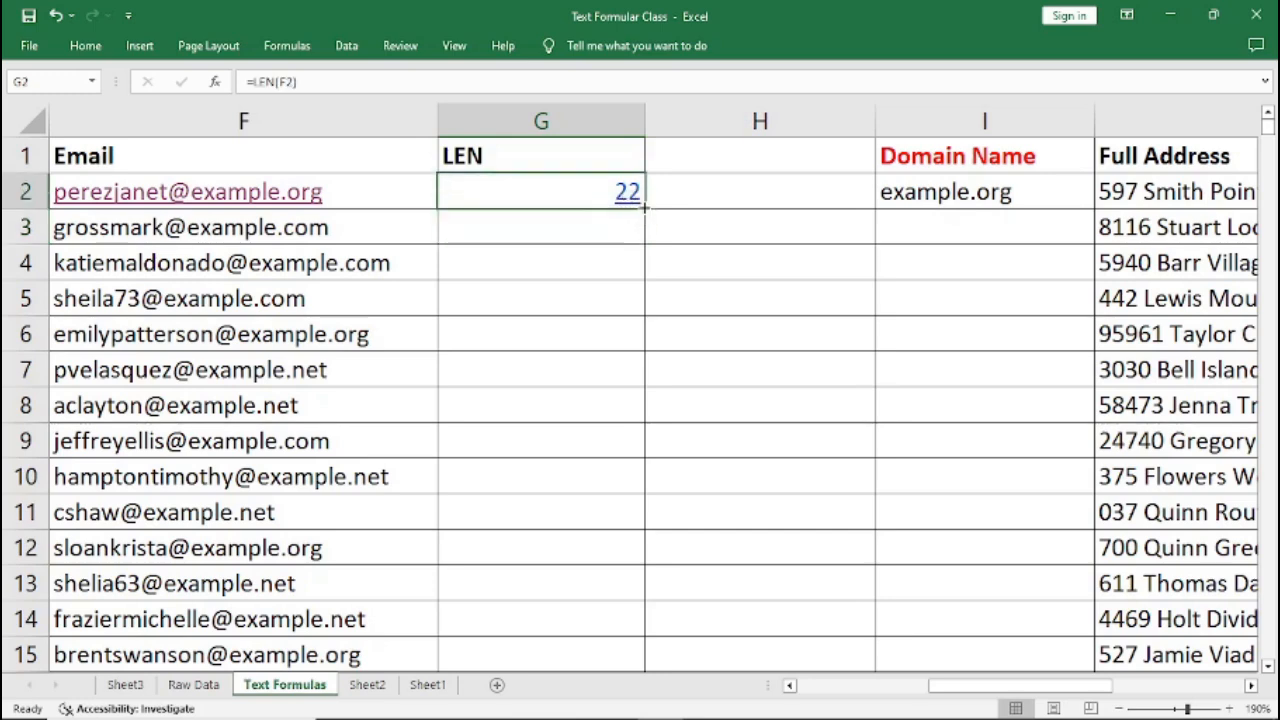
pyautogui.moveTo(645, 207); pyautogui.dragTo(641, 596)
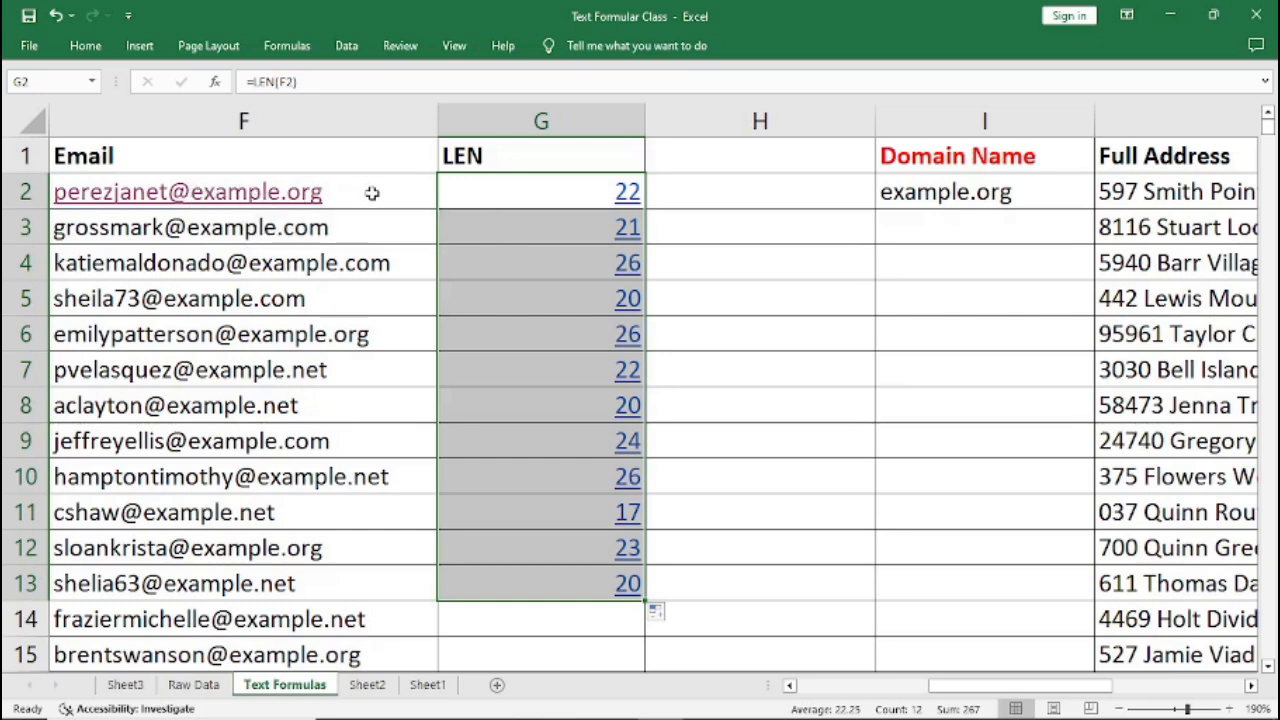
# Step: Enter the formula =FIND("@",F2) in H2 to locate the @ sign in the first email
pyautogui.click(683, 196)
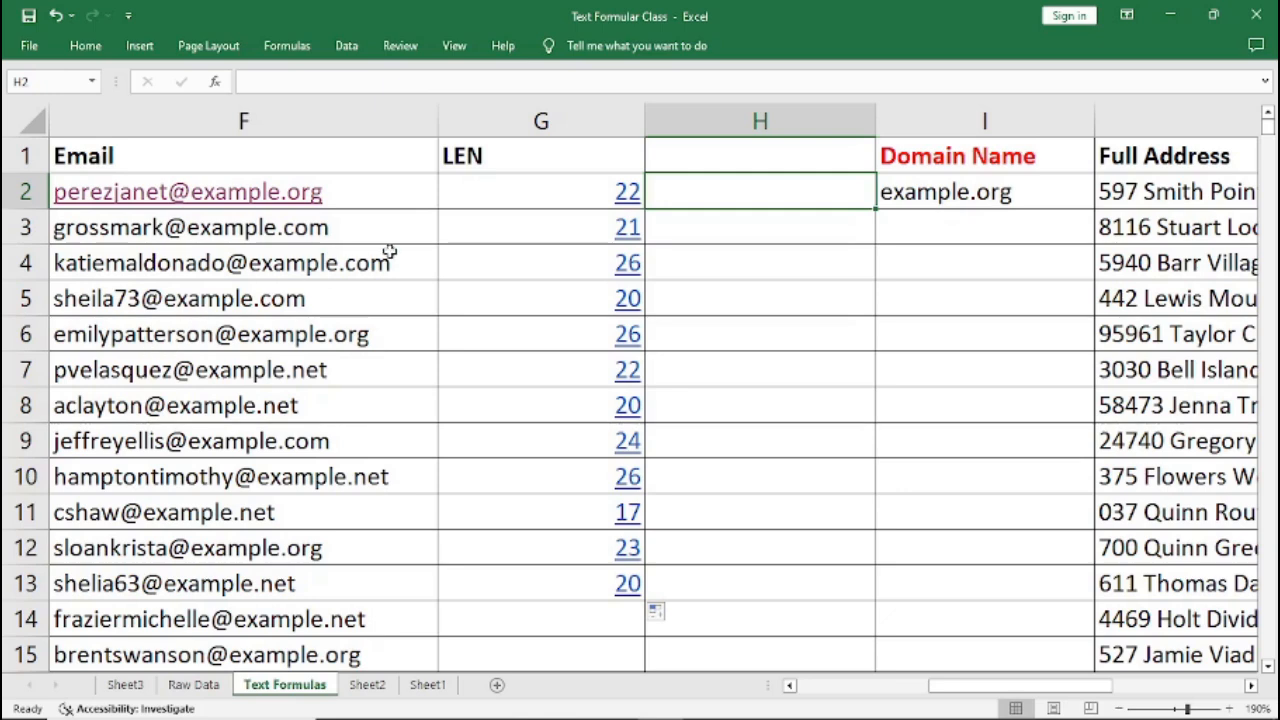
pyautogui.write('=')
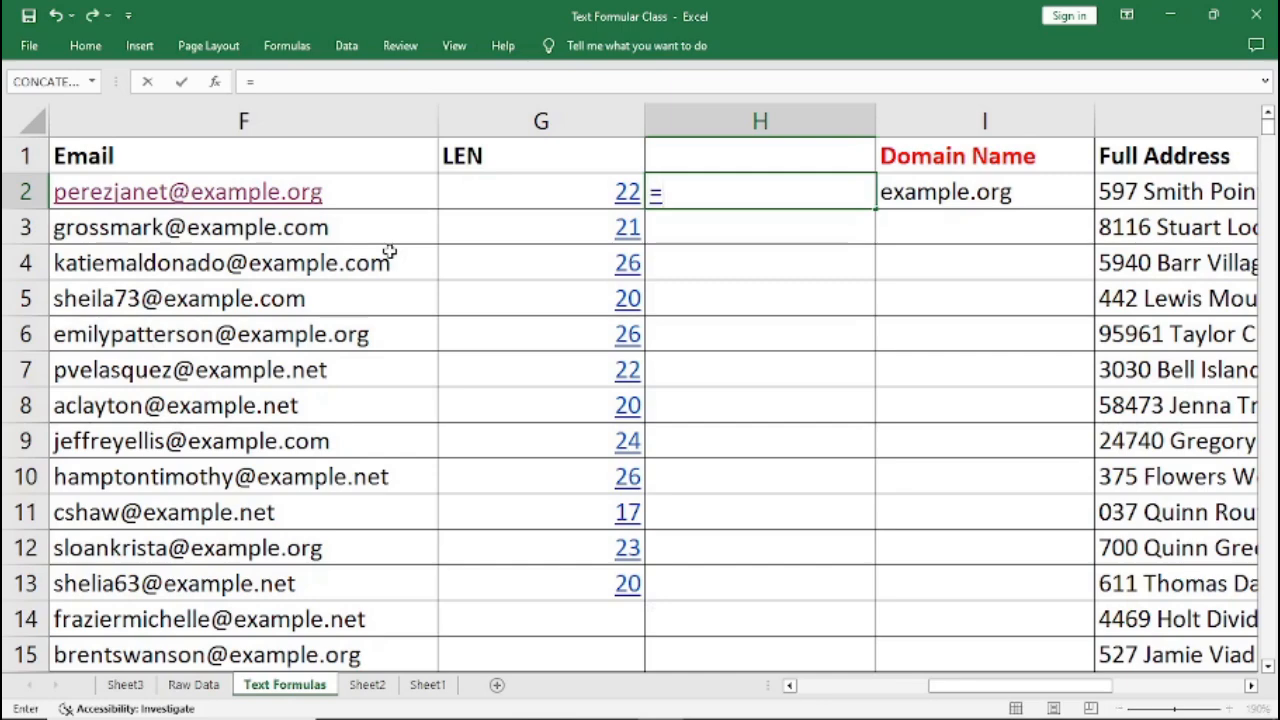
pyautogui.write('FI')
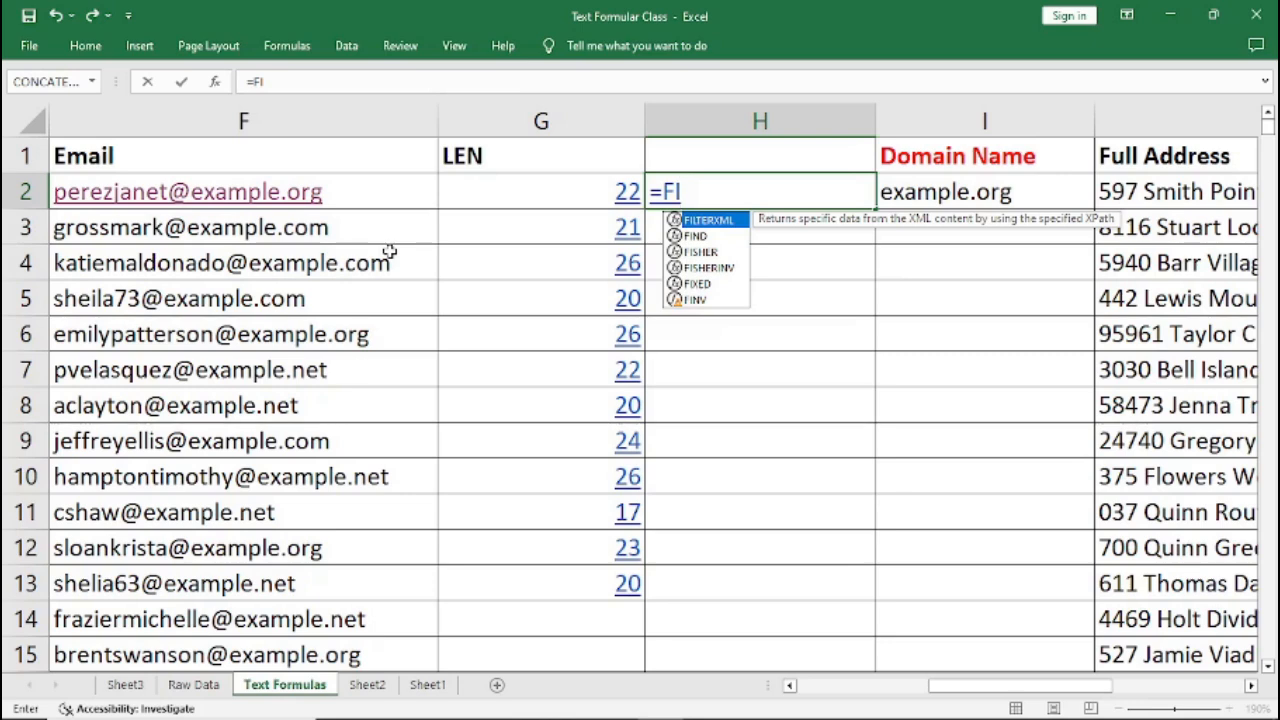
pyautogui.write('ND')
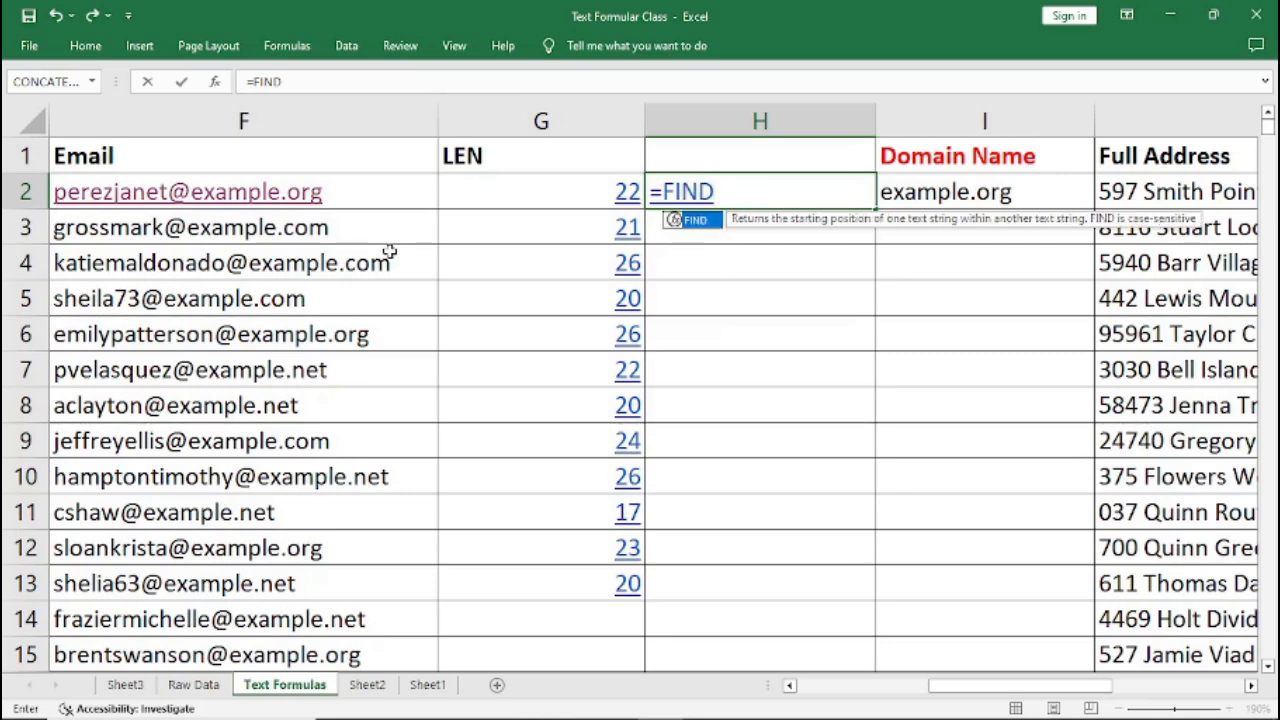
pyautogui.write('(')
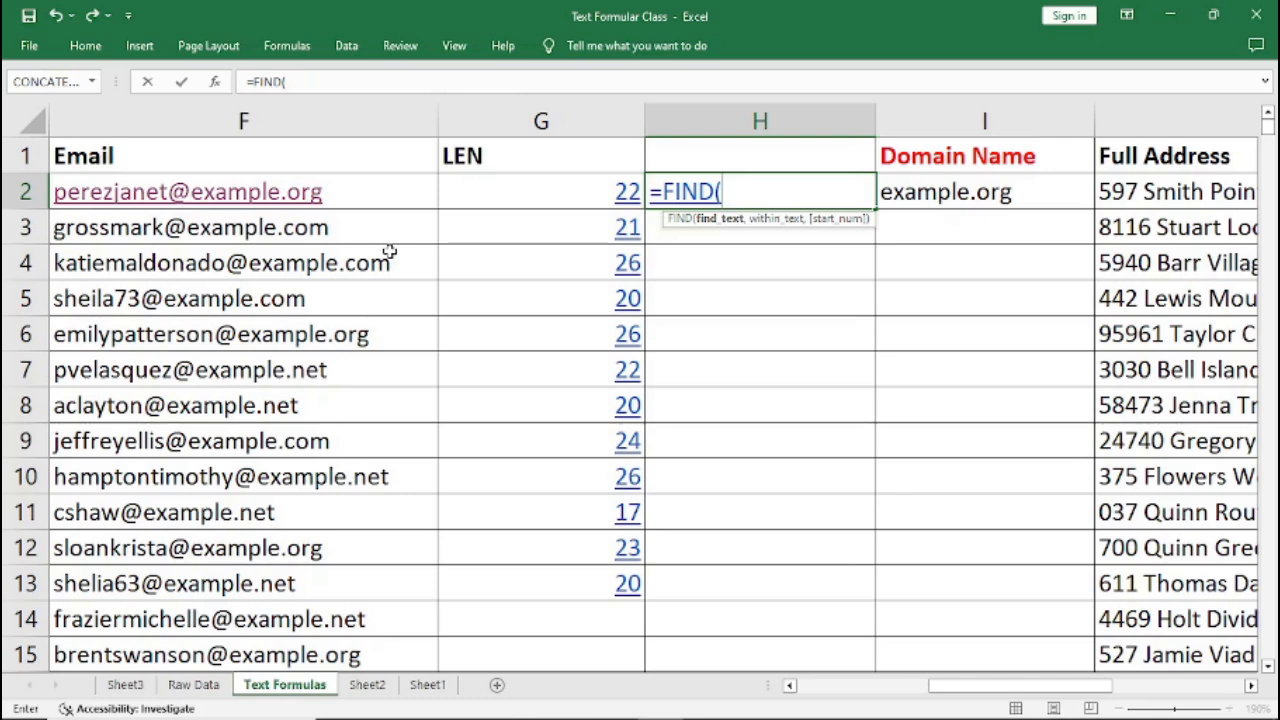
pyautogui.write('"@"')
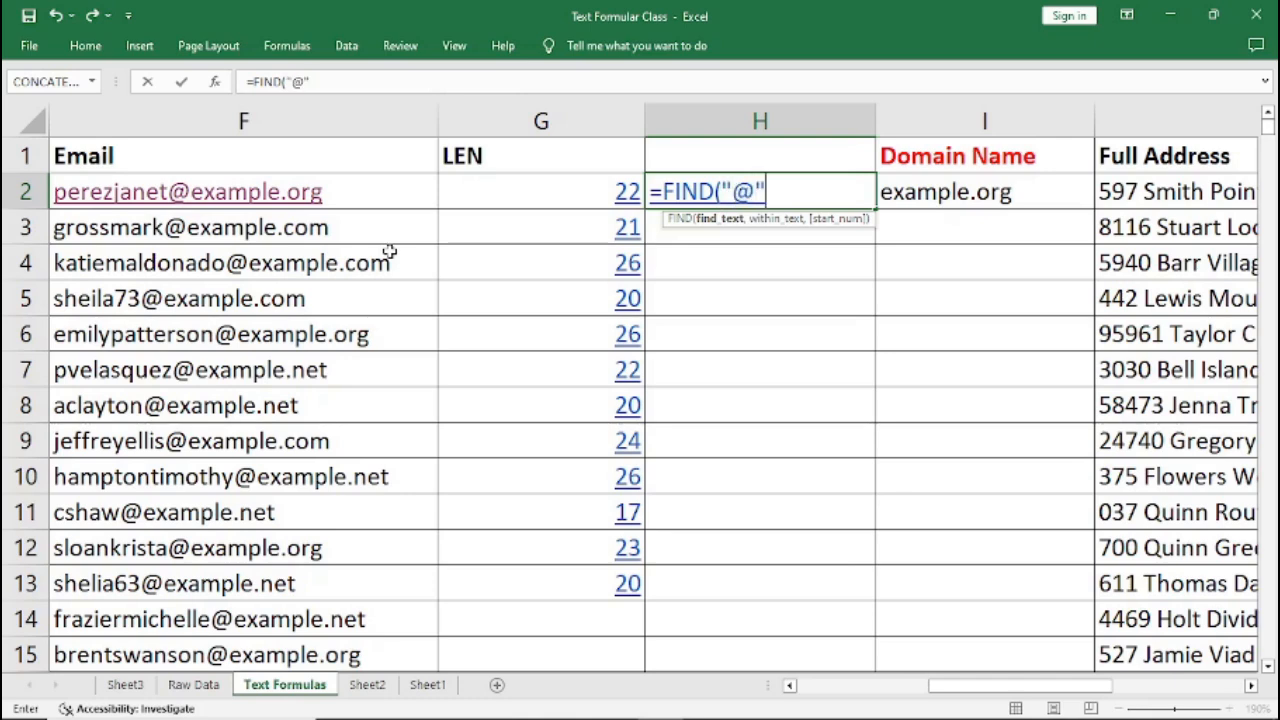
pyautogui.write(',')
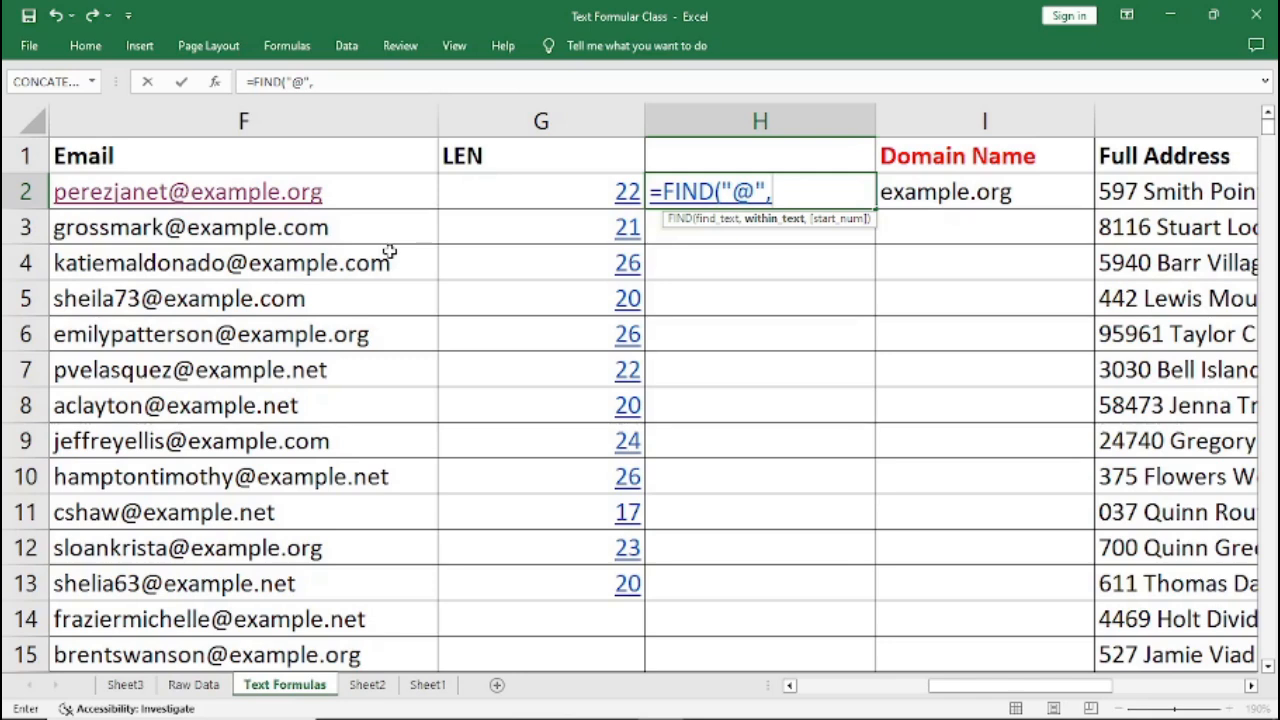
pyautogui.write('F2')
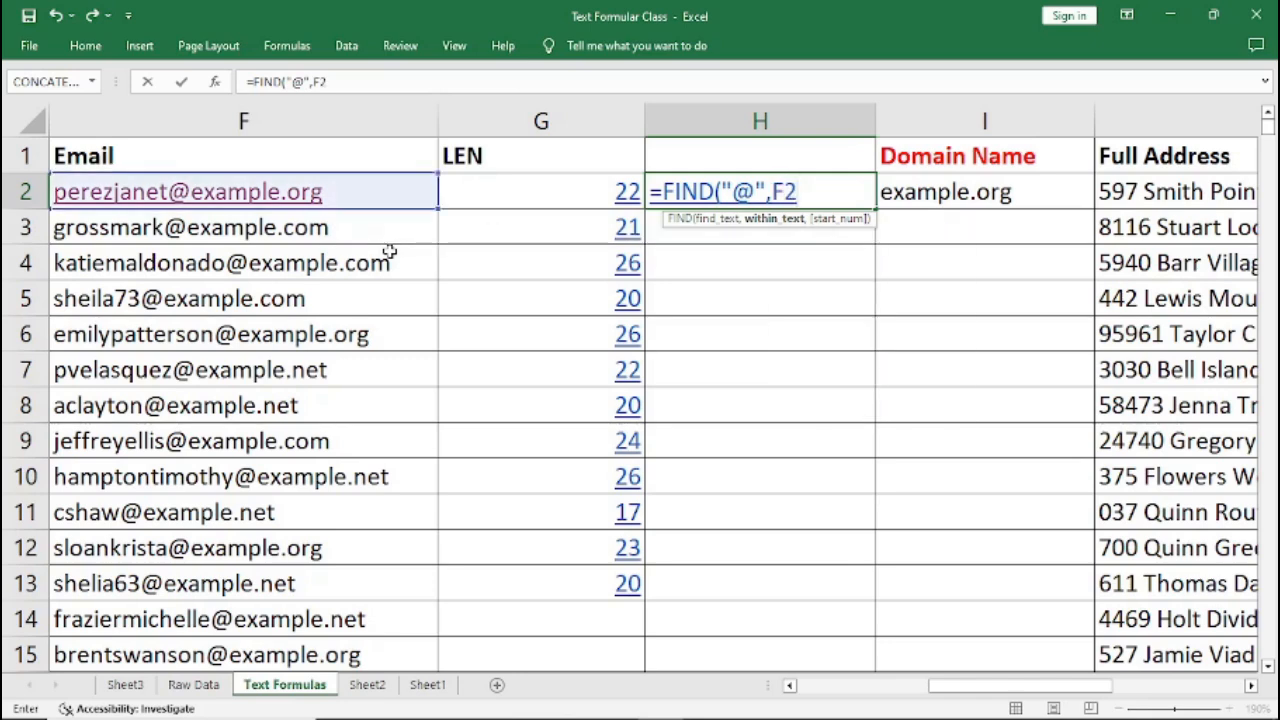
pyautogui.write(')')
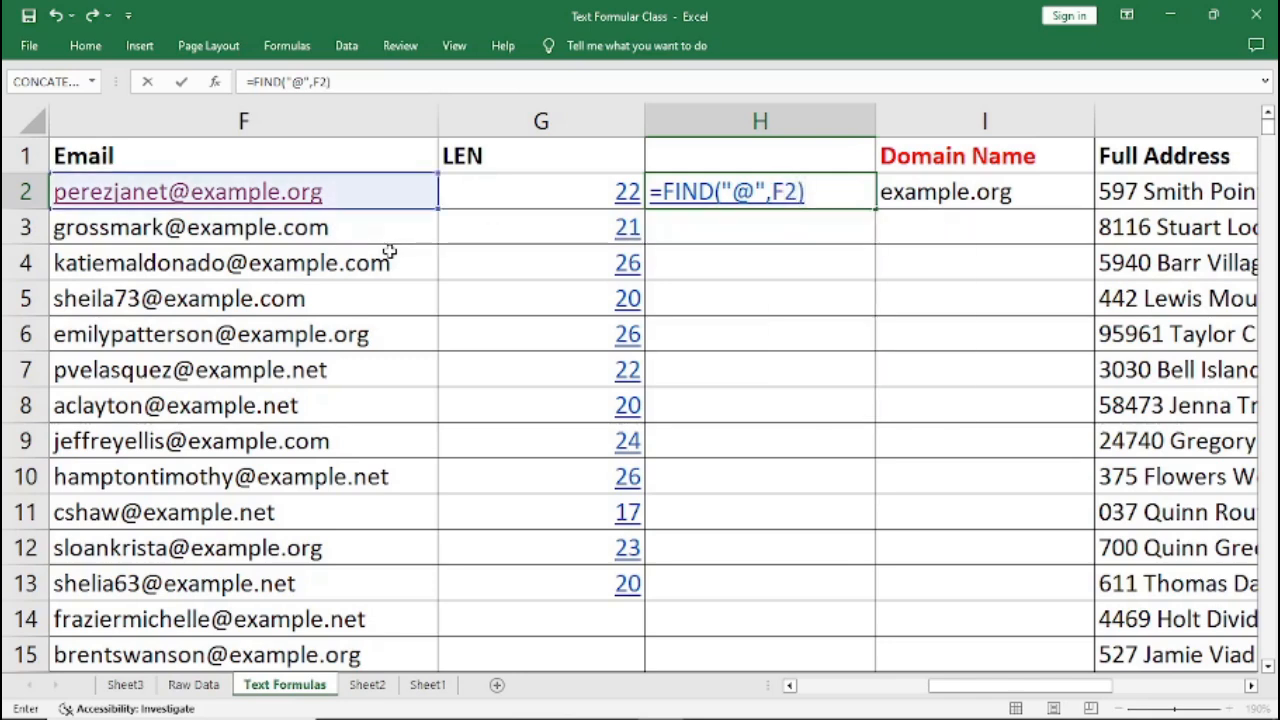
pyautogui.press('Return')
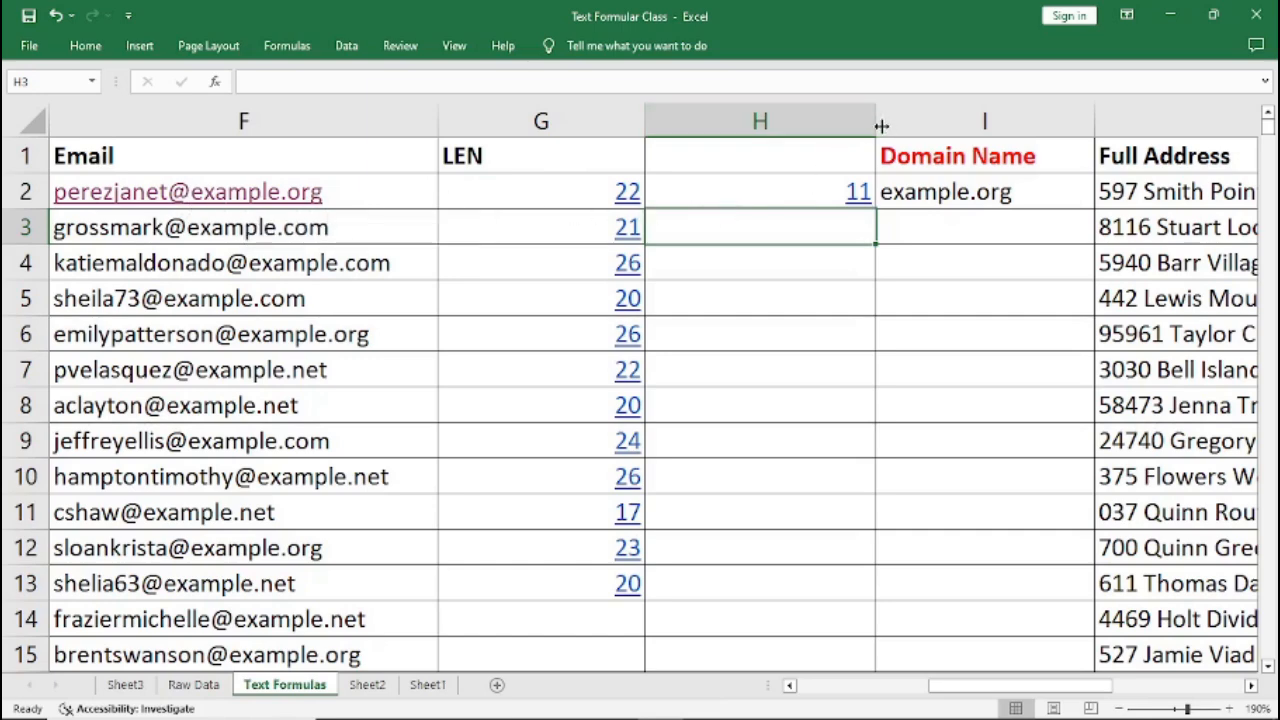
# Step: Narrow columns G and H, and insert a blank column directly before the Domain Name column
pyautogui.moveTo(879, 125); pyautogui.dragTo(772, 124)
pyautogui.moveTo(649, 124); pyautogui.dragTo(535, 131)
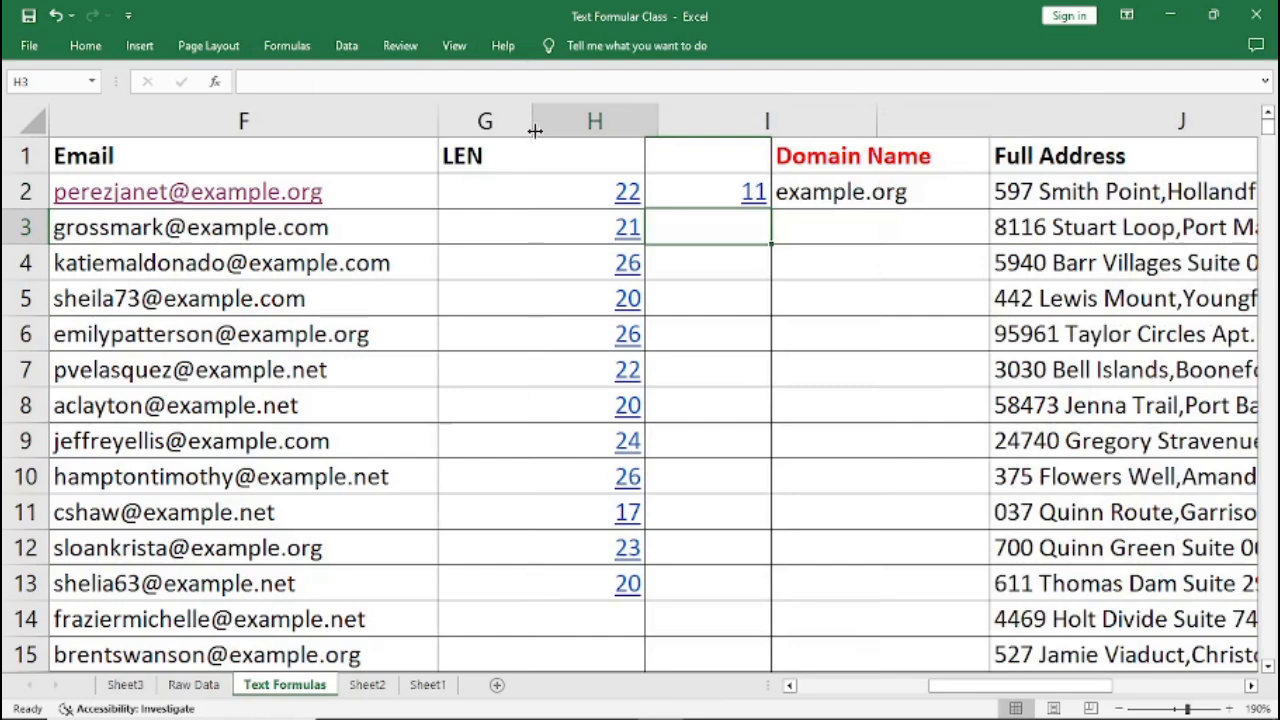
pyautogui.click(712, 120)
pyautogui.rightClick(714, 118)
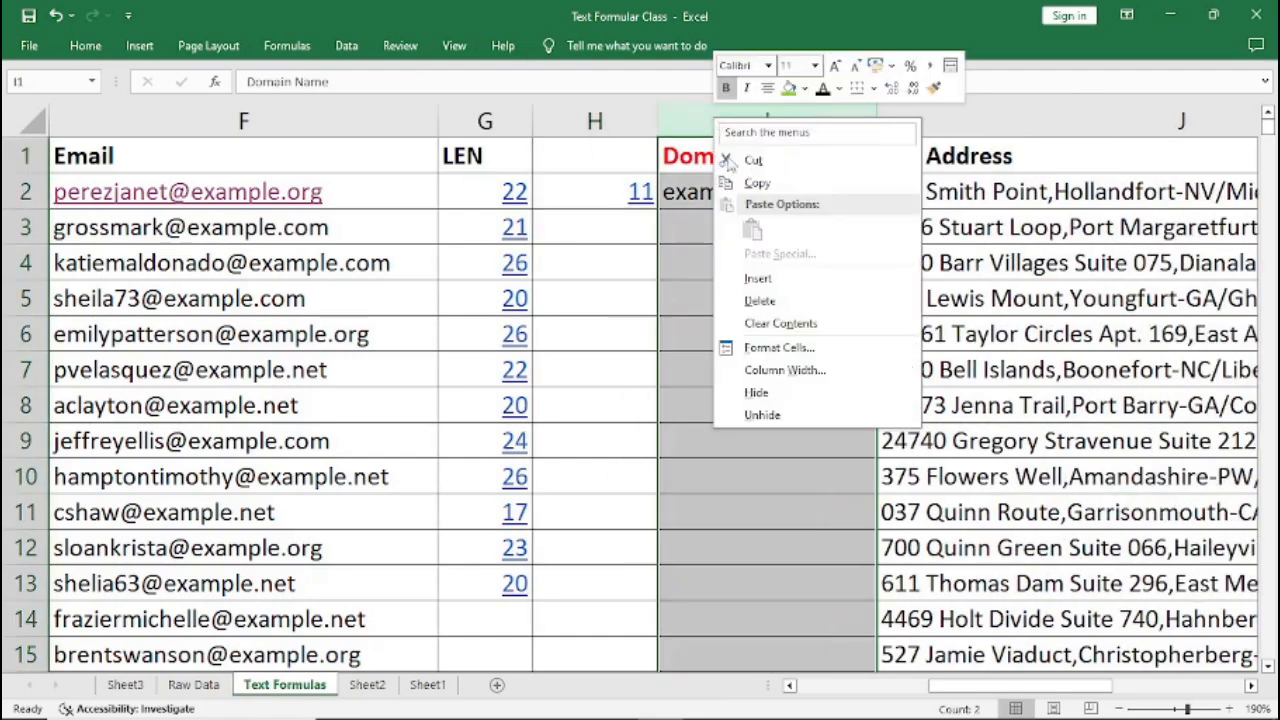
pyautogui.click(759, 279)
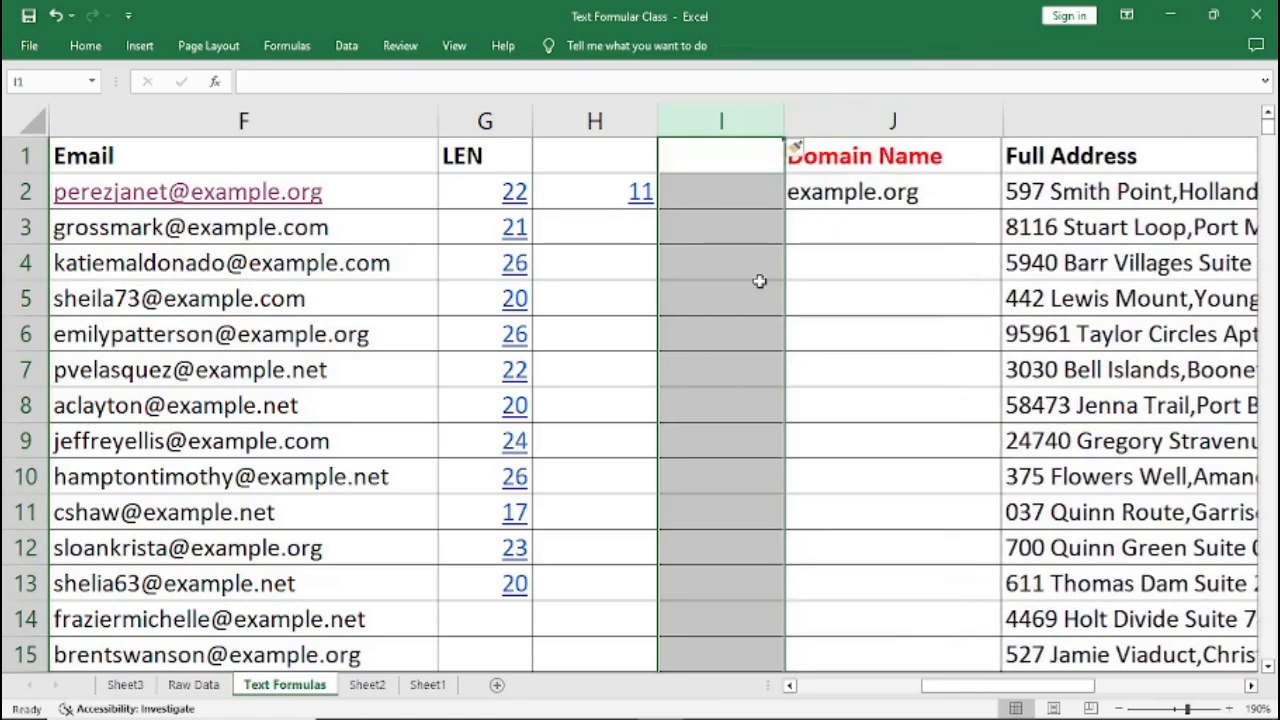
pyautogui.click(692, 197)
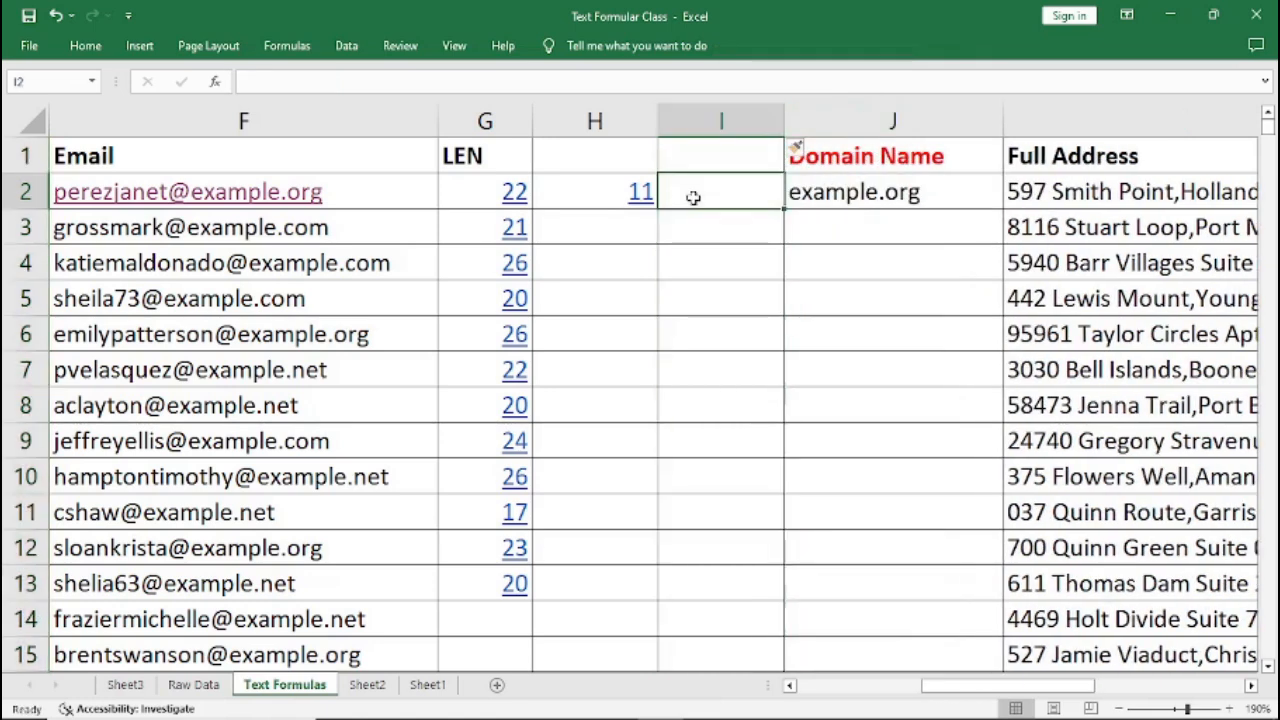
pyautogui.click(500, 196)
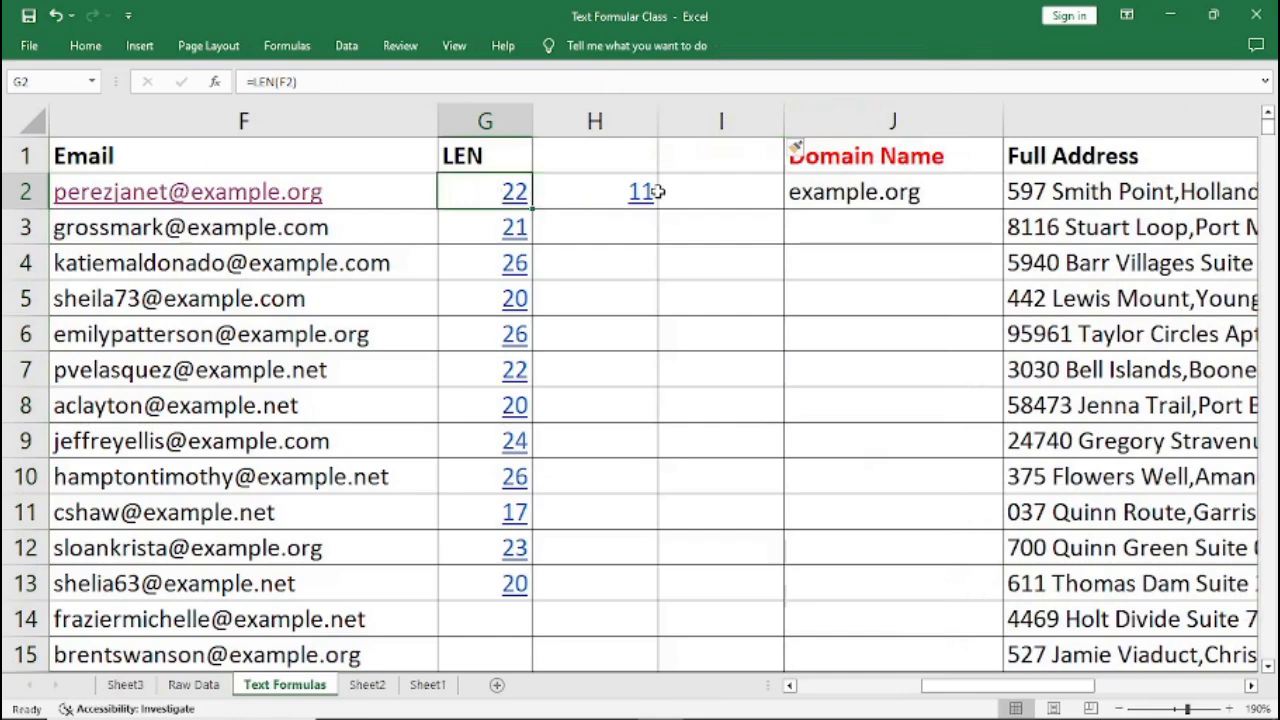
pyautogui.press('F2')
pyautogui.press('BackSpace')
pyautogui.press('BackSpace')
pyautogui.press('BackSpace')
pyautogui.press('BackSpace')
pyautogui.press('BackSpace')
pyautogui.press('BackSpace')
pyautogui.press('BackSpace')
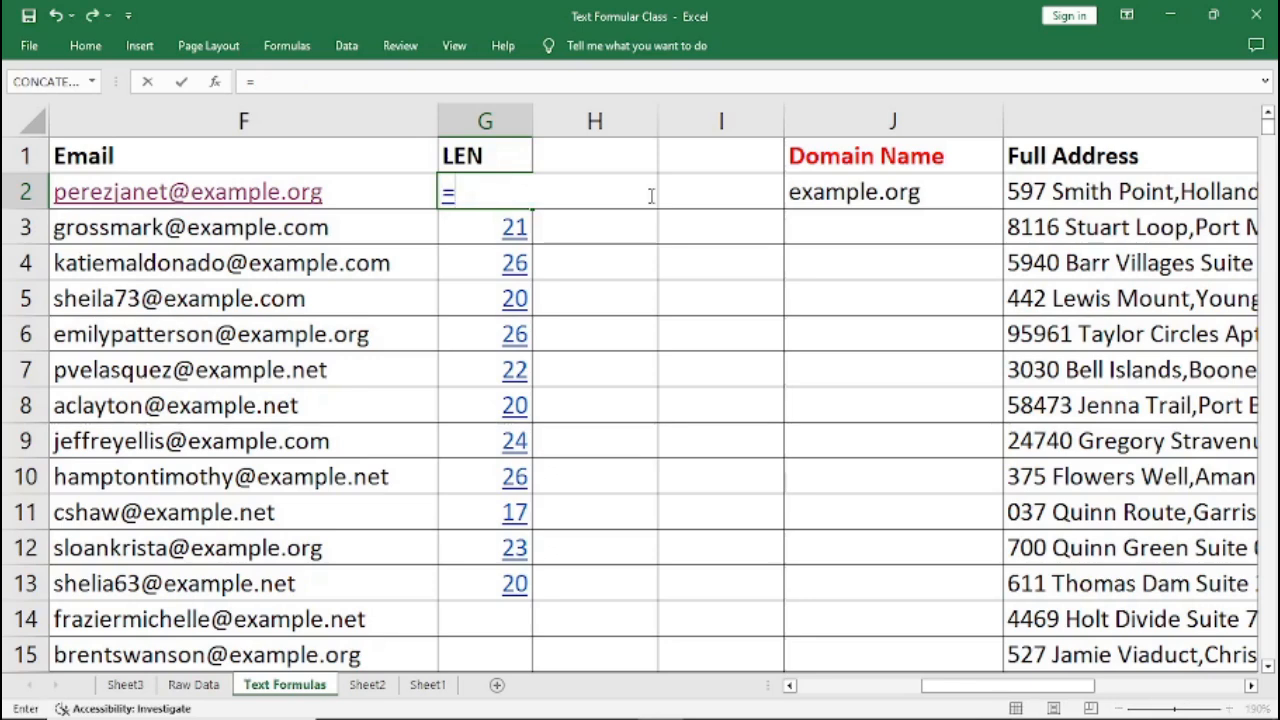
pyautogui.press('Escape')
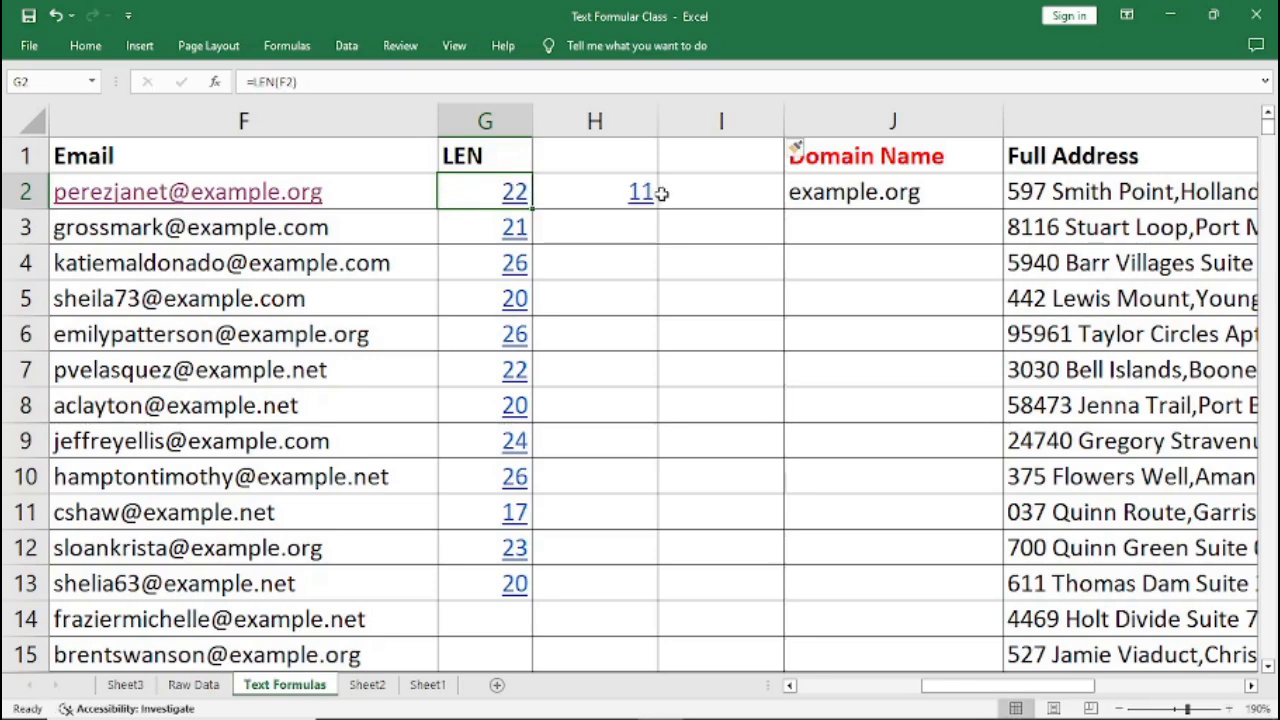
# Step: Enter the formula =G2-H2 in I2 to subtract the @ position from the email length
pyautogui.click(678, 191)
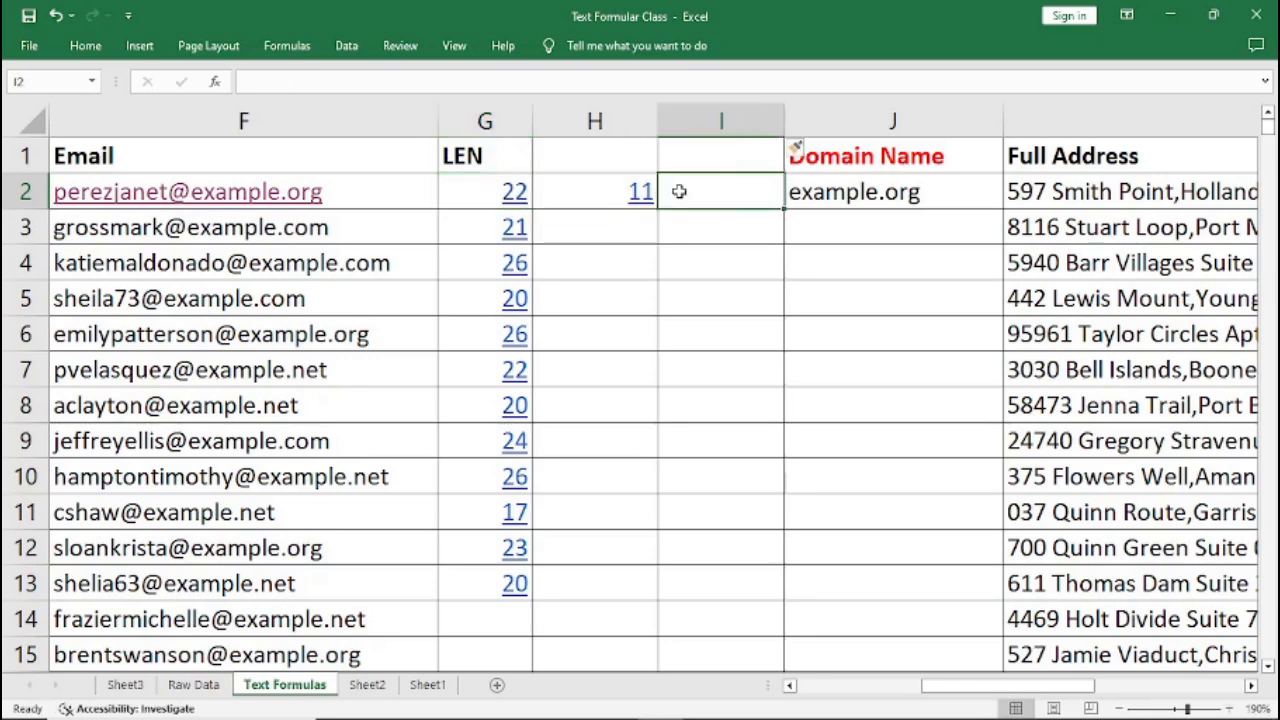
pyautogui.write('=')
pyautogui.click(495, 194)
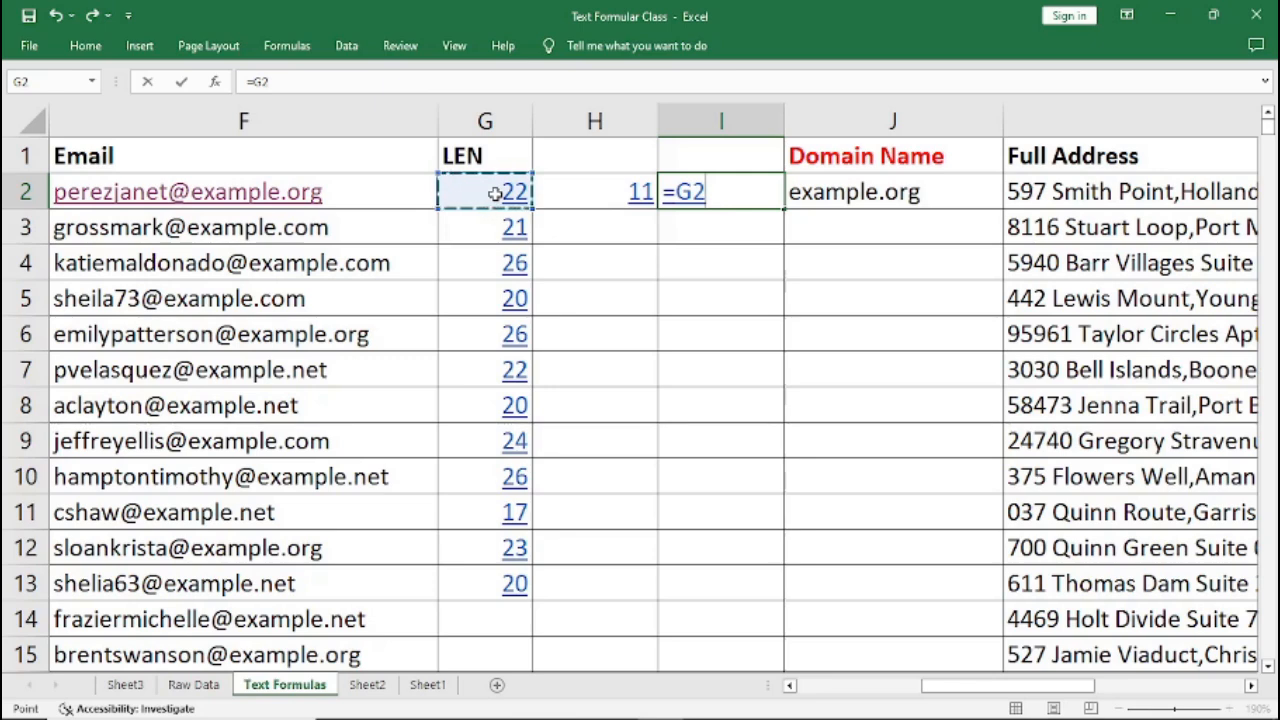
pyautogui.write('-')
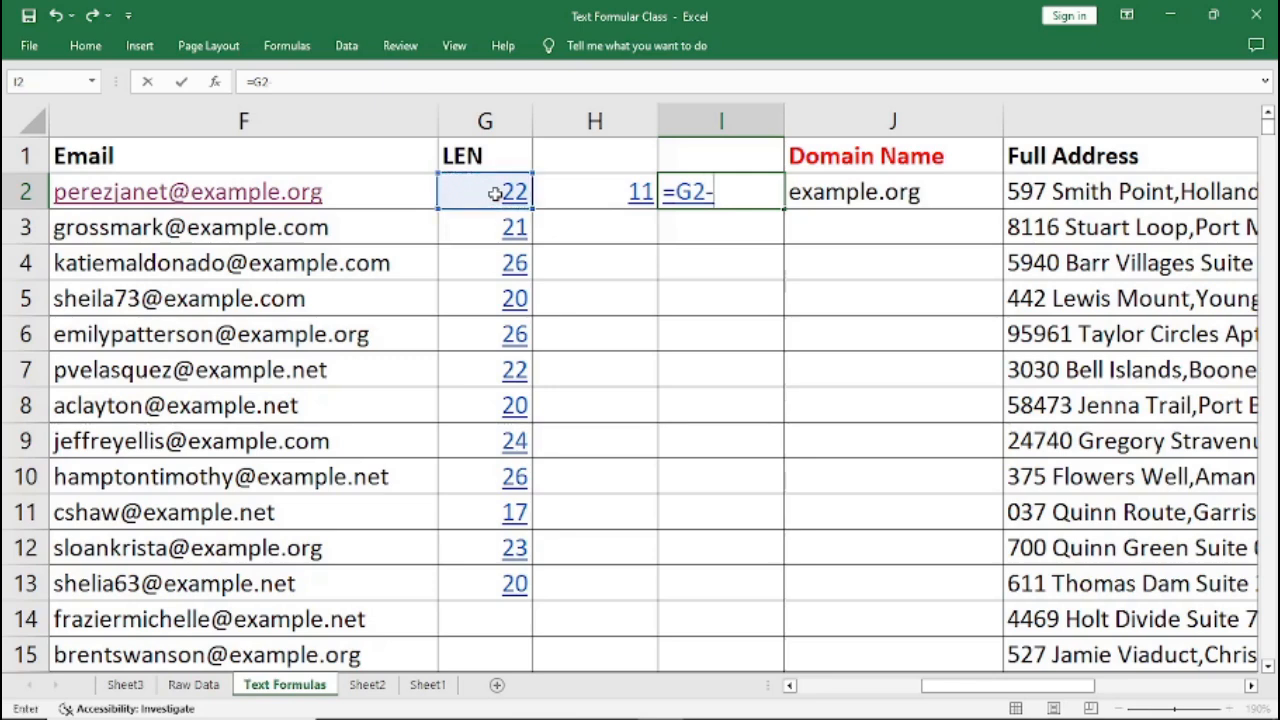
pyautogui.click(608, 199)
pyautogui.press('Return')
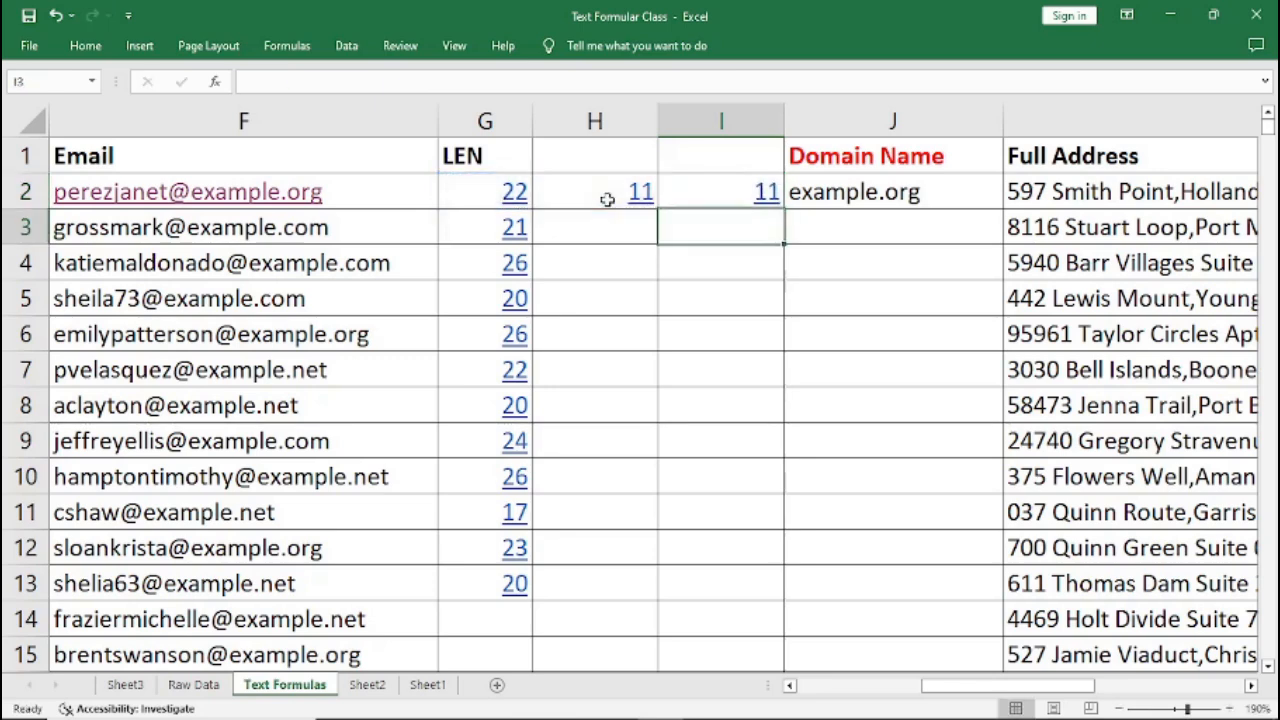
# Step: Review the length, @ position and subtraction formulas in cells G2, H2 and I2
pyautogui.click(720, 184)
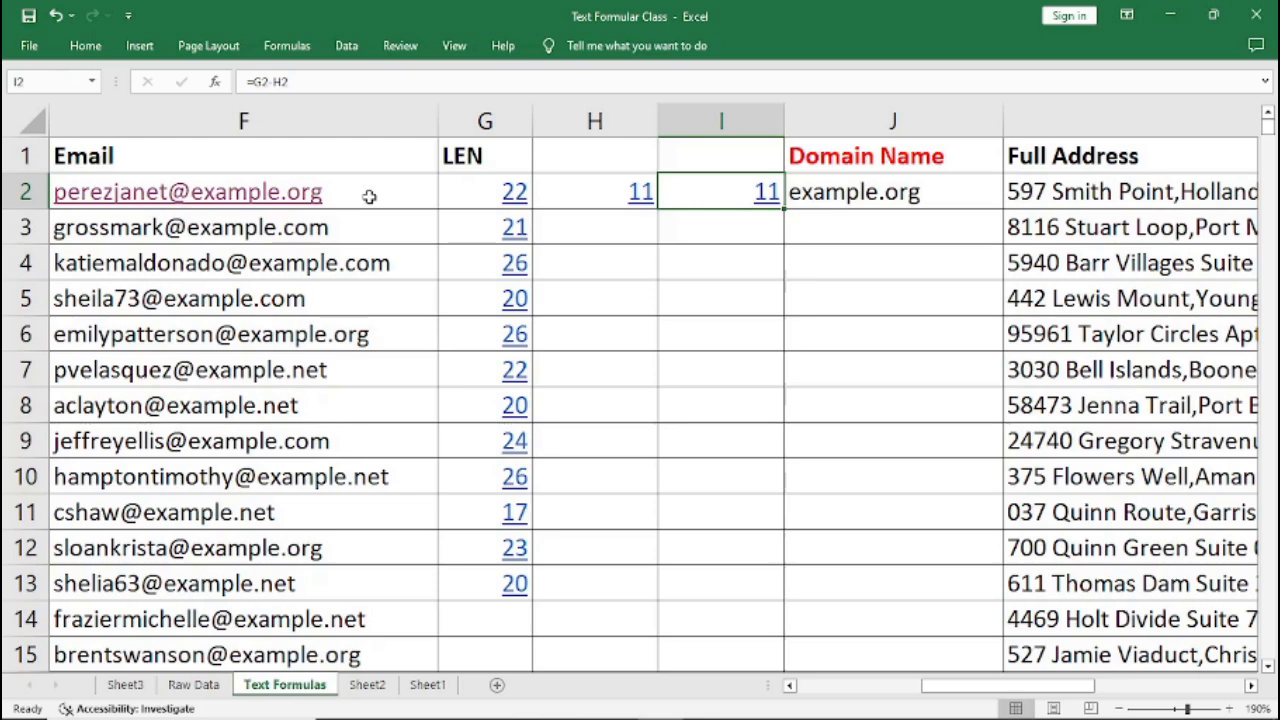
pyautogui.click(503, 195)
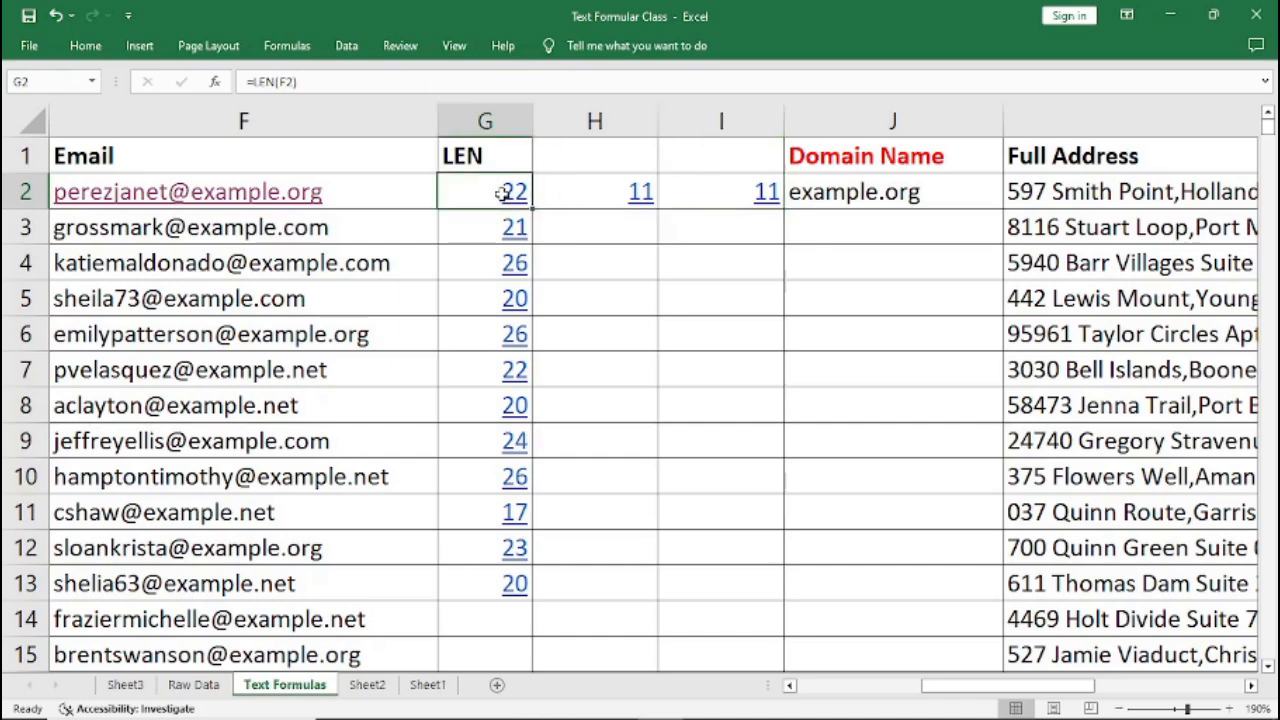
pyautogui.click(560, 193)
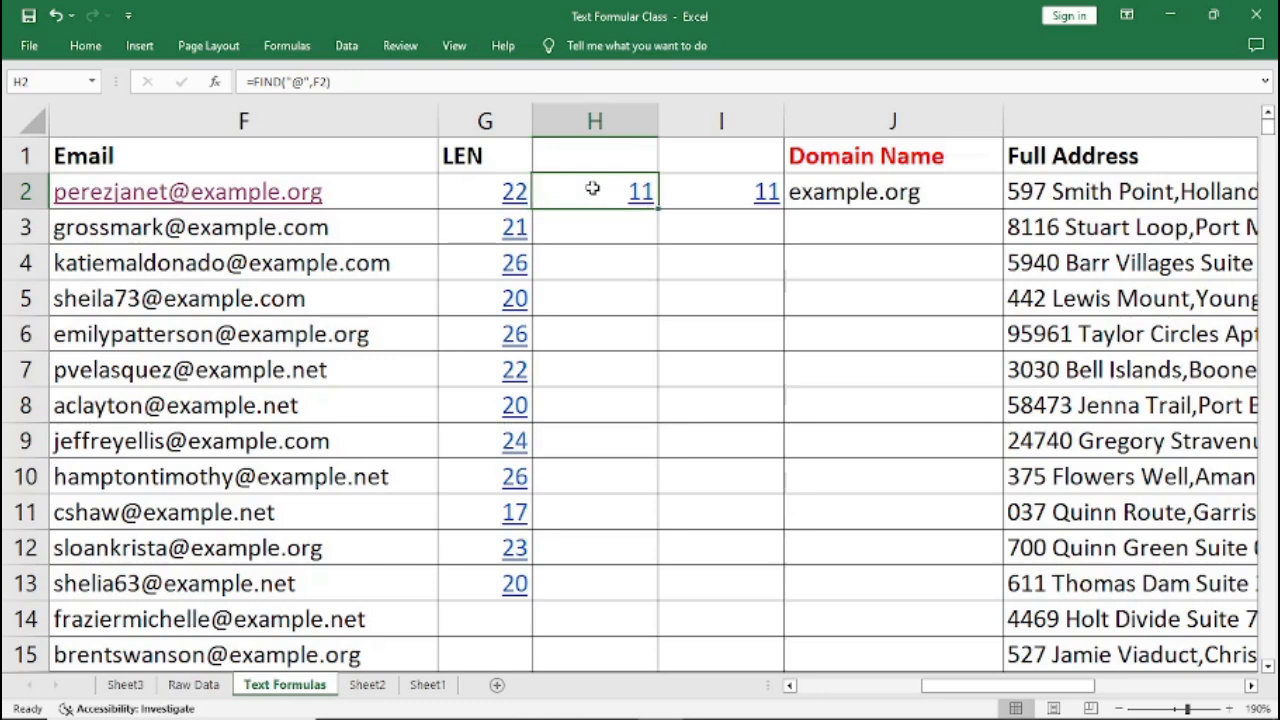
pyautogui.click(695, 193)
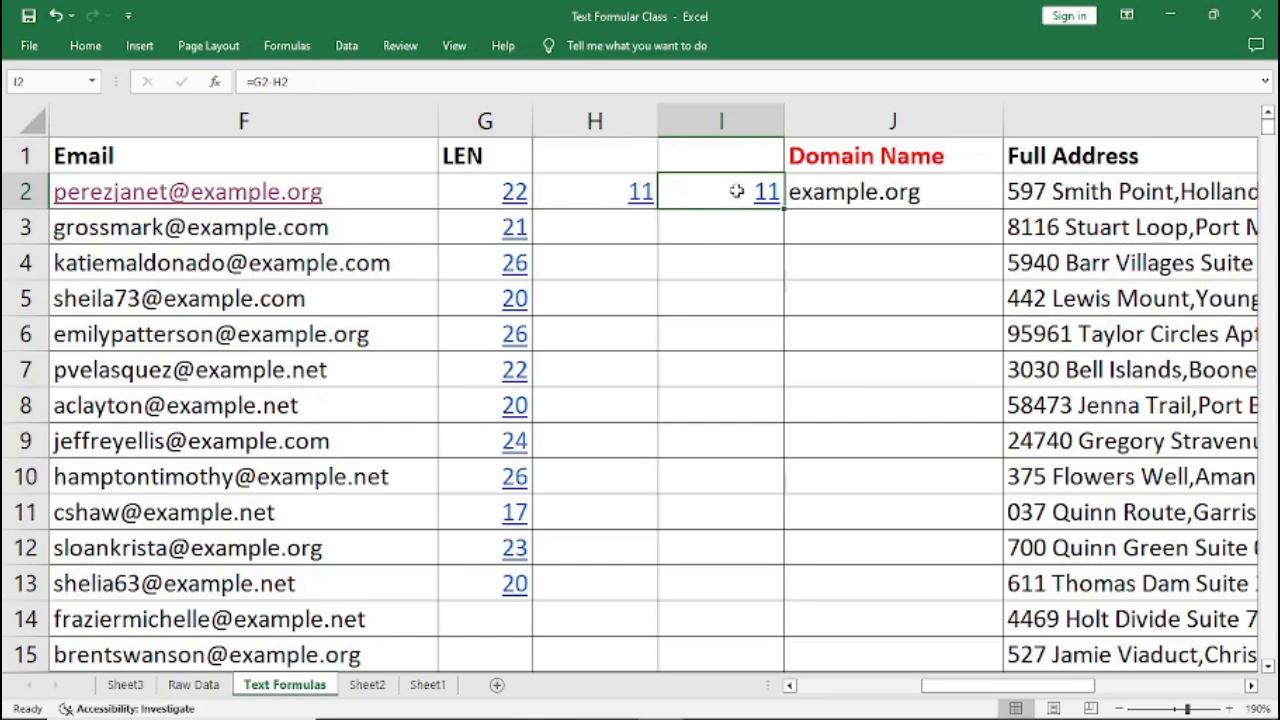
# Step: Check the RIGHT formula with the fixed character count in J2 and clear it from the cell
pyautogui.click(820, 192)
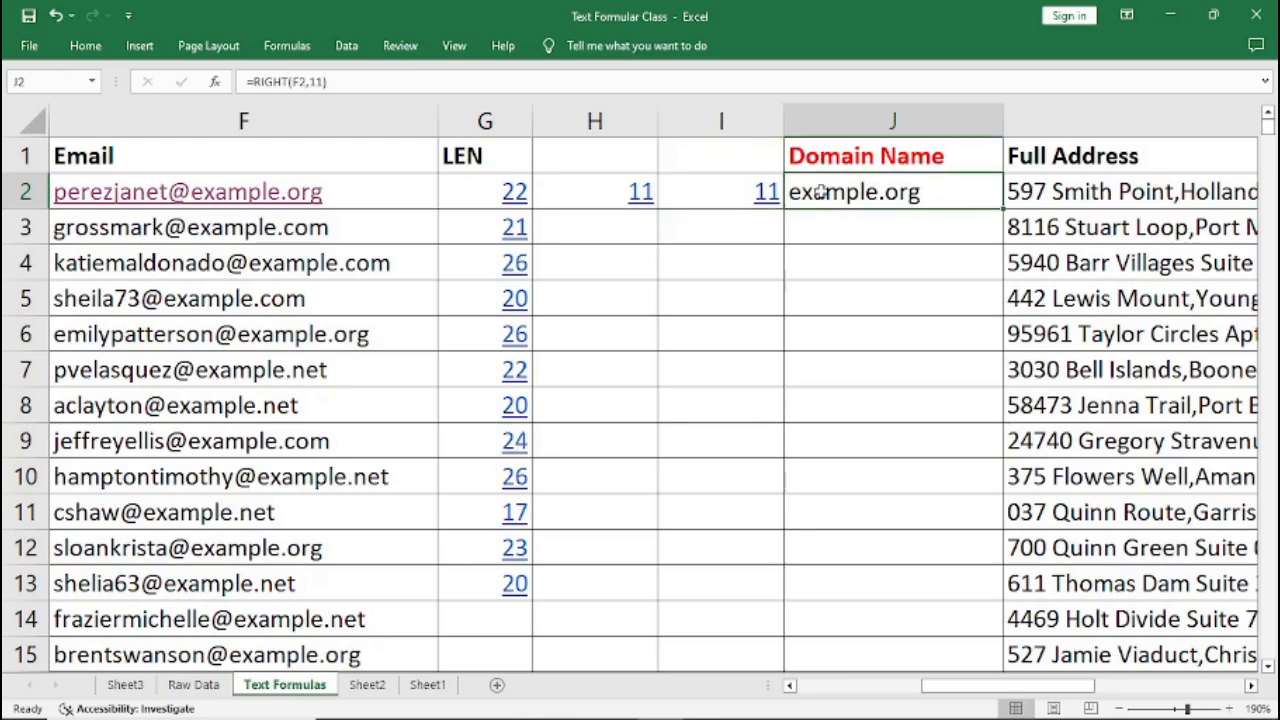
pyautogui.doubleClick(313, 82)
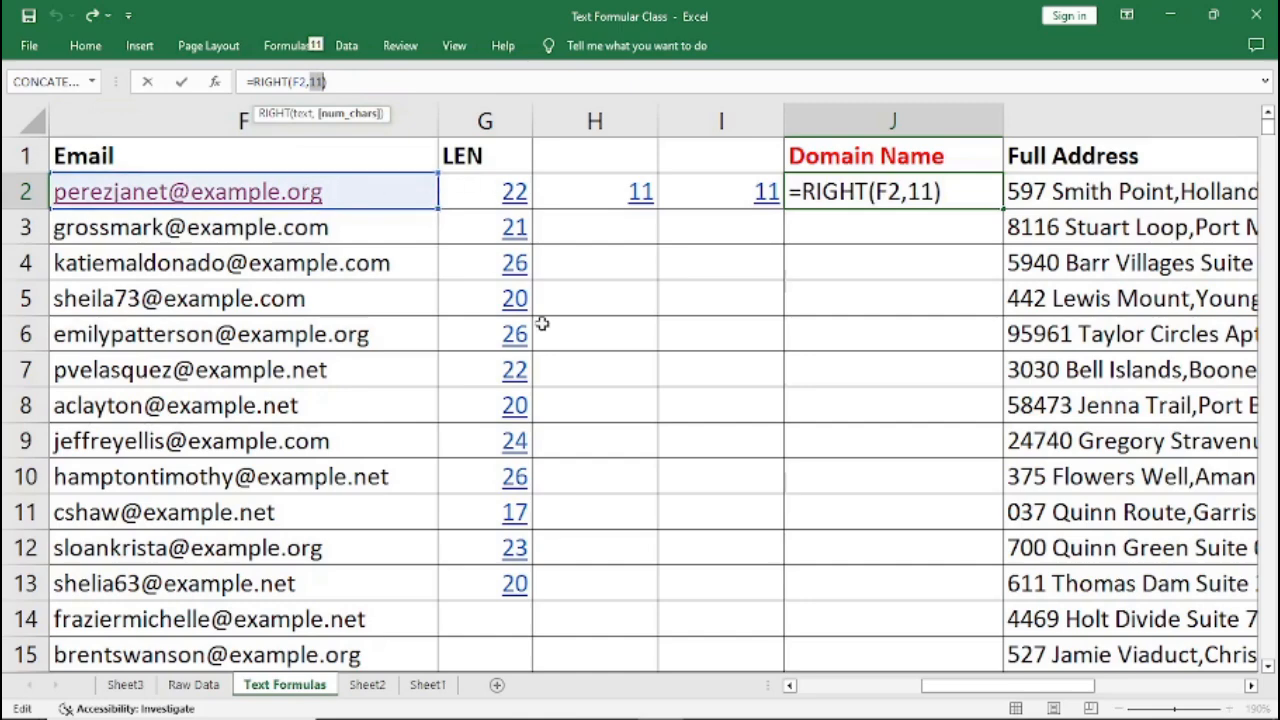
pyautogui.hotkey('ctrl', 'Return')
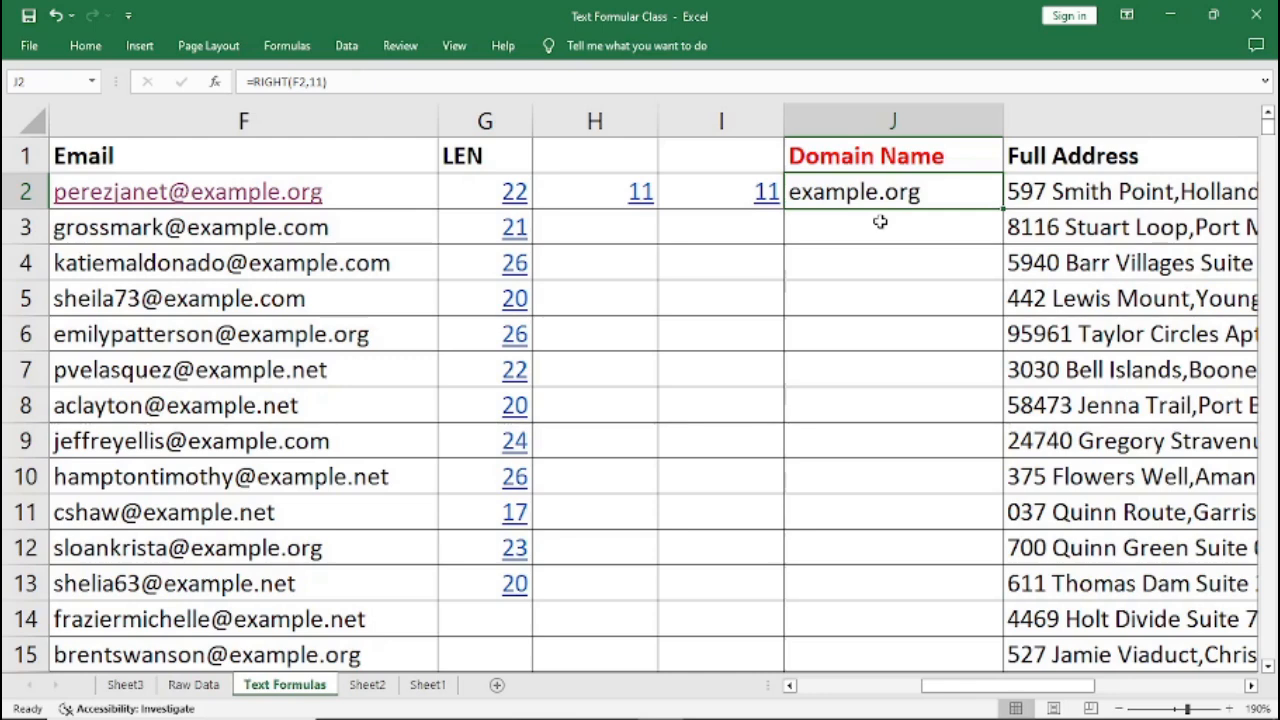
pyautogui.press('Delete')
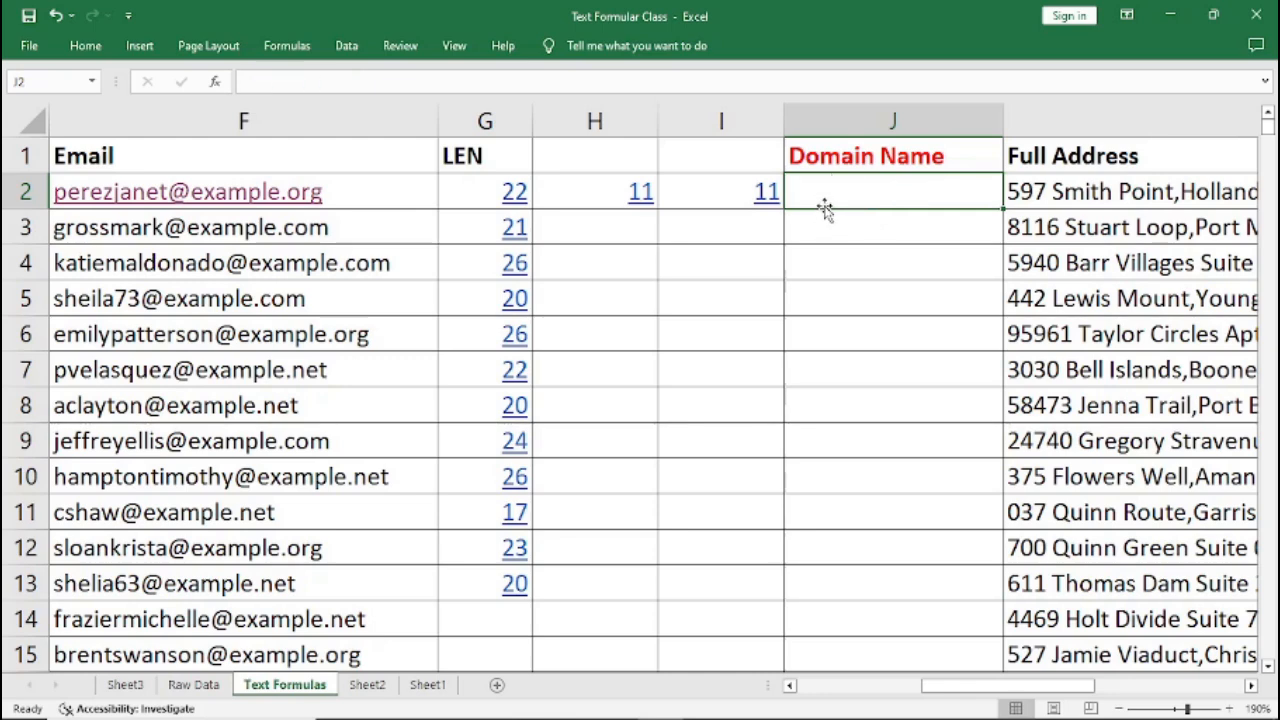
# Step: Begin a RIGHT formula in J2 with F2 as the text and empty inner parentheses for the character count: =RIGHT(F2,())
pyautogui.write('=')
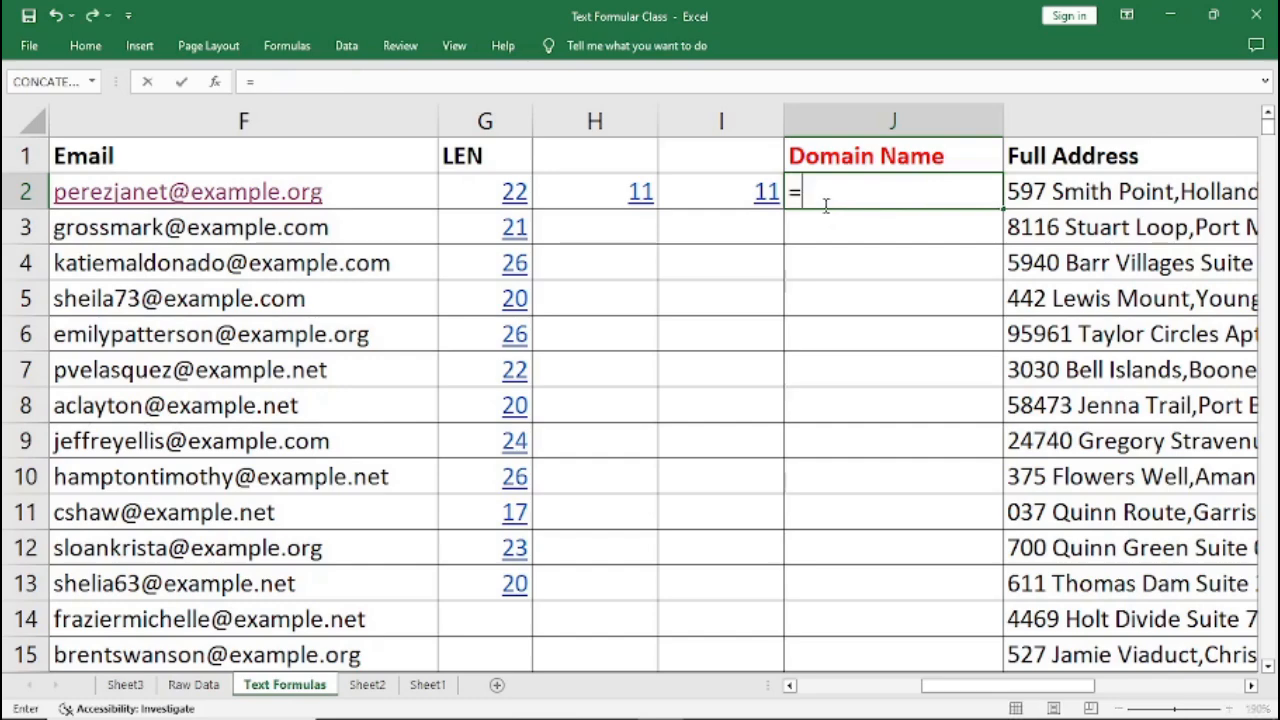
pyautogui.write('R')
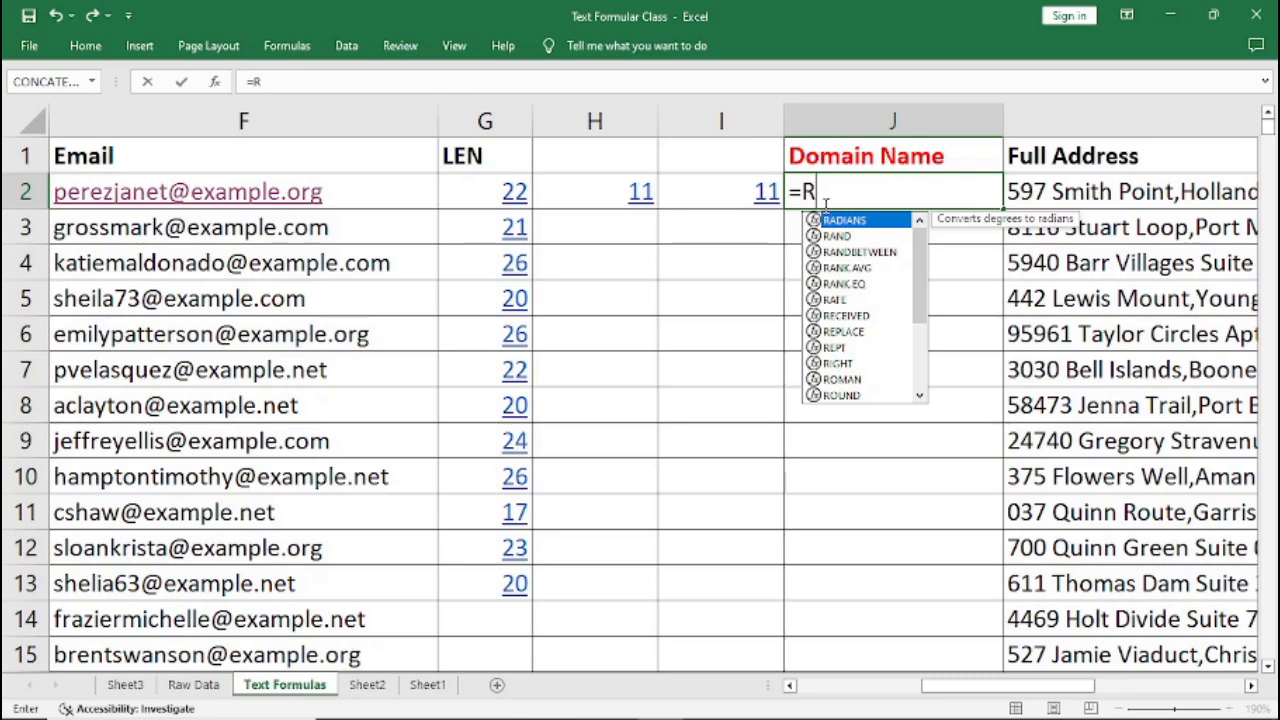
pyautogui.write('IGH')
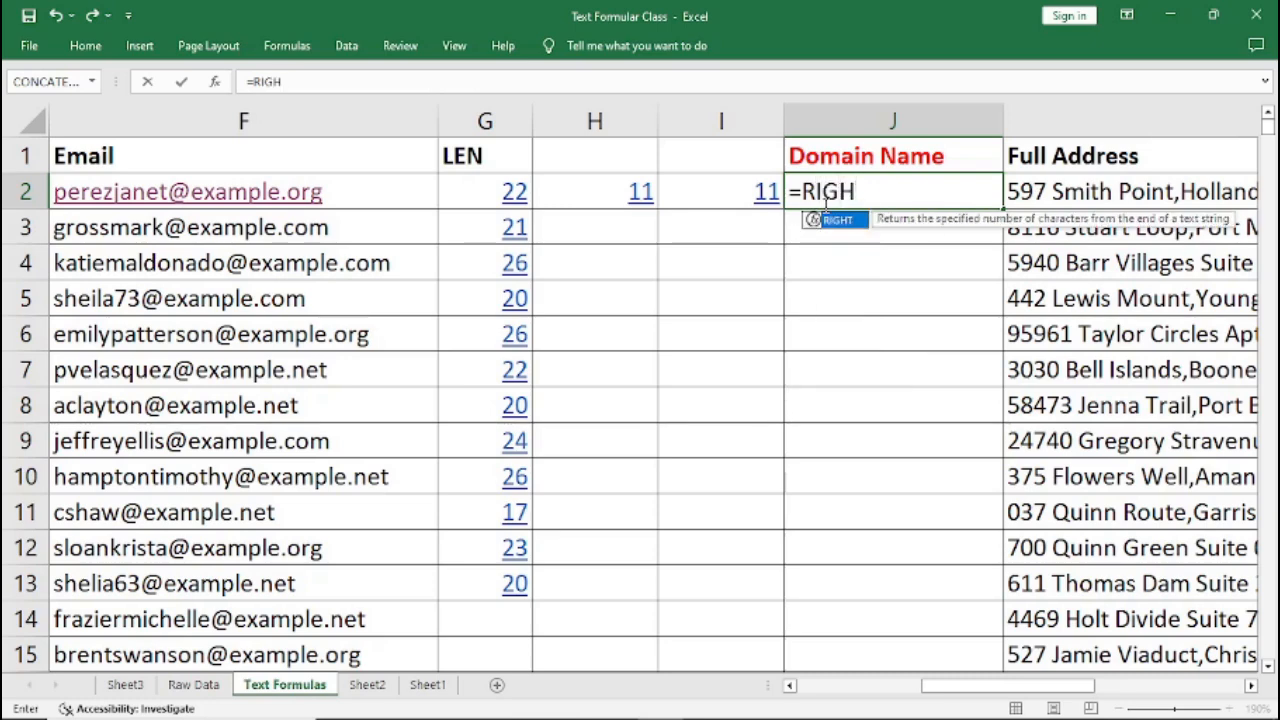
pyautogui.write('T(')
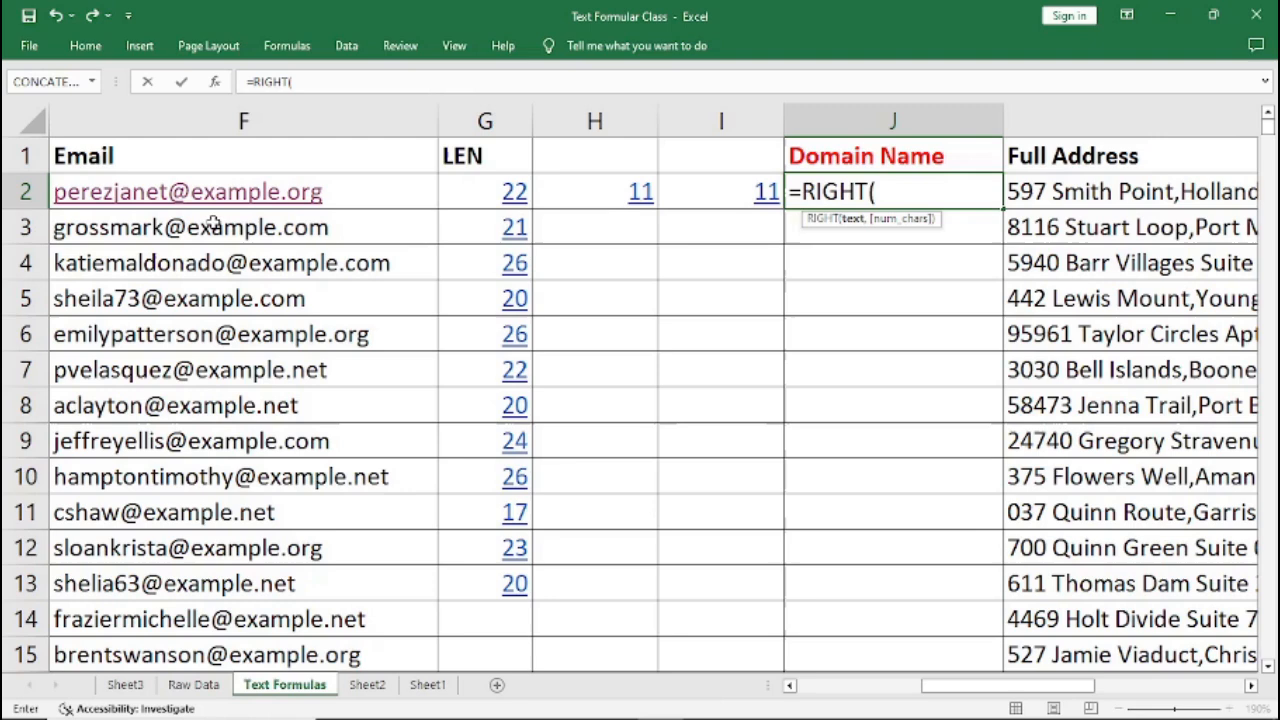
pyautogui.write('F2')
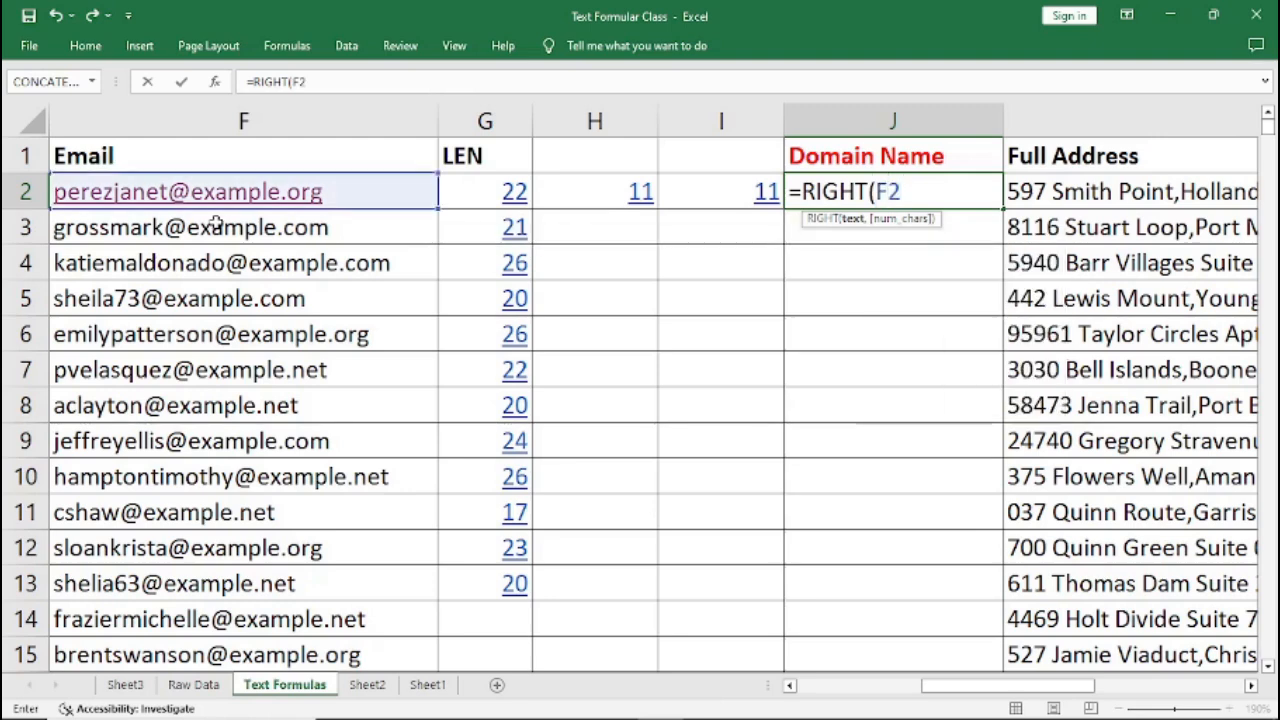
pyautogui.write(',(')
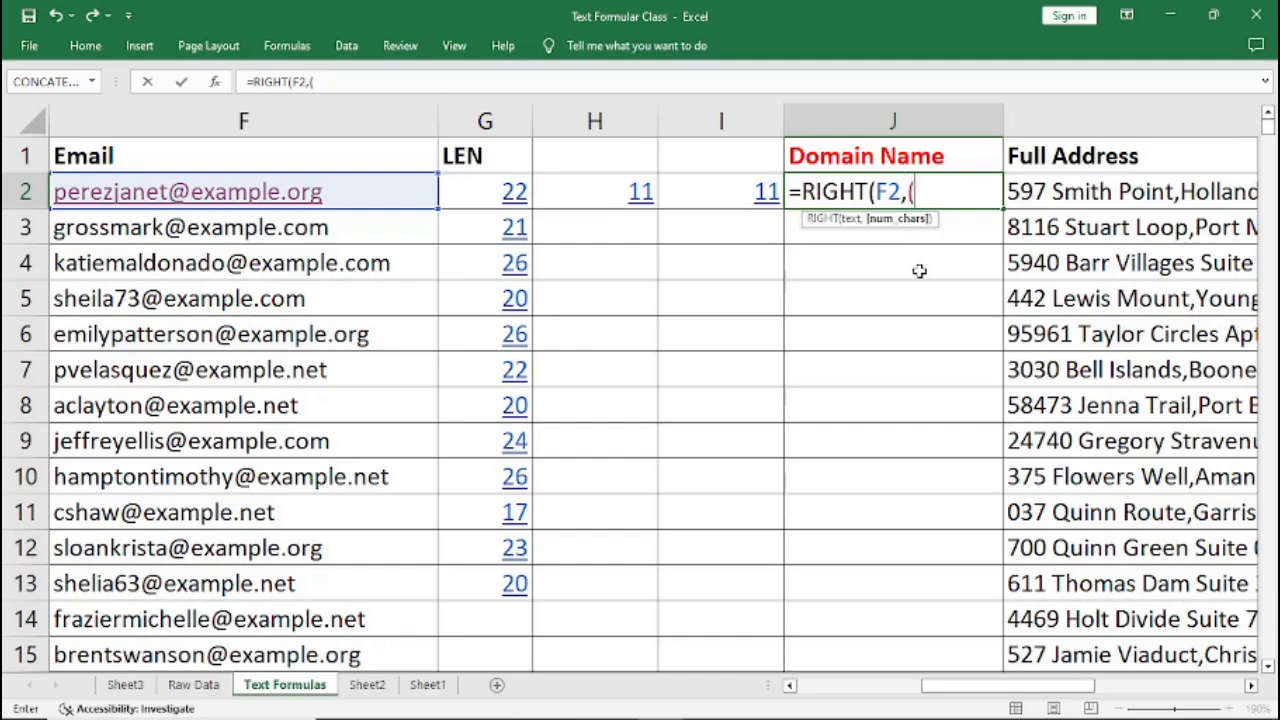
pyautogui.write(')')
pyautogui.click(930, 195)
pyautogui.write(',')
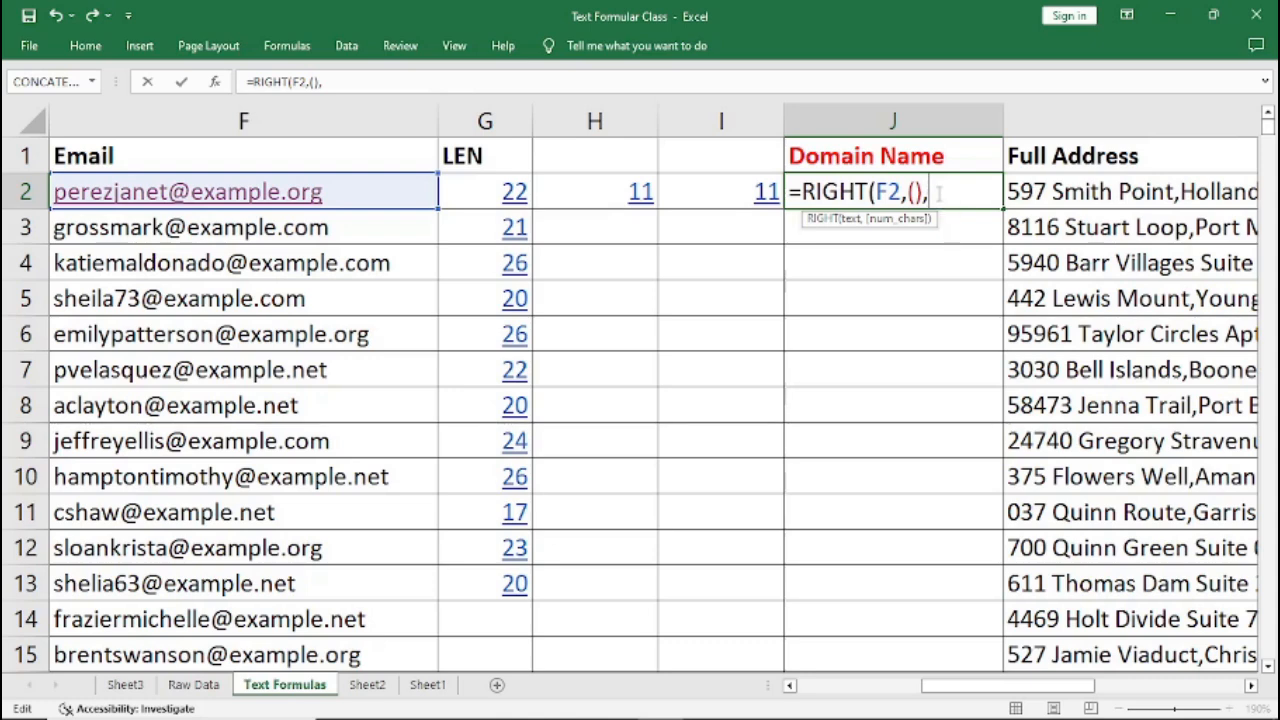
pyautogui.press('BackSpace')
pyautogui.write(')')
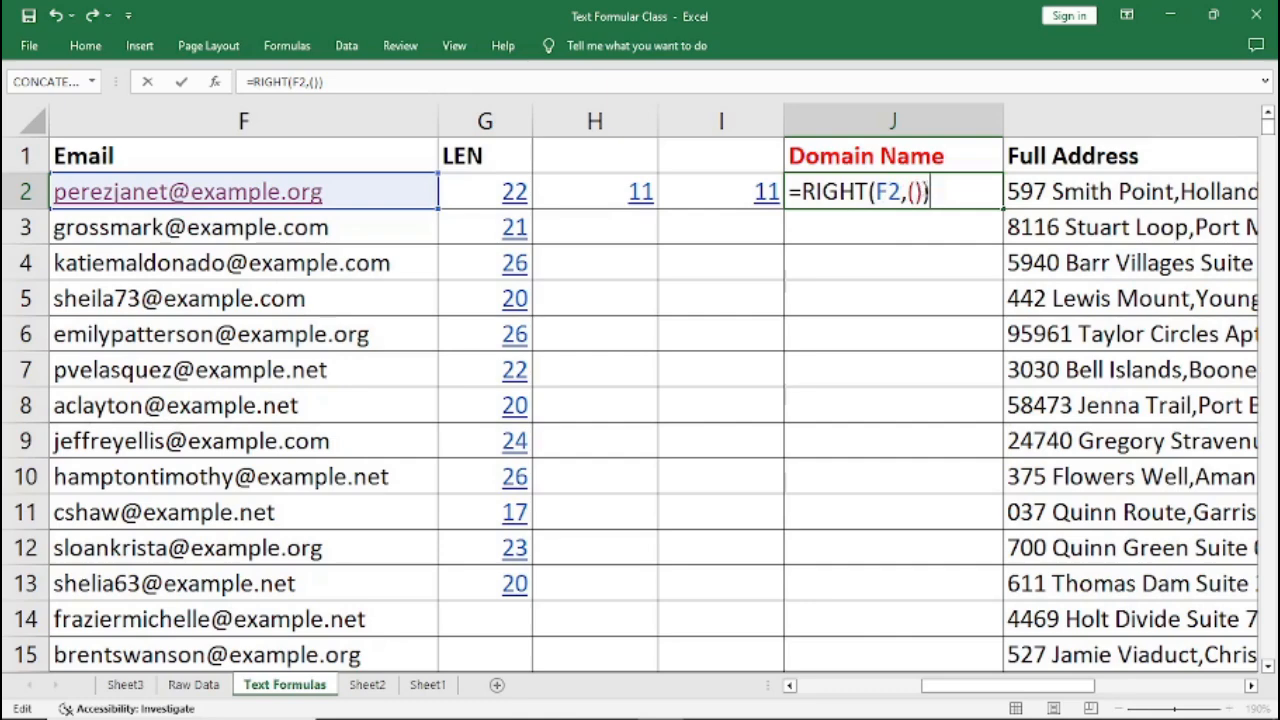
# Step: Nest FIND("@",F2) inside the inner parentheses of the RIGHT formula in J2
pyautogui.click(914, 192)
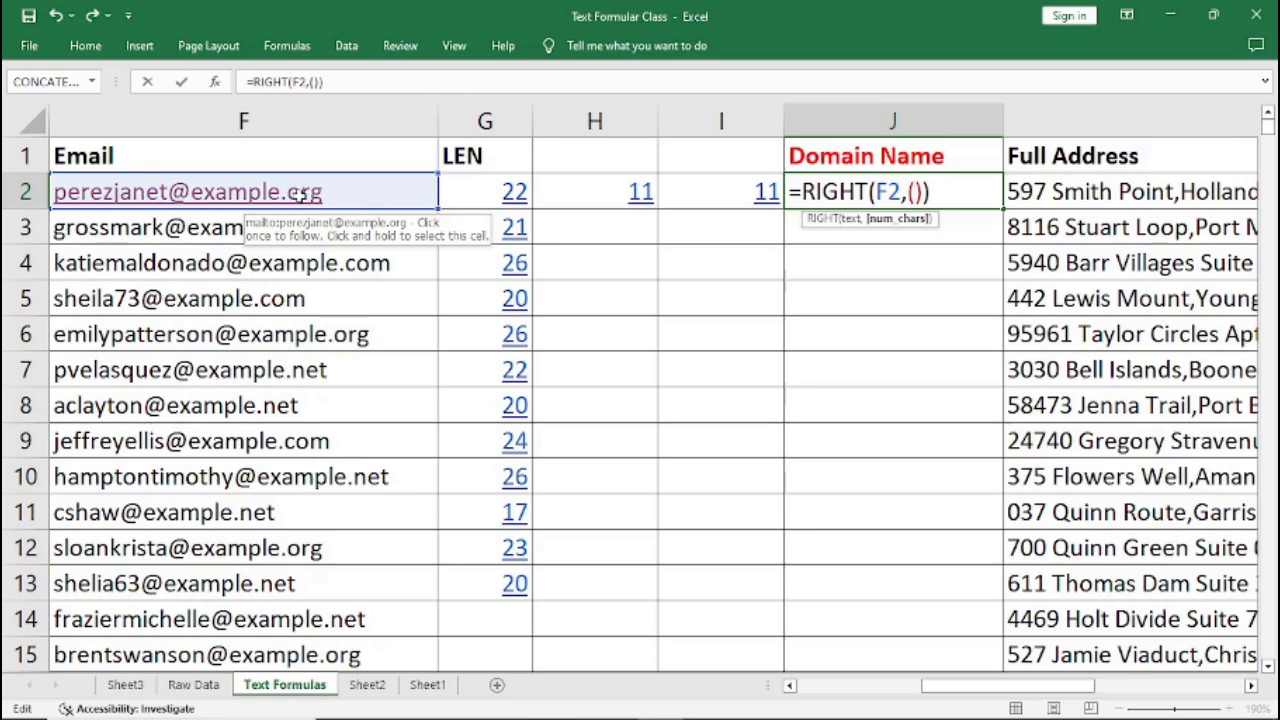
pyautogui.write('FIND')
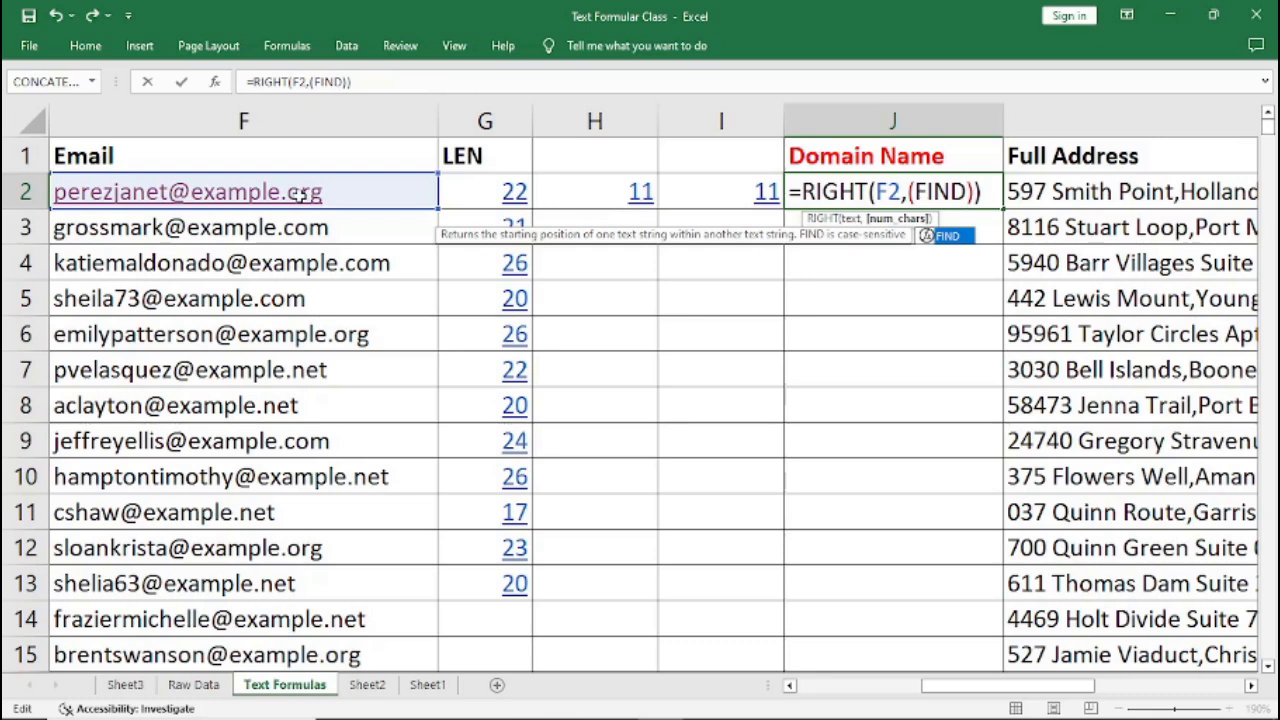
pyautogui.write('(')
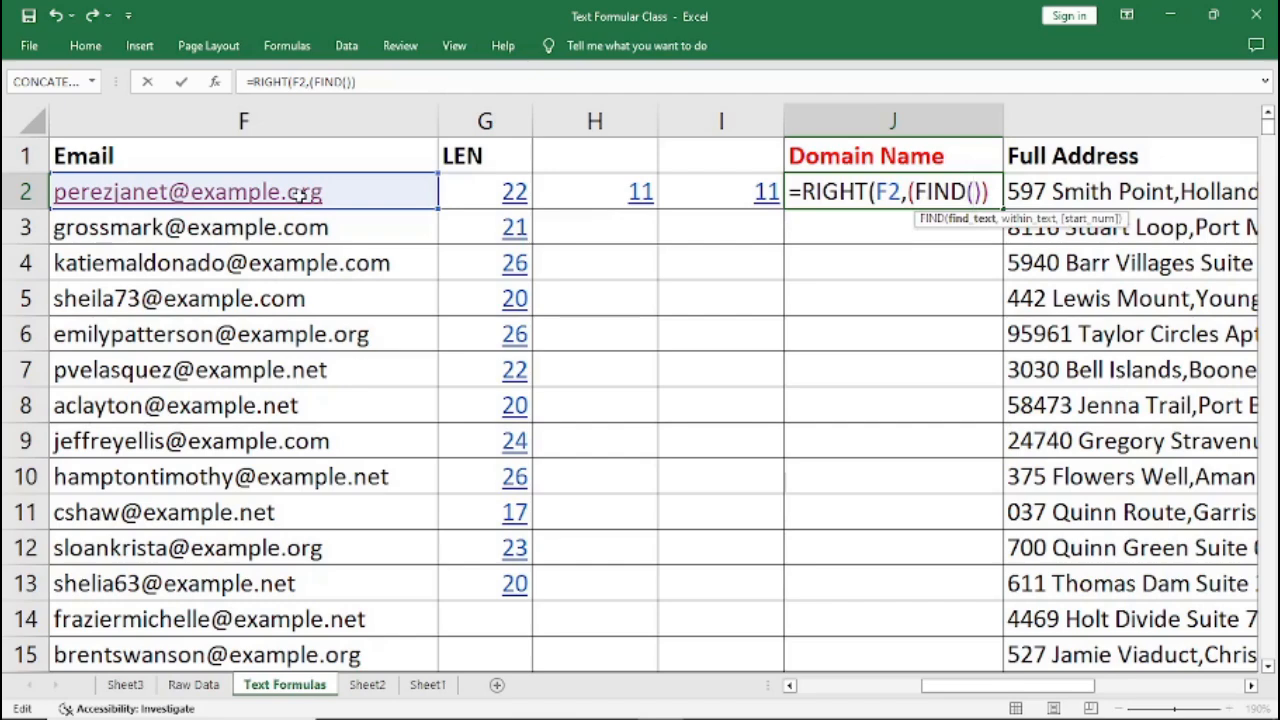
pyautogui.write('"')
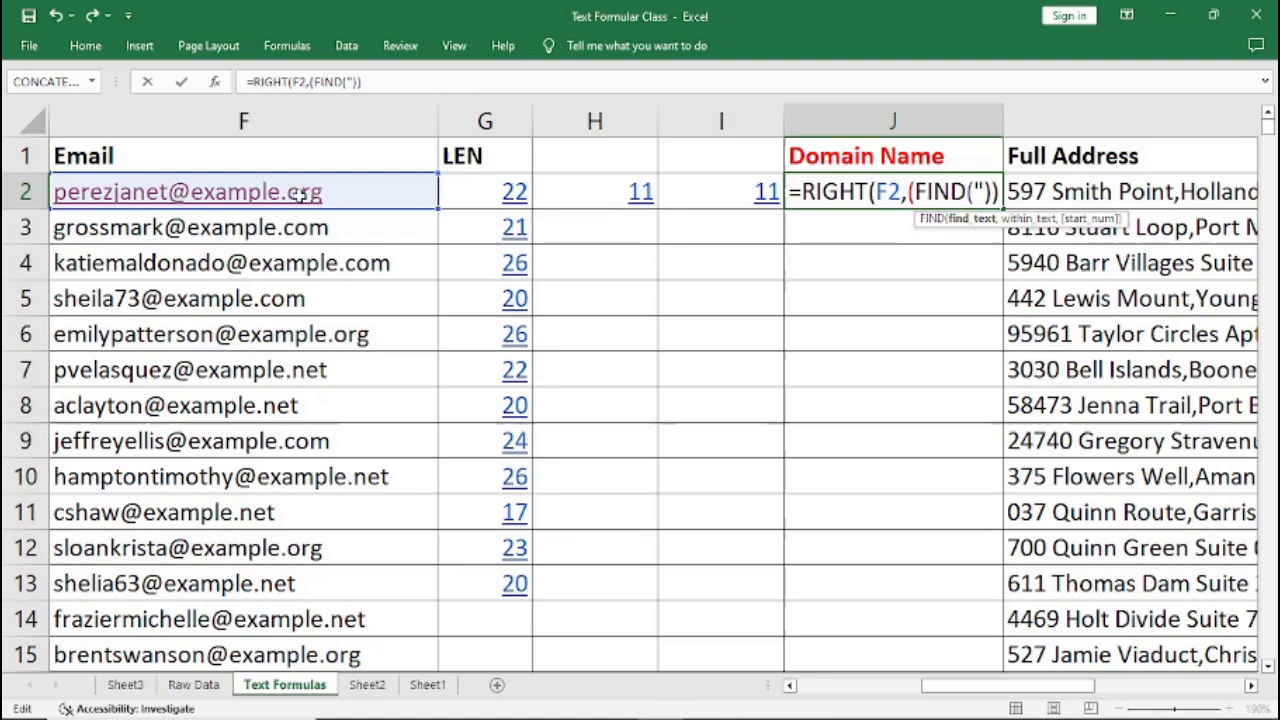
pyautogui.write('2')
pyautogui.press('BackSpace')
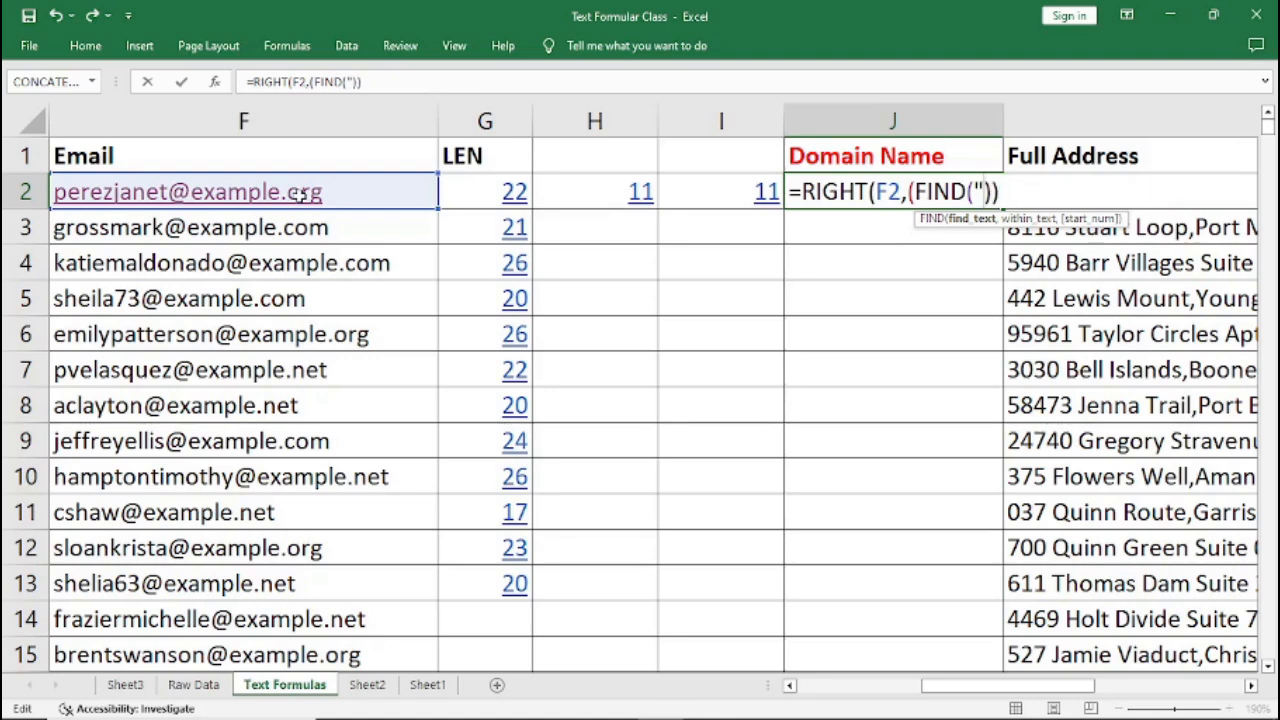
pyautogui.write('@"')
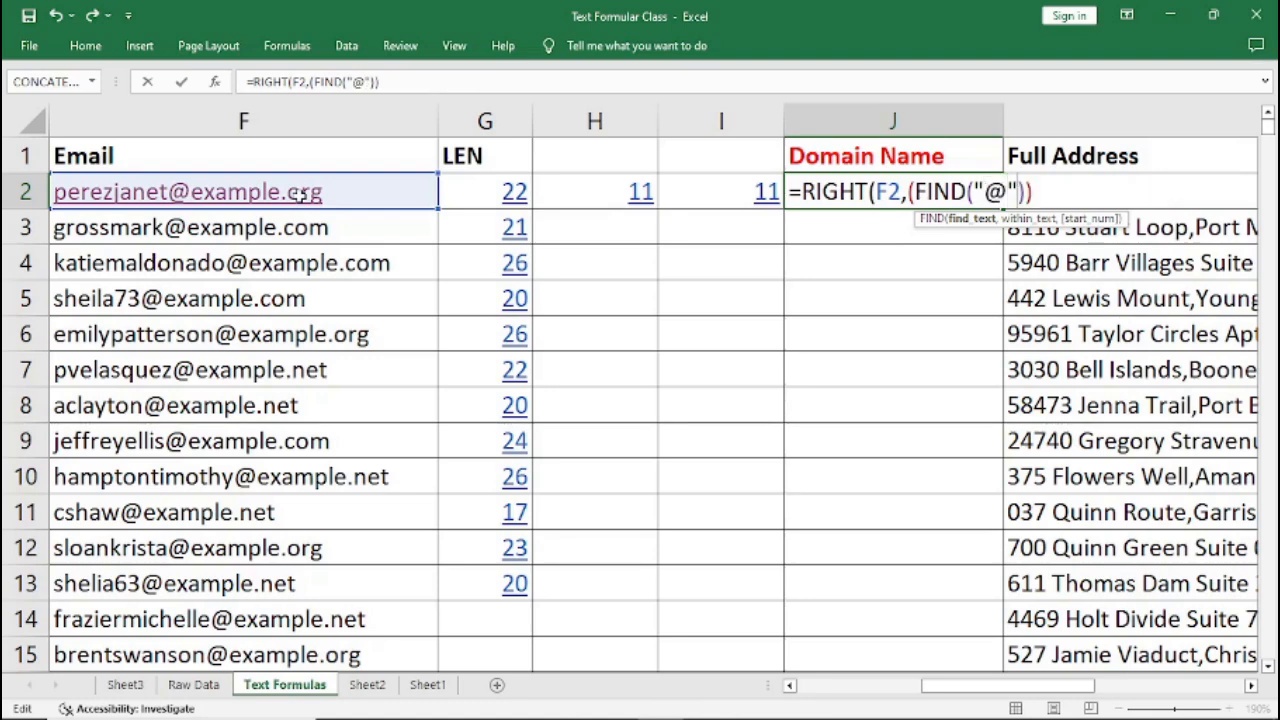
pyautogui.write(',')
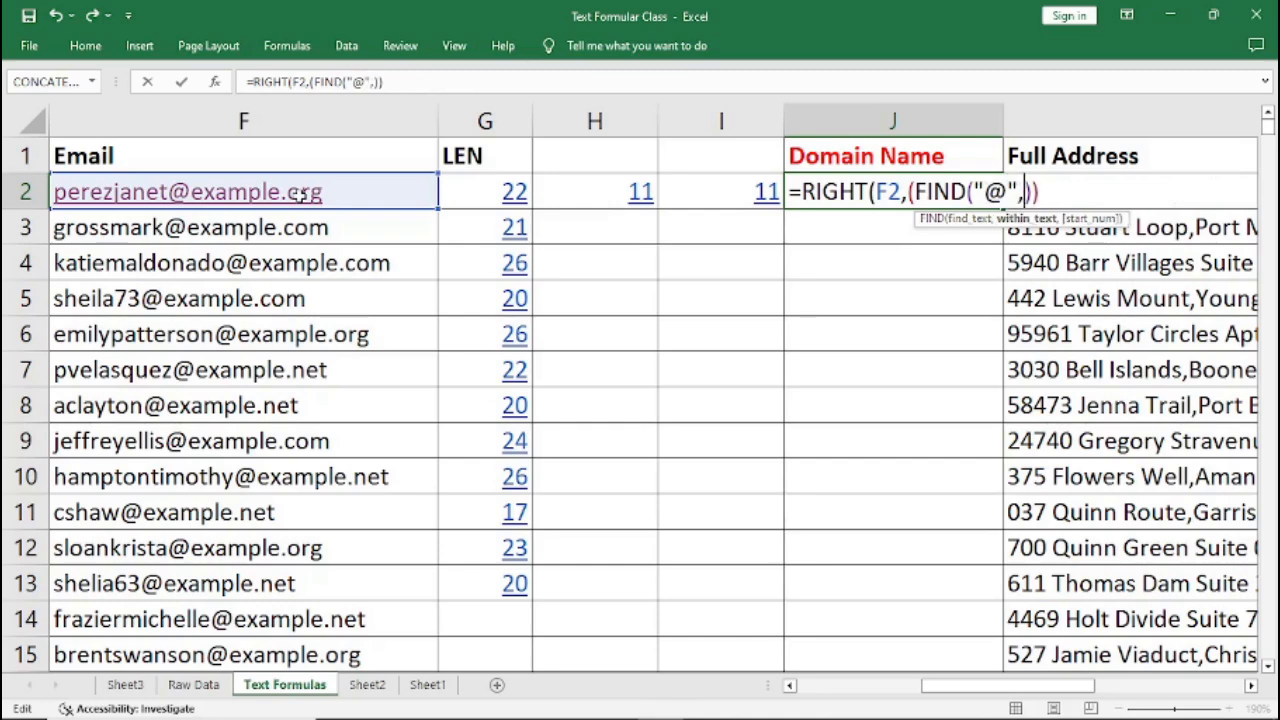
pyautogui.write('F')
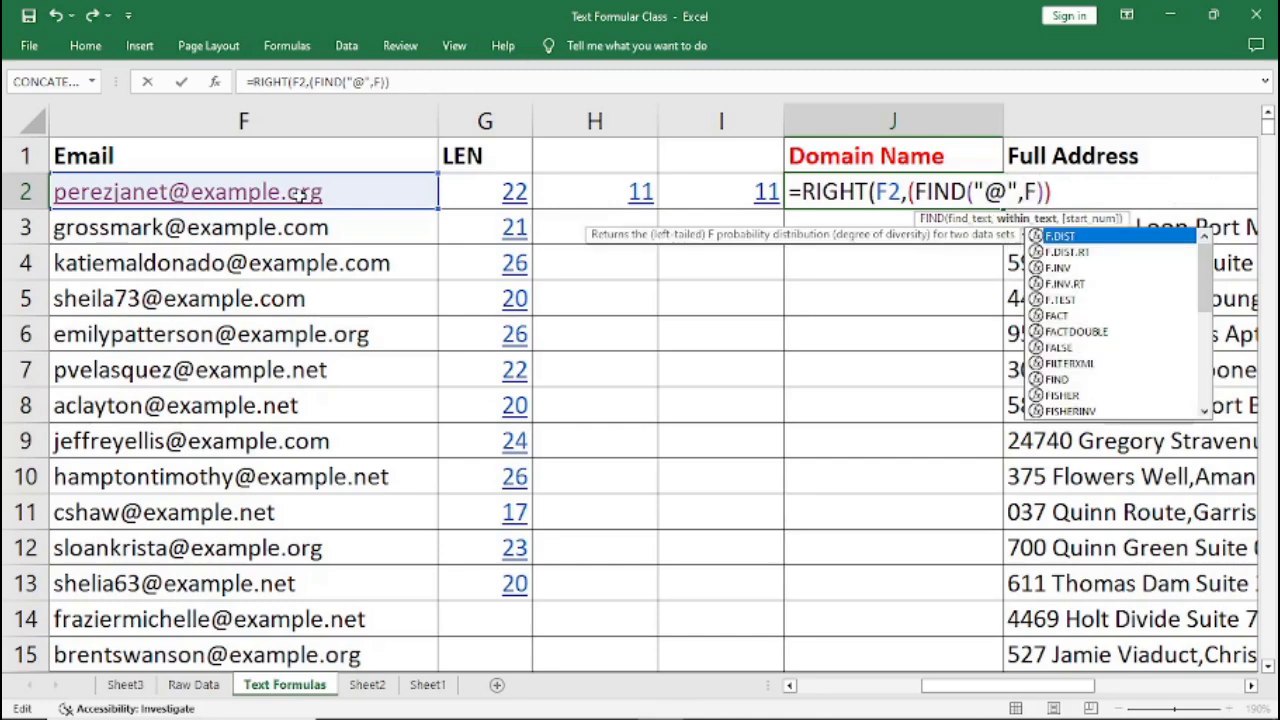
pyautogui.write('2')
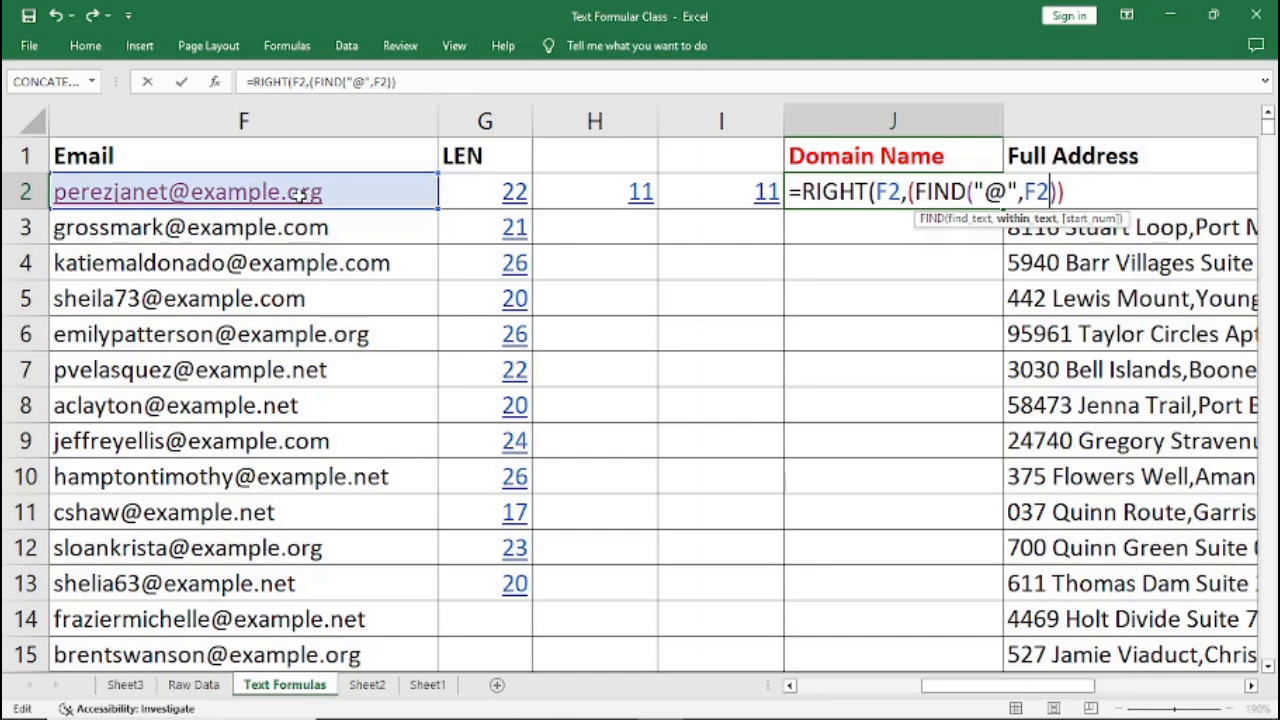
pyautogui.write(')')
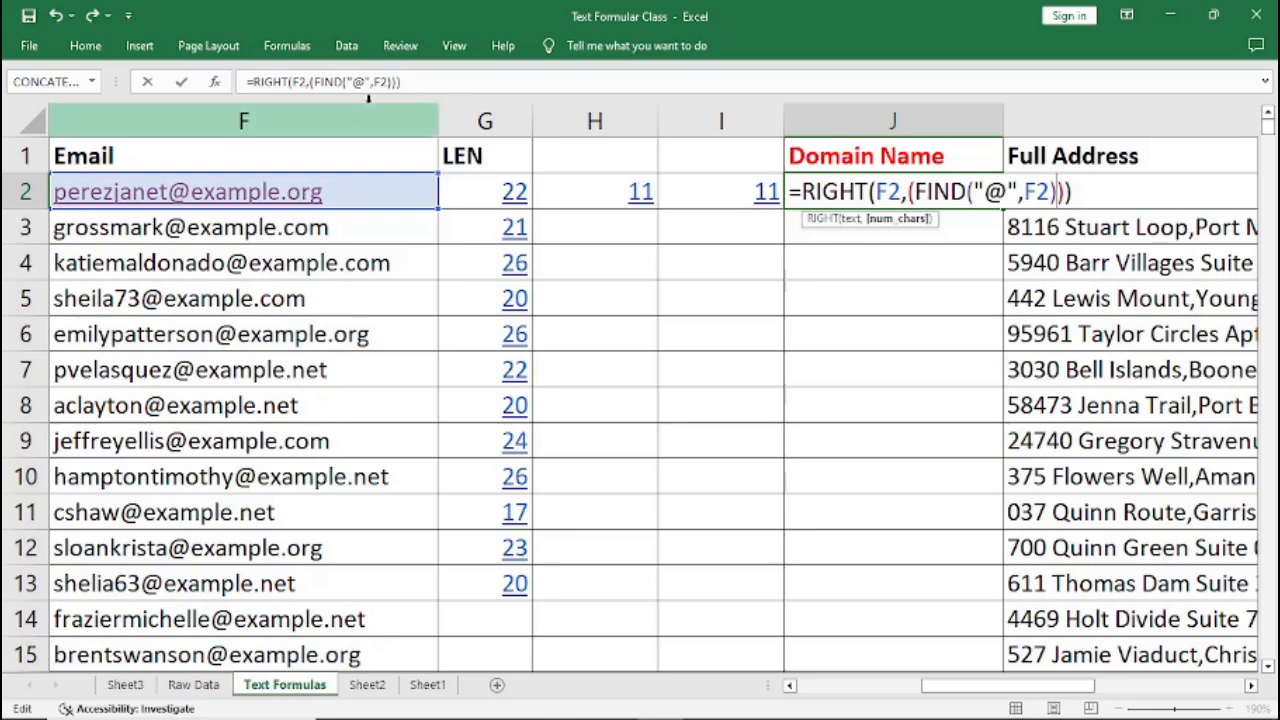
# Step: Insert LEN(F2)- before FIND in J2, making the formula =RIGHT(F2,(LEN(F2)-FIND("@",F2)))
pyautogui.click(907, 191)
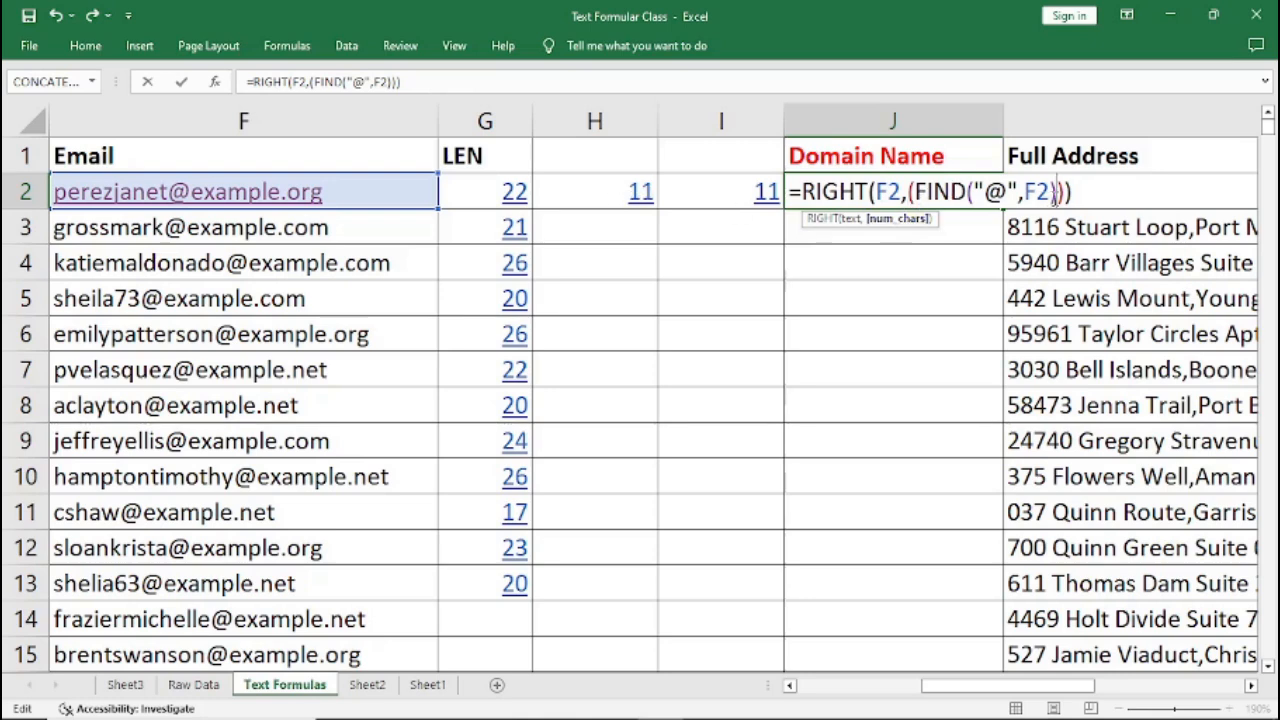
pyautogui.click(1057, 192)
pyautogui.press('Right')
pyautogui.click(914, 206)
pyautogui.write('L')
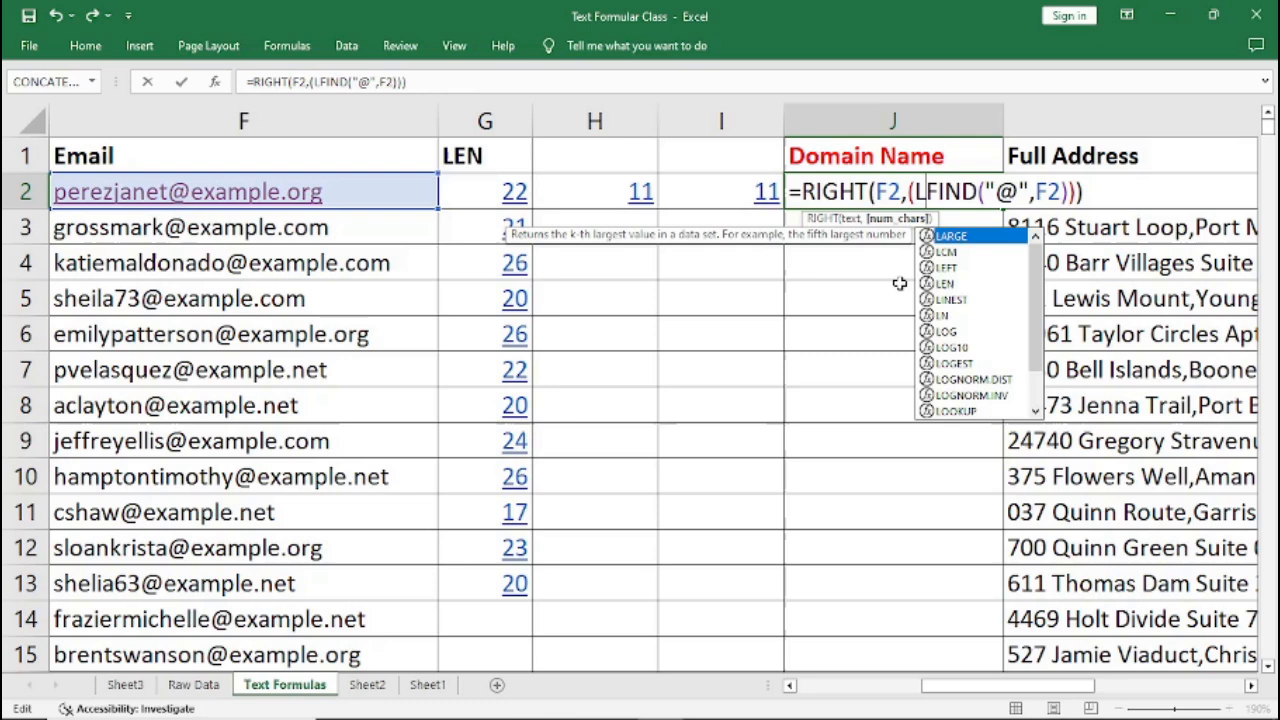
pyautogui.write('EN')
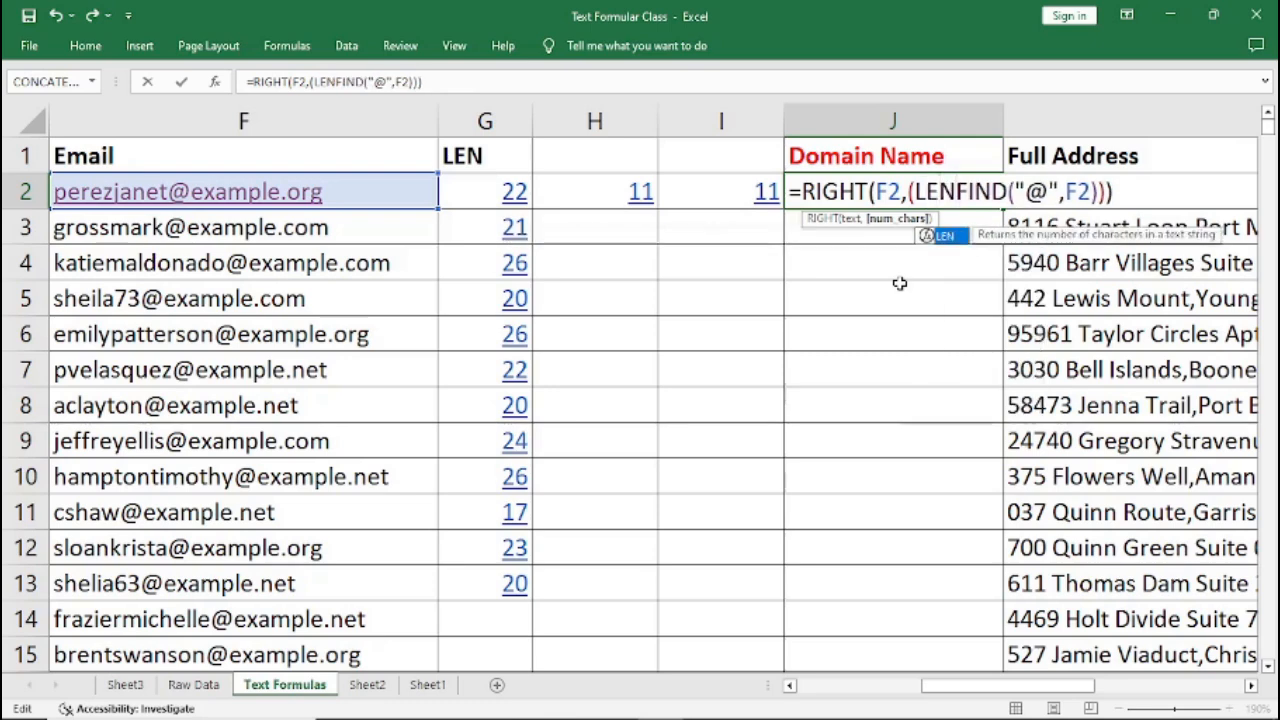
pyautogui.write('(')
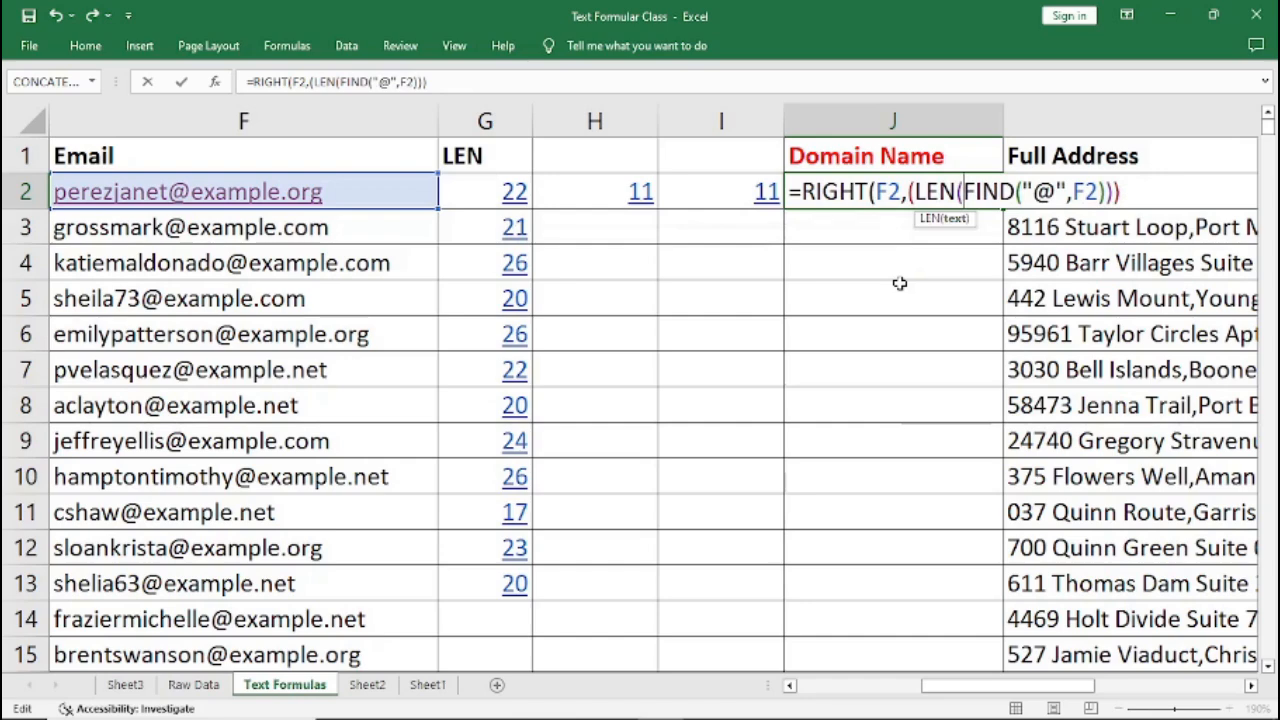
pyautogui.write('F')
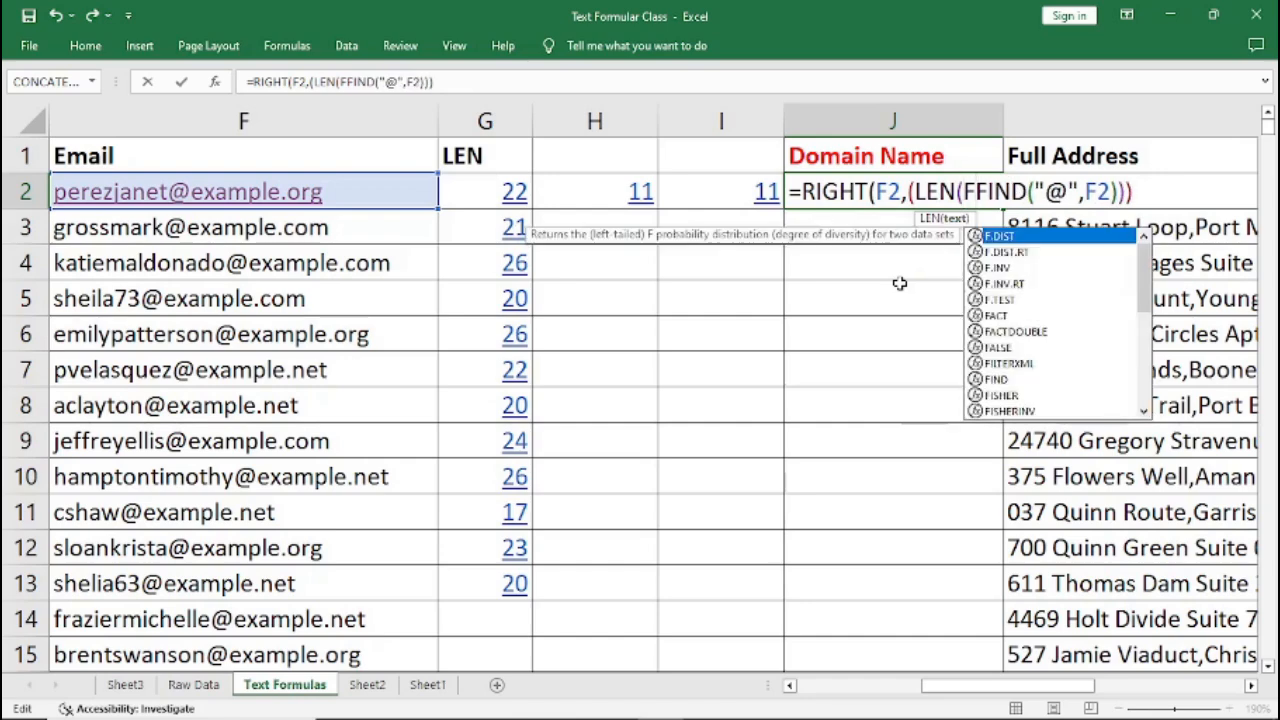
pyautogui.write('2')
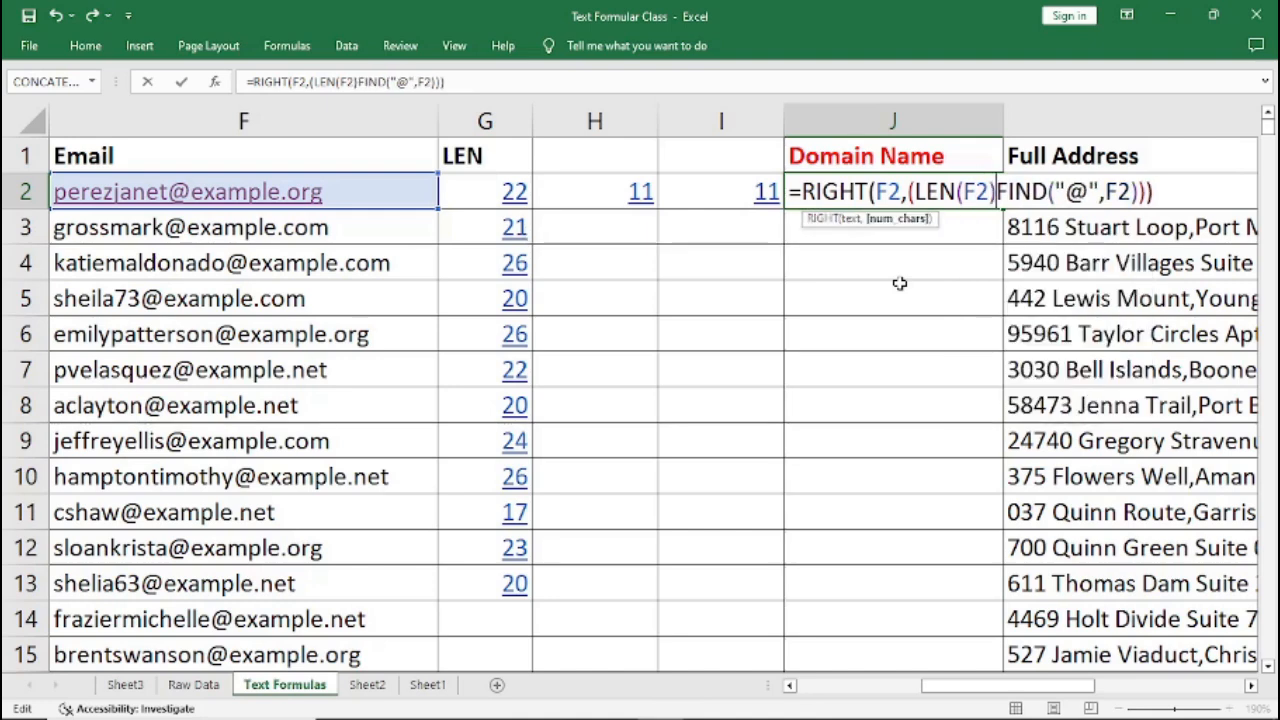
pyautogui.write(')-')
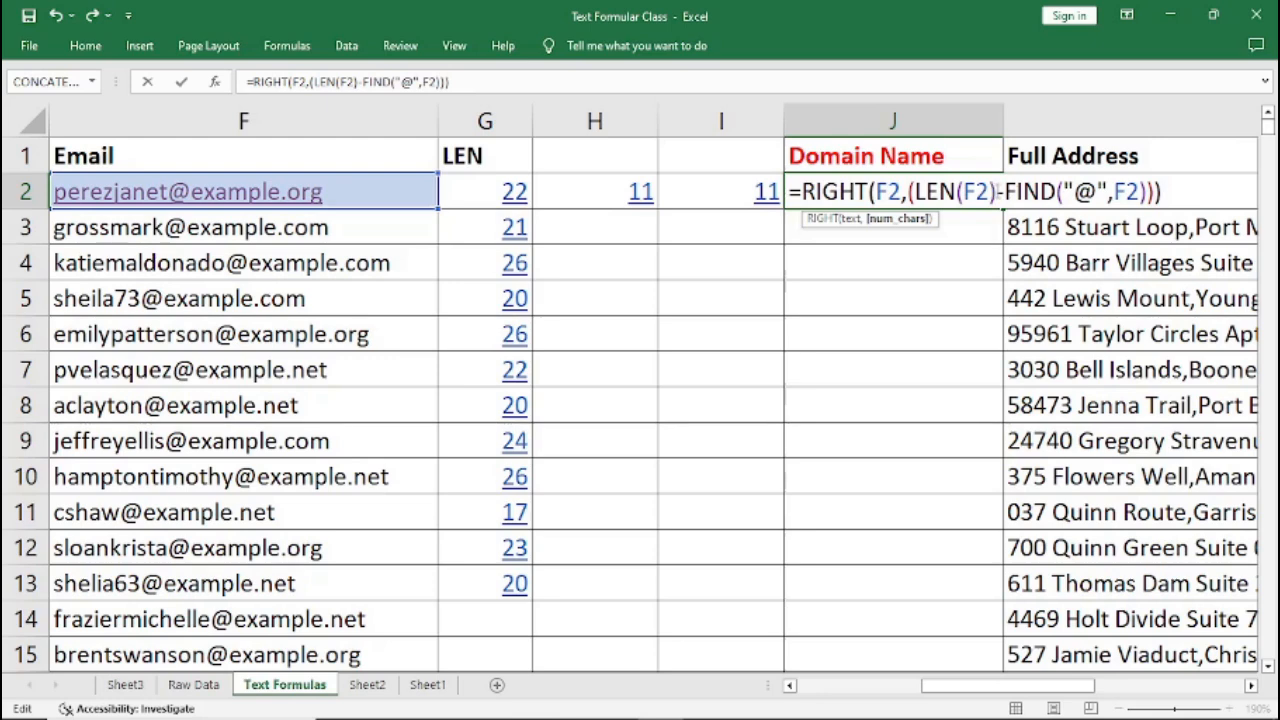
# Step: Examine the LEN(F2) and FIND("@",F2) parts of the character-count argument in J2
pyautogui.moveTo(998, 192); pyautogui.dragTo(915, 192)
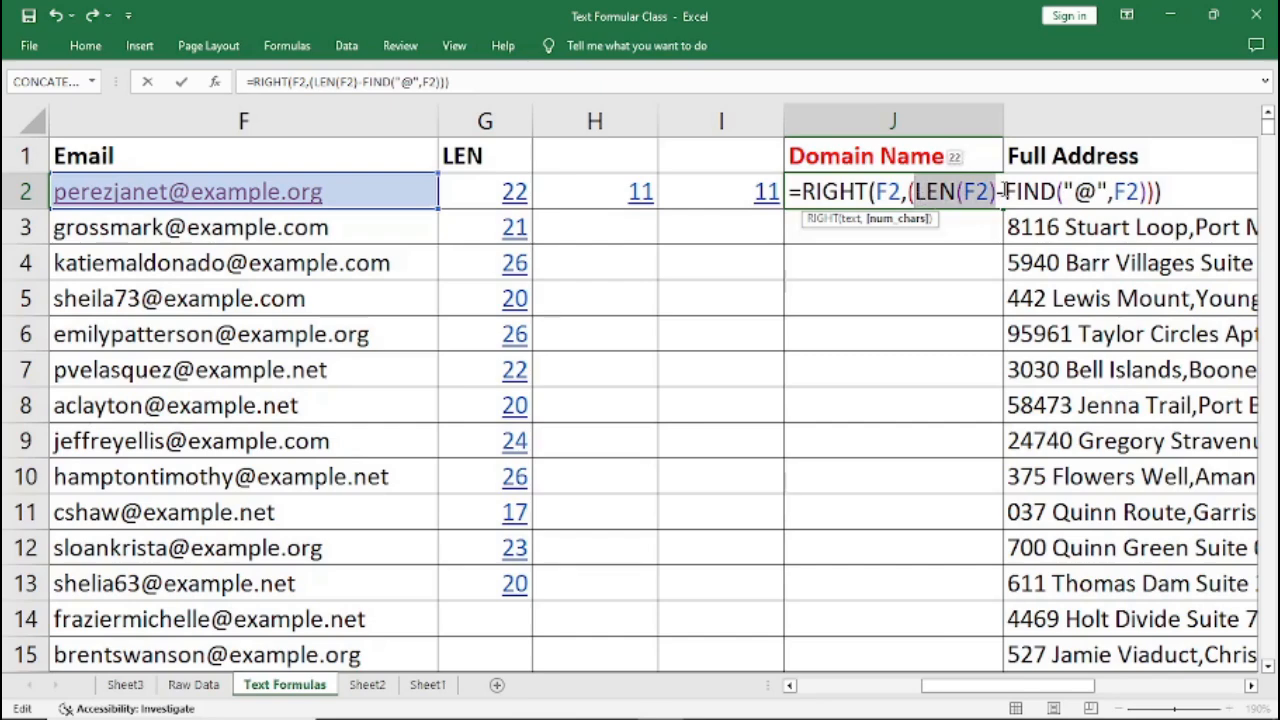
pyautogui.click(1003, 192)
pyautogui.moveTo(1003, 192); pyautogui.dragTo(1147, 192)
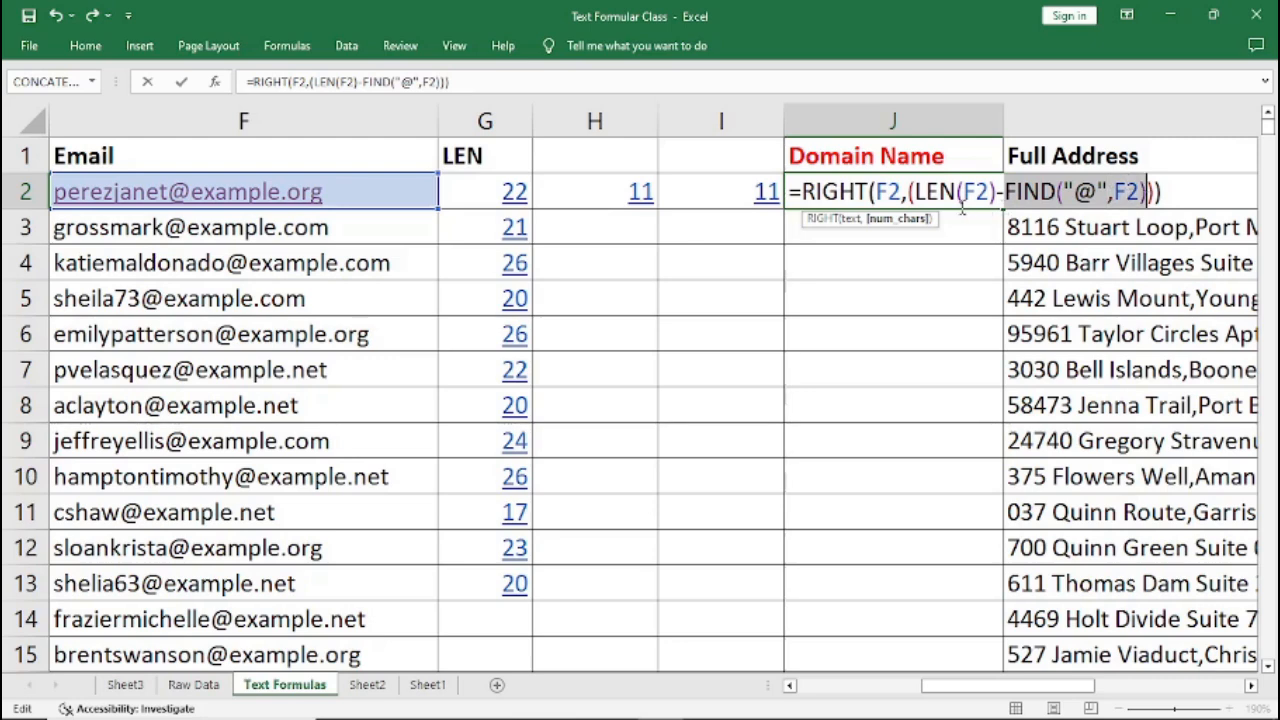
pyautogui.moveTo(1000, 192); pyautogui.dragTo(908, 192)
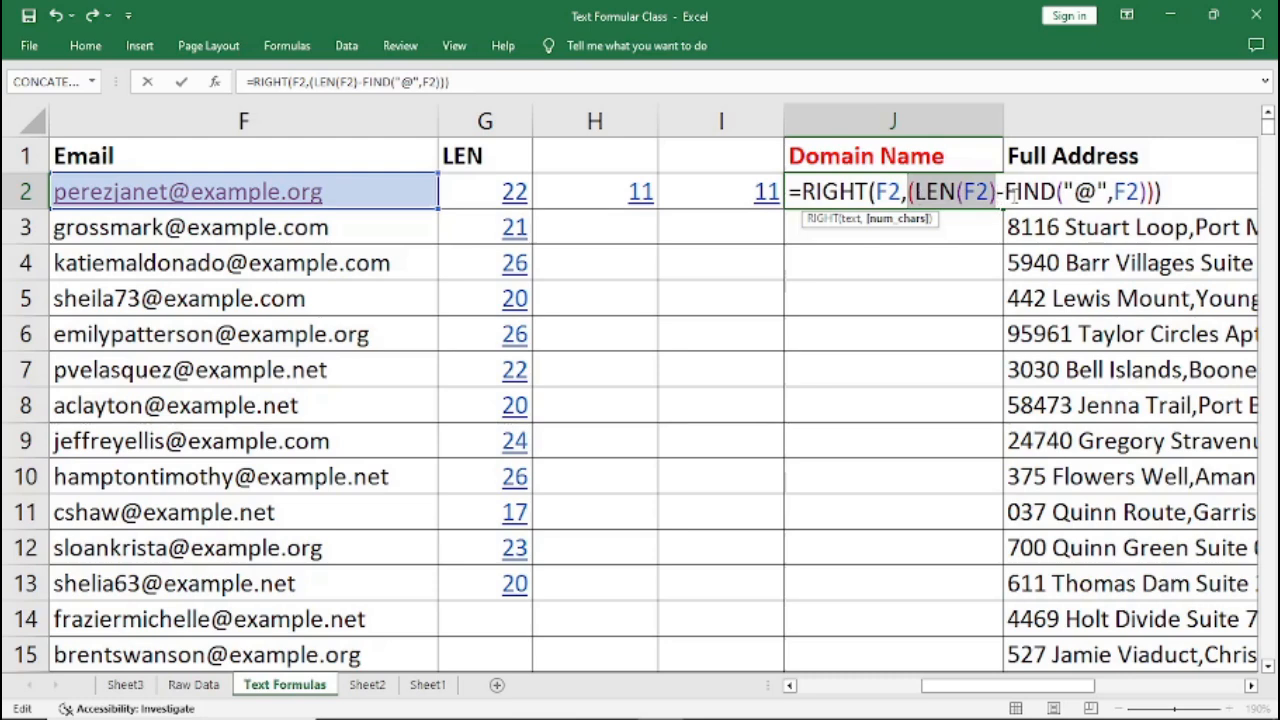
pyautogui.click(998, 191)
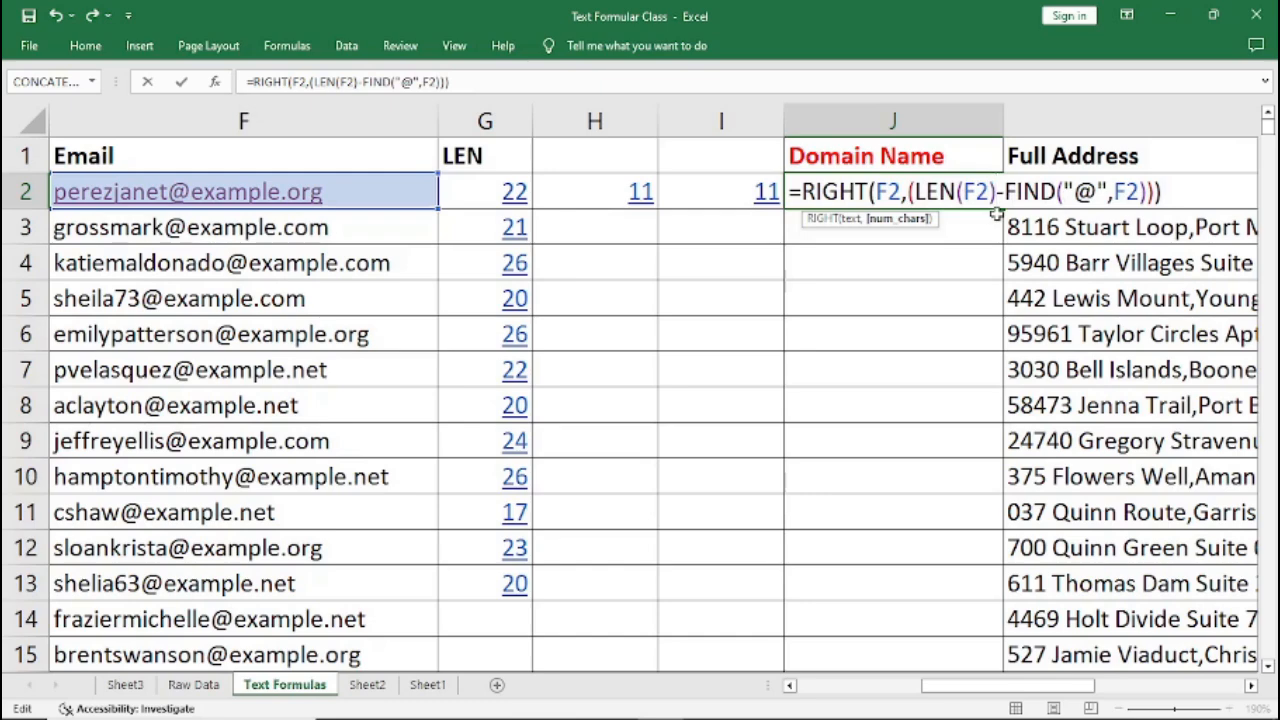
pyautogui.write('0')
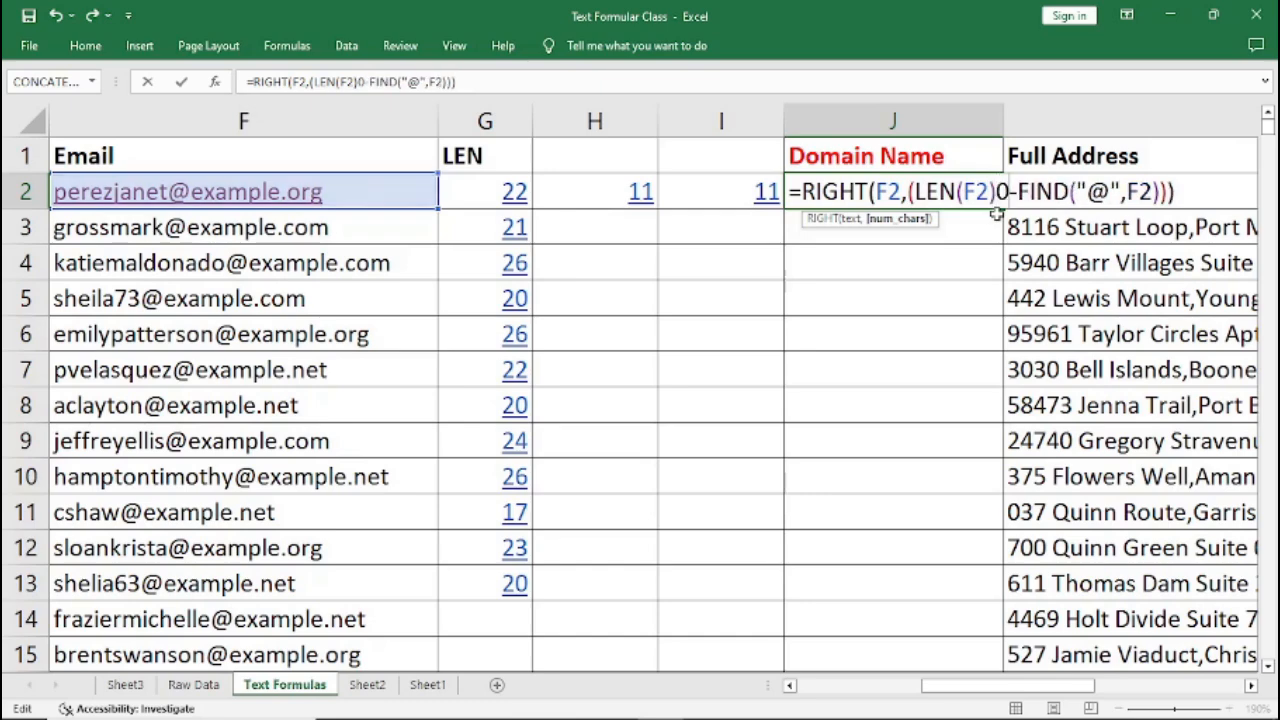
pyautogui.press('BackSpace')
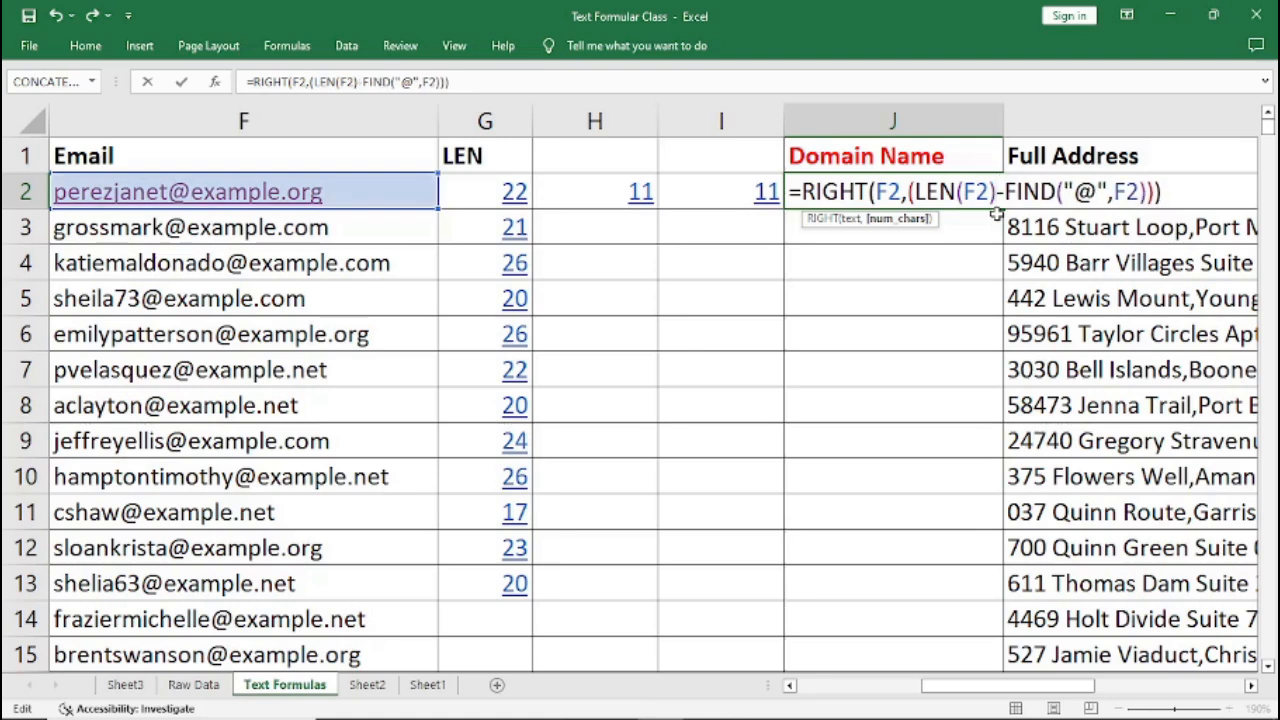
# Step: Add a closing parenthesis after LEN(F2) in the J2 formula so this part reads (LEN(F2))
pyautogui.write(')')
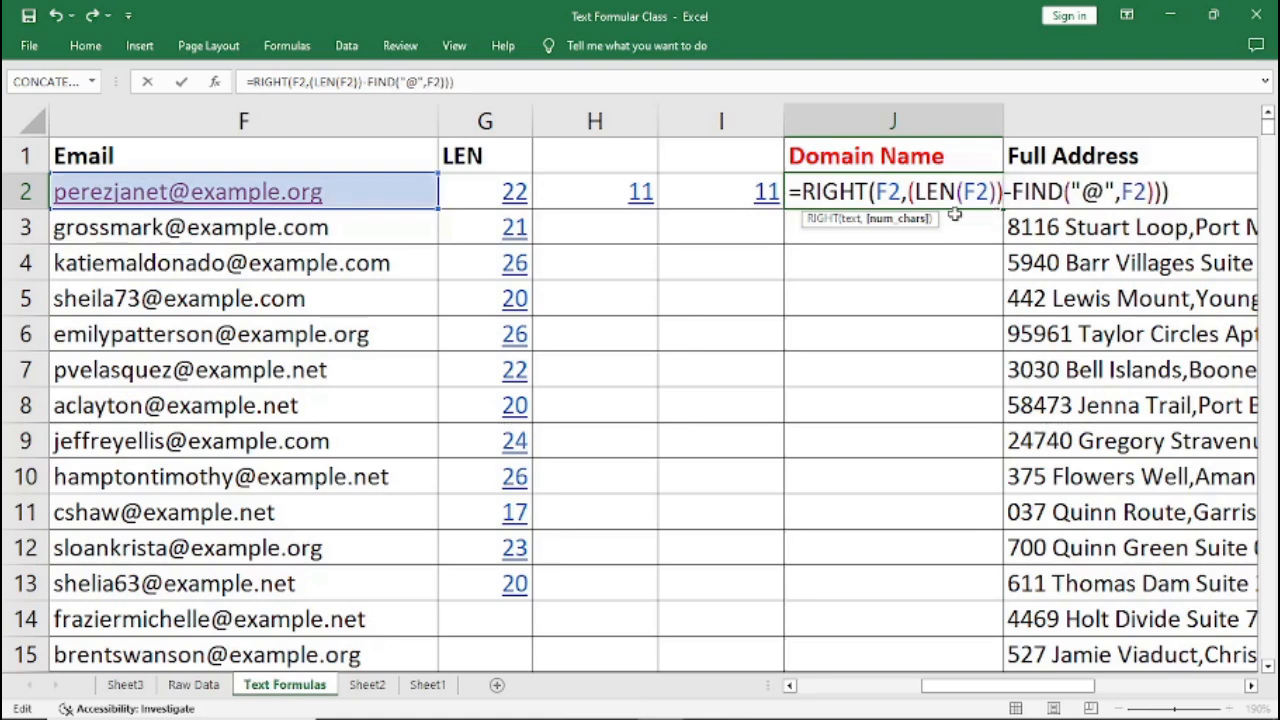
pyautogui.moveTo(1005, 192); pyautogui.dragTo(908, 192)
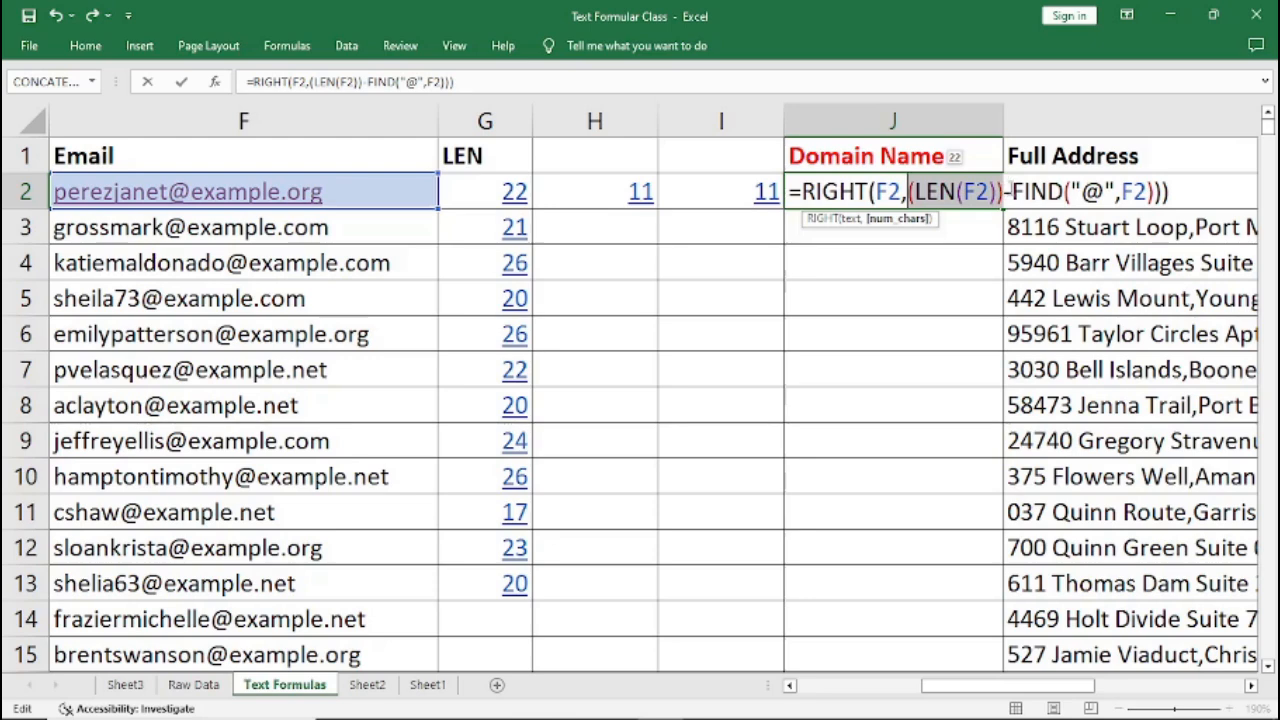
pyautogui.click(1012, 192)
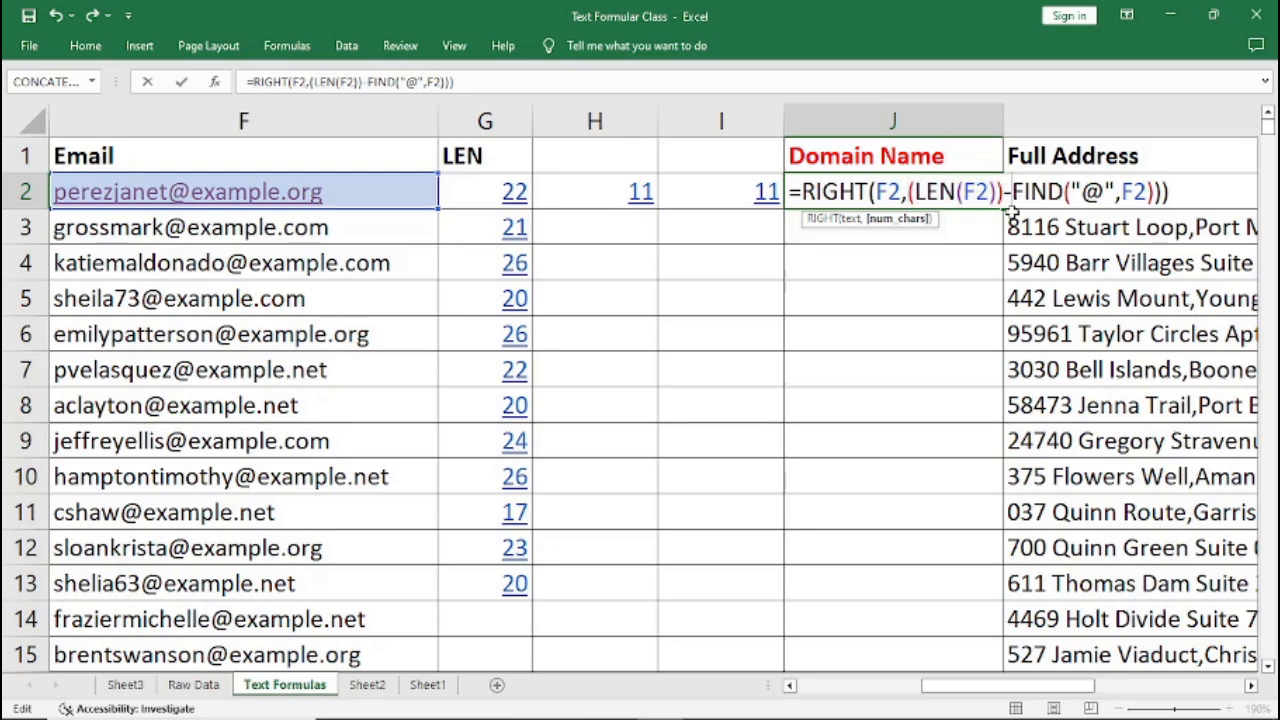
# Step: Open a parenthesis before FIND in J2 and enter the formula =RIGHT(F2,(LEN(F2))-(FIND("@",F2)))
pyautogui.write('(')
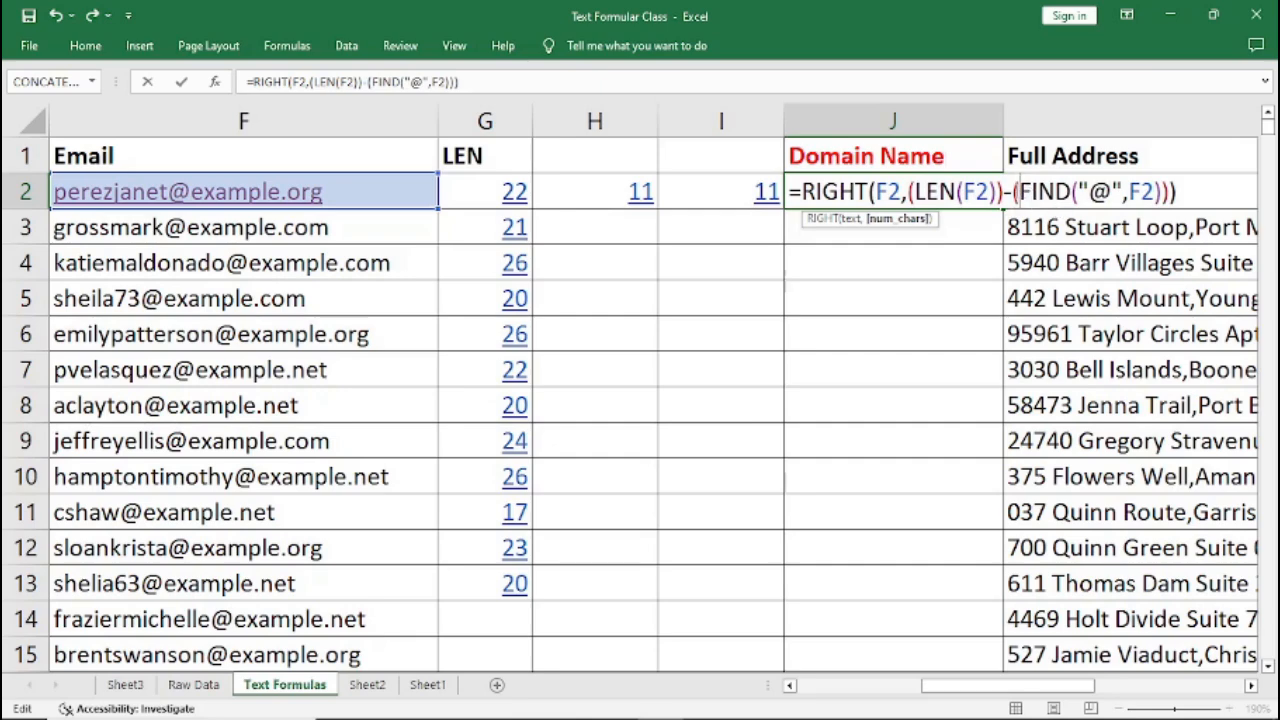
pyautogui.press('Left')
pyautogui.hotkey('shift', 'Right')
pyautogui.hotkey('shift', 'Right')
pyautogui.hotkey('shift', 'Right')
pyautogui.hotkey('shift', 'Right')
pyautogui.hotkey('shift', 'Right')
pyautogui.hotkey('shift', 'Right')
pyautogui.hotkey('shift', 'Right')
pyautogui.hotkey('shift', 'Right')
pyautogui.hotkey('shift', 'Right')
pyautogui.hotkey('shift', 'Right')
pyautogui.hotkey('shift', 'Right')
pyautogui.hotkey('shift', 'Right')
pyautogui.hotkey('shift', 'Right')
pyautogui.hotkey('shift', 'Right')
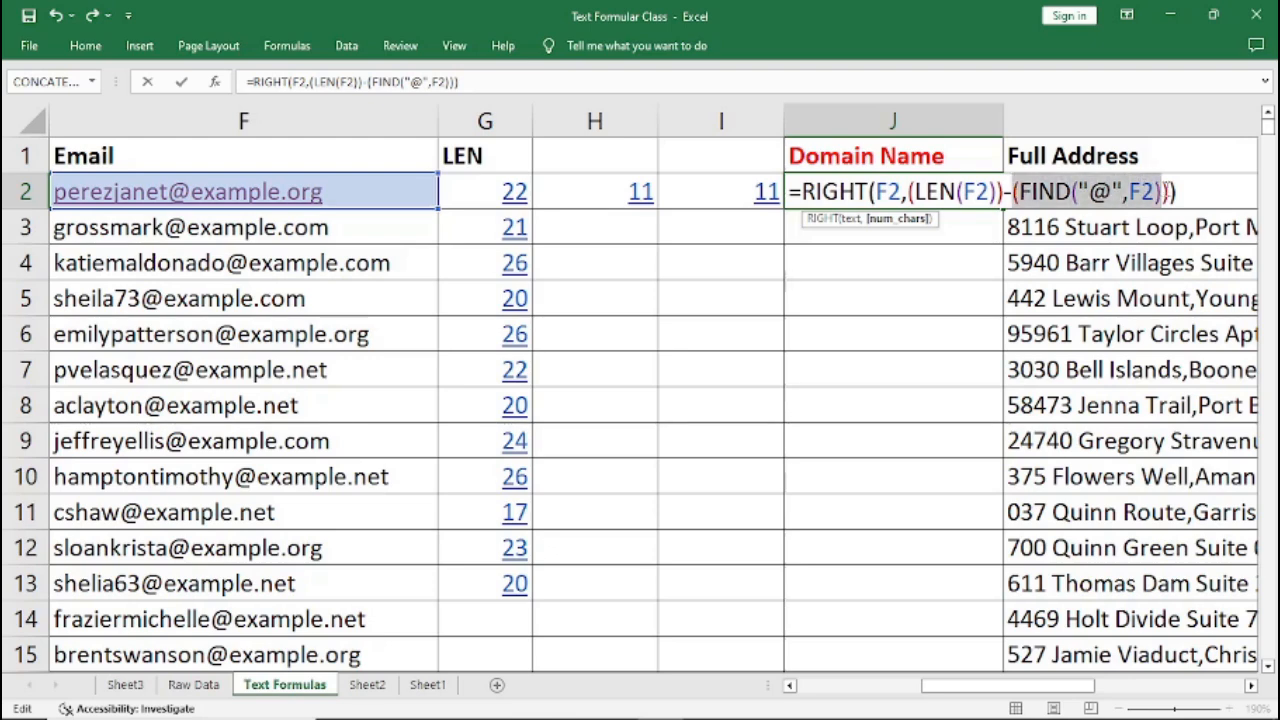
pyautogui.hotkey('shift', 'Right')
pyautogui.press('Return')
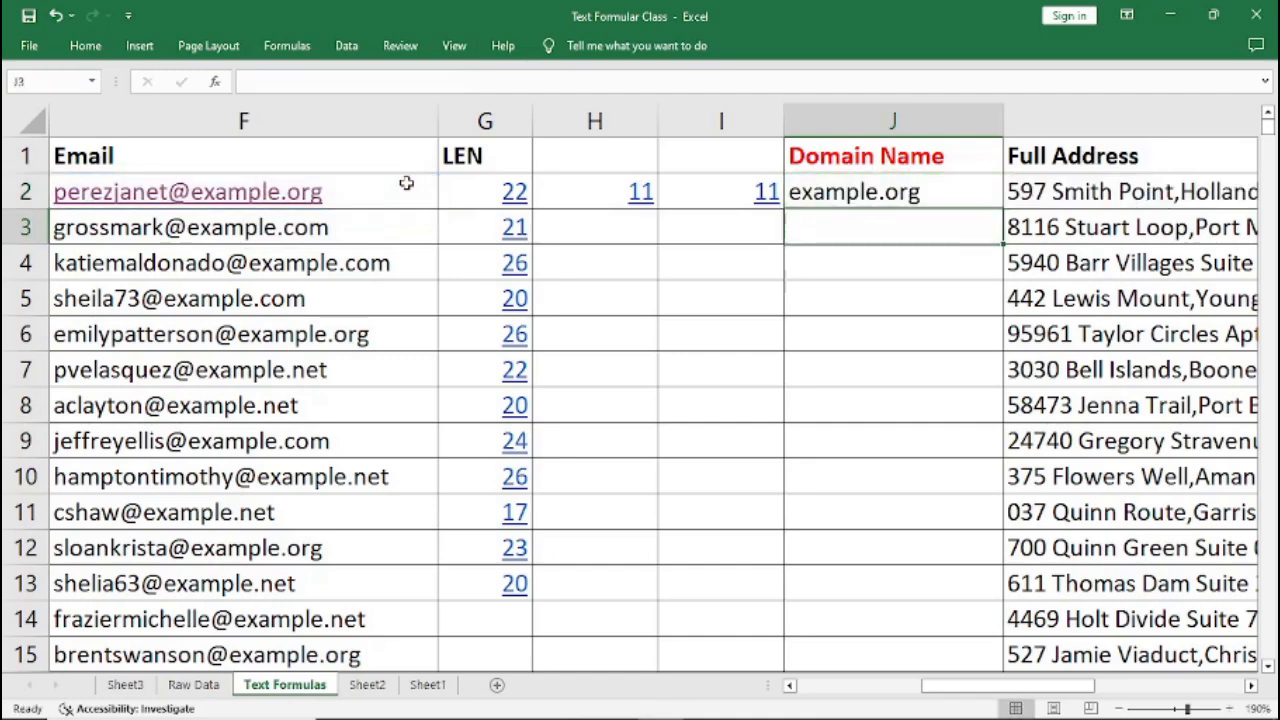
# Step: Fill the domain name formula from J2 down through J15
pyautogui.click(846, 190)
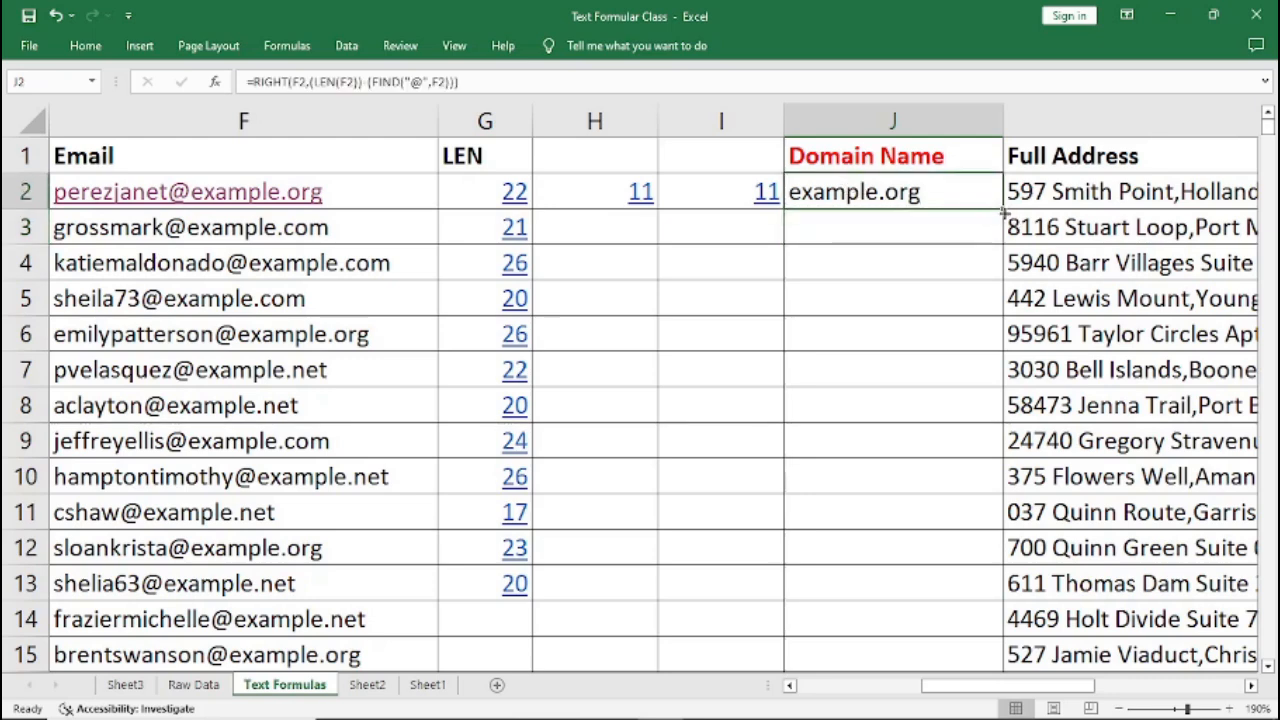
pyautogui.moveTo(1002, 209); pyautogui.dragTo(988, 665)
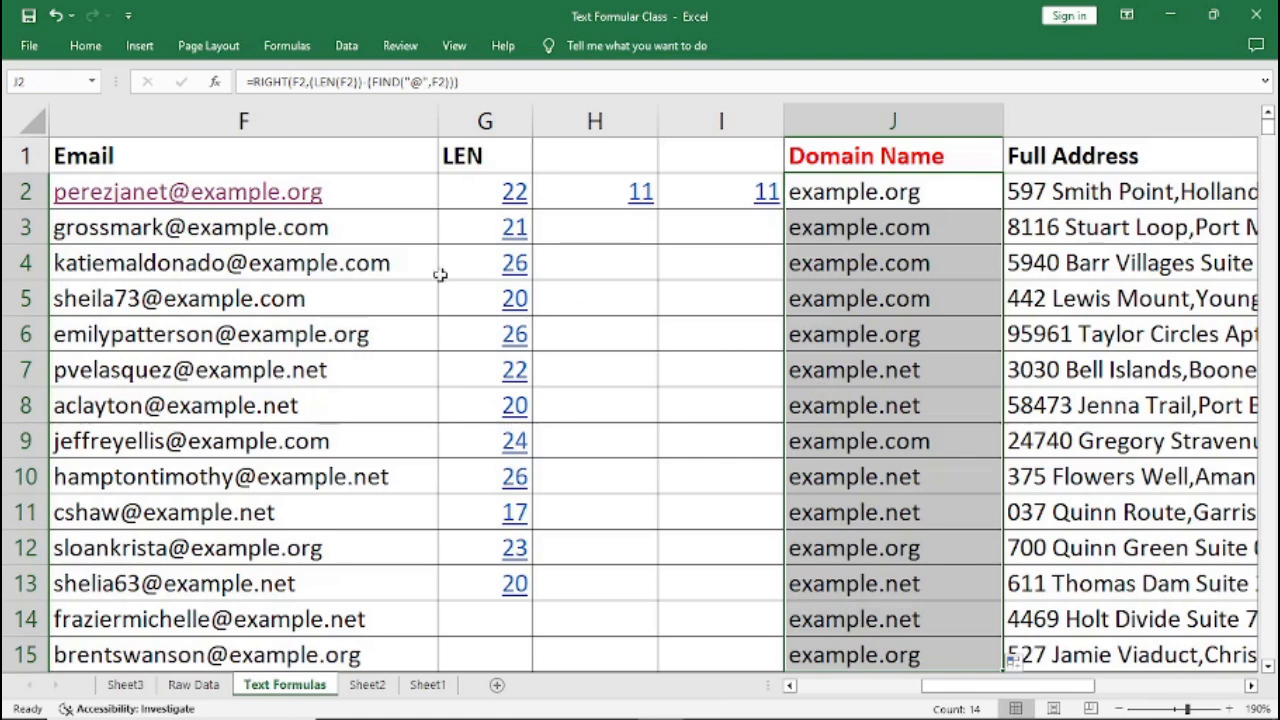
# Step: Change the domain of the e-mail address in F3 to exam.com to test the Domain Name formula
pyautogui.click(250, 229)
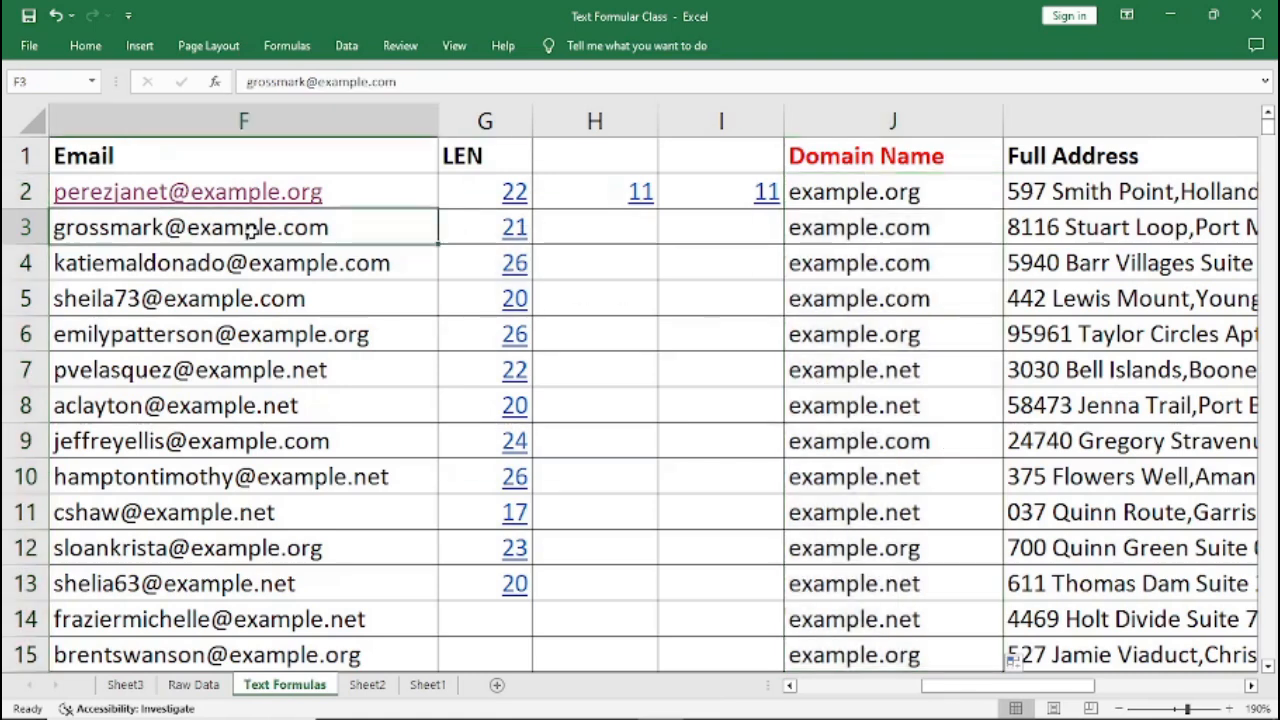
pyautogui.doubleClick(228, 229)
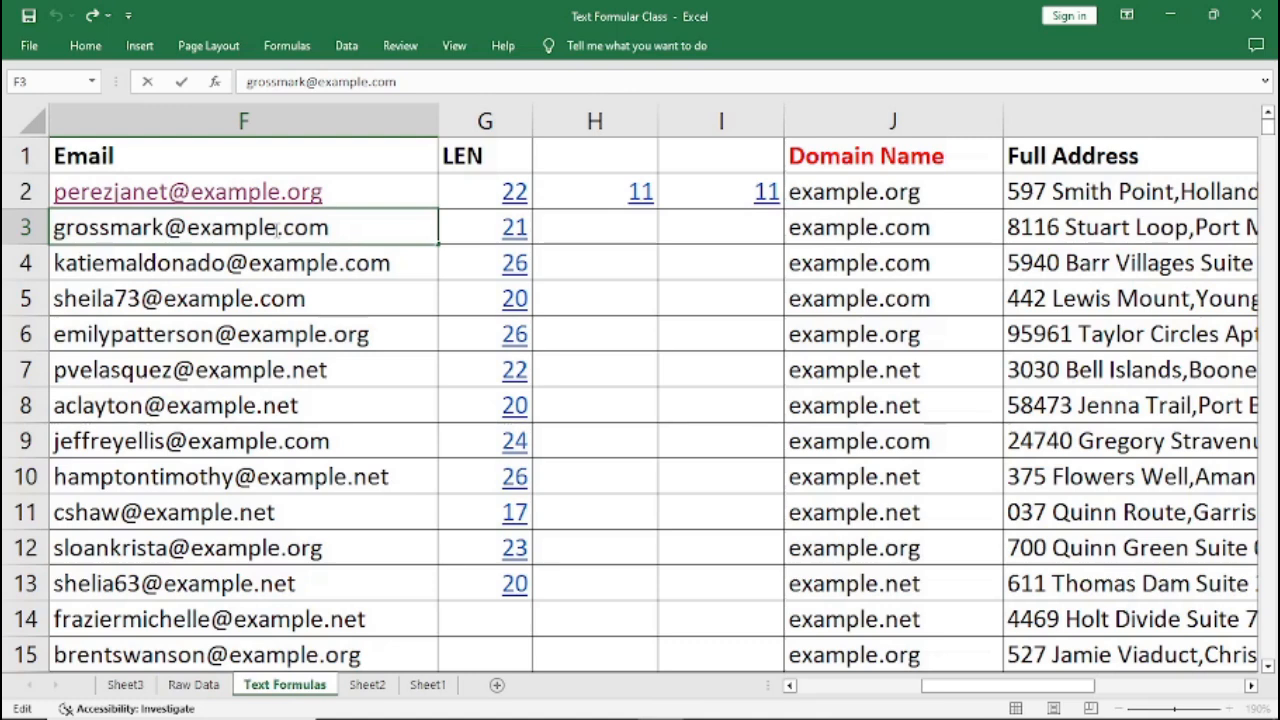
pyautogui.press('BackSpace')
pyautogui.press('BackSpace')
pyautogui.press('BackSpace')
pyautogui.press('BackSpace')
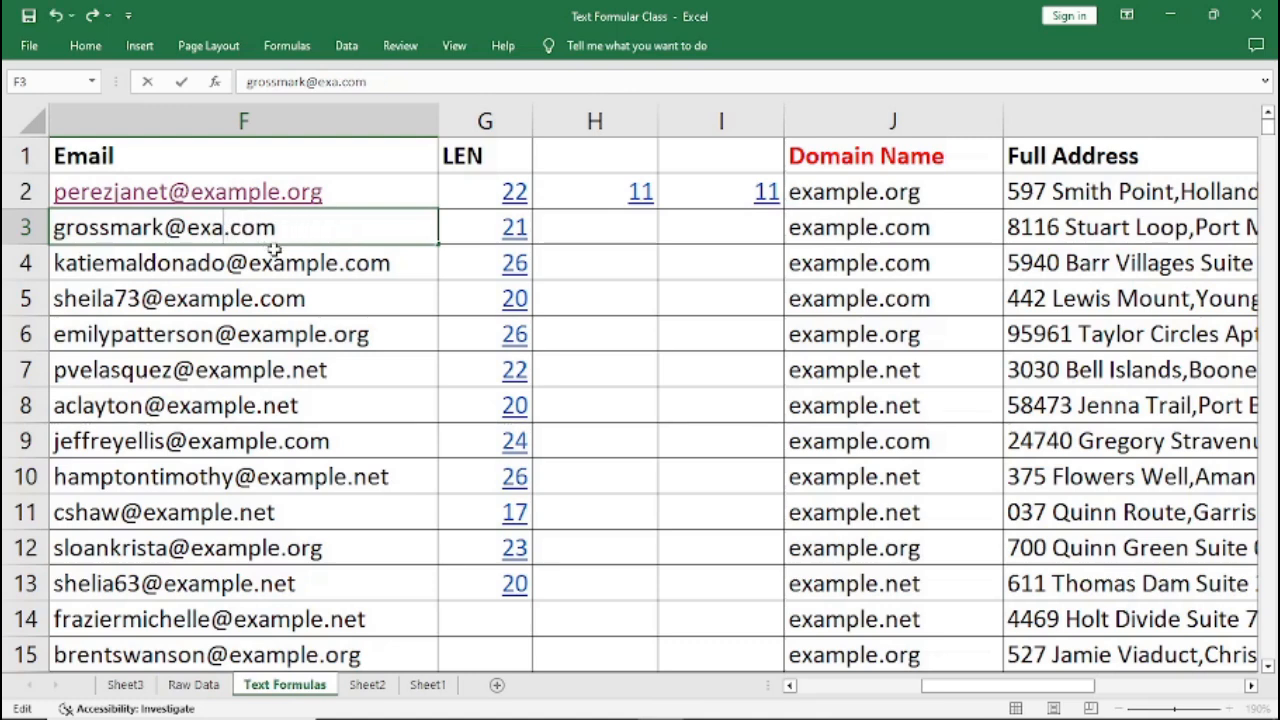
pyautogui.write('m')
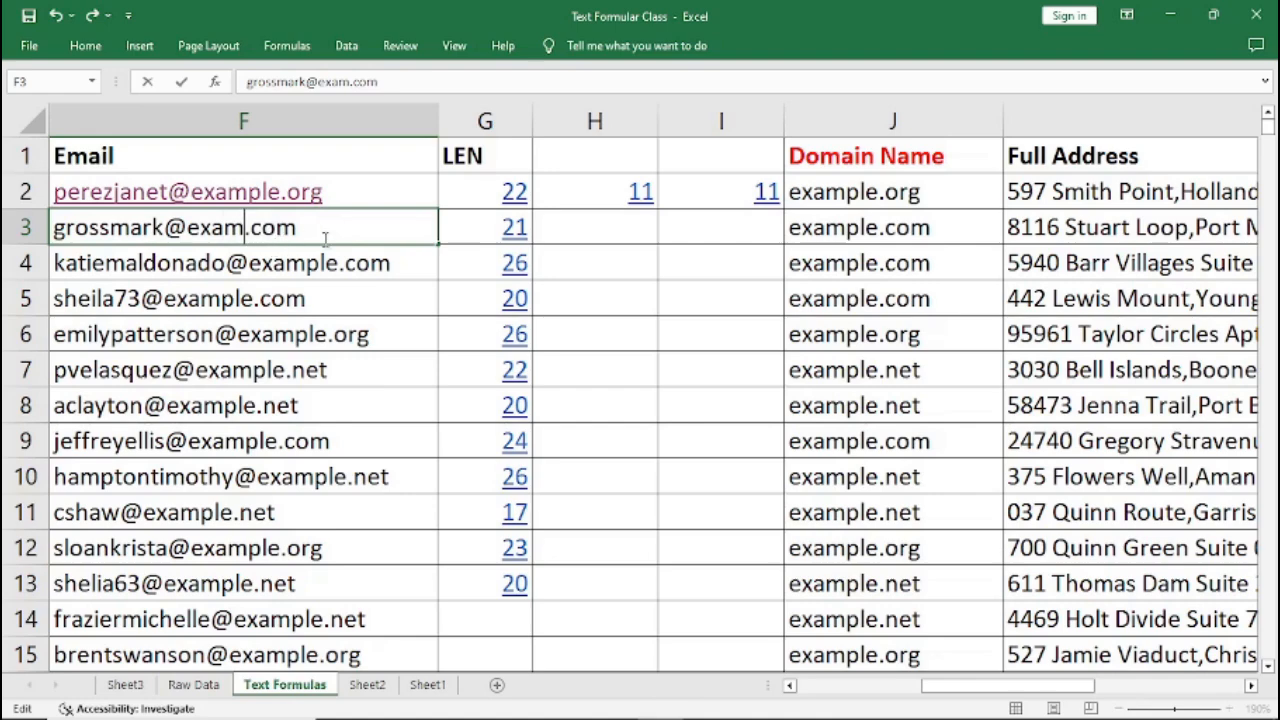
pyautogui.click(336, 318)
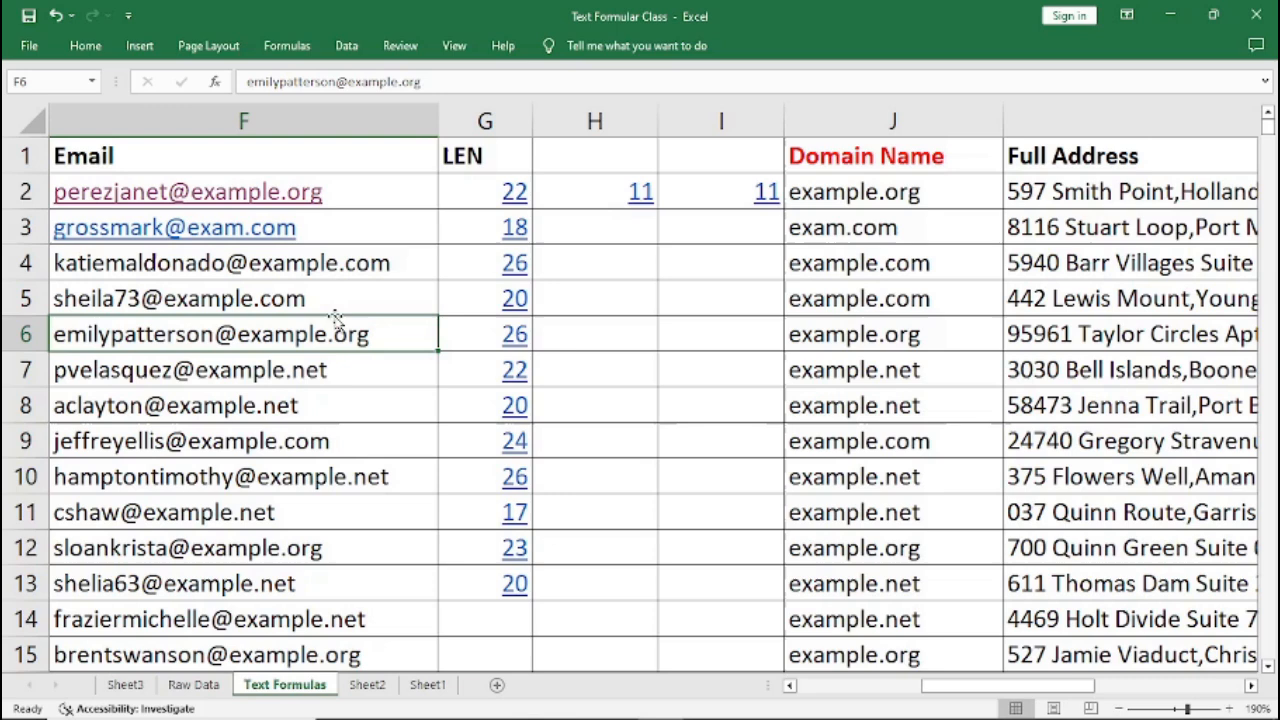
pyautogui.click(290, 262)
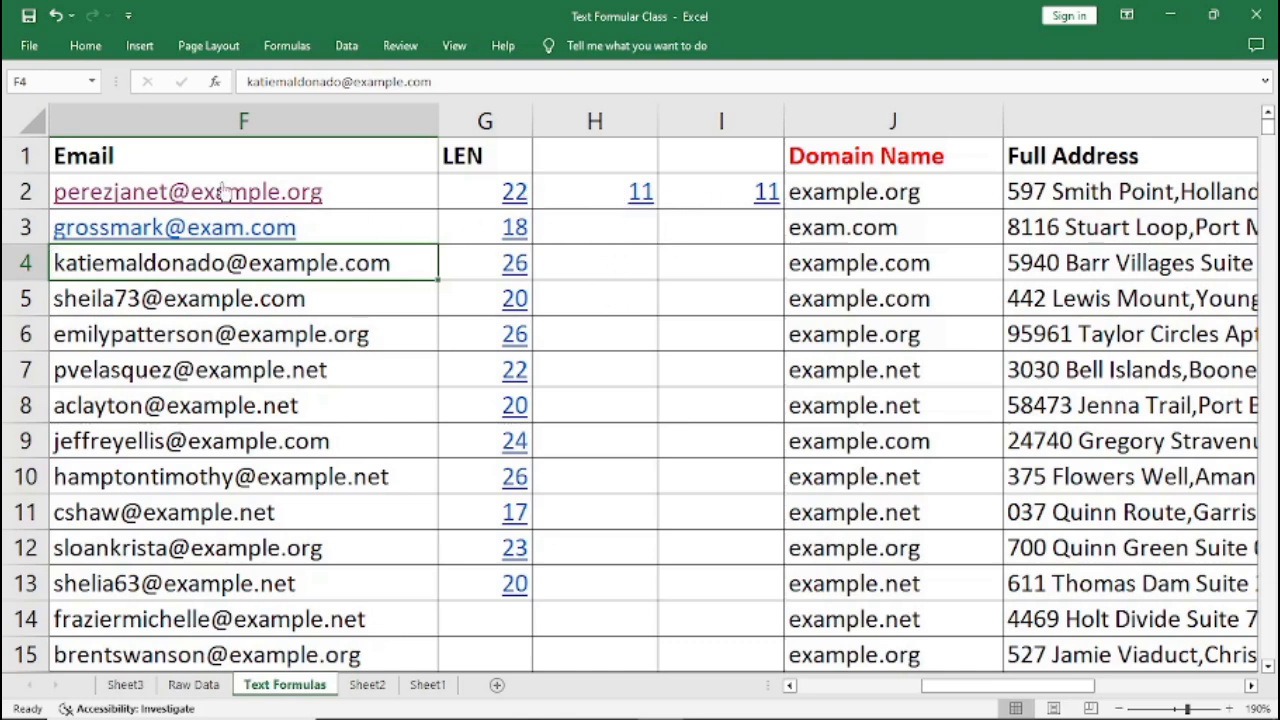
# Step: Fill the domain name task in B8 on Sheet3 with green to mark it as completed
pyautogui.click(132, 686)
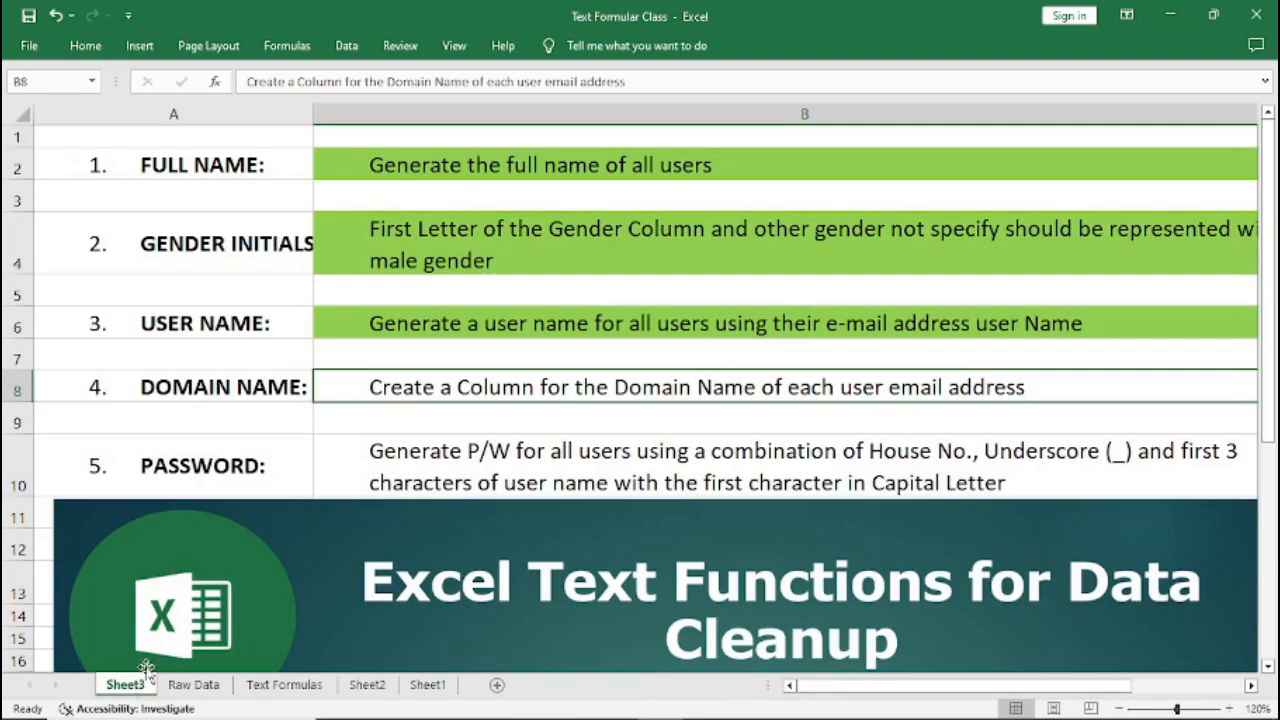
pyautogui.rightClick(538, 390)
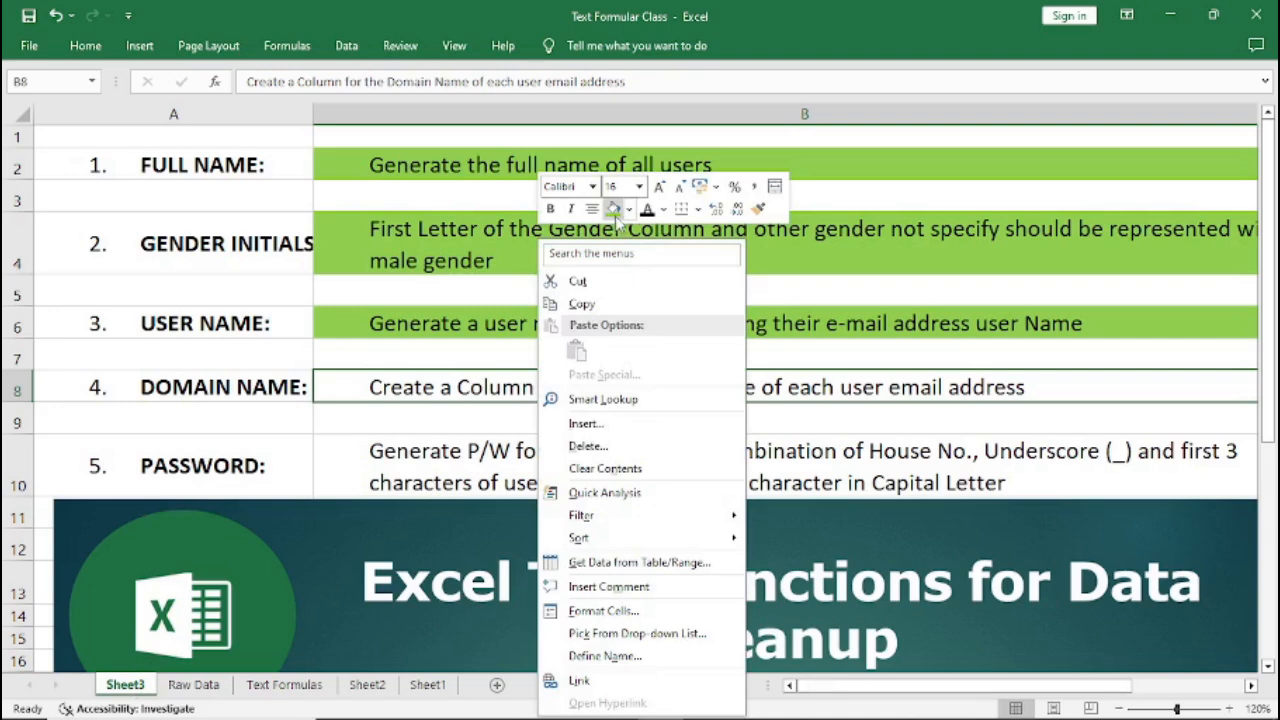
pyautogui.hscroll(1, 605, 240)
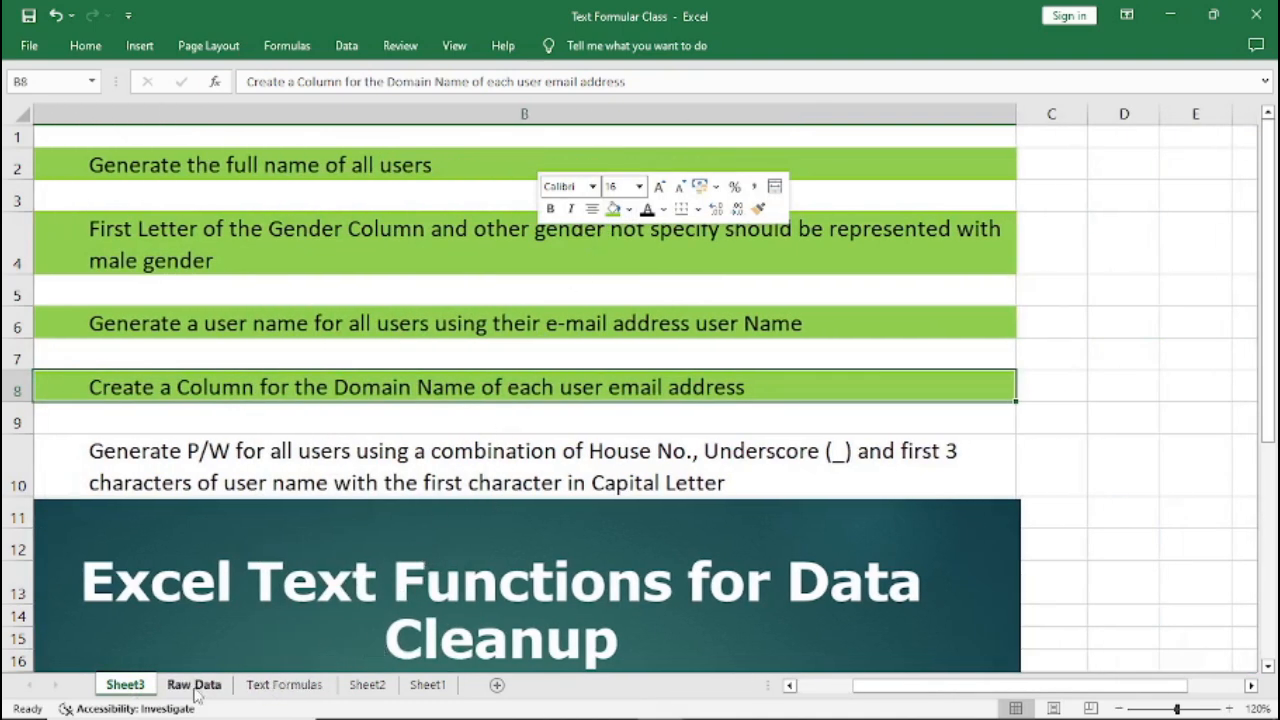
# Step: Examine the Full Address column on the Text Formulas sheet, checking the city part between the comma and hyphen in K2 and K3
pyautogui.click(295, 692)
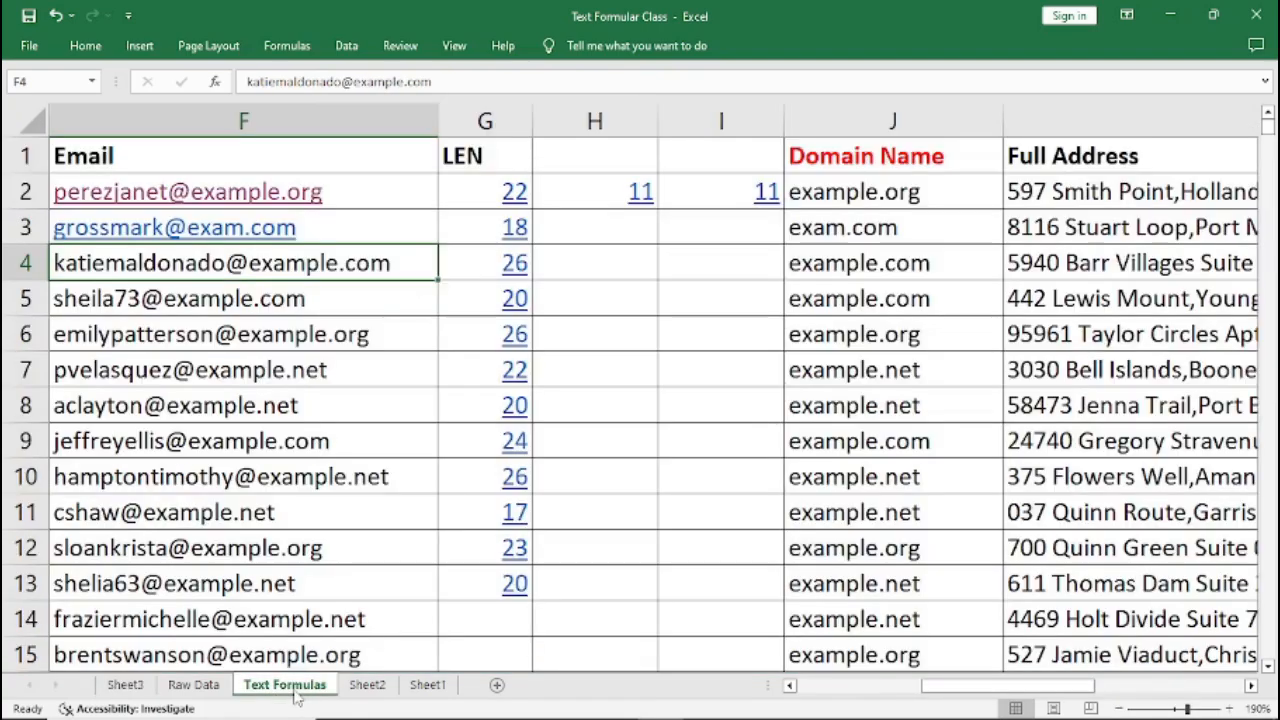
pyautogui.click(1250, 686)
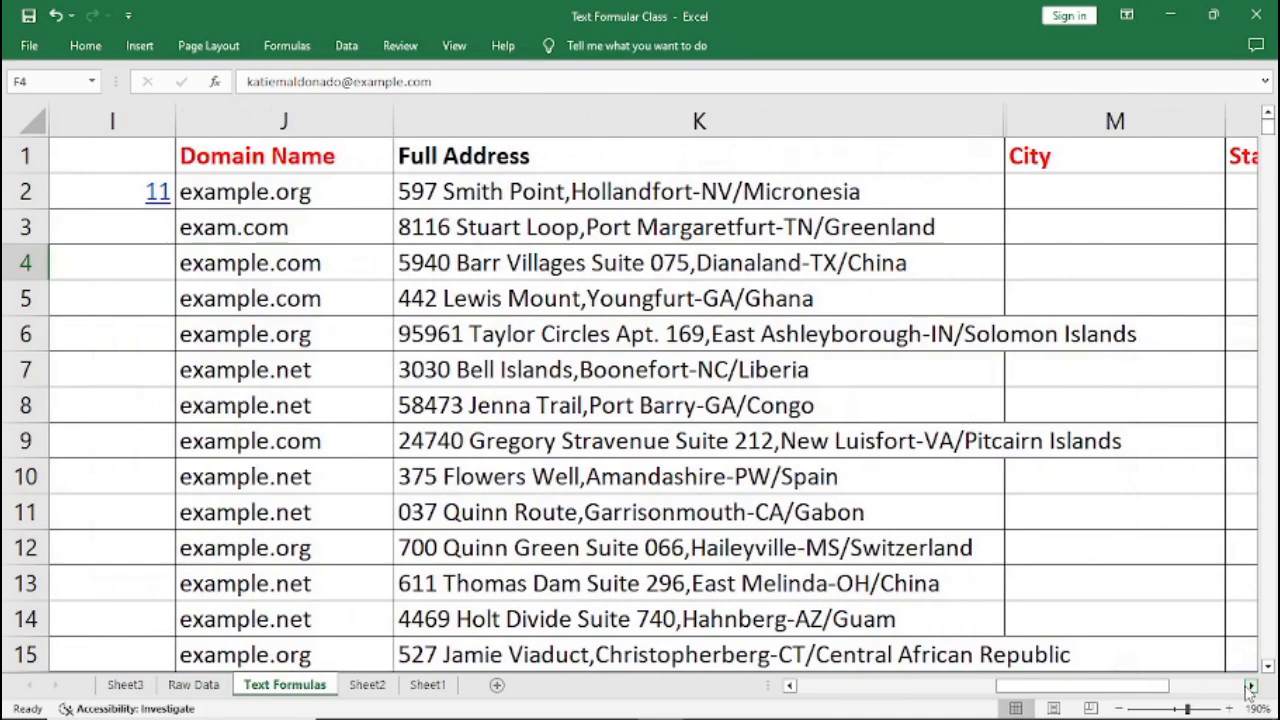
pyautogui.click(1250, 686)
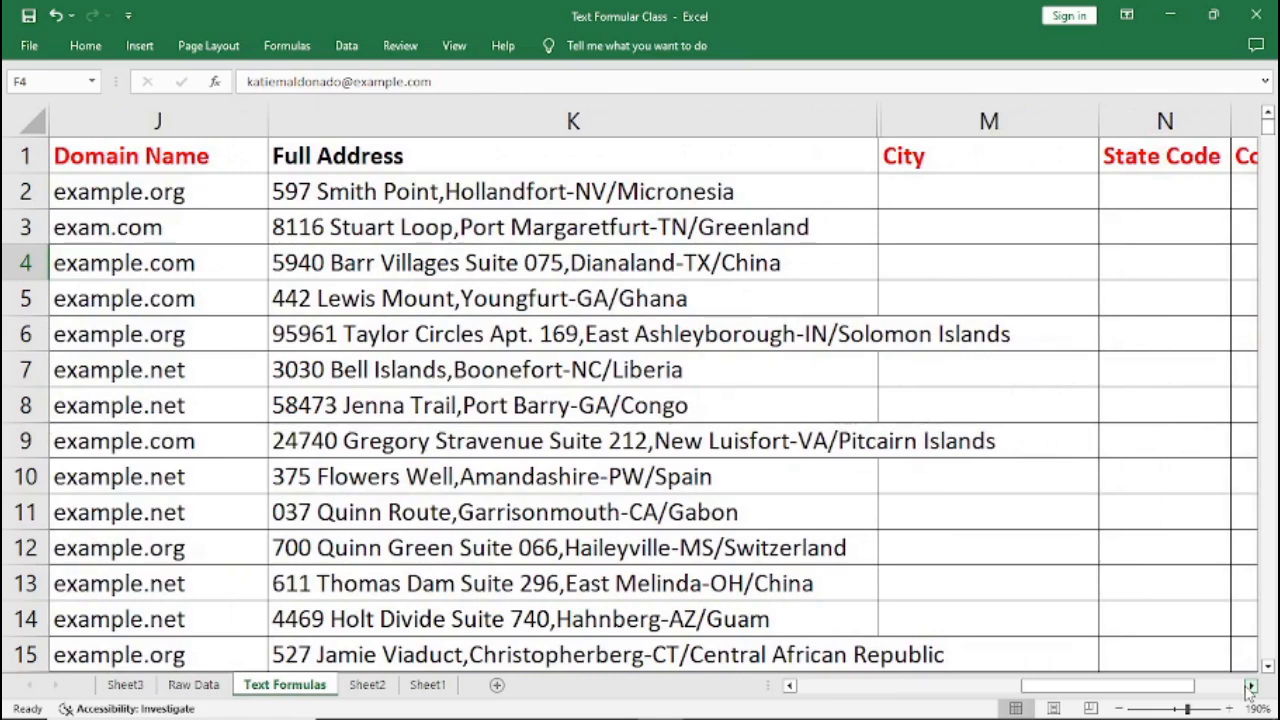
pyautogui.click(1250, 688)
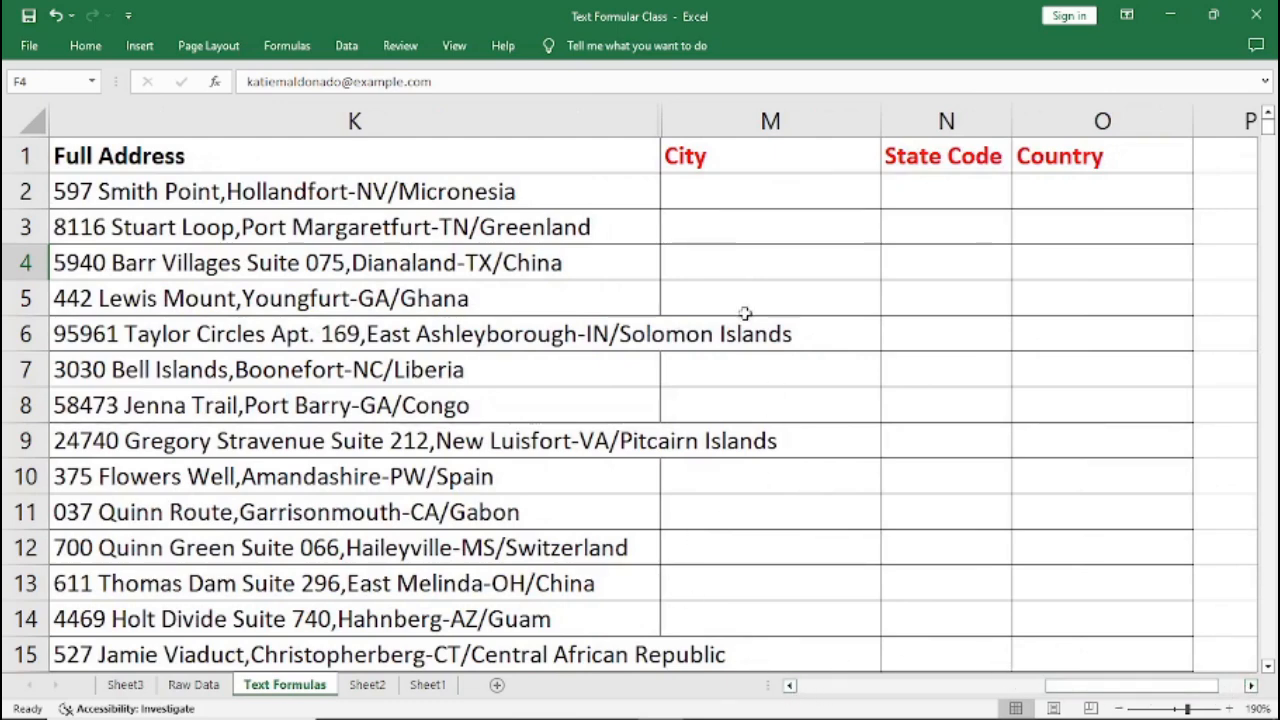
pyautogui.click(789, 686)
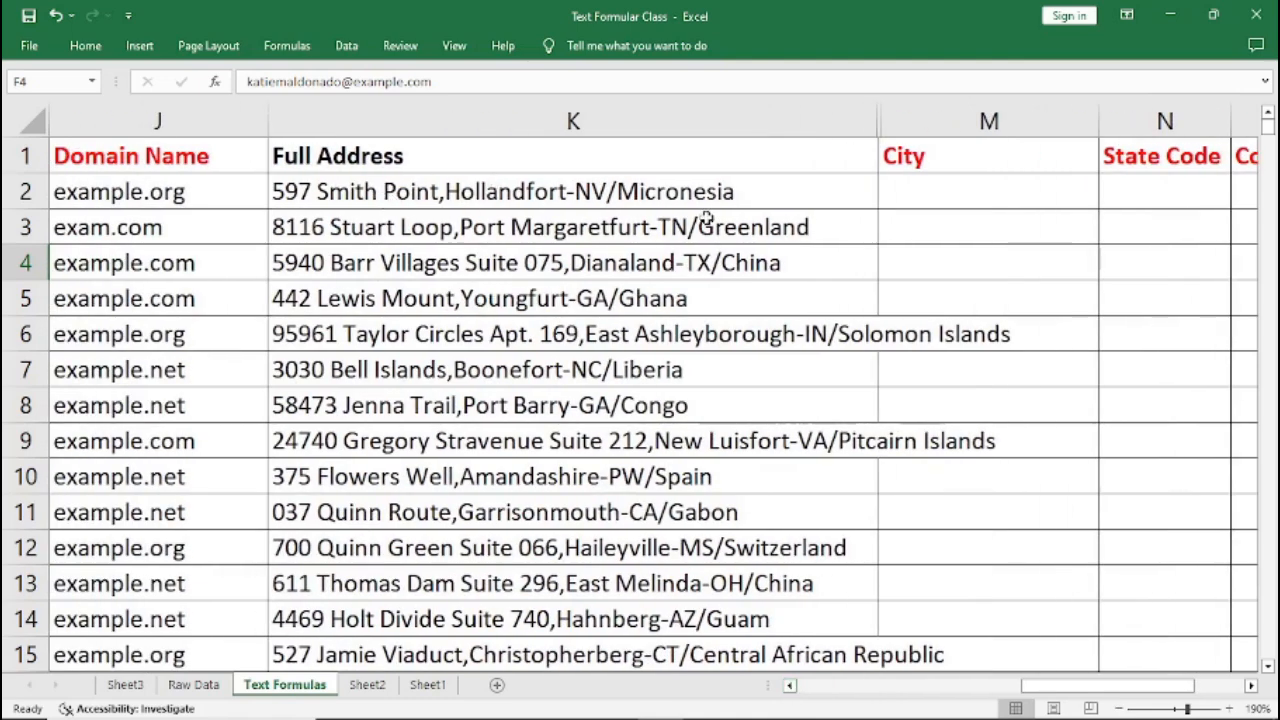
pyautogui.doubleClick(440, 193)
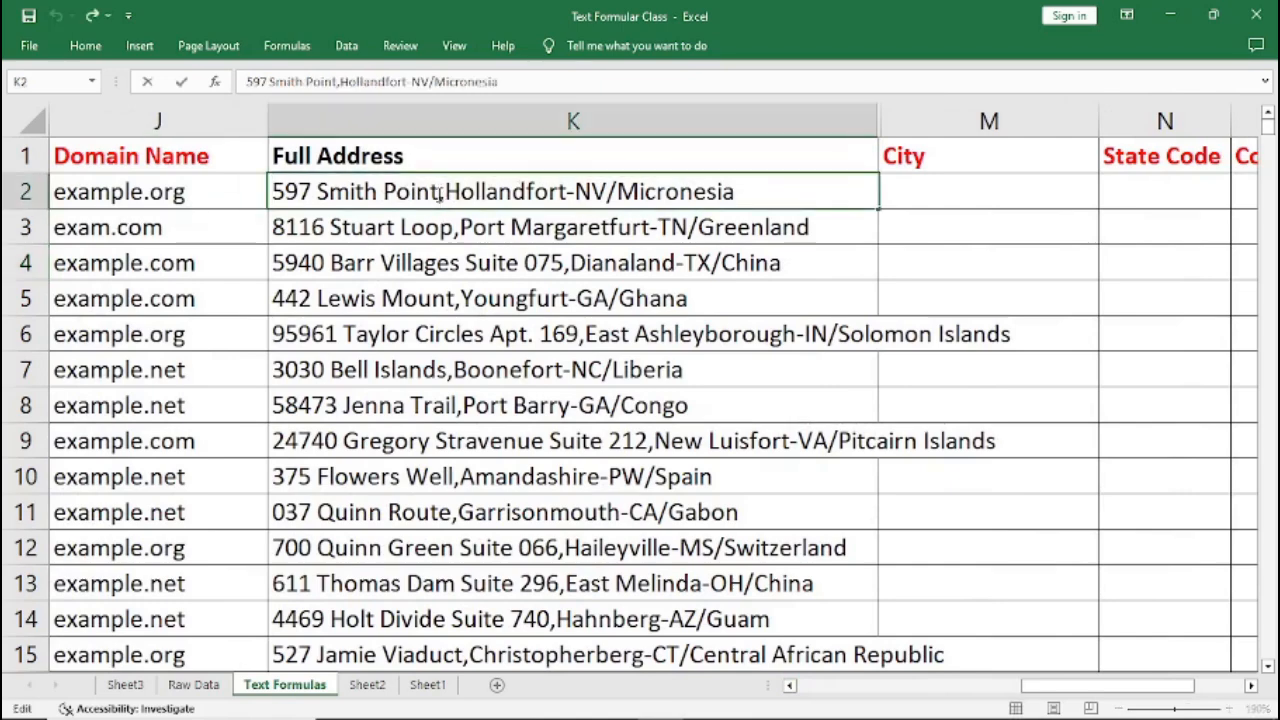
pyautogui.moveTo(440, 193); pyautogui.dragTo(566, 191)
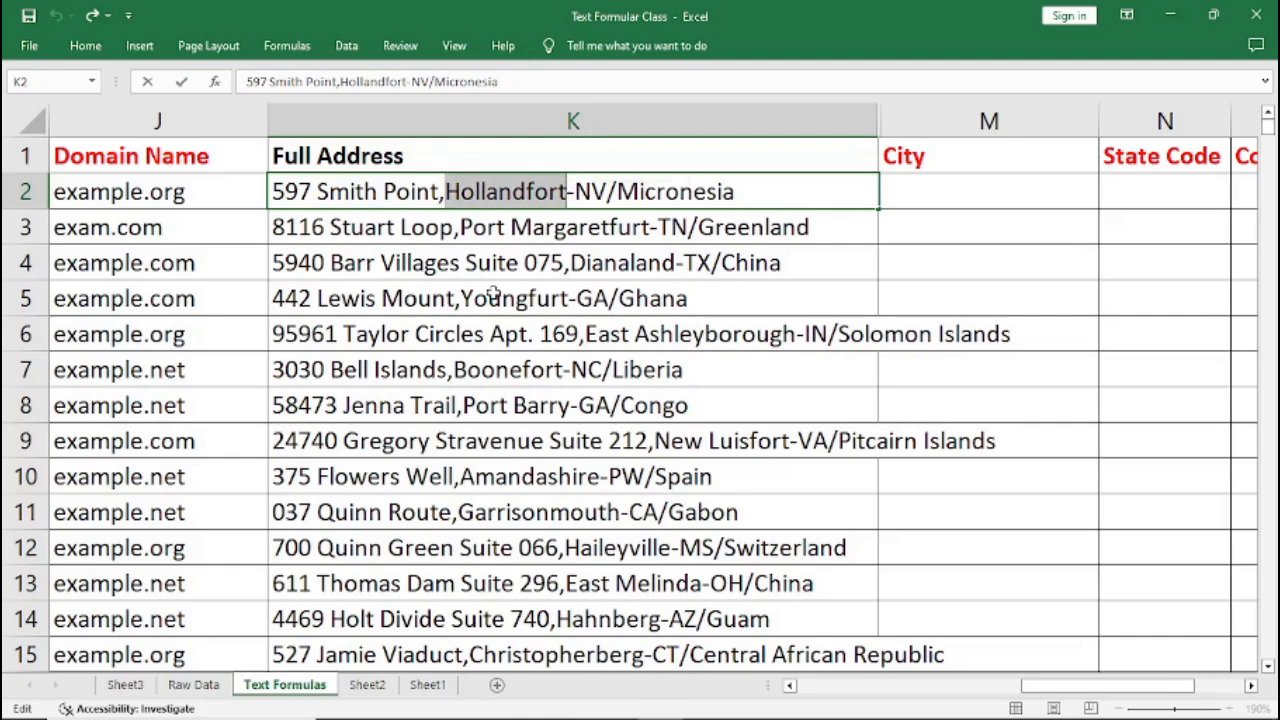
pyautogui.doubleClick(458, 228)
pyautogui.moveTo(462, 228); pyautogui.dragTo(652, 230)
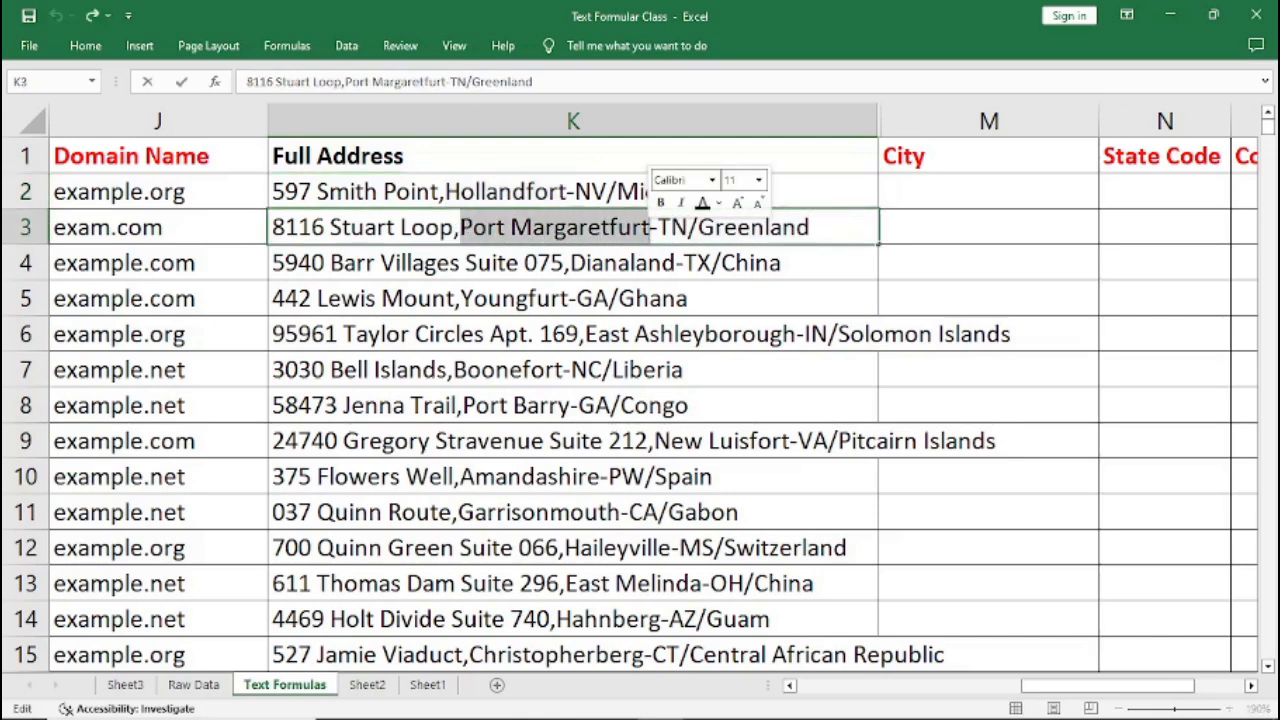
pyautogui.click(1175, 150)
# Step: Examine the state code and country parts of the address in K2 against the State Code and Country columns
pyautogui.doubleClick(578, 184)
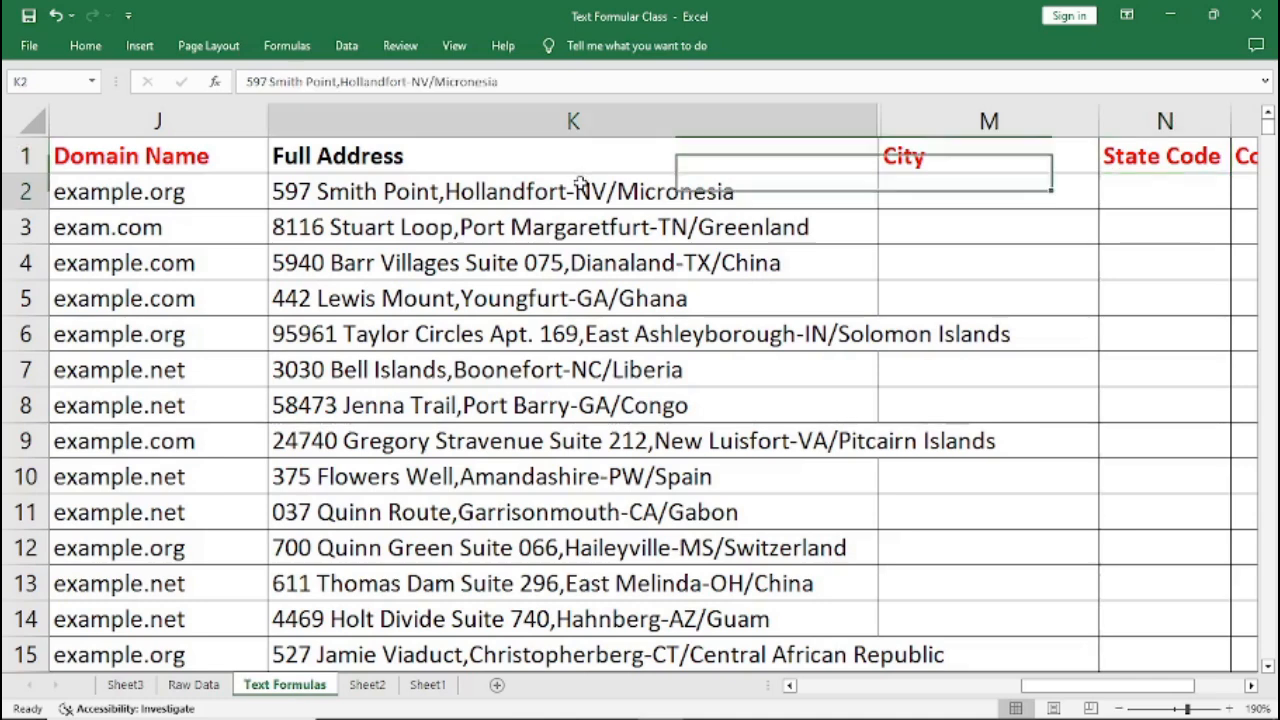
pyautogui.moveTo(576, 190); pyautogui.dragTo(606, 200)
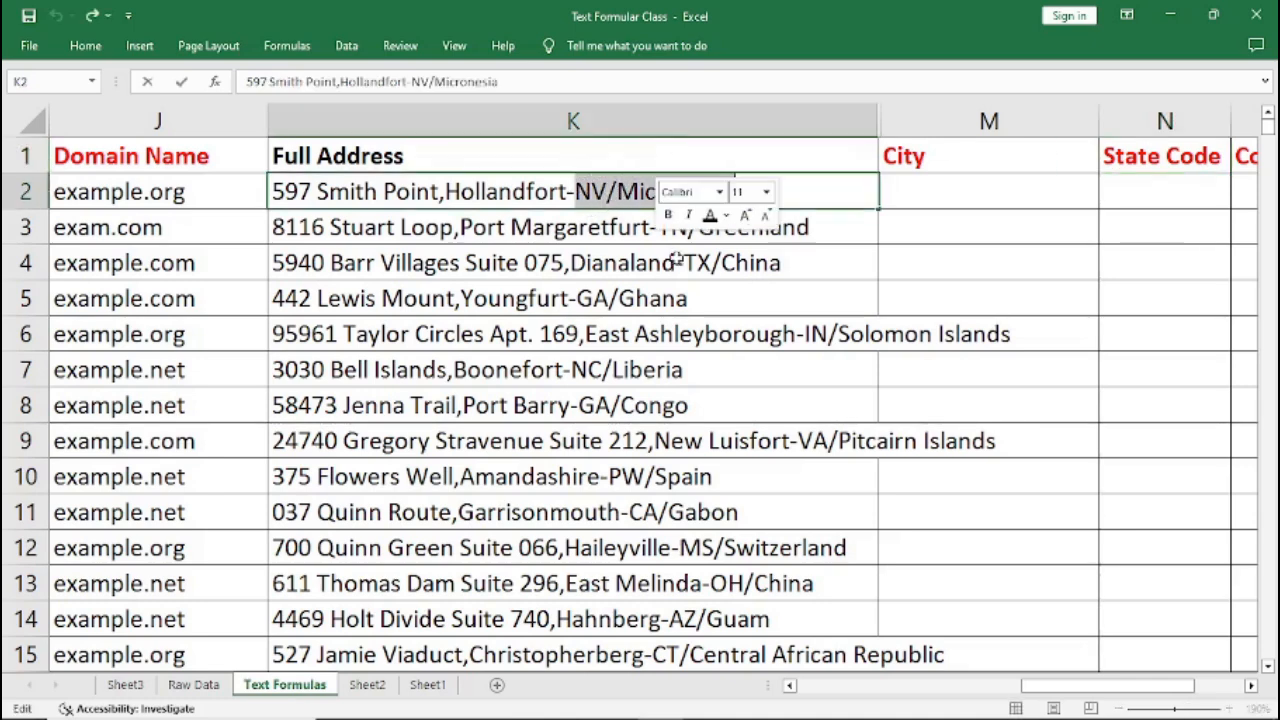
pyautogui.click(670, 256)
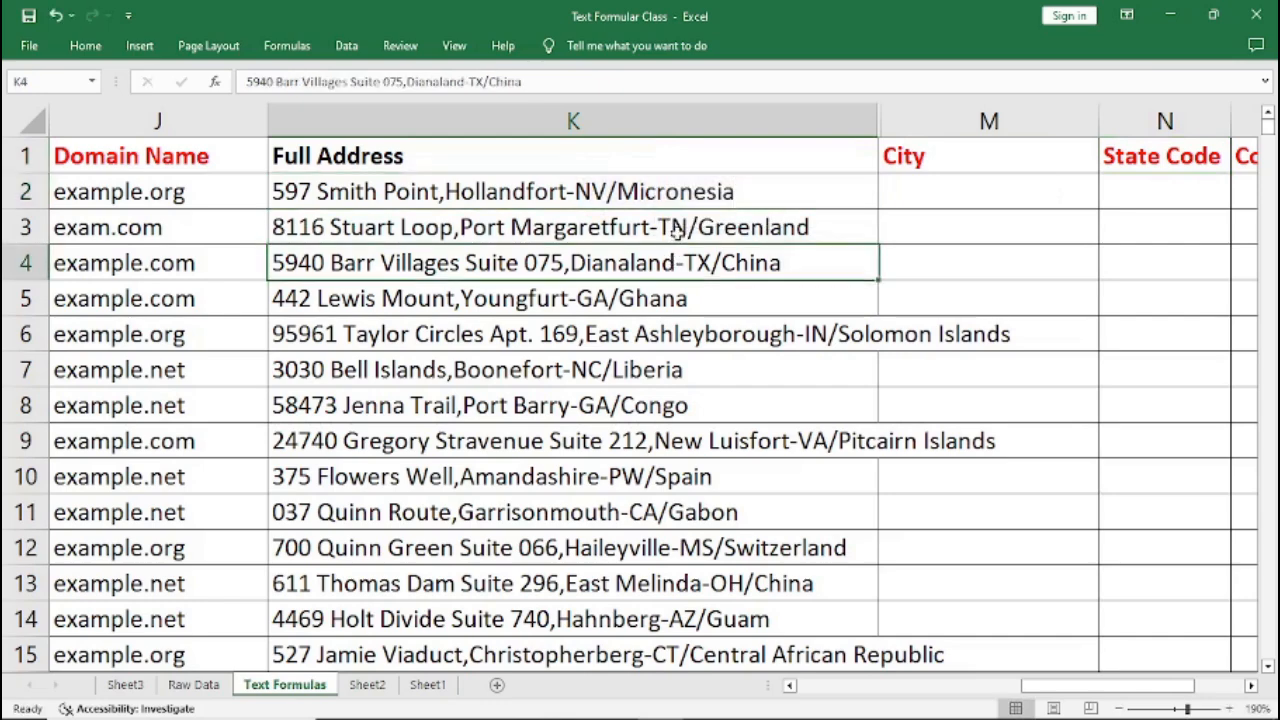
pyautogui.click(1251, 686)
pyautogui.doubleClick(400, 191)
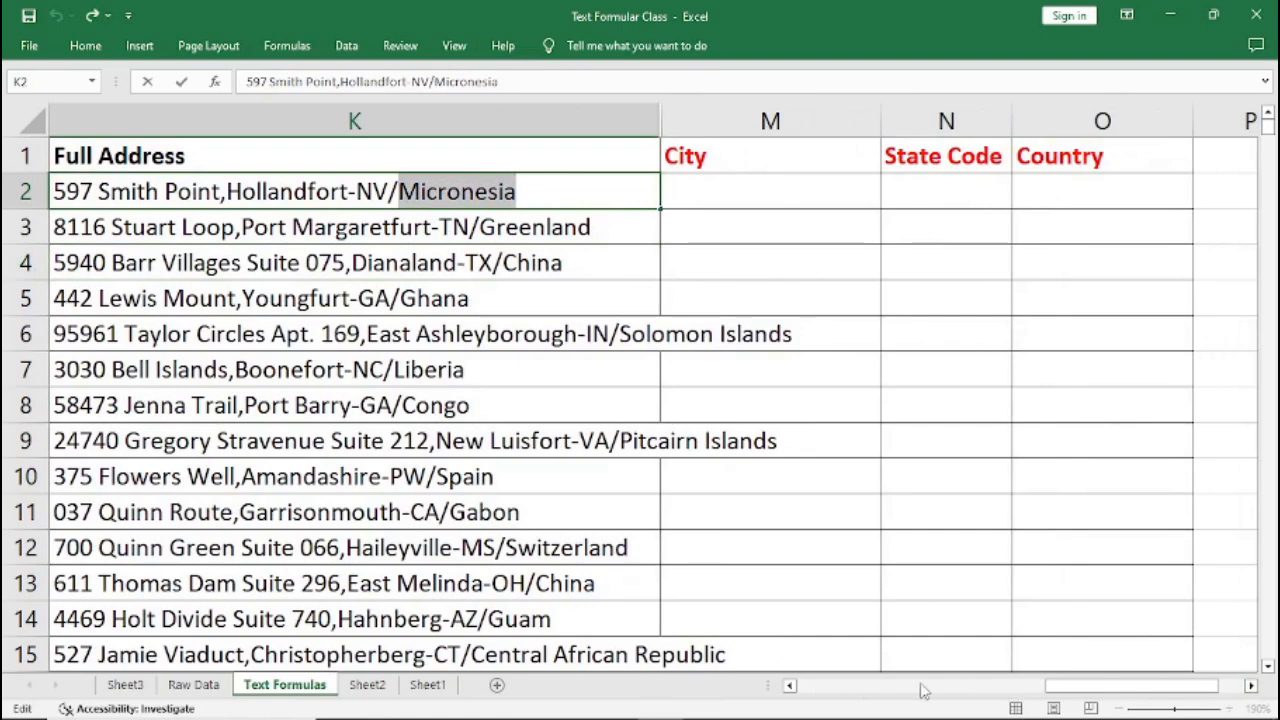
pyautogui.moveTo(1085, 690)
pyautogui.mouseDown()
pyautogui.moveTo(899, 698)
pyautogui.moveTo(1078, 688)
pyautogui.mouseUp()
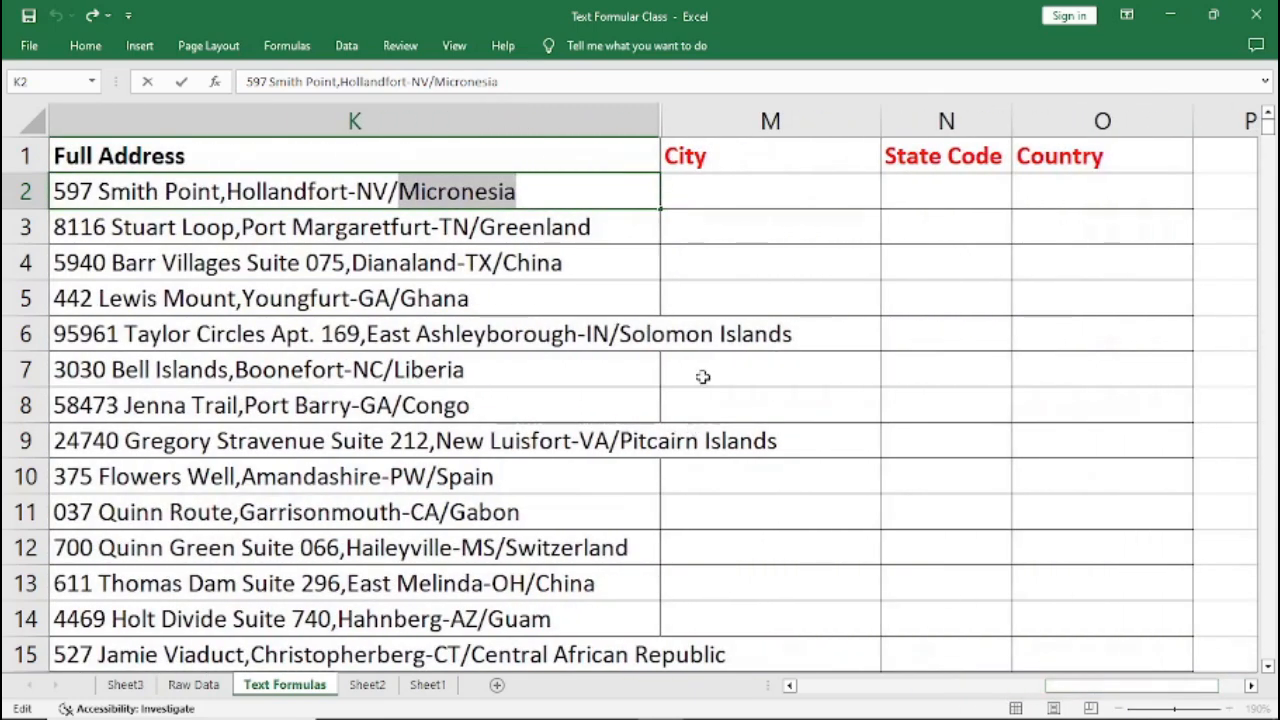
pyautogui.click(949, 193)
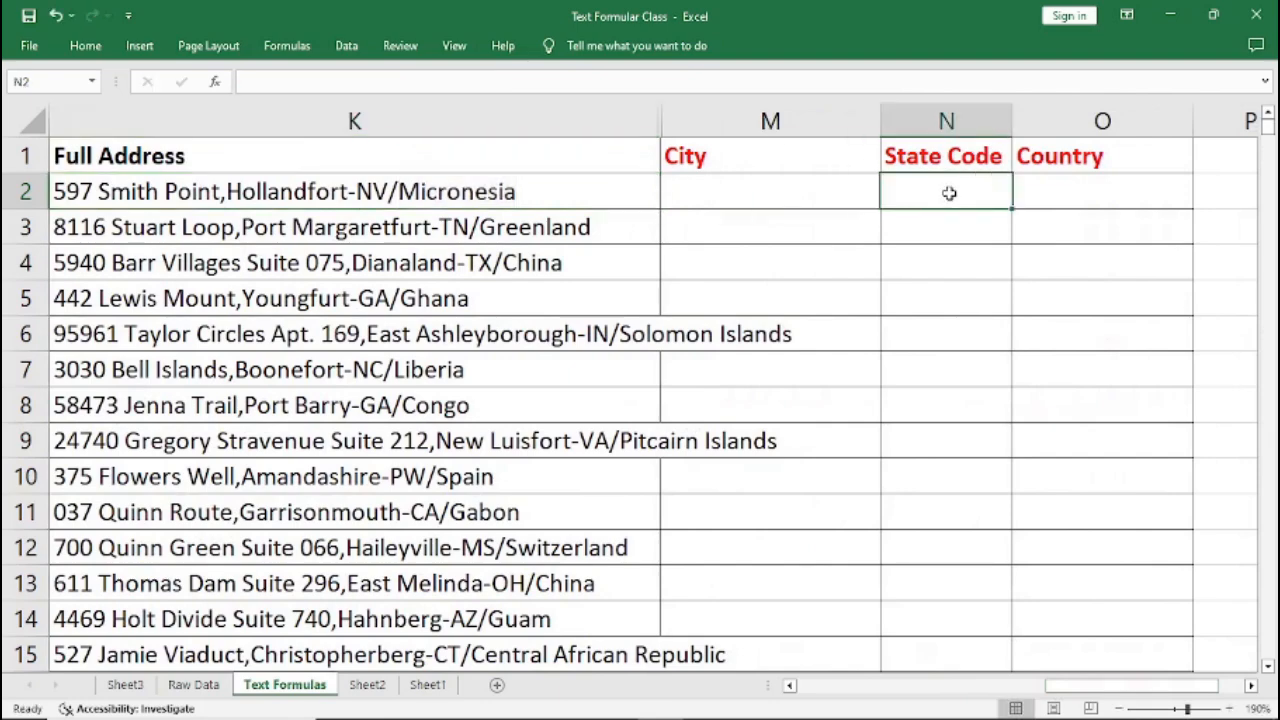
pyautogui.click(1060, 196)
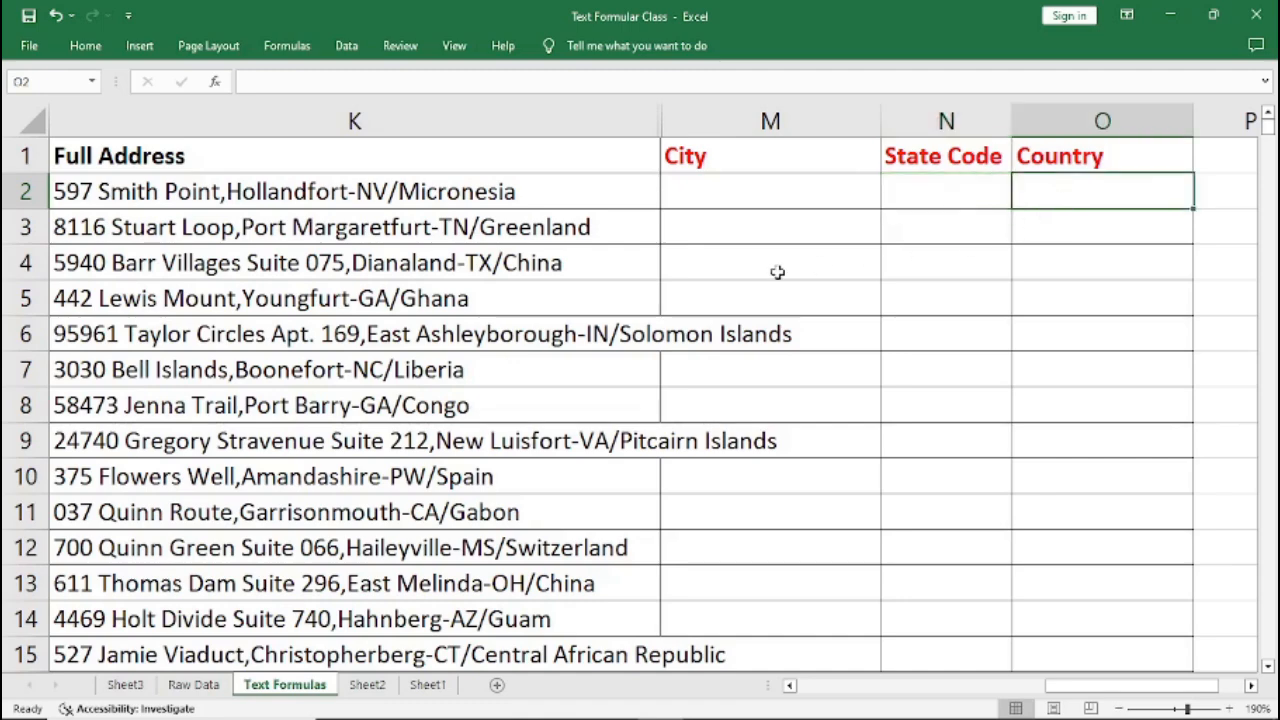
# Step: Widen column D on the Text Formulas sheet so the HOUSE NO. header fits fully
pyautogui.click(789, 686)
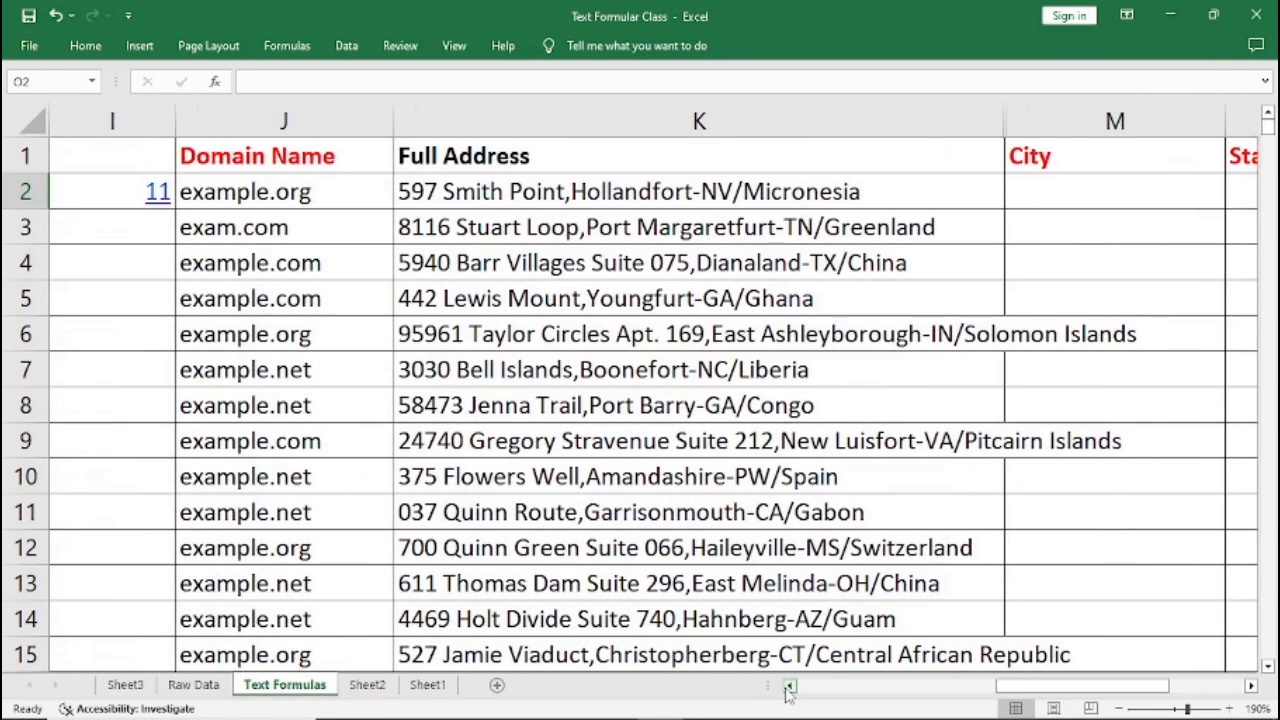
pyautogui.click(789, 686)
pyautogui.click(789, 686)
pyautogui.click(789, 686)
pyautogui.click(789, 686)
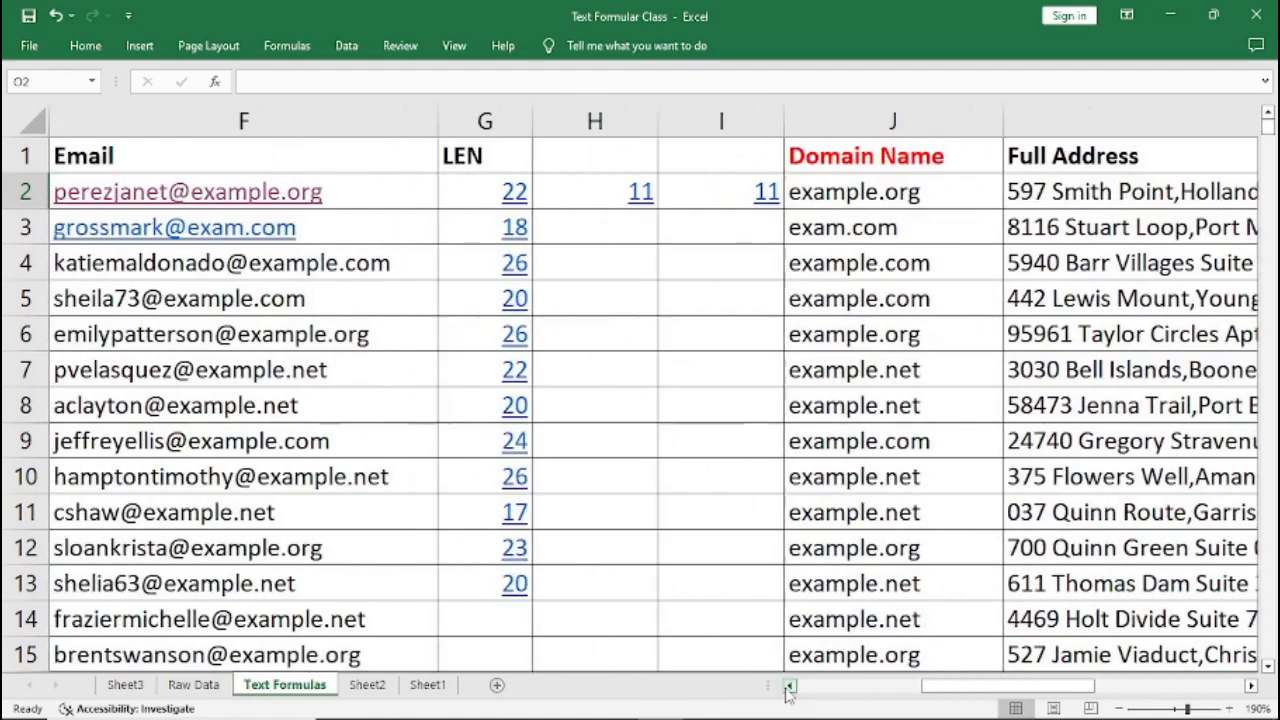
pyautogui.click(789, 686)
pyautogui.click(789, 686)
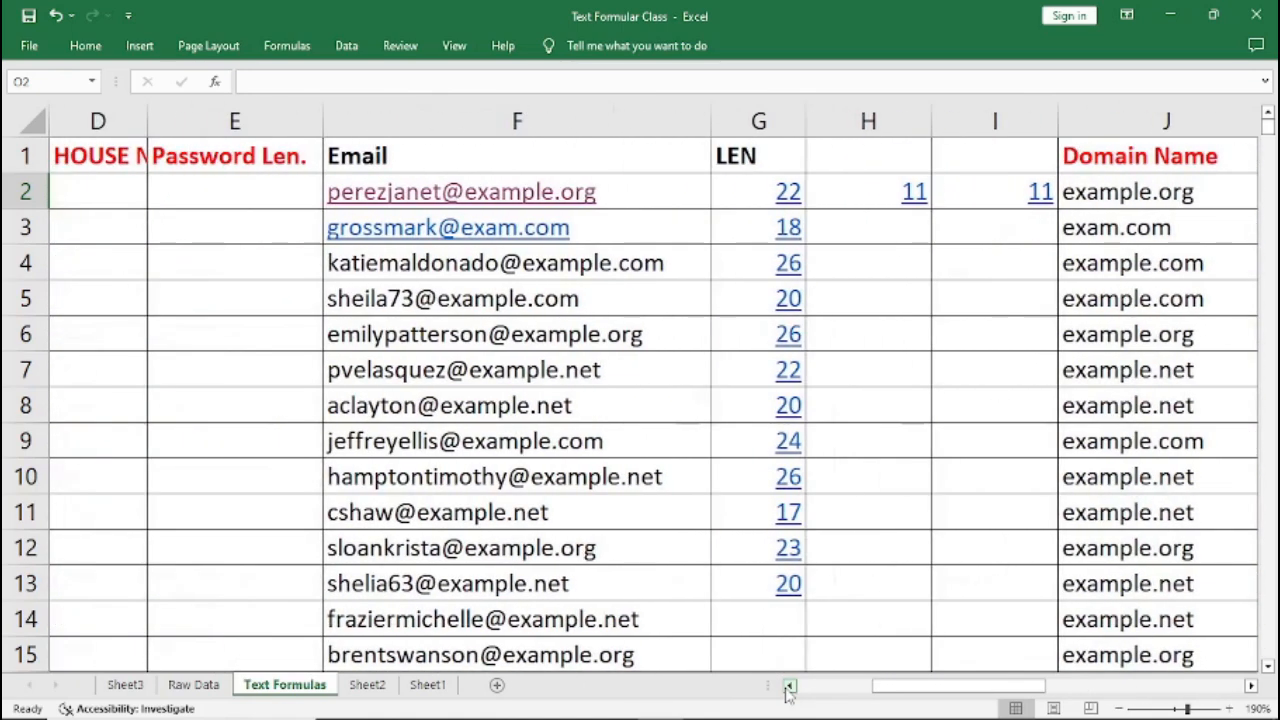
pyautogui.click(789, 686)
pyautogui.click(789, 686)
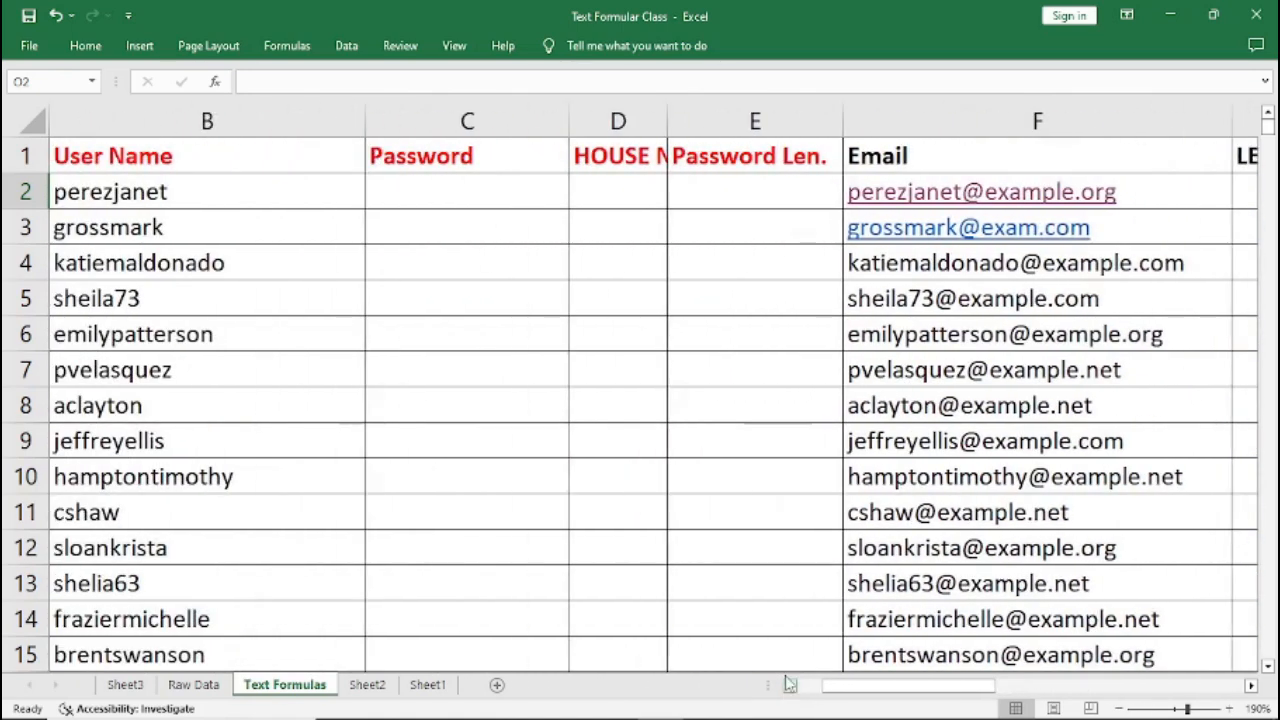
pyautogui.moveTo(670, 126); pyautogui.dragTo(772, 126)
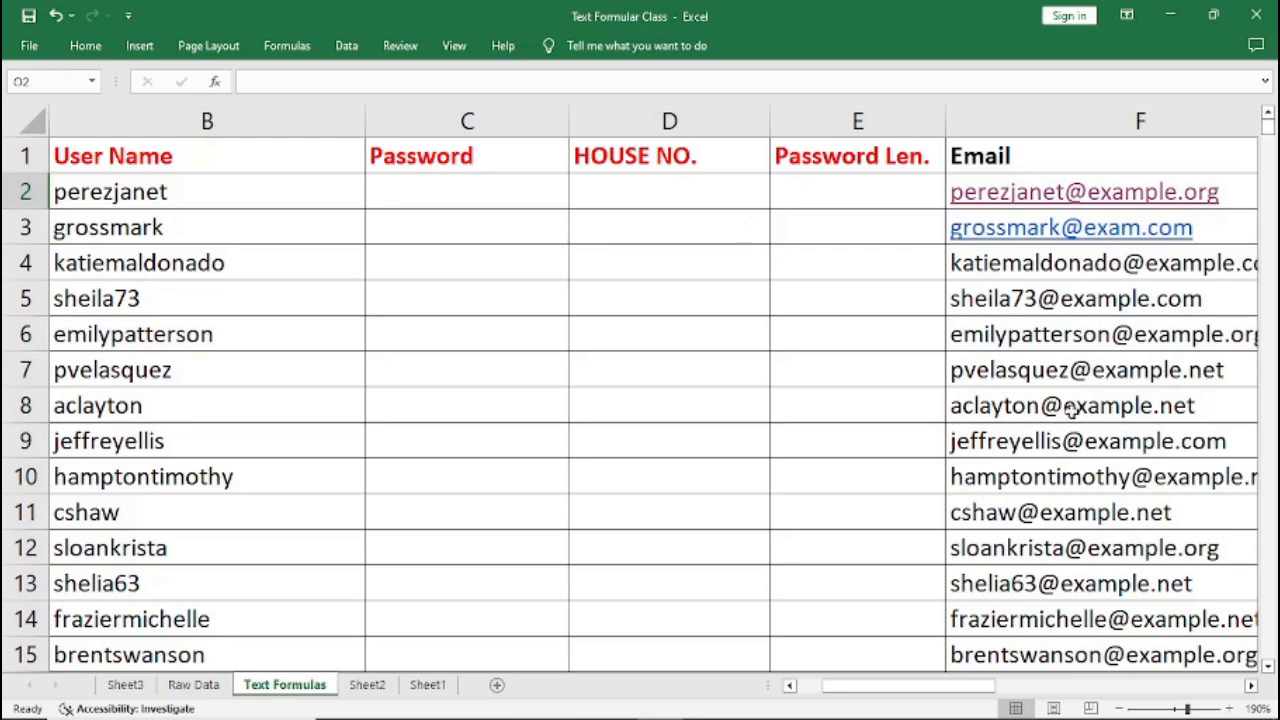
# Step: Examine the part of the Full Address before the comma in K2, K3 and K4 as the source for HOUSE NO
pyautogui.click(1250, 687)
pyautogui.click(1250, 687)
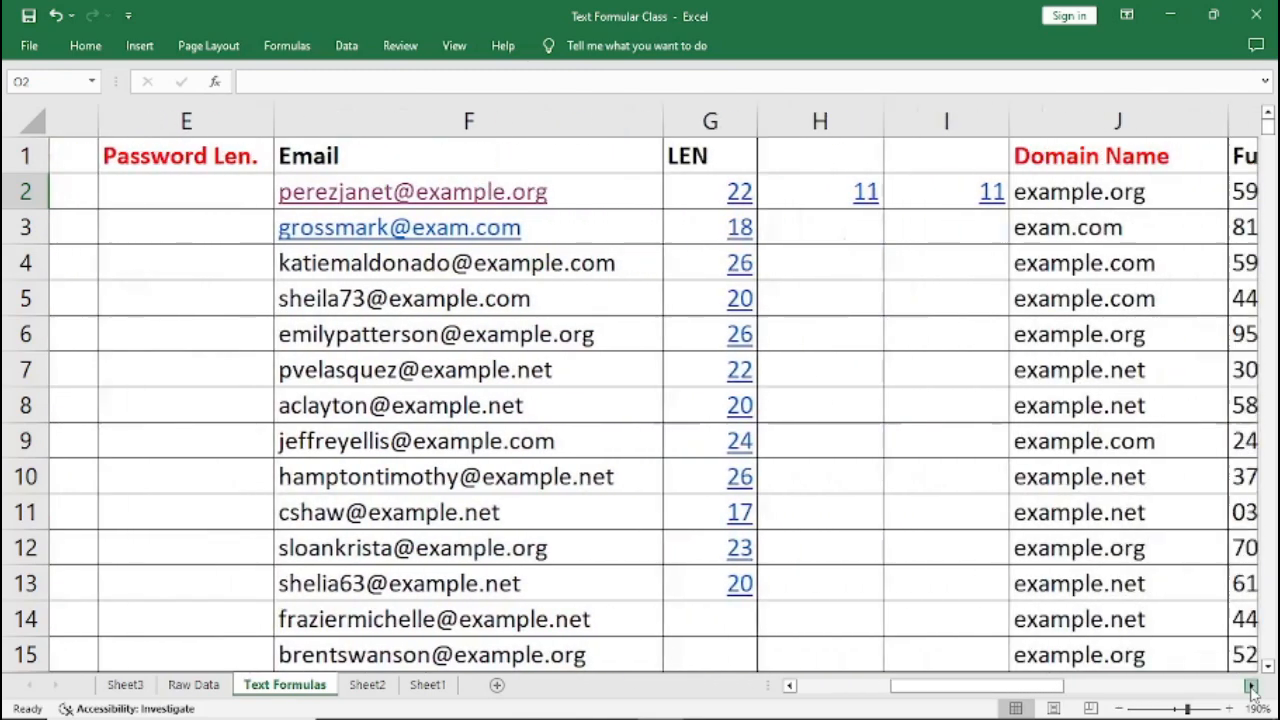
pyautogui.click(1250, 687)
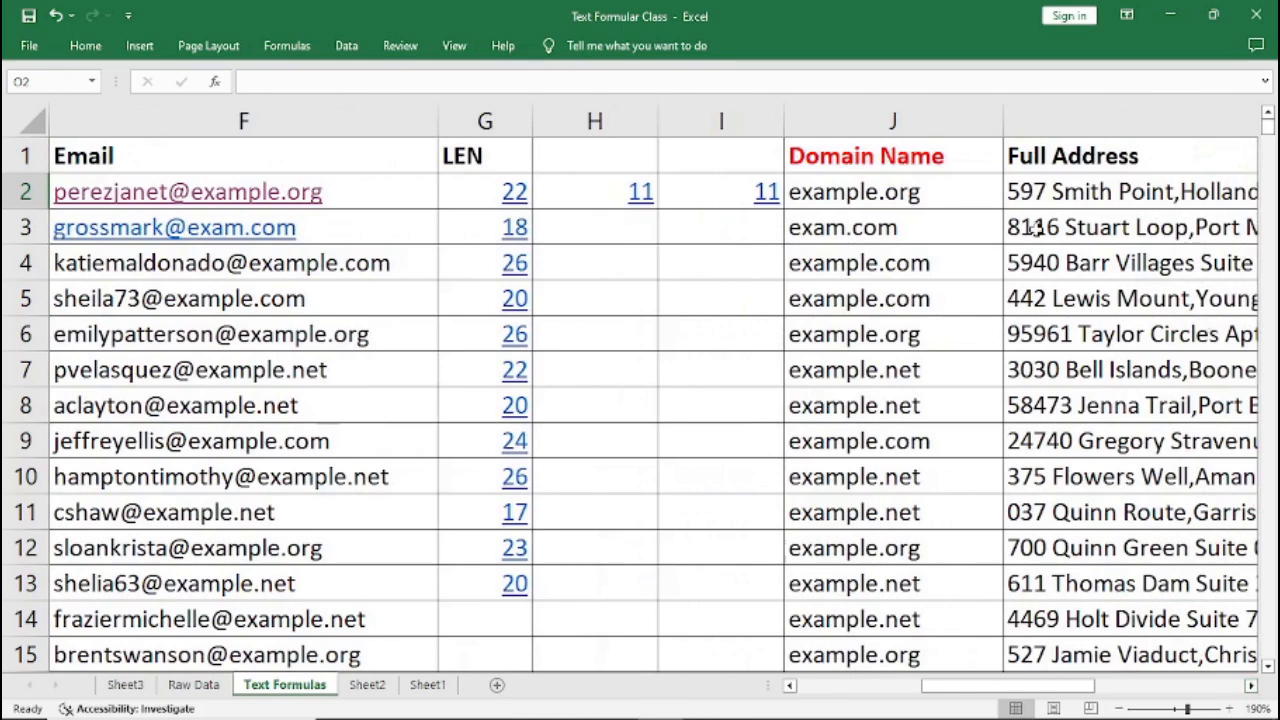
pyautogui.doubleClick(1178, 191)
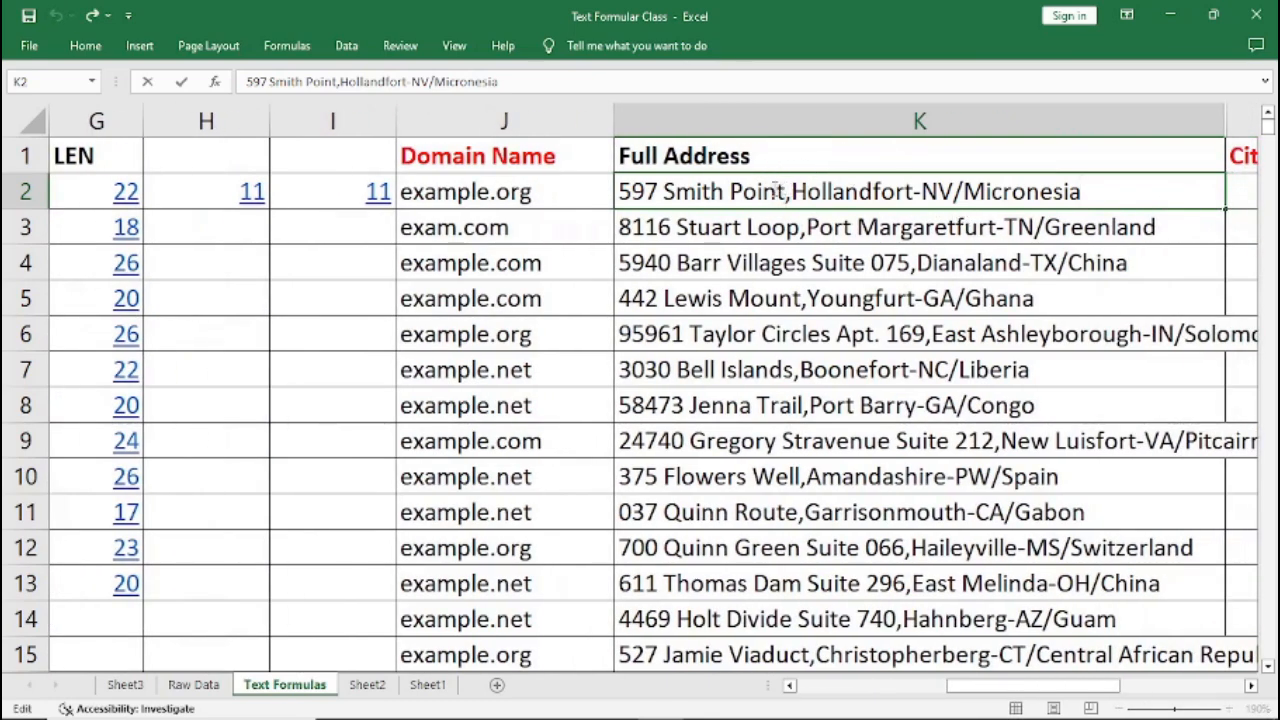
pyautogui.moveTo(785, 191); pyautogui.dragTo(616, 191)
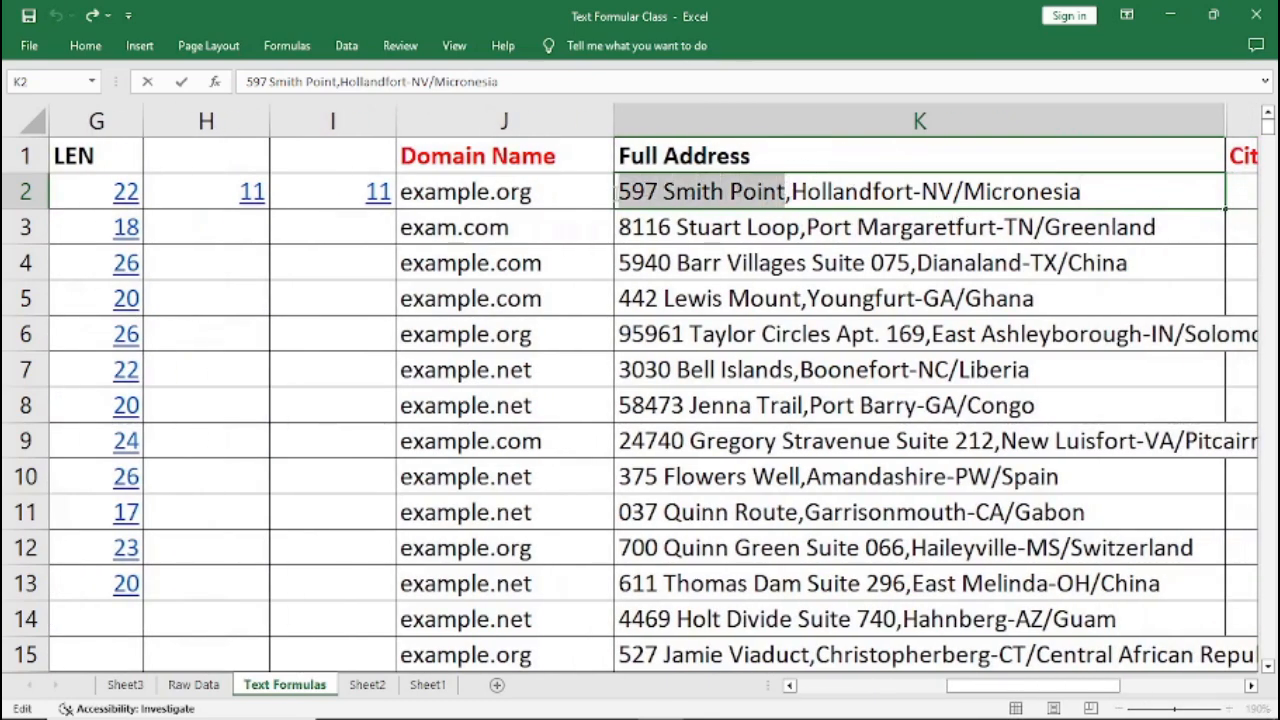
pyautogui.doubleClick(790, 228)
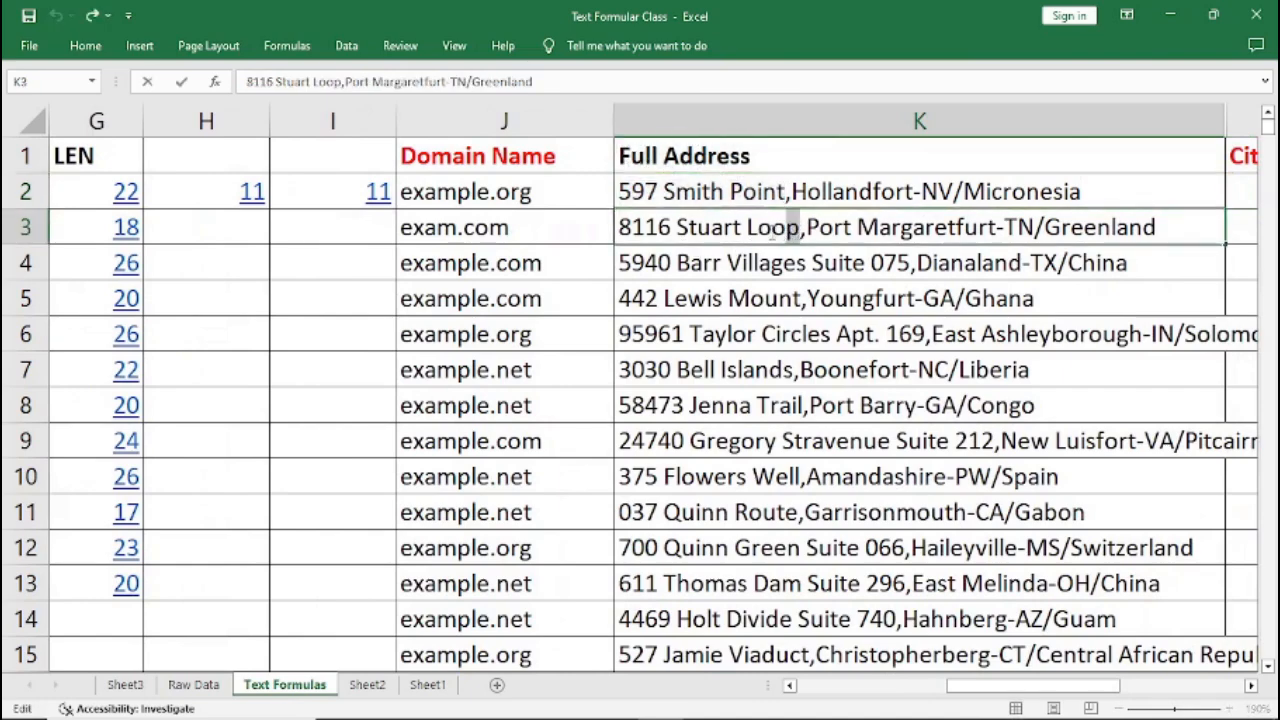
pyautogui.moveTo(773, 231); pyautogui.dragTo(618, 228)
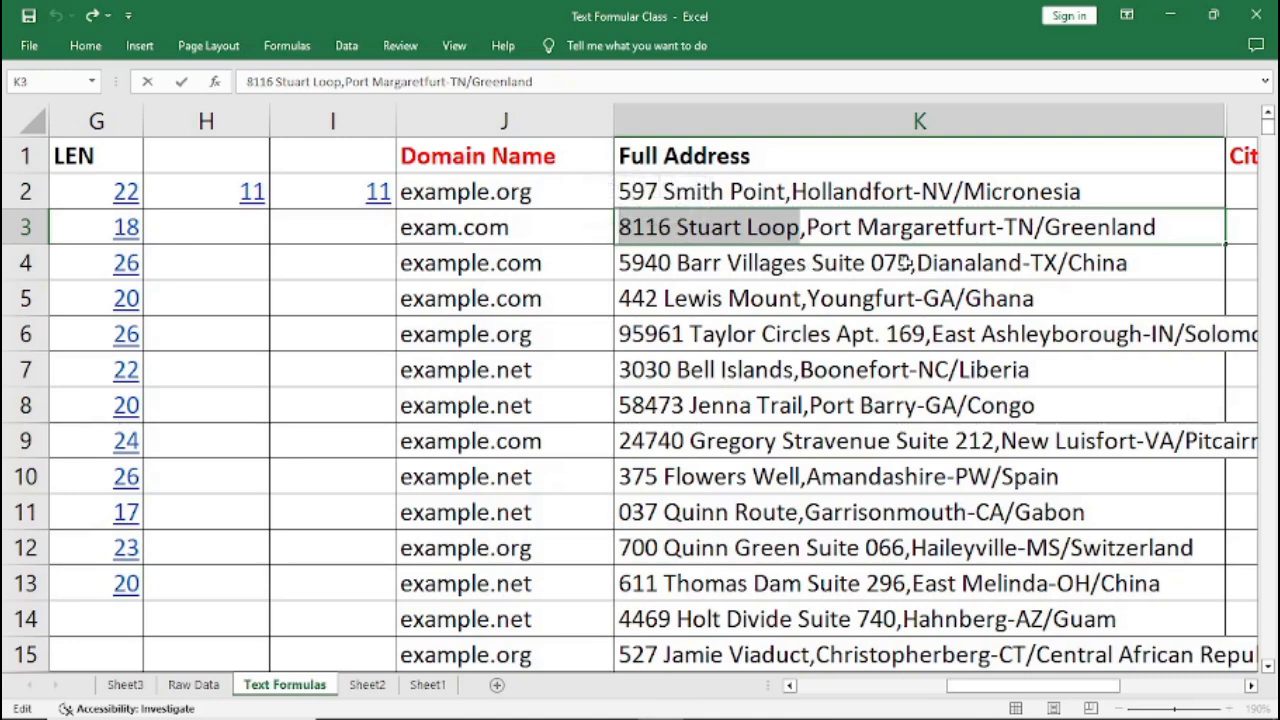
pyautogui.doubleClick(906, 262)
pyautogui.moveTo(912, 262); pyautogui.dragTo(617, 266)
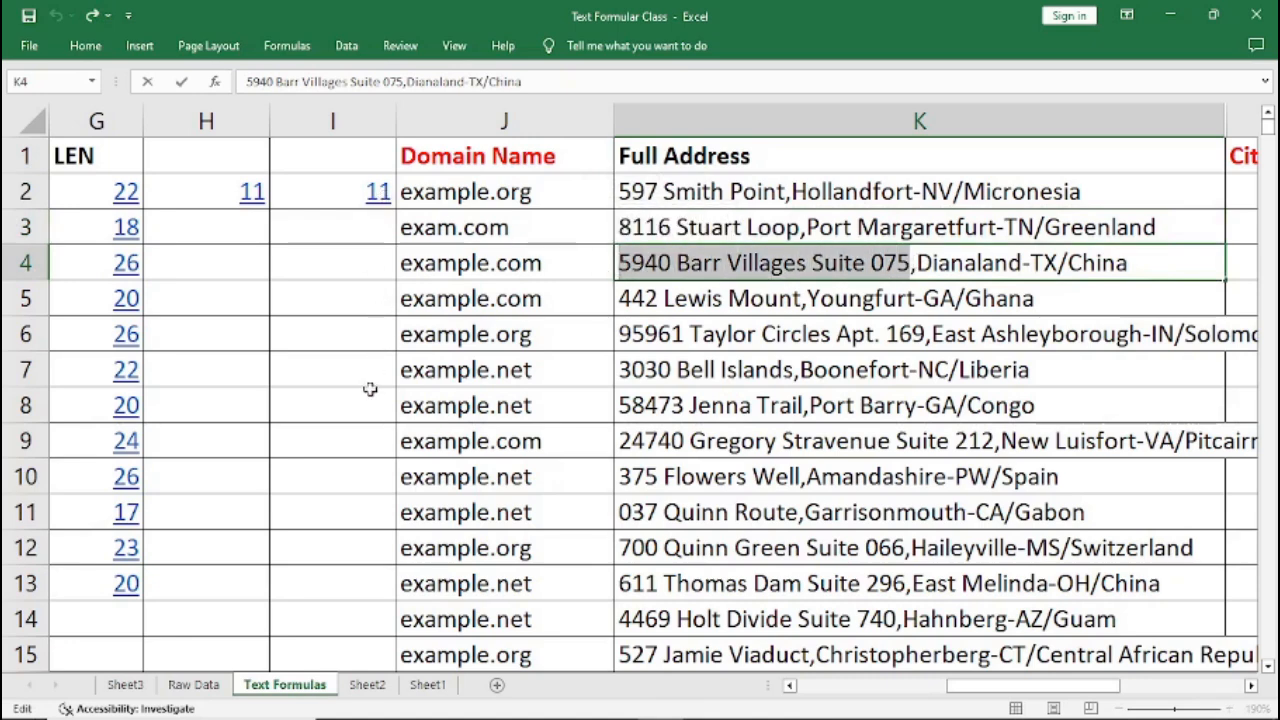
pyautogui.click(789, 686)
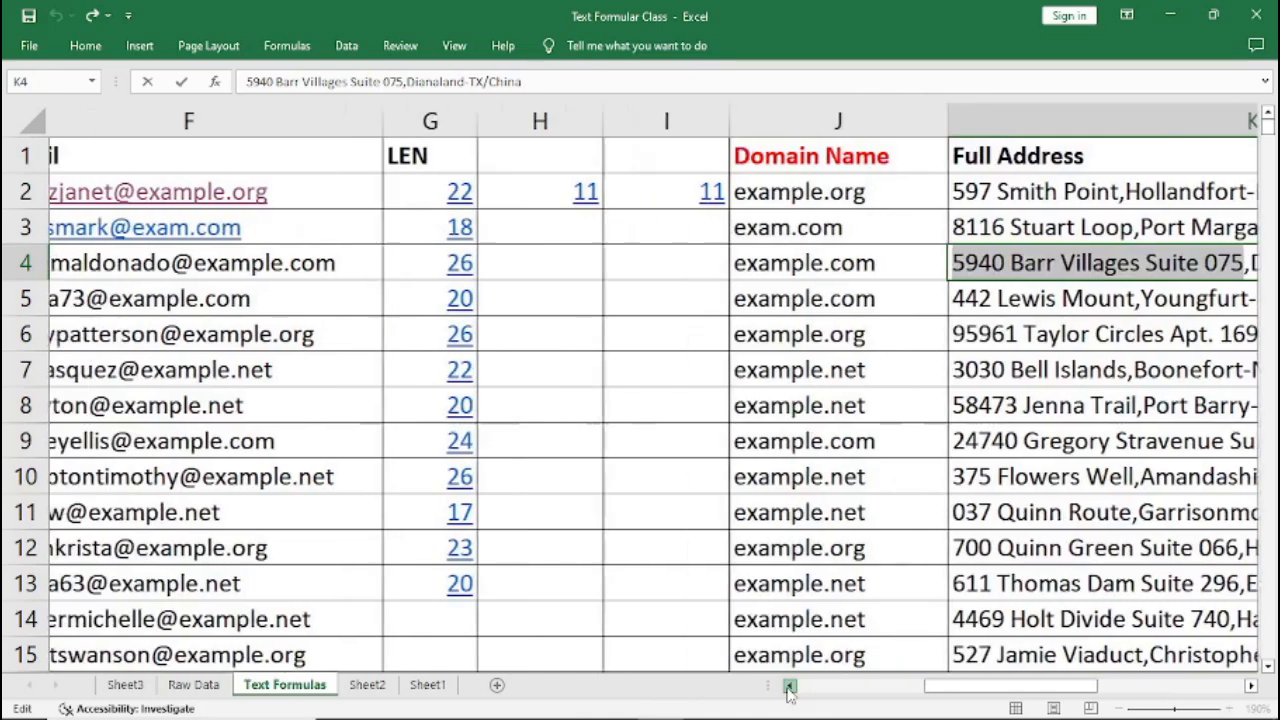
pyautogui.click(789, 686)
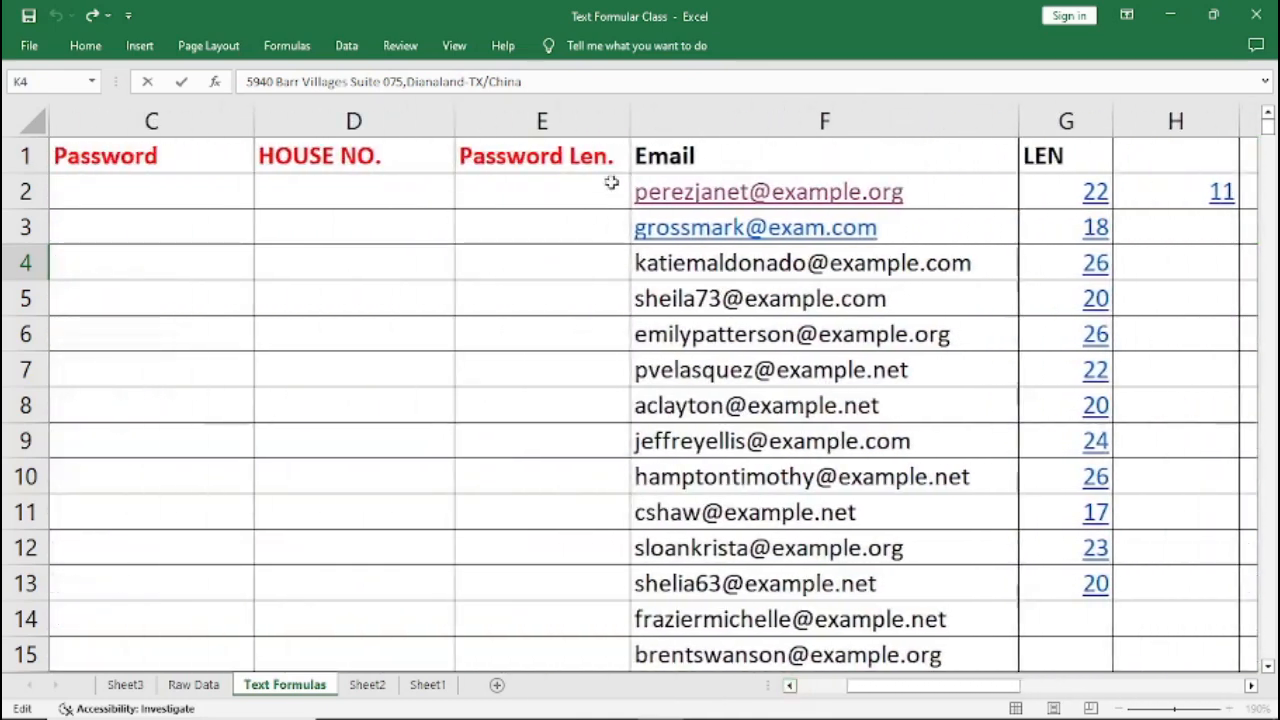
pyautogui.click(570, 122)
pyautogui.moveTo(570, 122); pyautogui.dragTo(1134, 122)
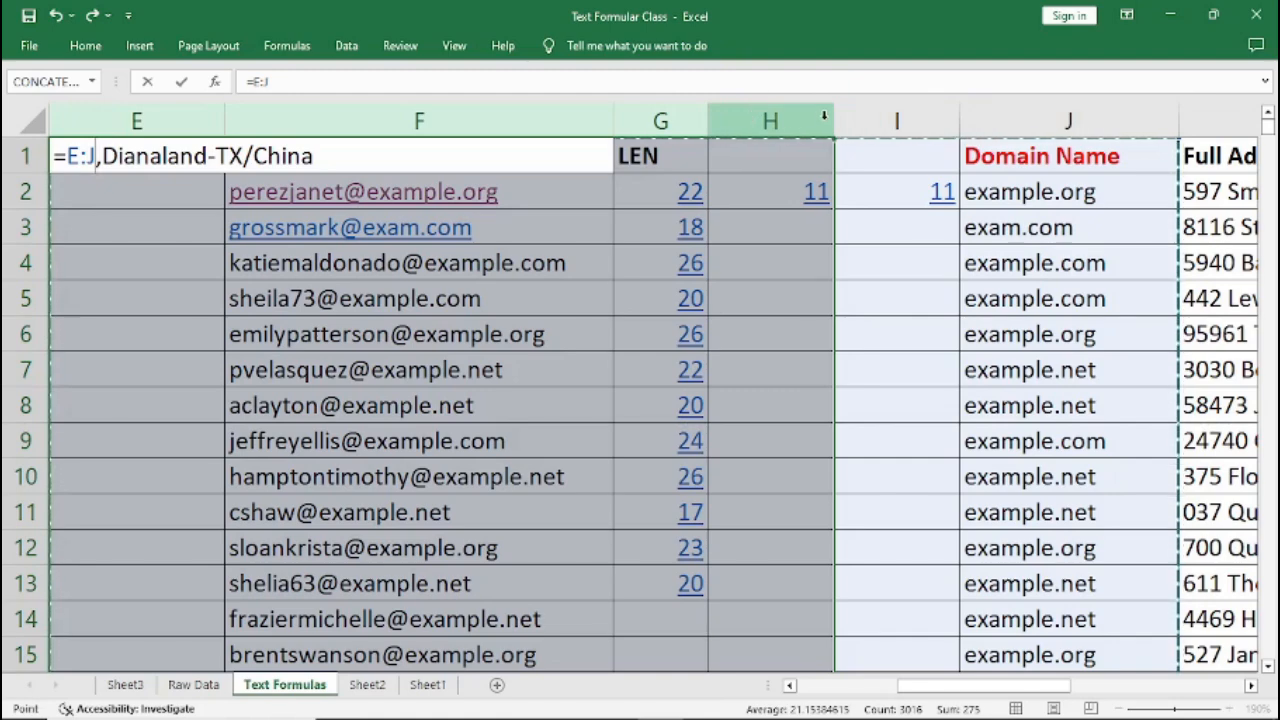
pyautogui.click(862, 196)
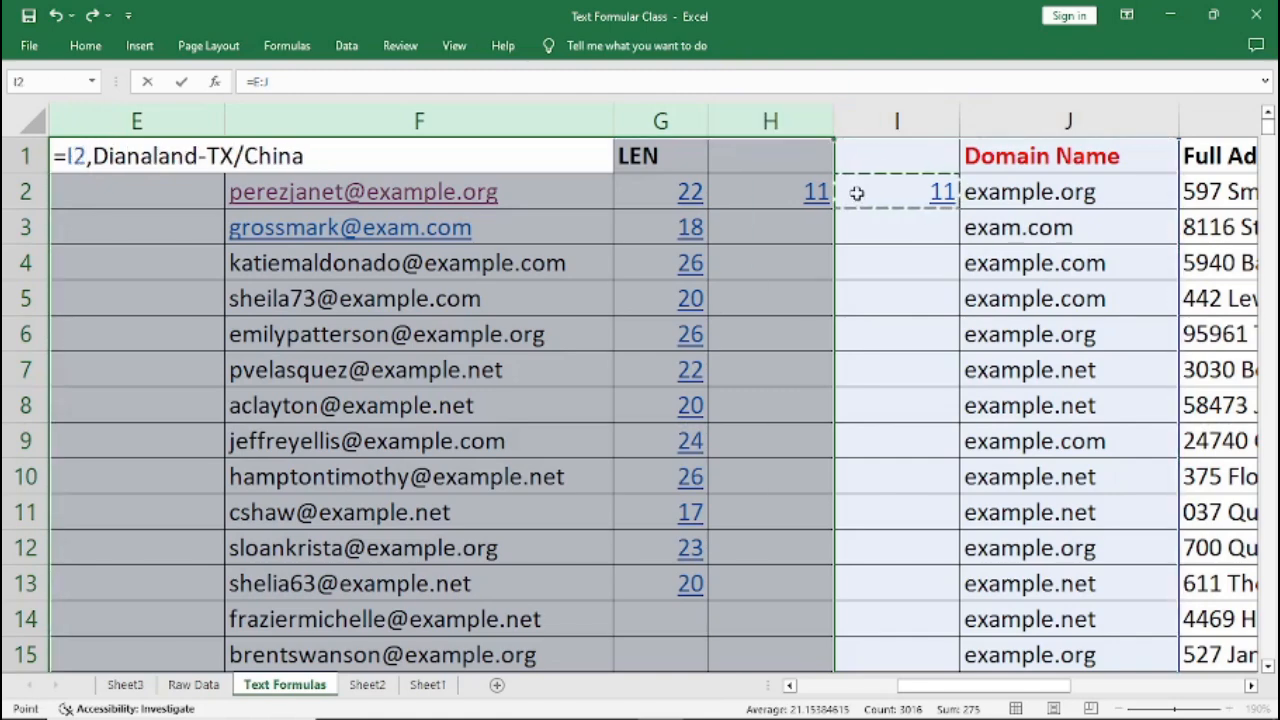
pyautogui.click(170, 120)
pyautogui.press('Escape')
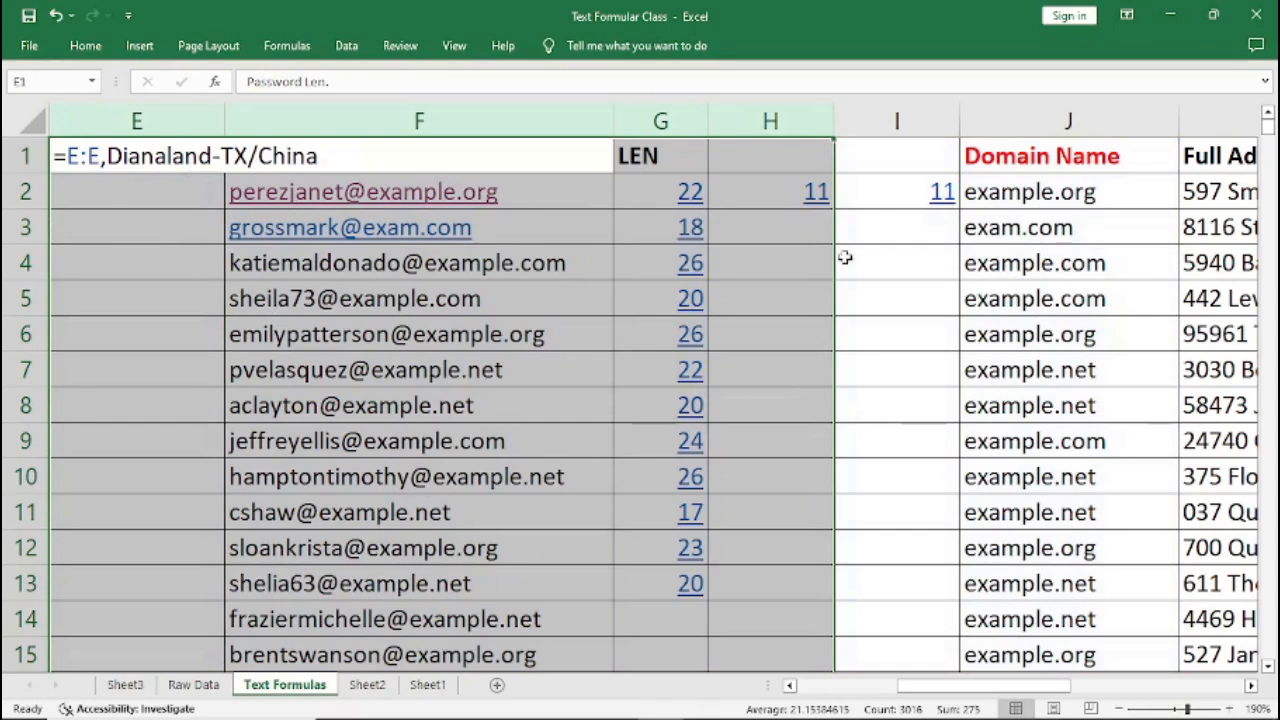
# Step: Hide columns E through J so the HOUSE NO. column sits beside Full Address
pyautogui.moveTo(944, 712)
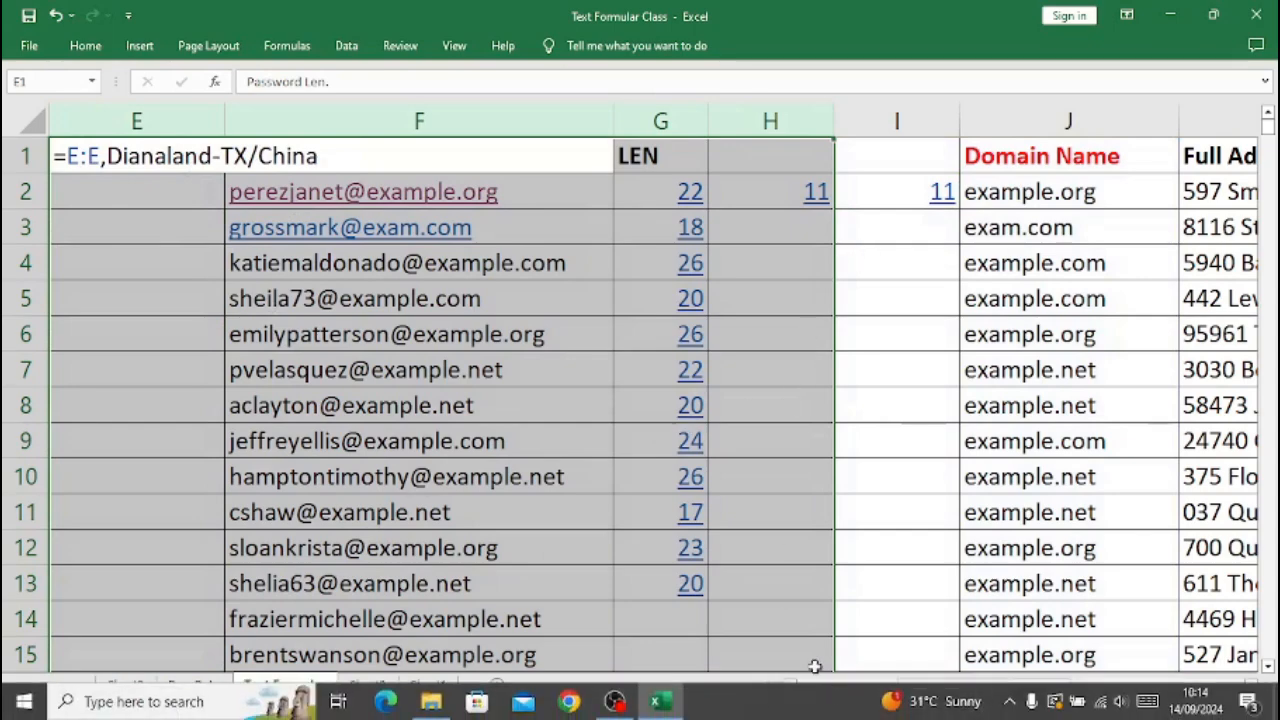
pyautogui.click(790, 685)
pyautogui.click(790, 685)
pyautogui.click(792, 686)
pyautogui.click(792, 686)
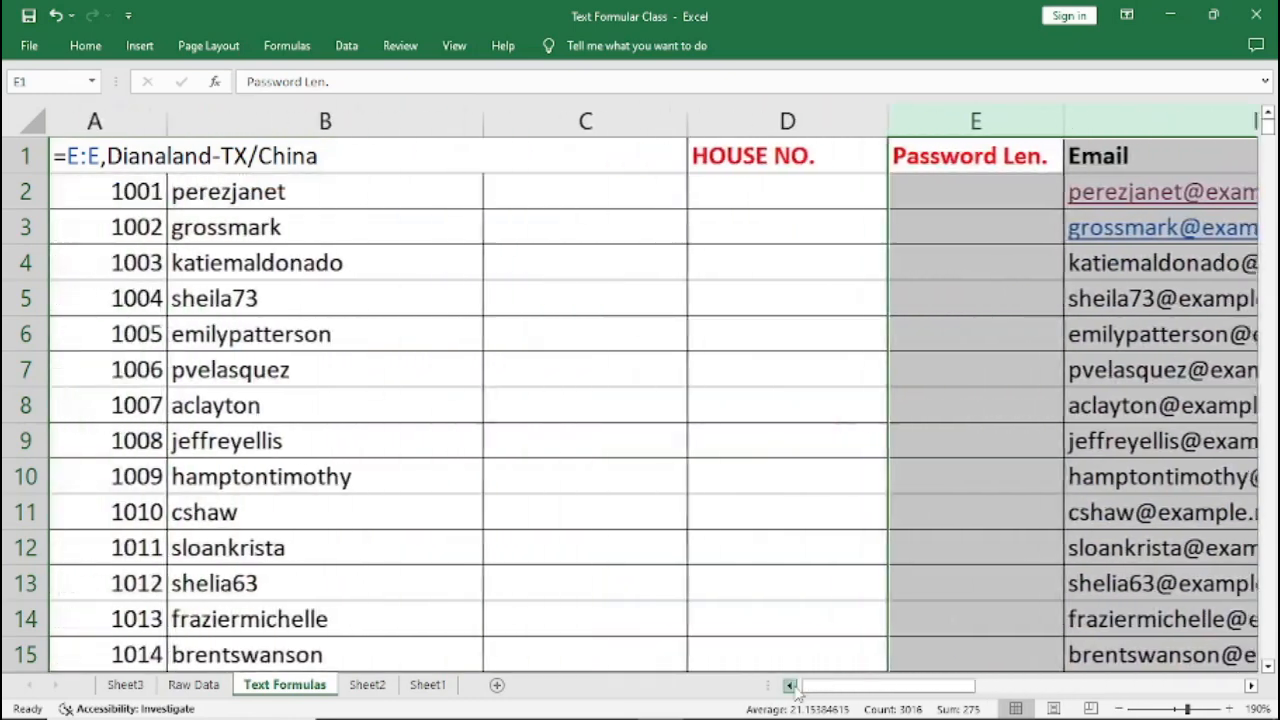
pyautogui.moveTo(972, 115); pyautogui.dragTo(463, 112)
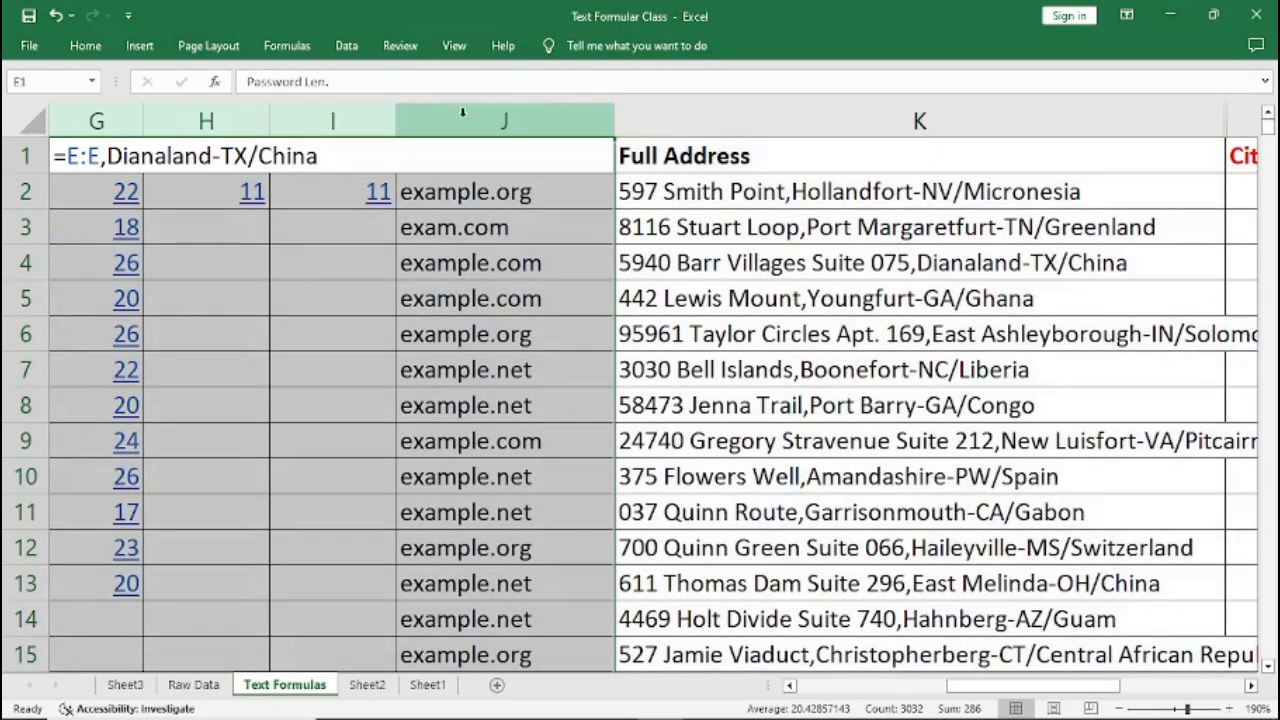
pyautogui.rightClick(358, 124)
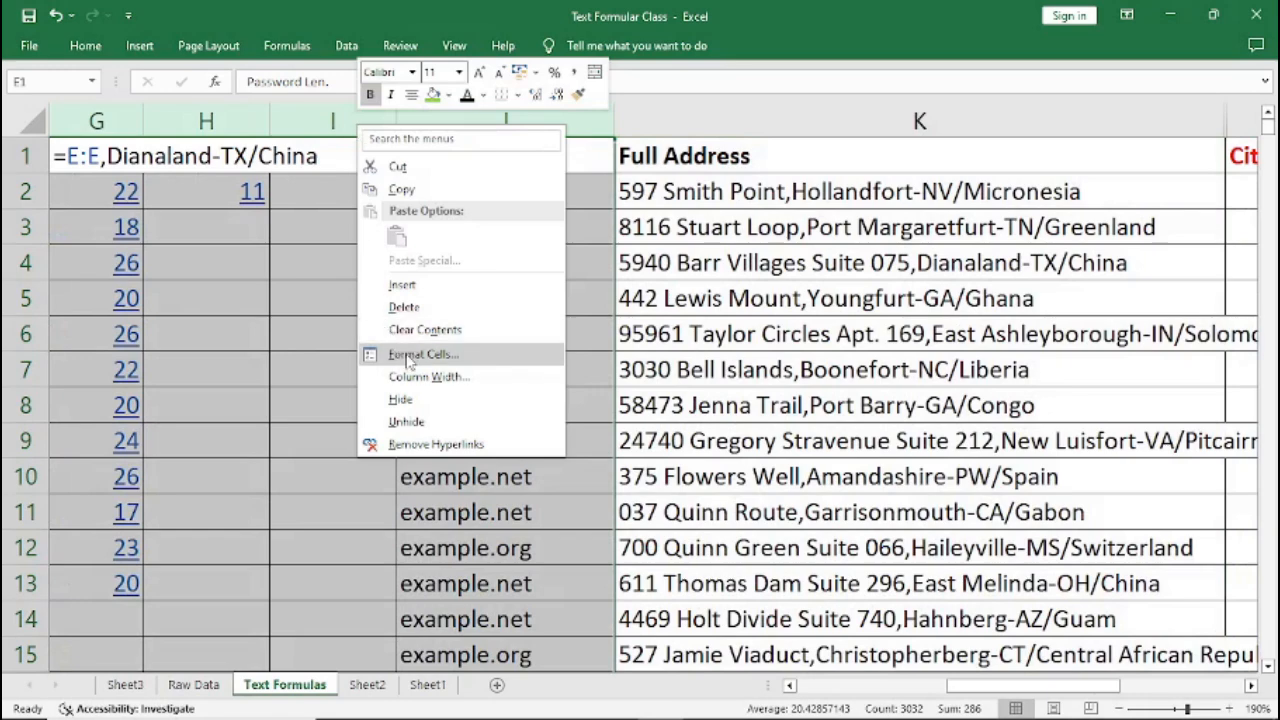
pyautogui.click(400, 399)
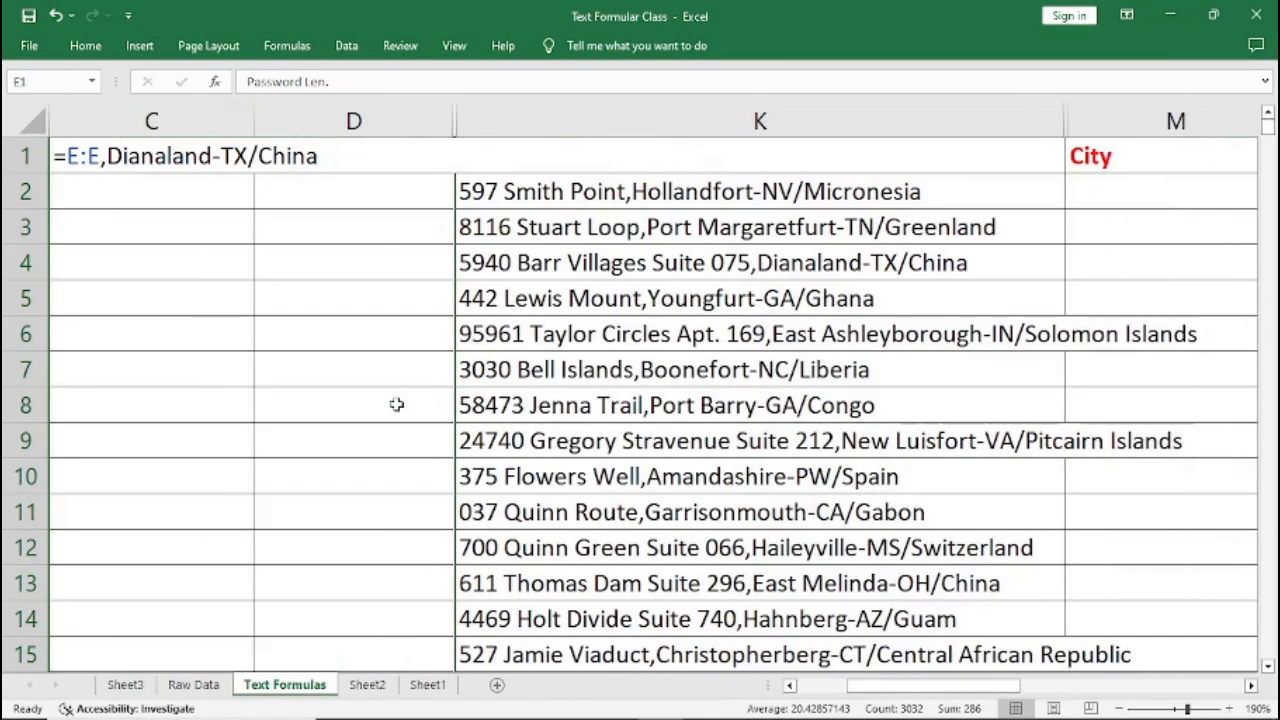
pyautogui.click(303, 355)
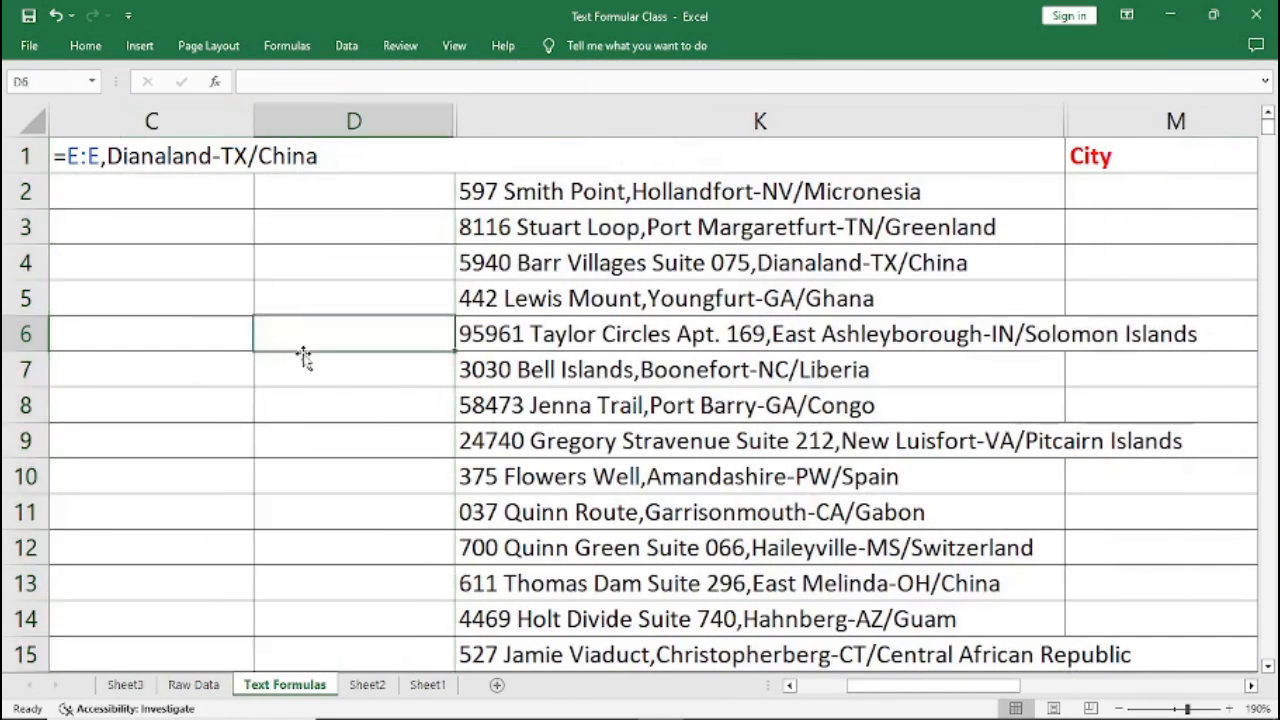
pyautogui.click(310, 478)
pyautogui.click(565, 438)
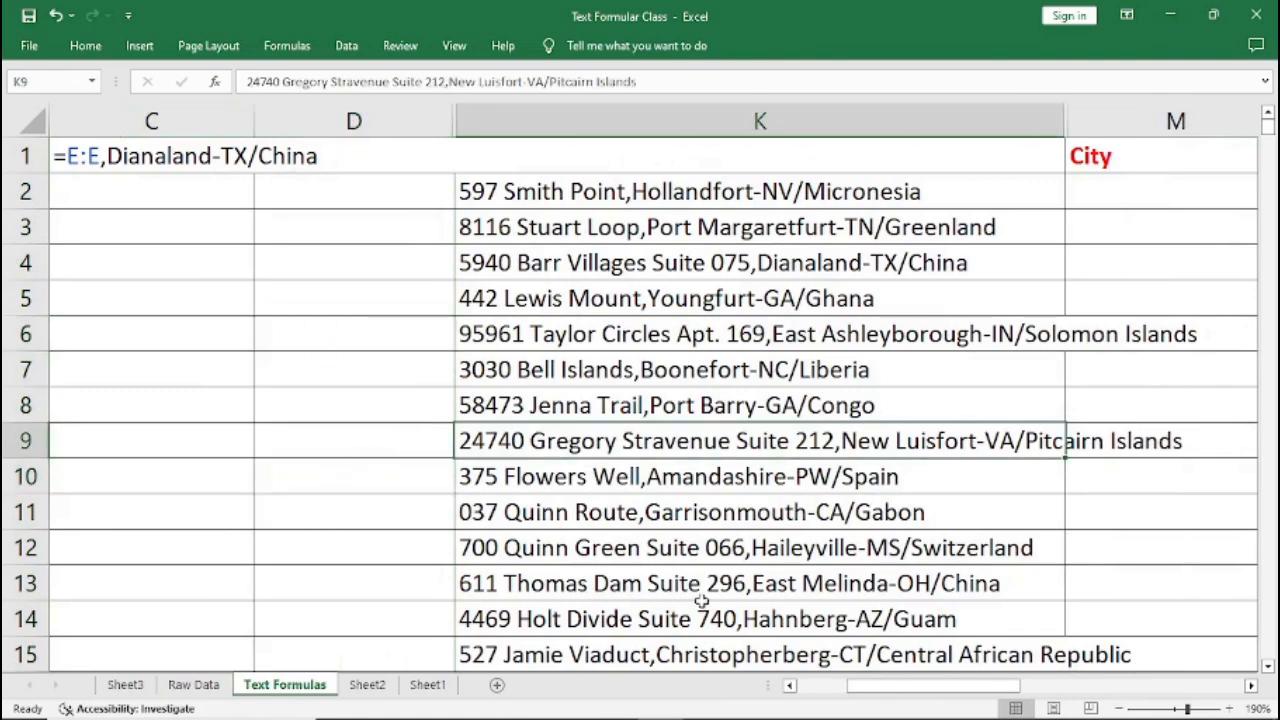
# Step: Clear the leftover formula text covering the Password and HOUSE NO. headers in row 1
pyautogui.moveTo(888, 690); pyautogui.dragTo(838, 690)
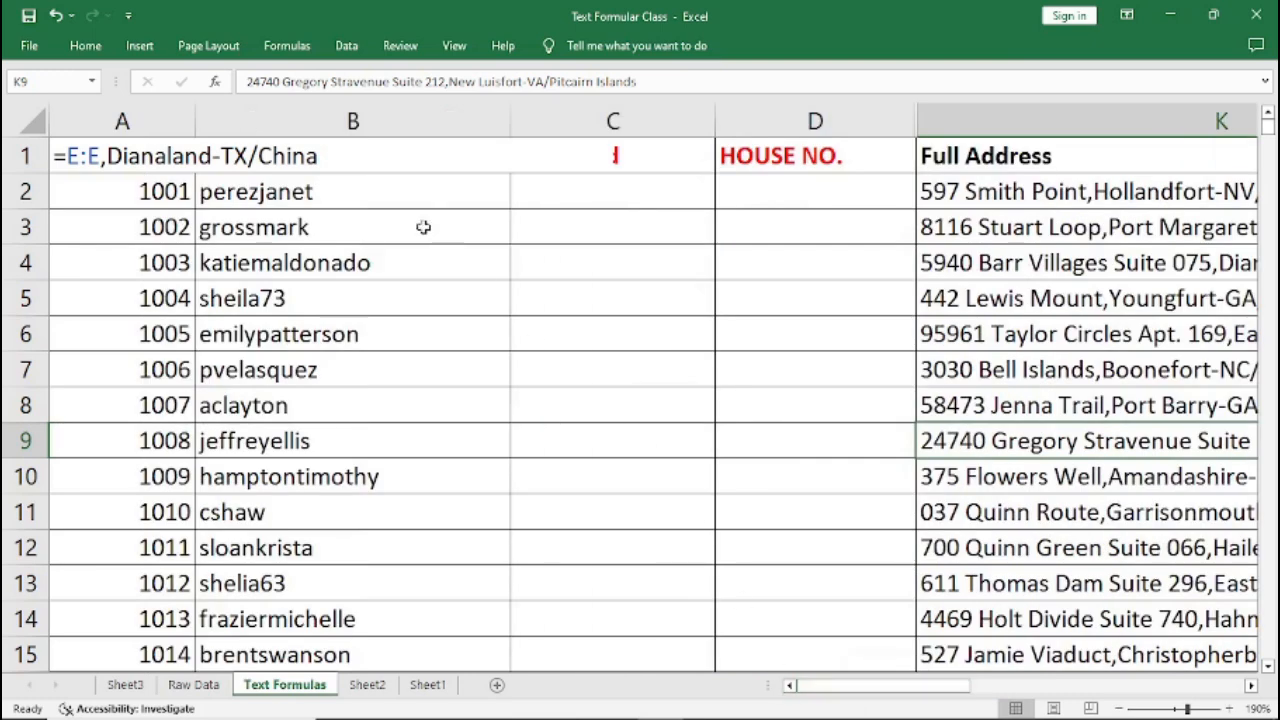
pyautogui.click(338, 190)
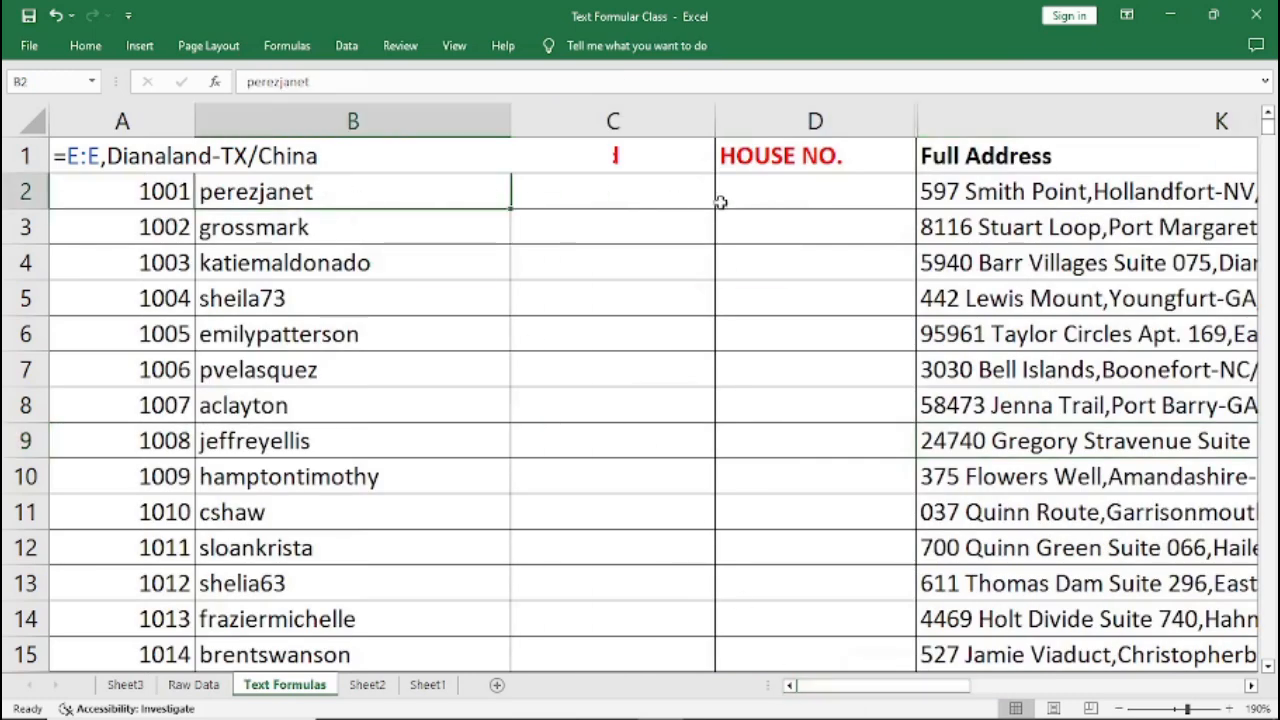
pyautogui.click(783, 200)
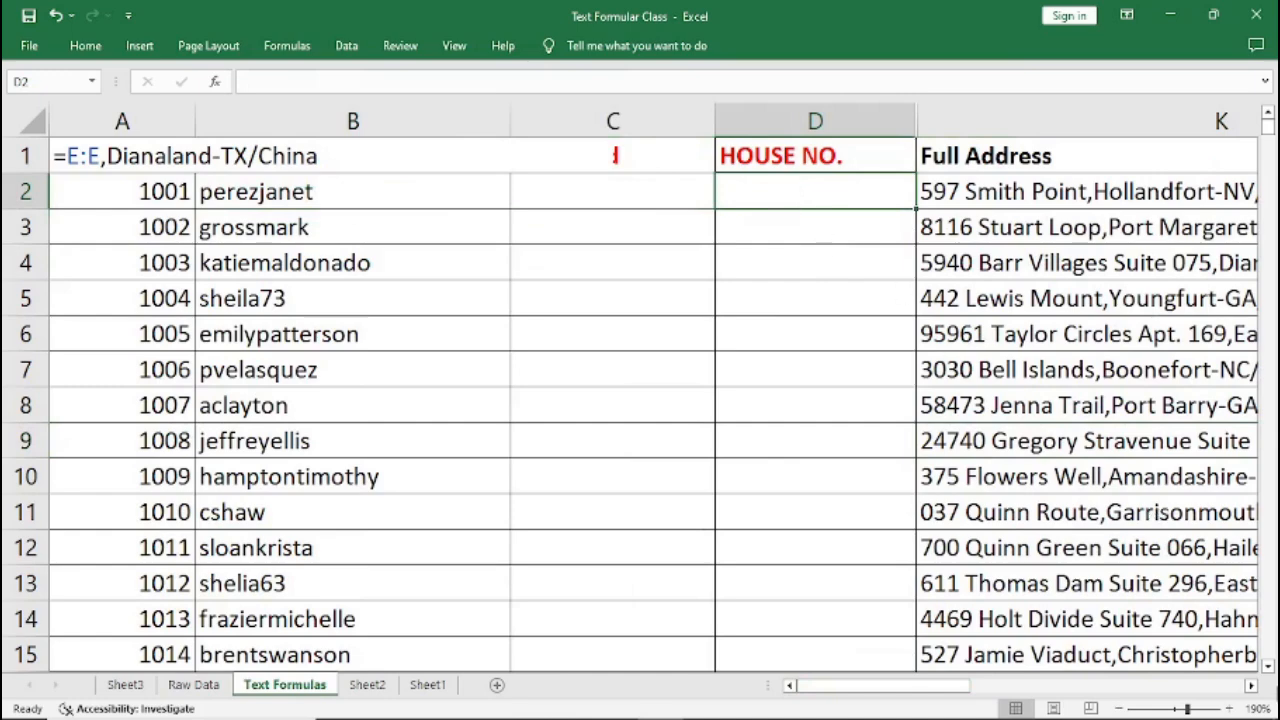
pyautogui.click(1251, 686)
pyautogui.click(1251, 686)
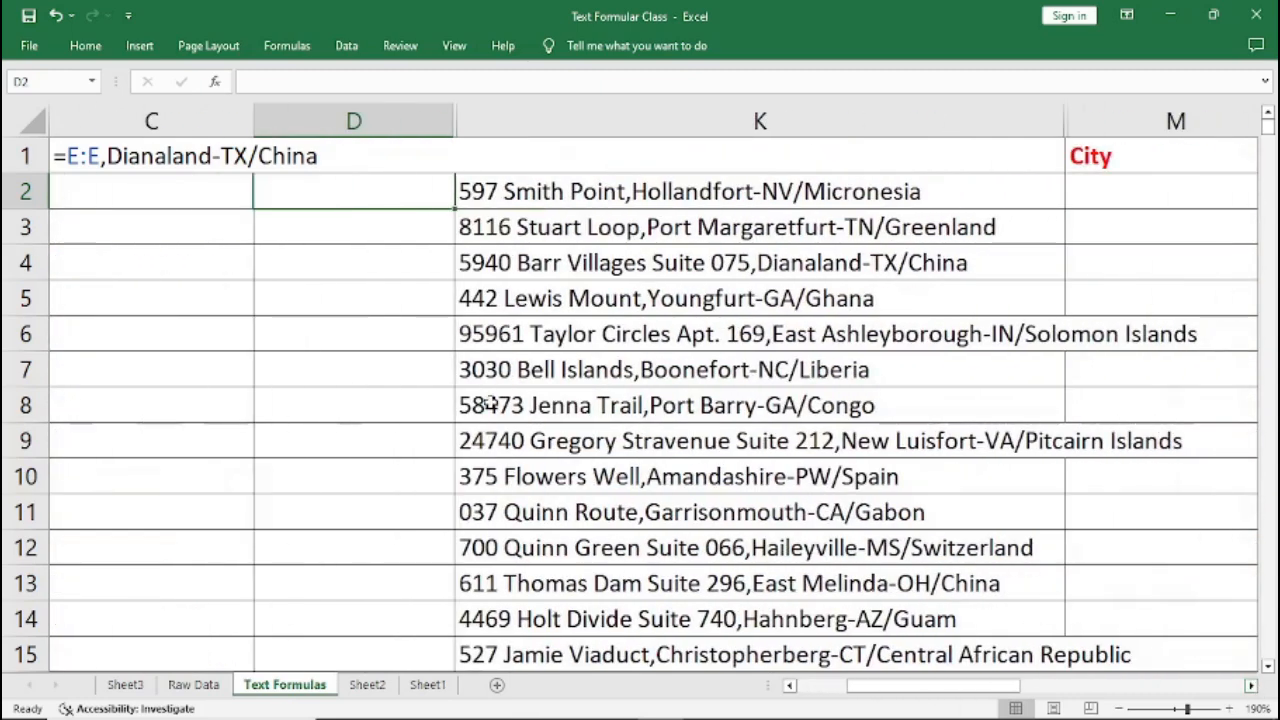
pyautogui.click(424, 364)
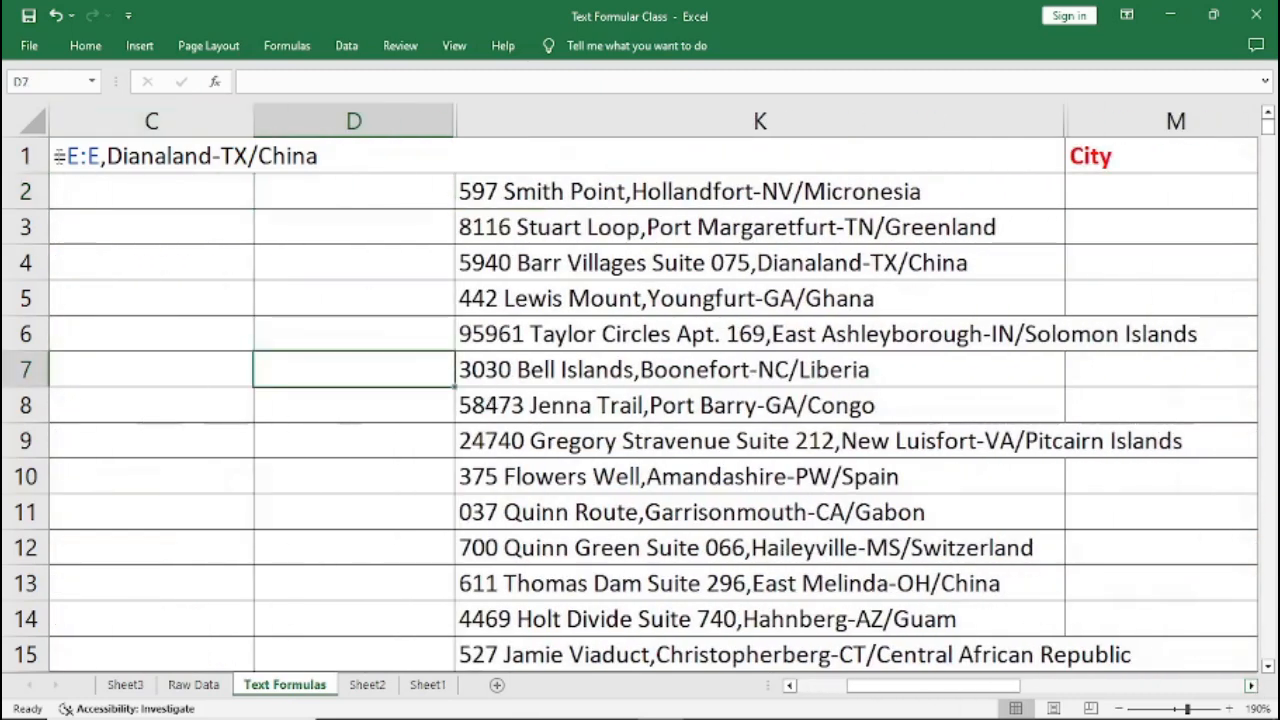
pyautogui.moveTo(58, 156); pyautogui.dragTo(388, 181)
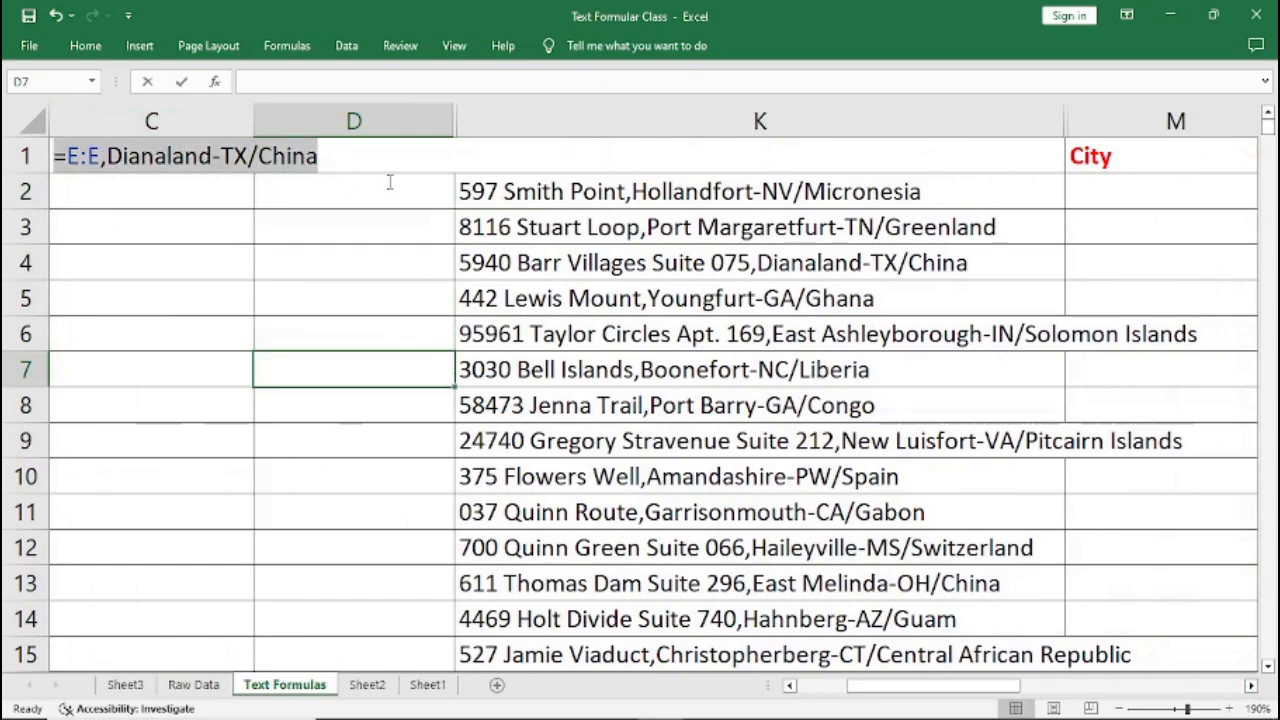
pyautogui.press('Escape')
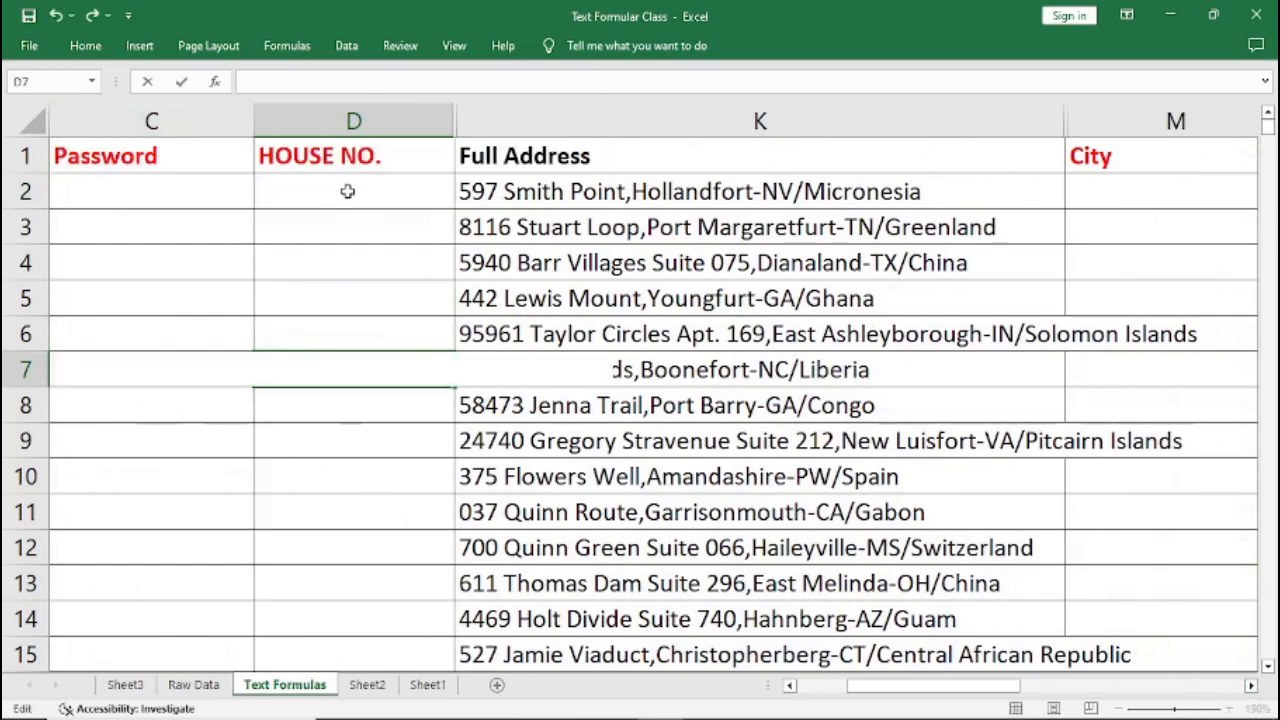
# Step: Enter =LEFT(K2,15) in D2 under HOUSE NO. to extract the first 15 characters of the full address
pyautogui.click(377, 162)
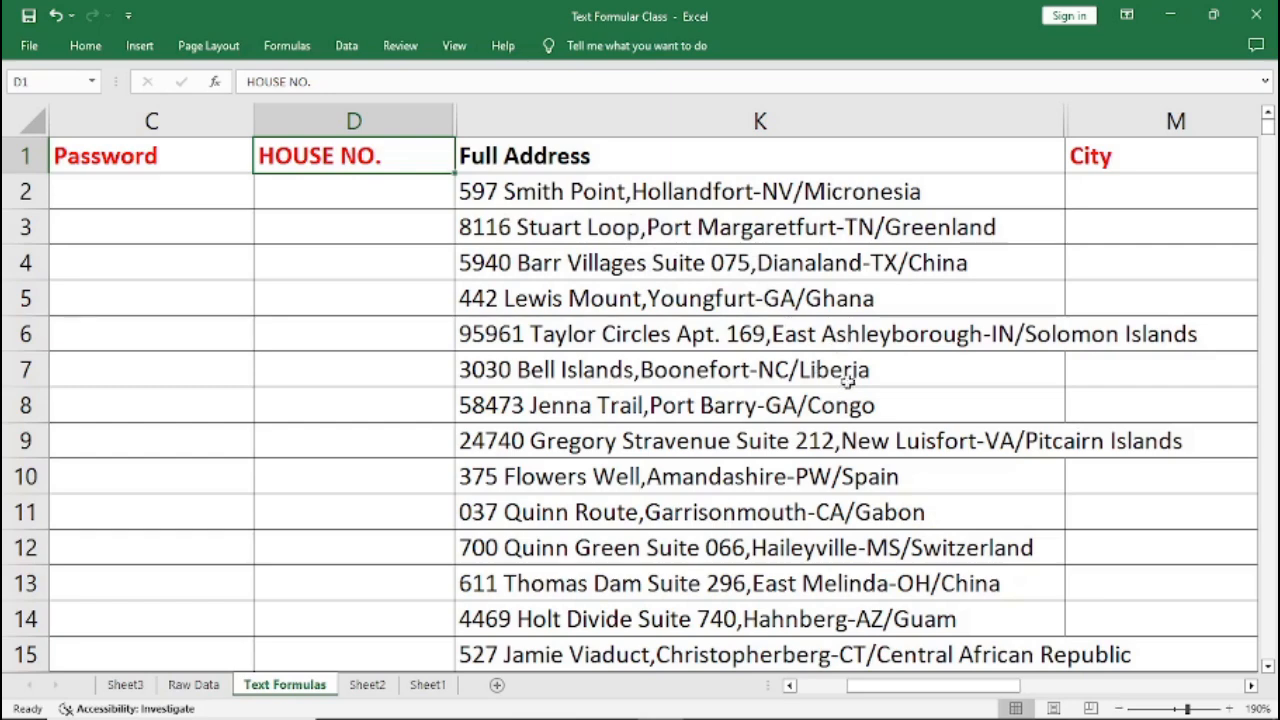
pyautogui.click(433, 116)
pyautogui.click(341, 197)
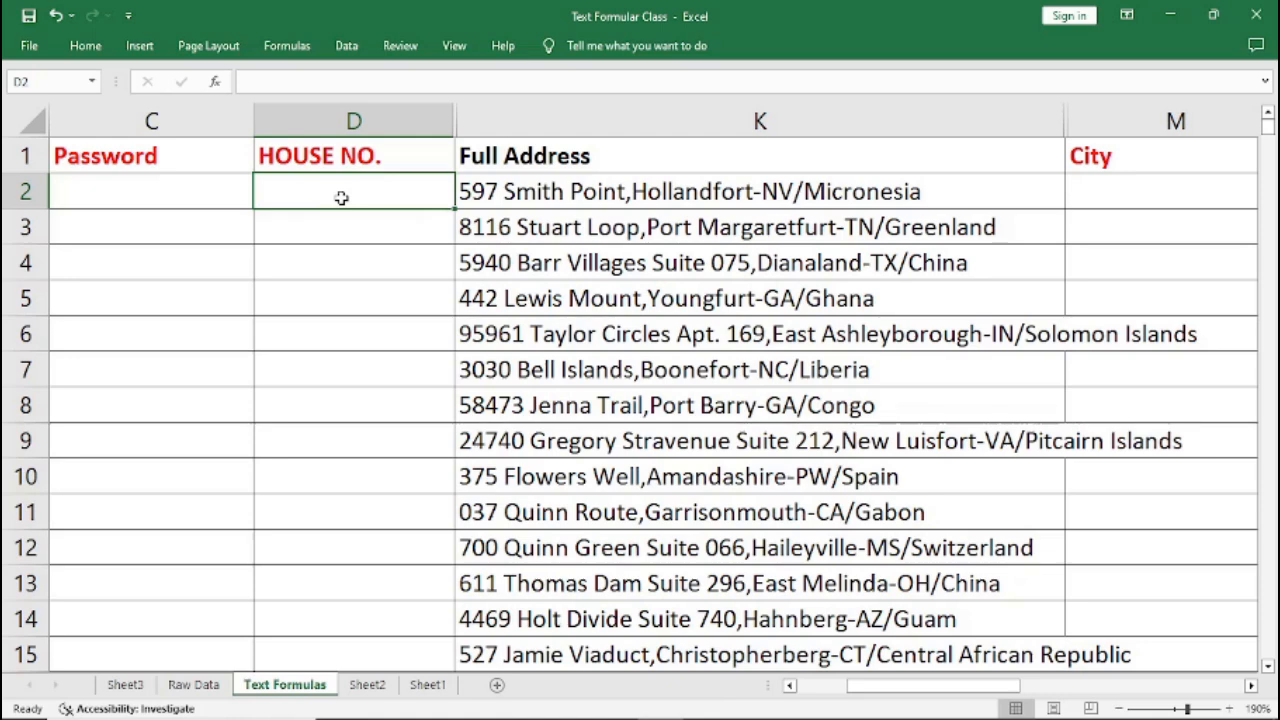
pyautogui.write('l')
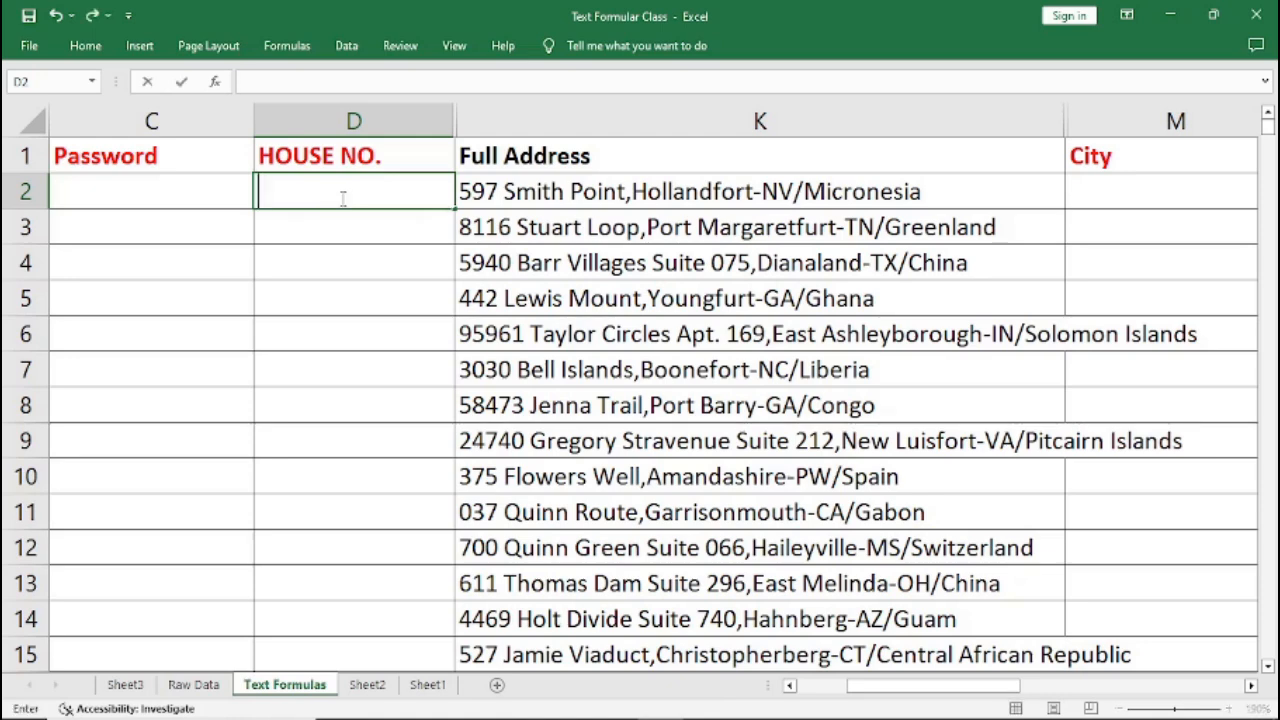
pyautogui.write('=L')
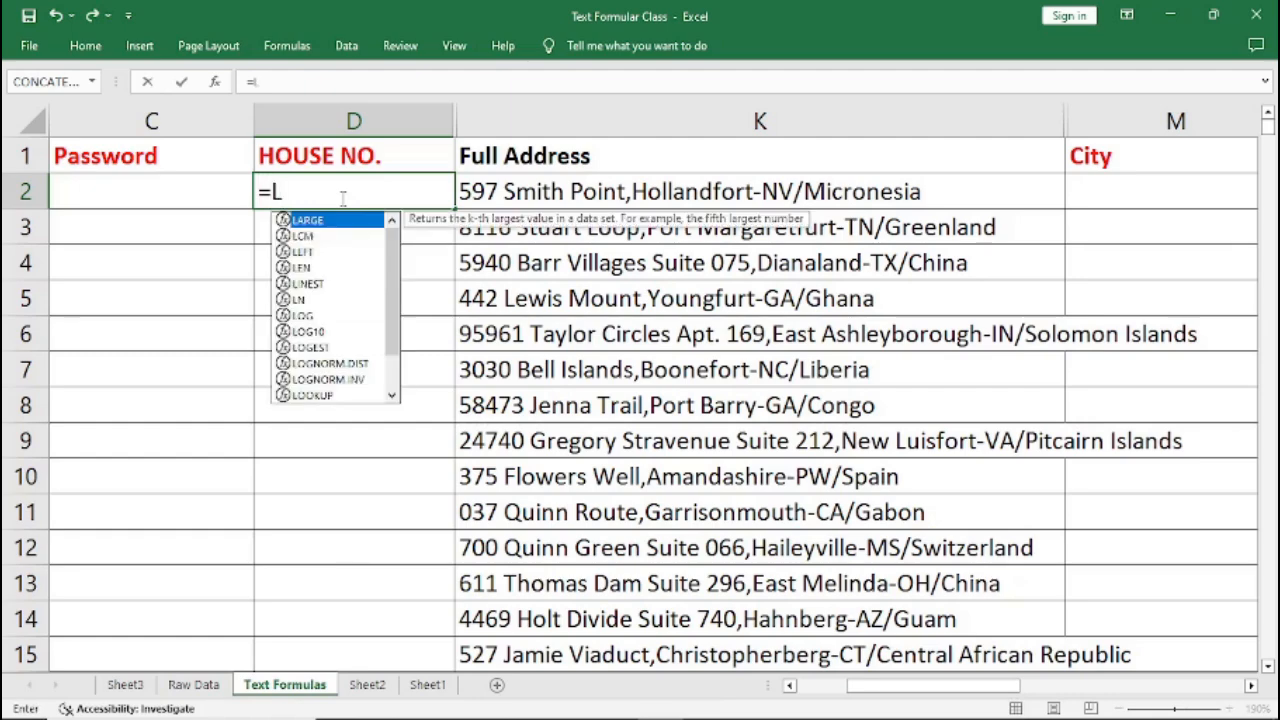
pyautogui.write('EFT')
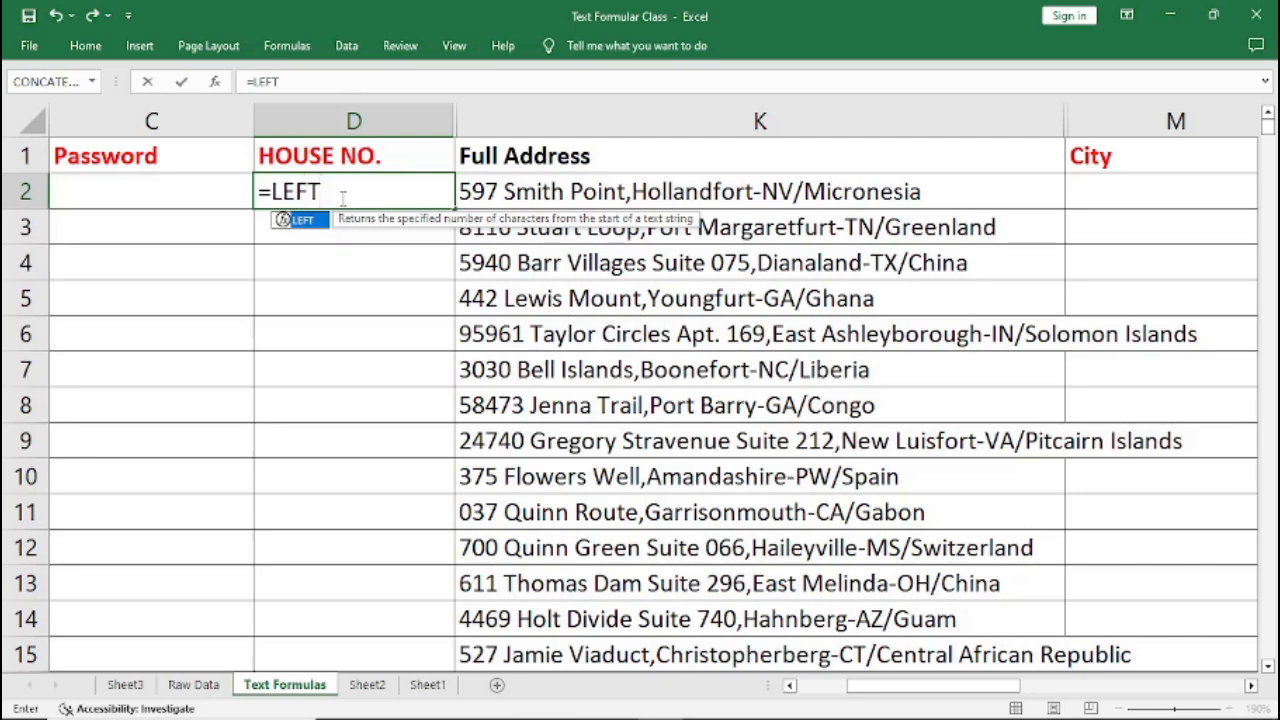
pyautogui.write('(')
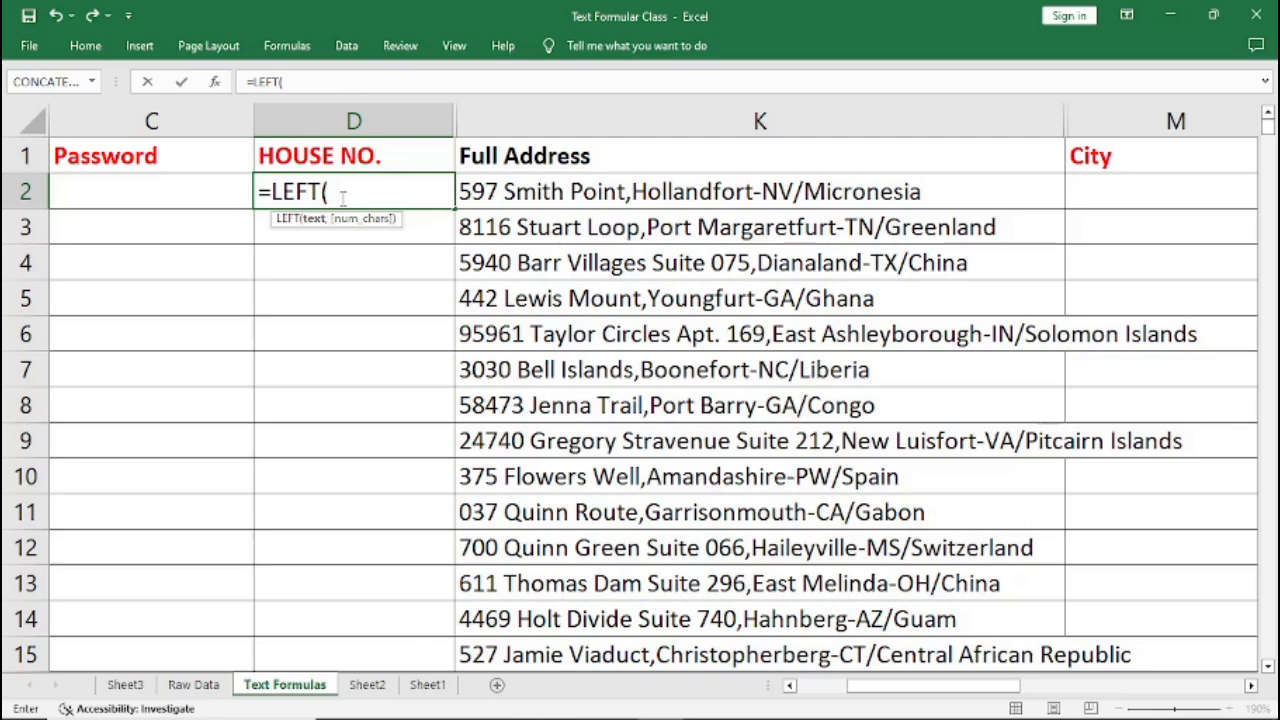
pyautogui.write('K')
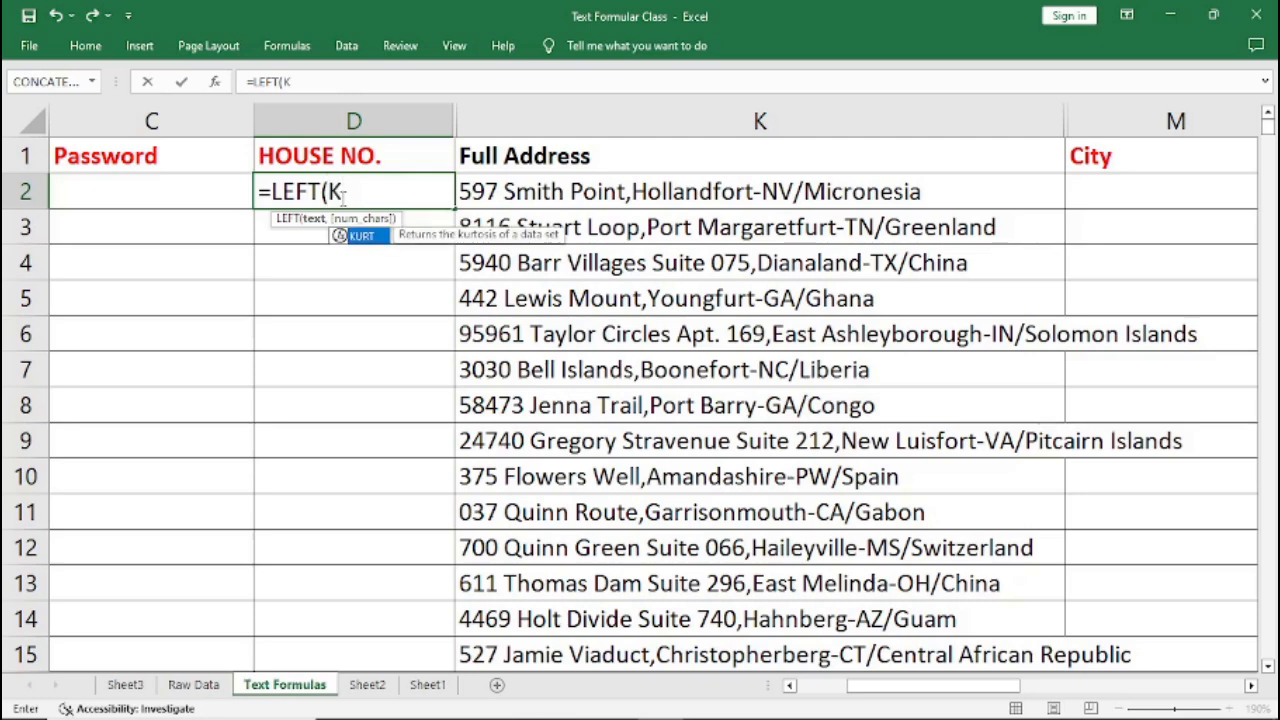
pyautogui.write('2,')
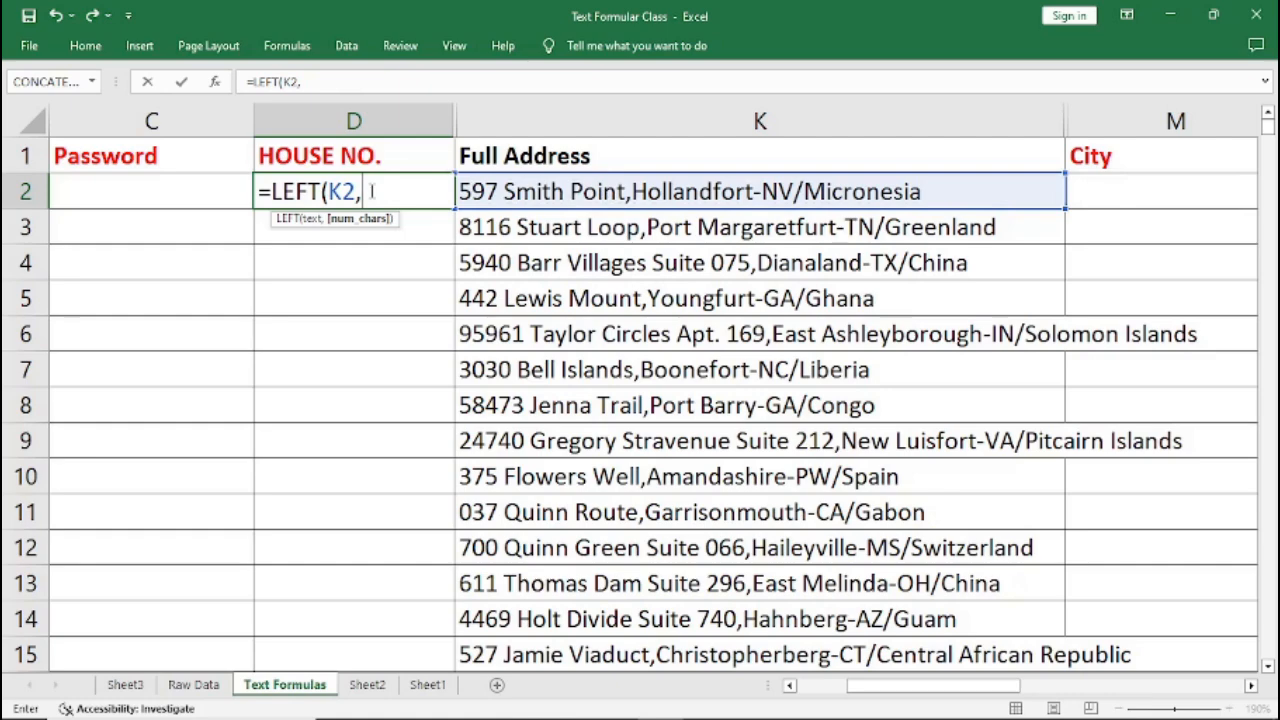
pyautogui.write('5)')
pyautogui.press('Return')
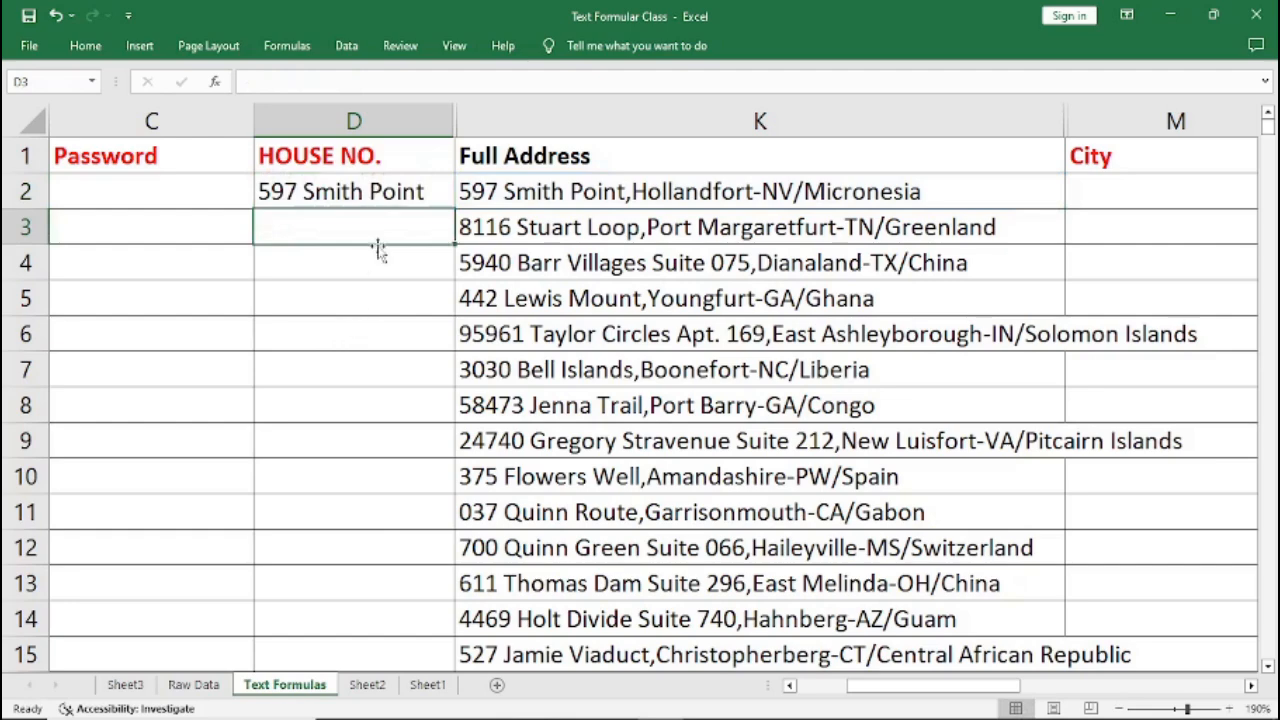
pyautogui.click(384, 196)
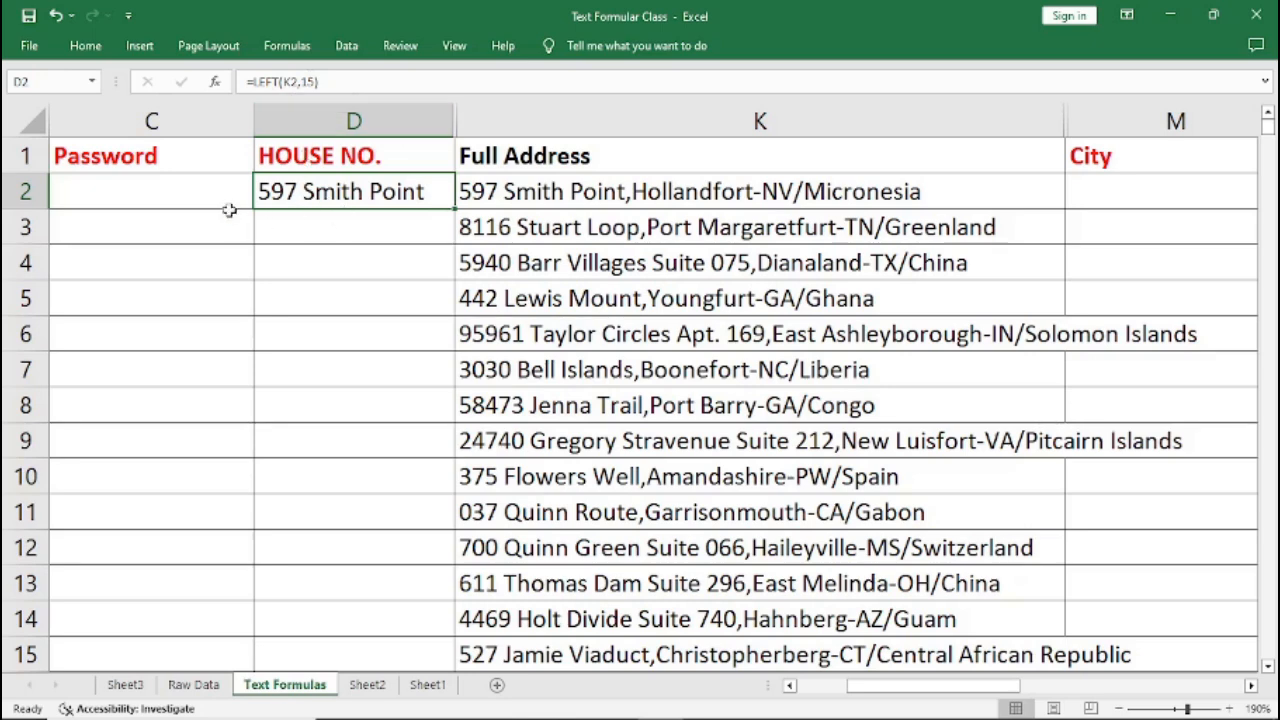
# Step: Enter =FIND(",",K2) in C2 to locate the comma's position in the full address
pyautogui.click(159, 190)
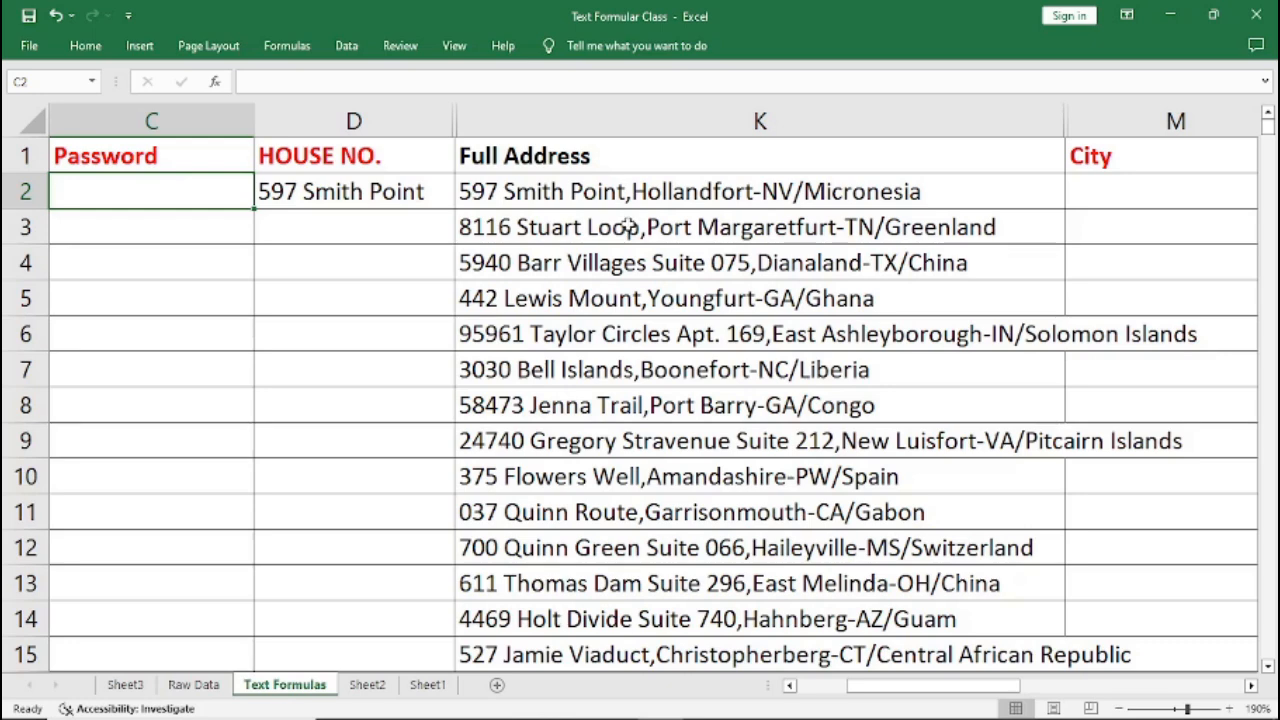
pyautogui.write('=')
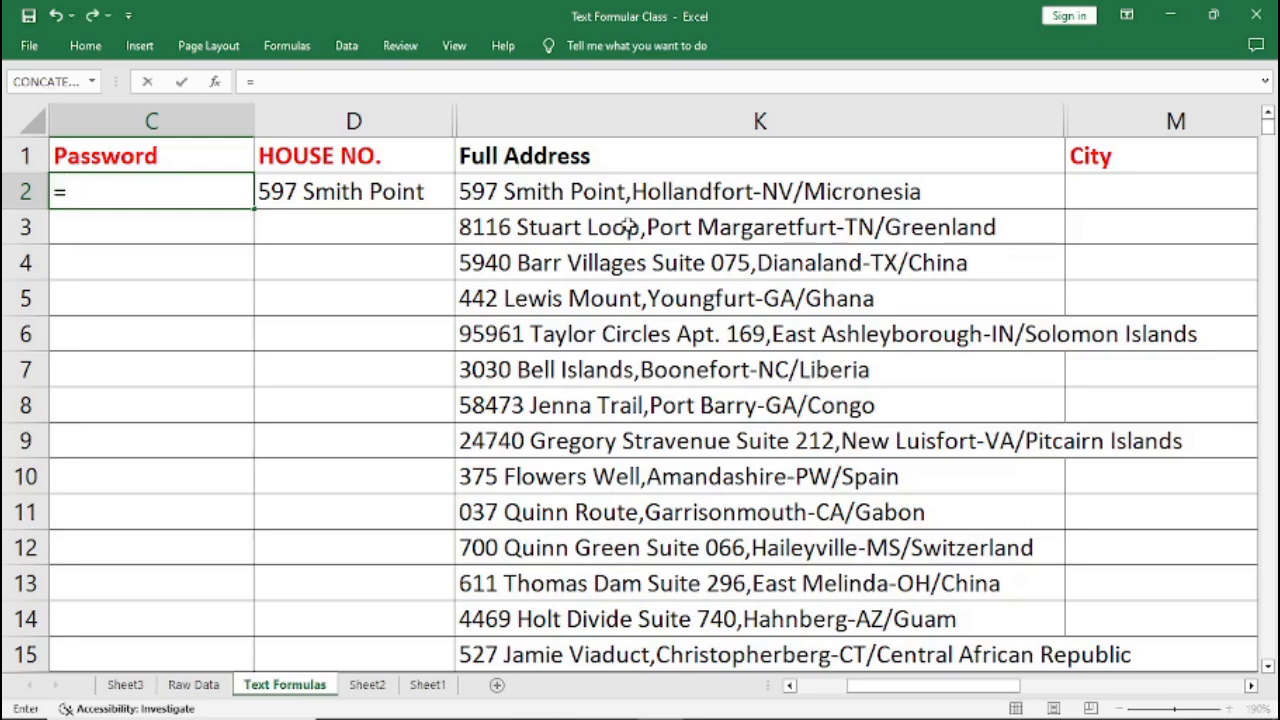
pyautogui.write('FIND')
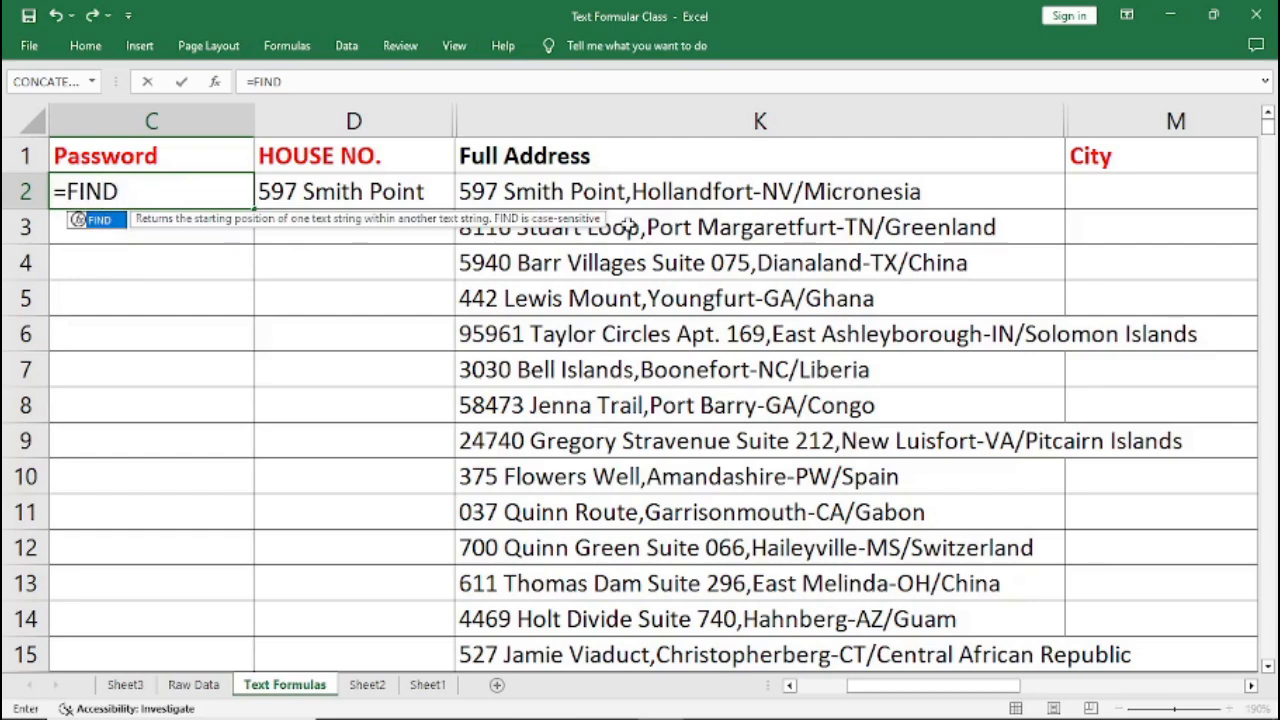
pyautogui.write('(')
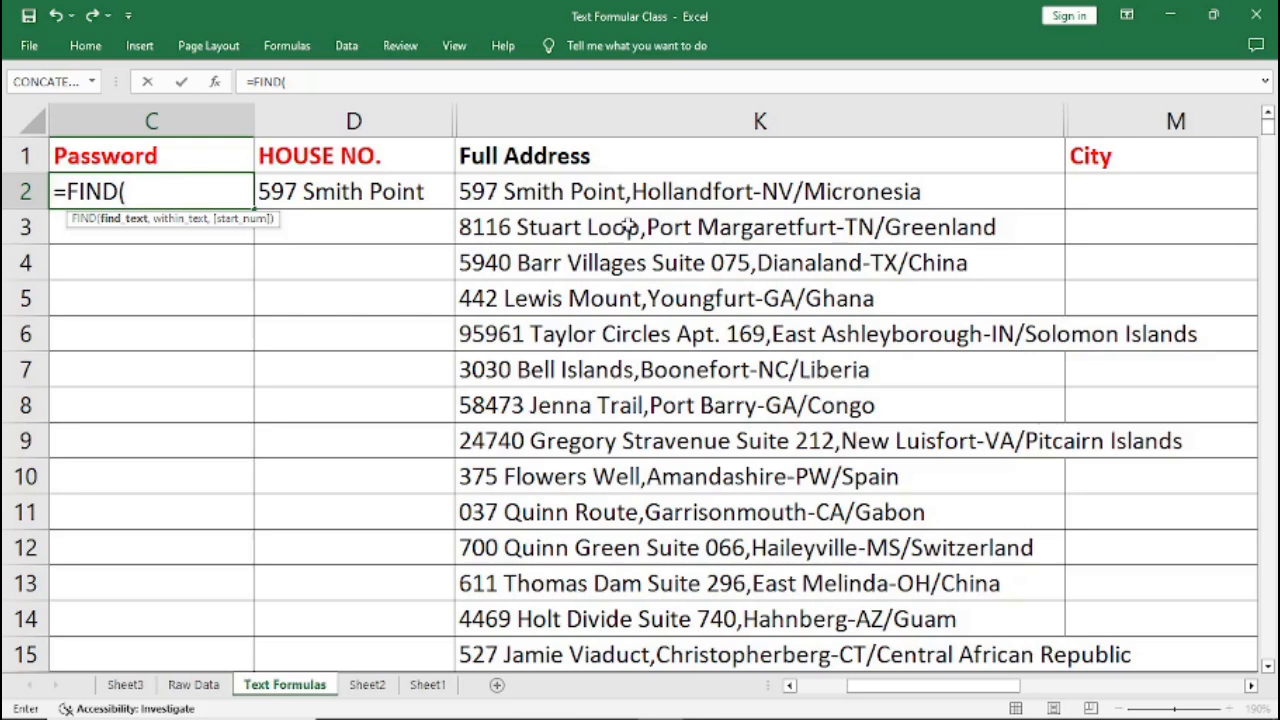
pyautogui.write('K2')
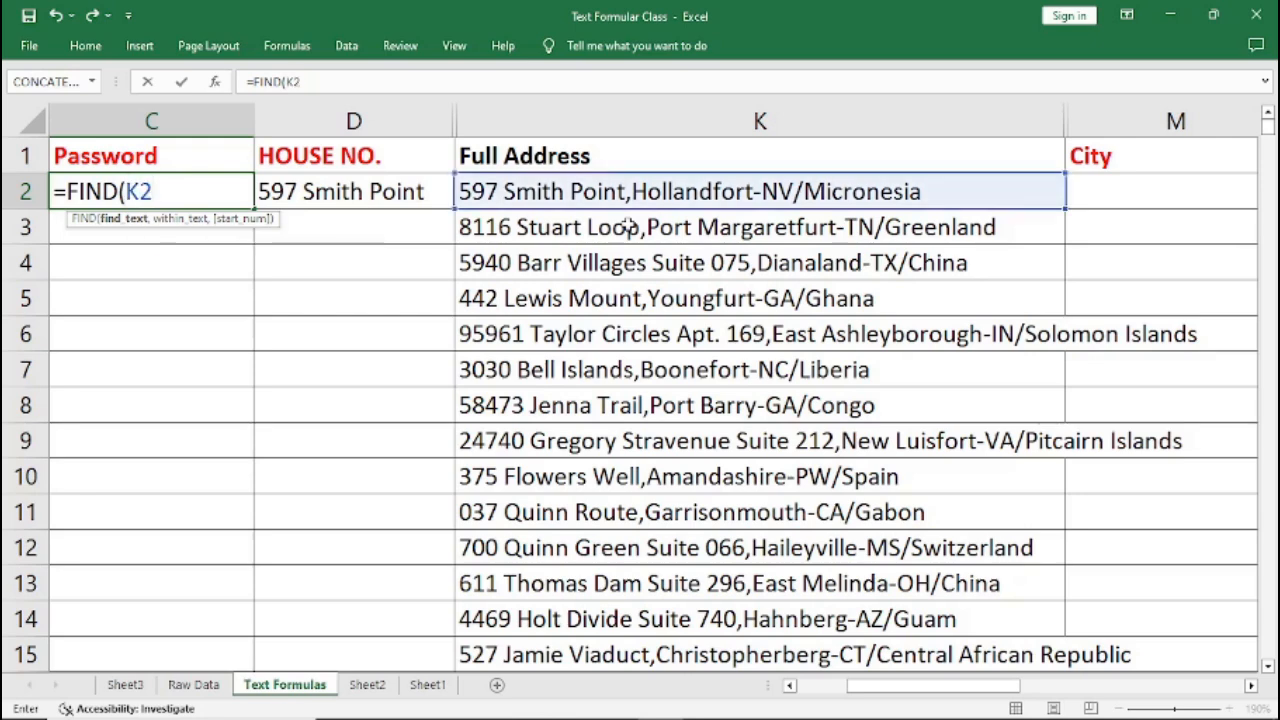
pyautogui.write(',')
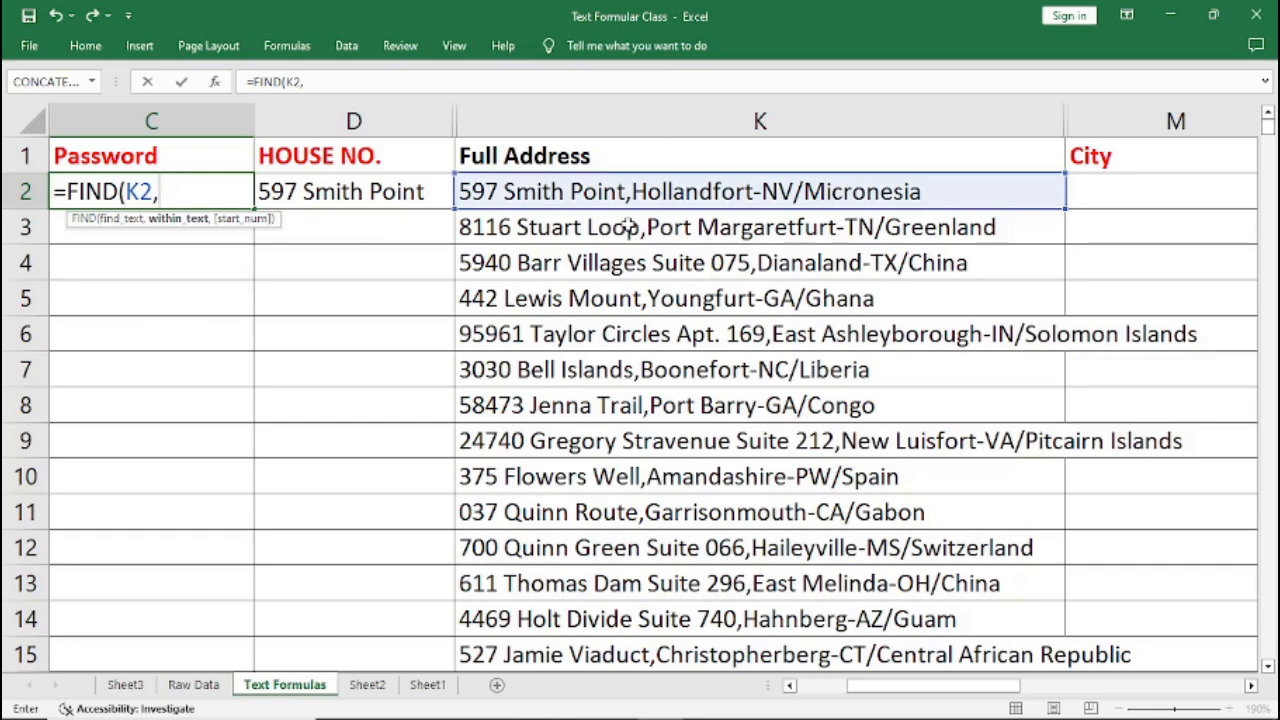
pyautogui.press('BackSpace')
pyautogui.press('BackSpace')
pyautogui.press('BackSpace')
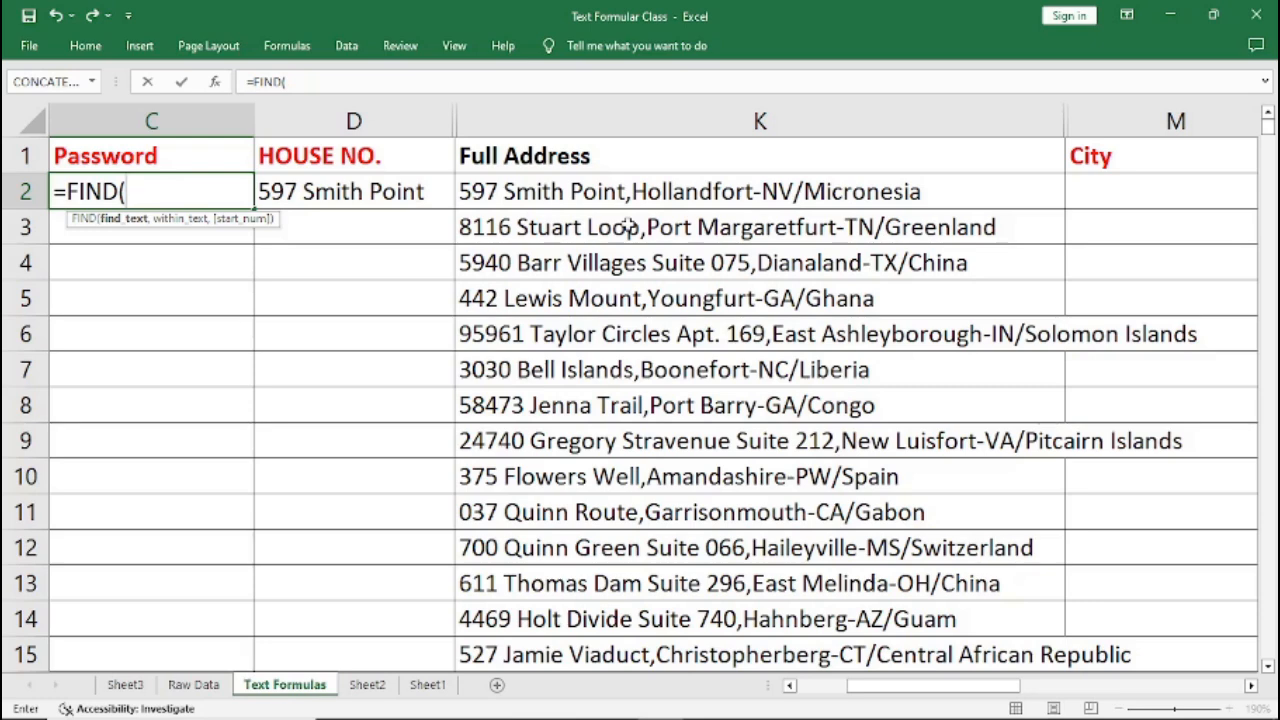
pyautogui.write('",",')
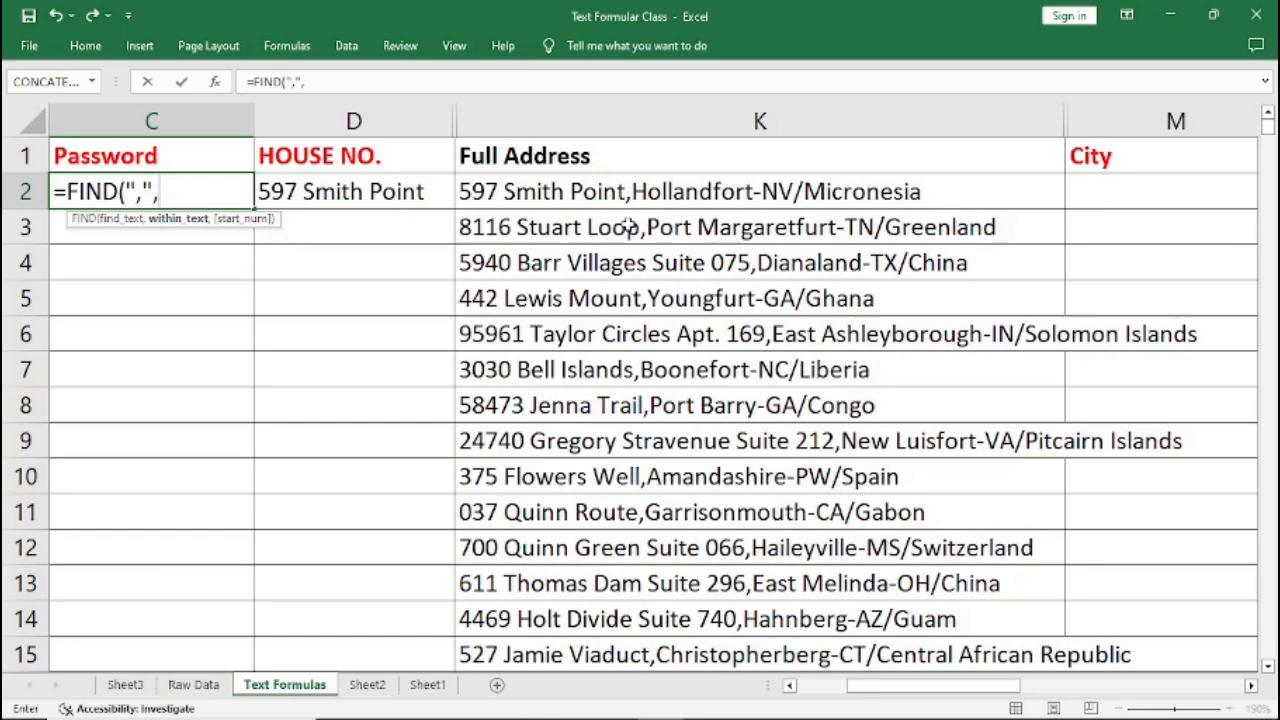
pyautogui.write('K')
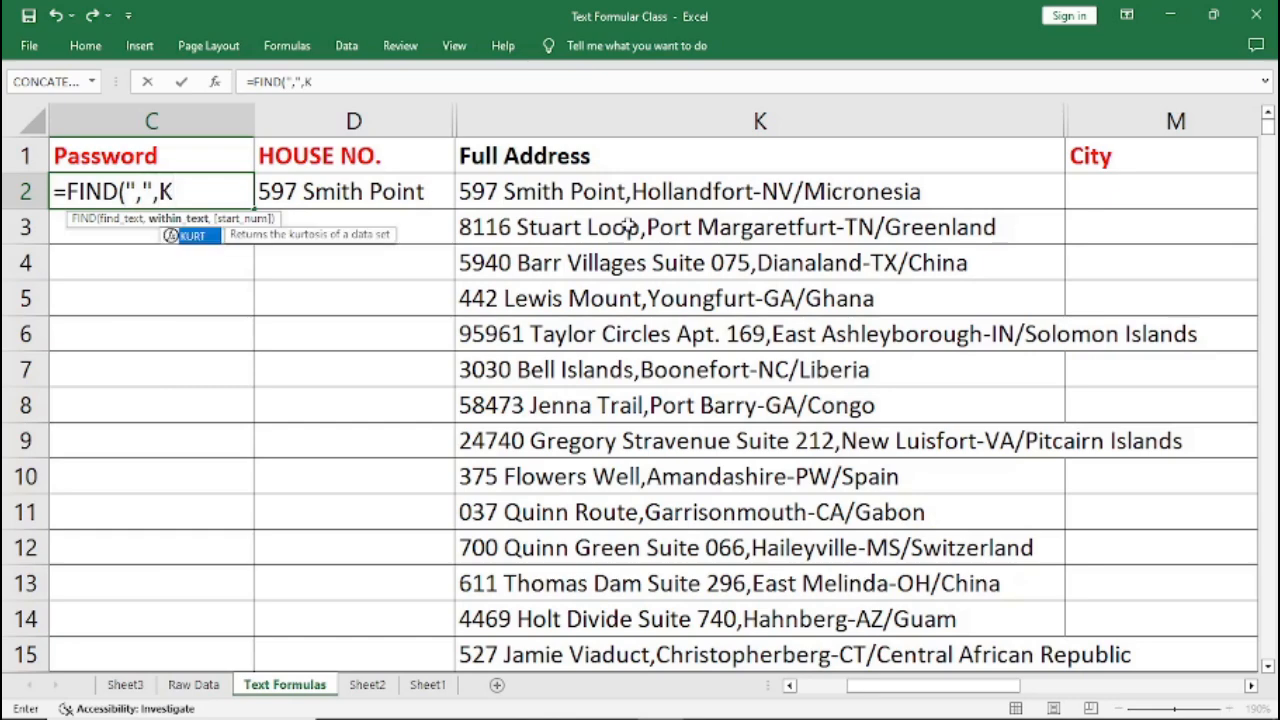
pyautogui.write('2')
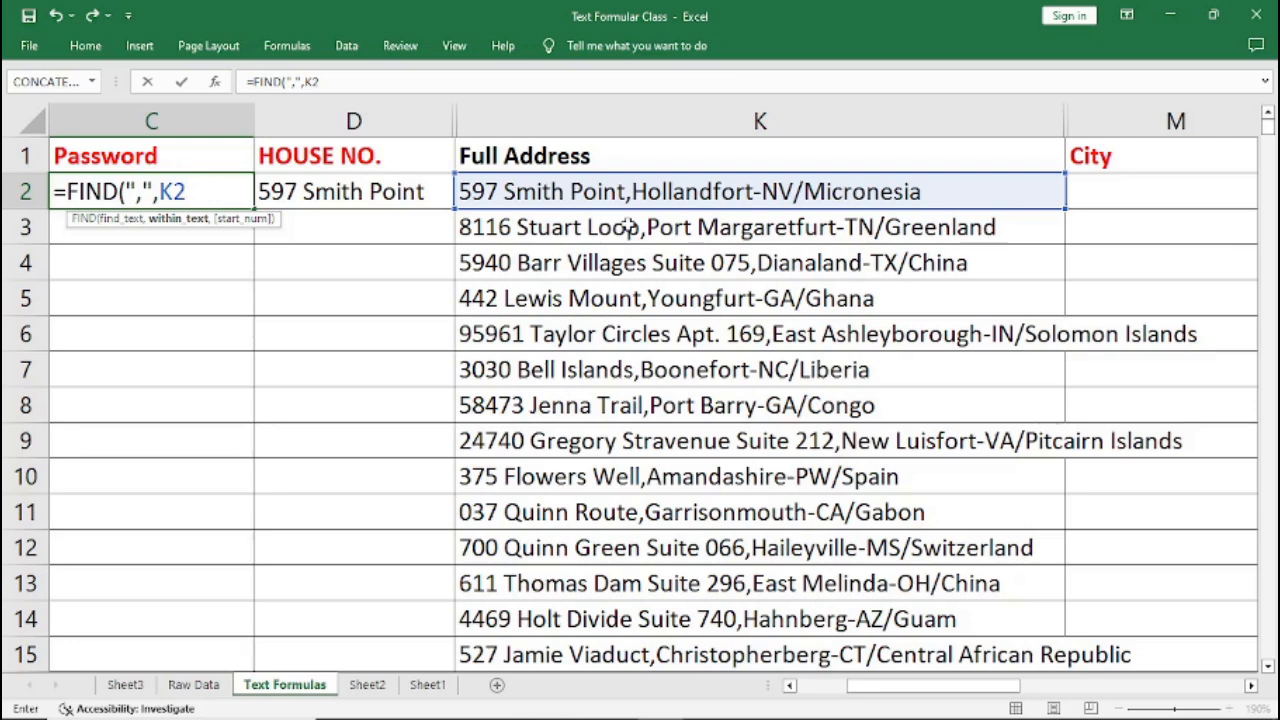
pyautogui.write(')')
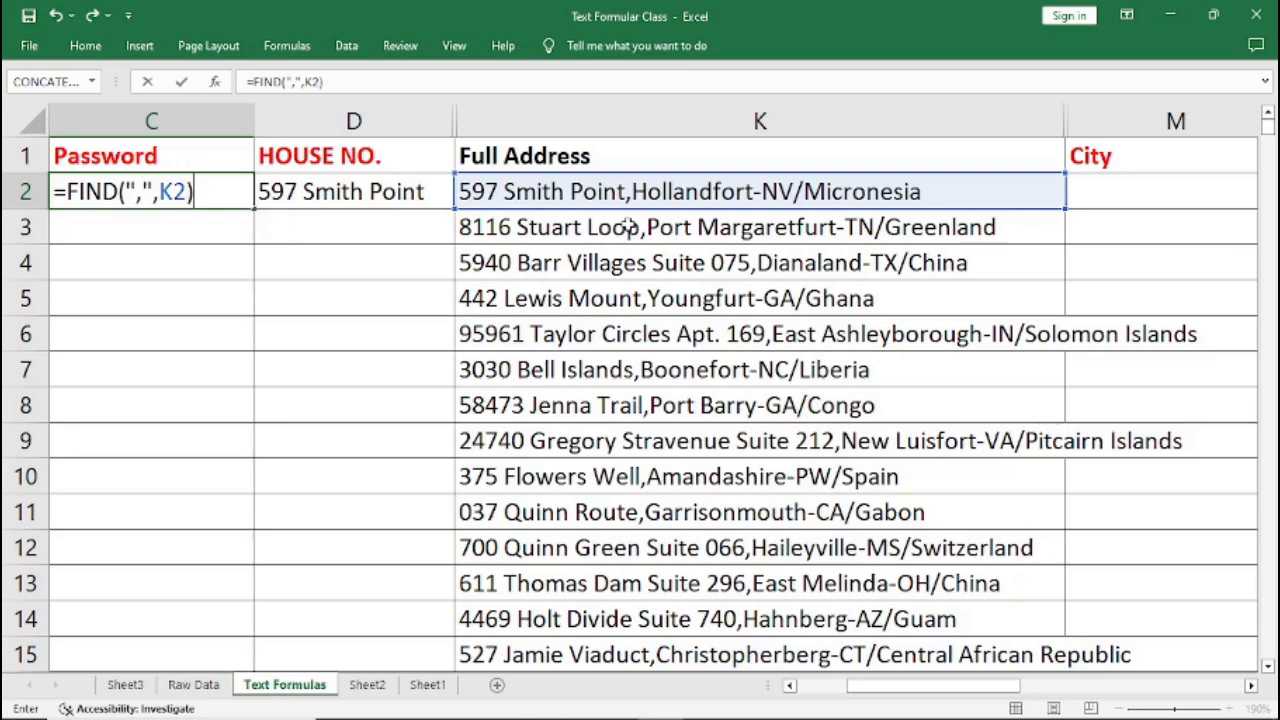
pyautogui.press('Return')
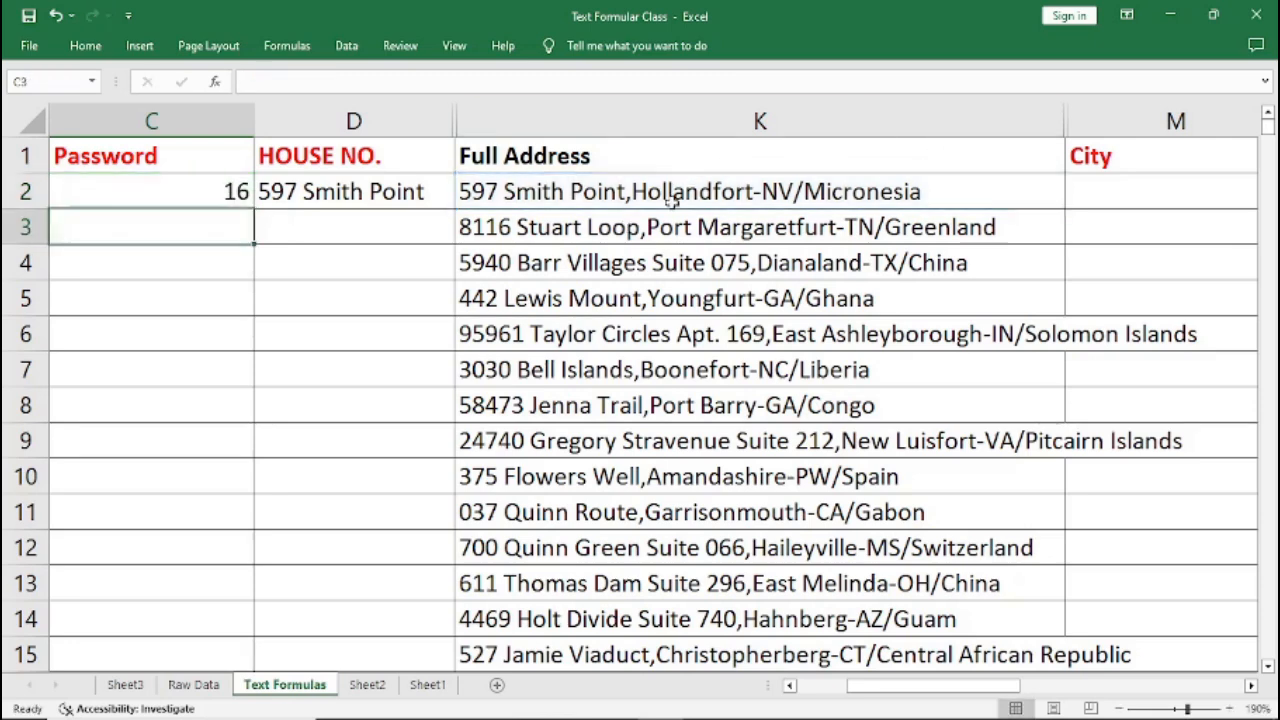
# Step: Extend C2's formula to =FIND(",",K2)-1, copy the formula text, and cancel the edit
pyautogui.click(190, 192)
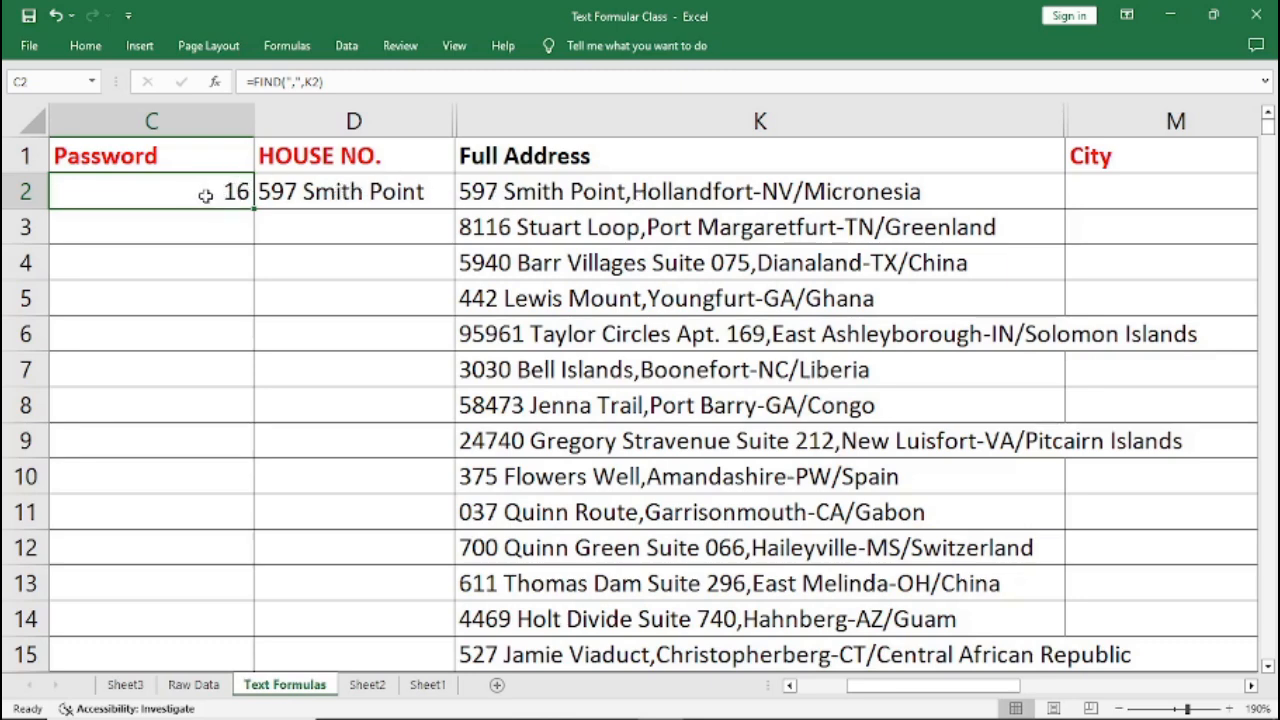
pyautogui.click(335, 85)
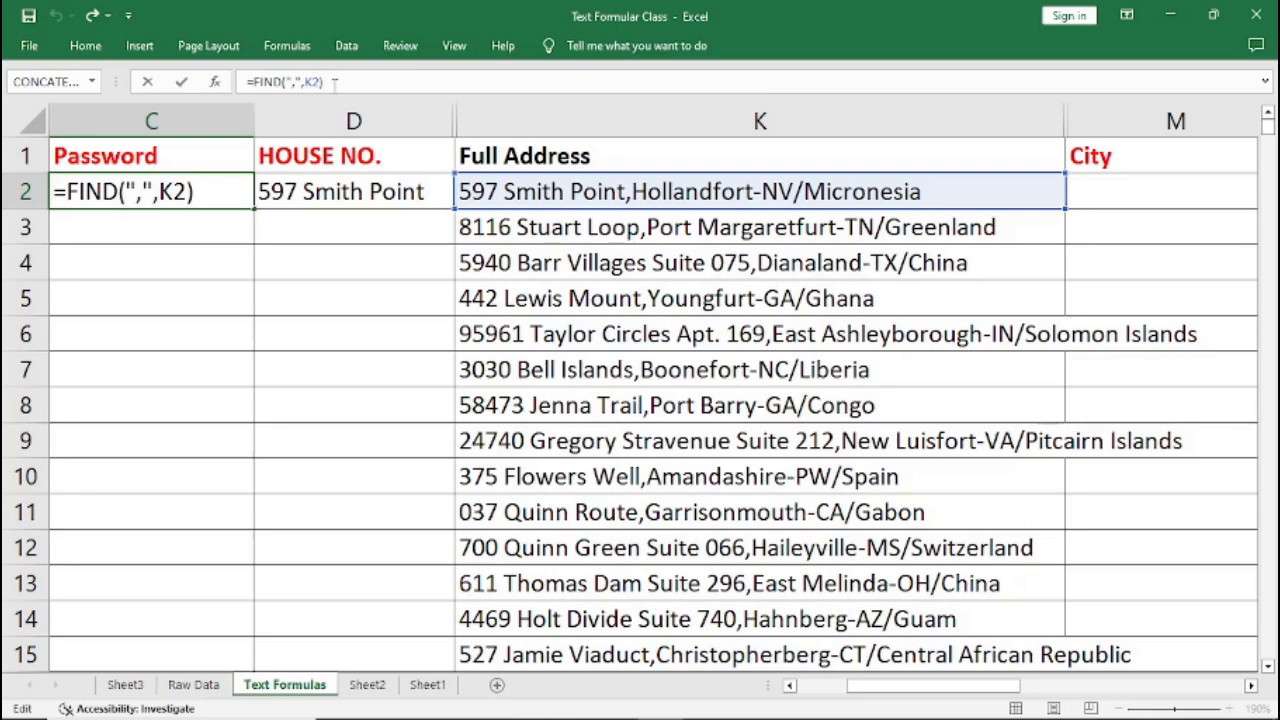
pyautogui.write('-1')
pyautogui.moveTo(338, 81); pyautogui.dragTo(245, 81)
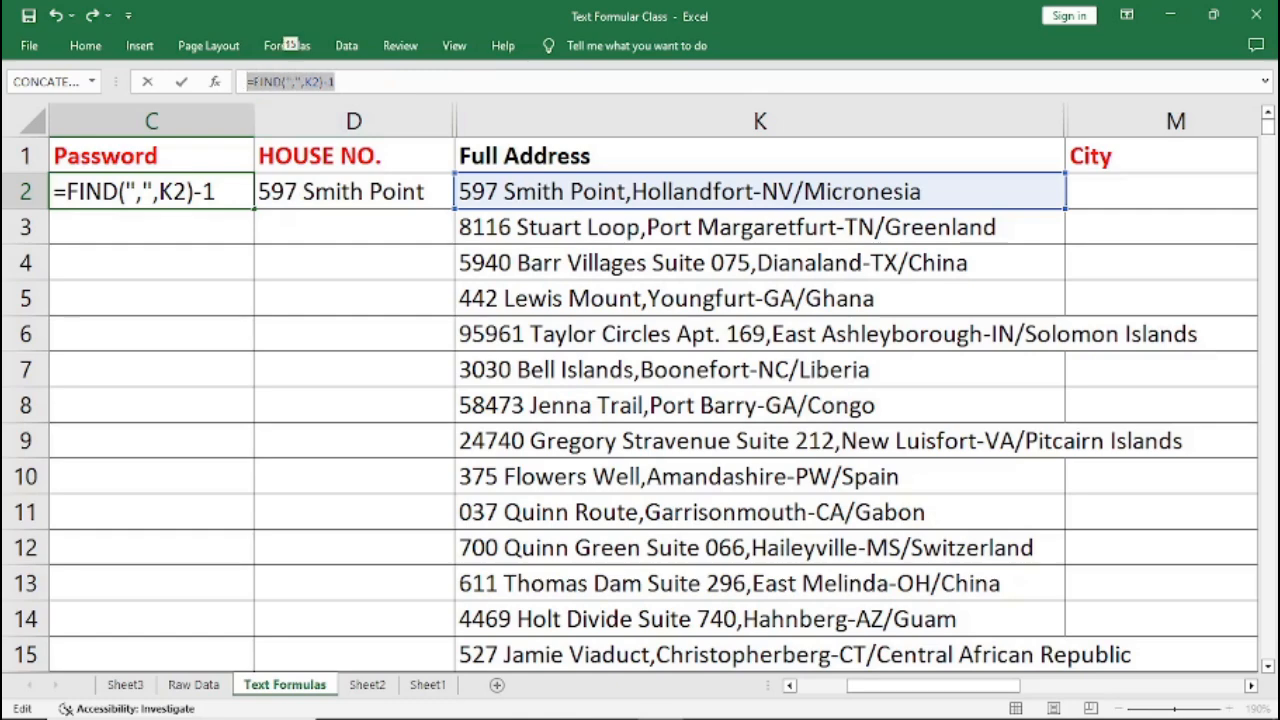
pyautogui.rightClick(257, 84)
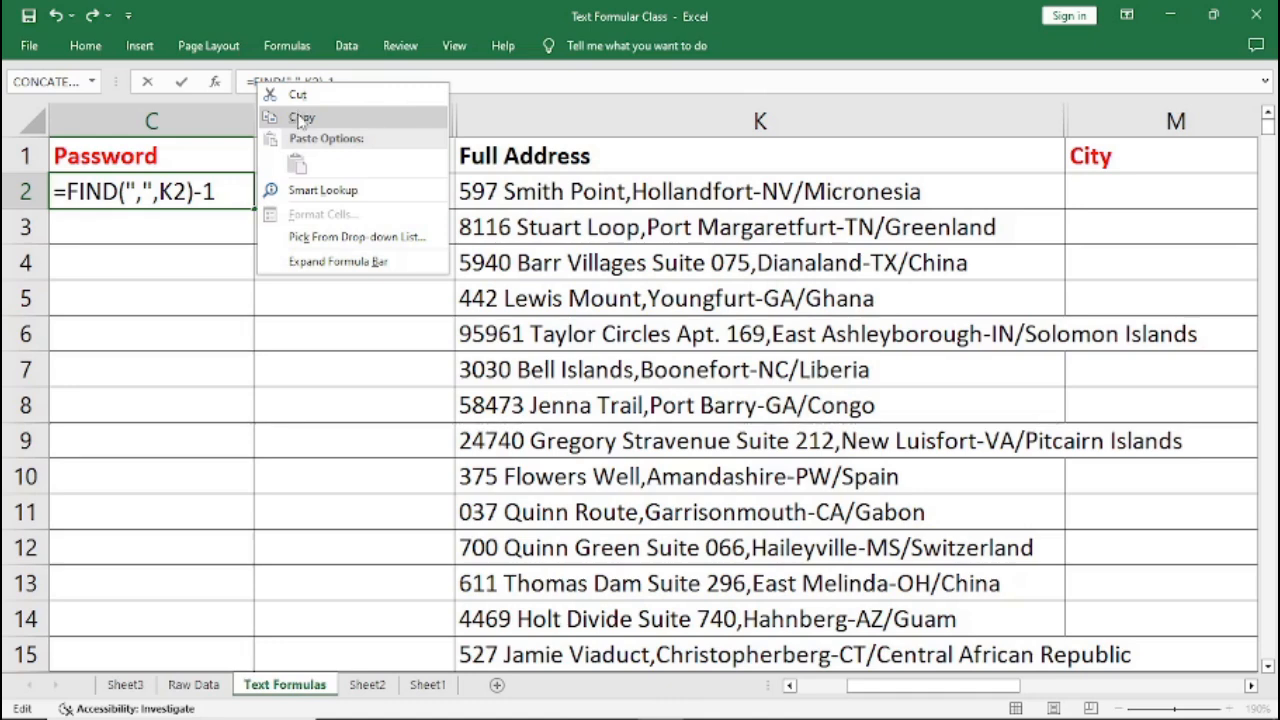
pyautogui.click(300, 117)
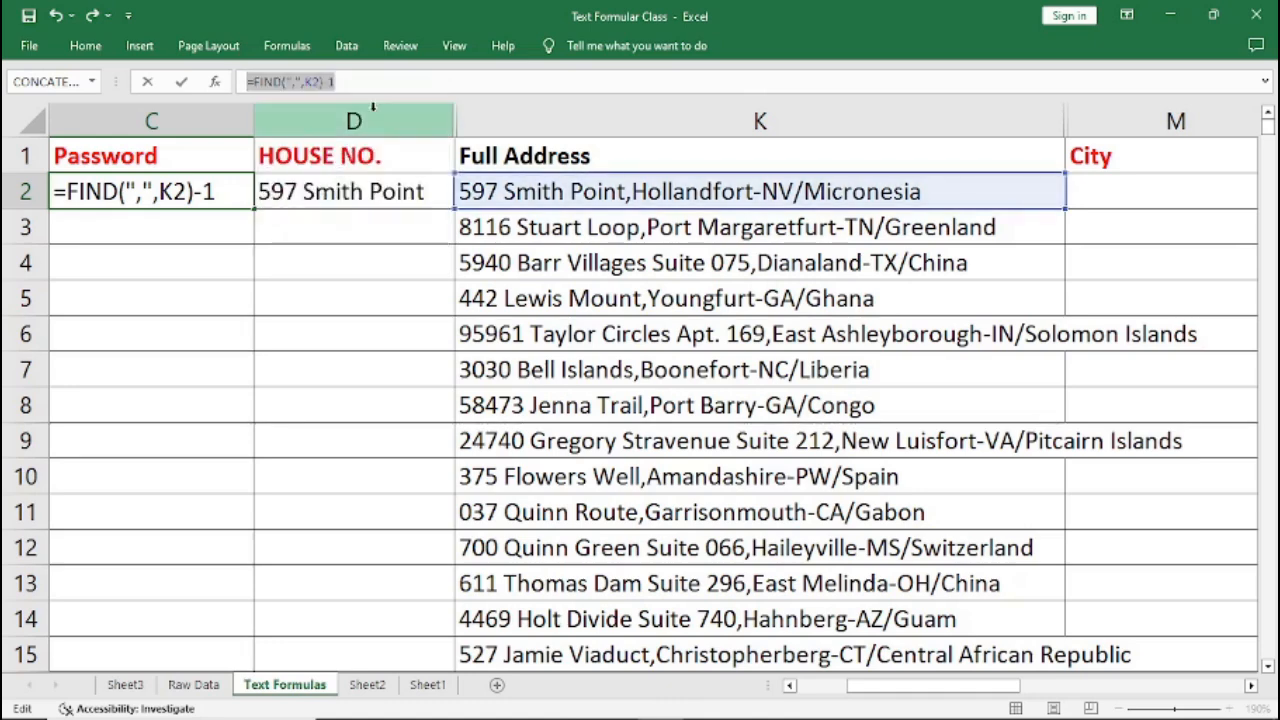
pyautogui.press('Escape')
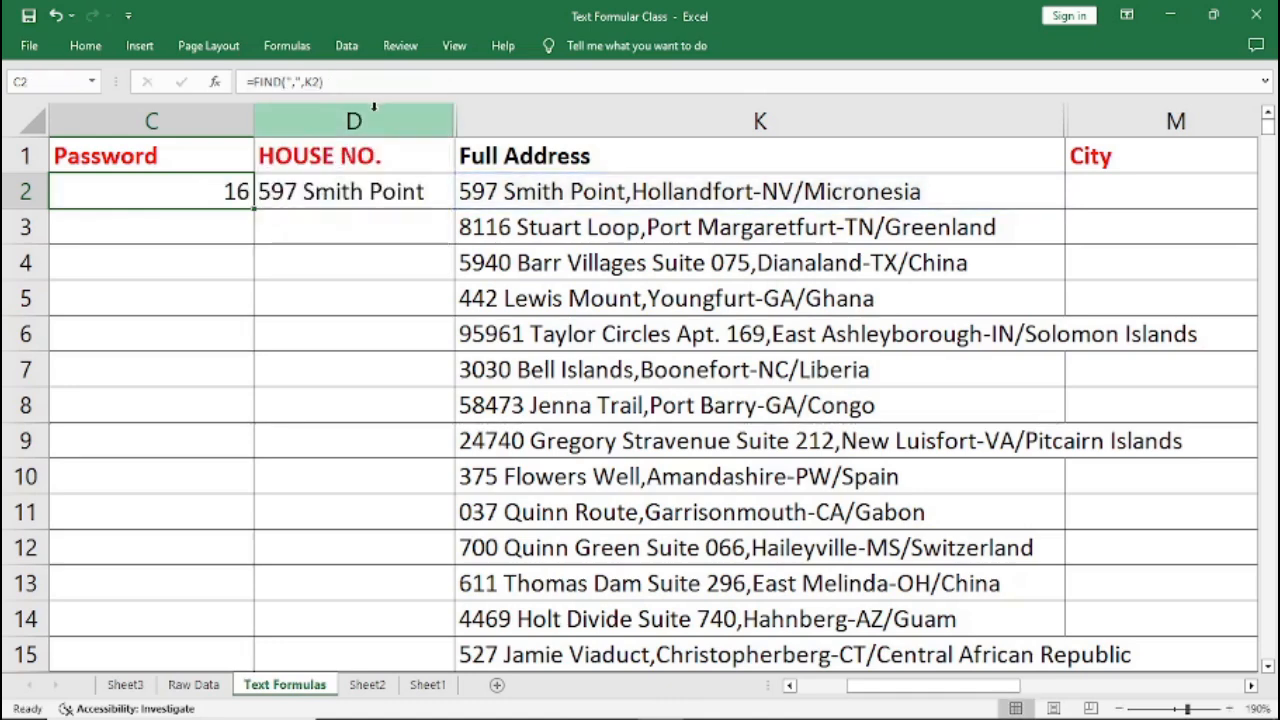
# Step: Start a new formula in D2 with LEFT on K2, inserting the copied =FIND(",",K2)-1 as its character count
pyautogui.click(354, 193)
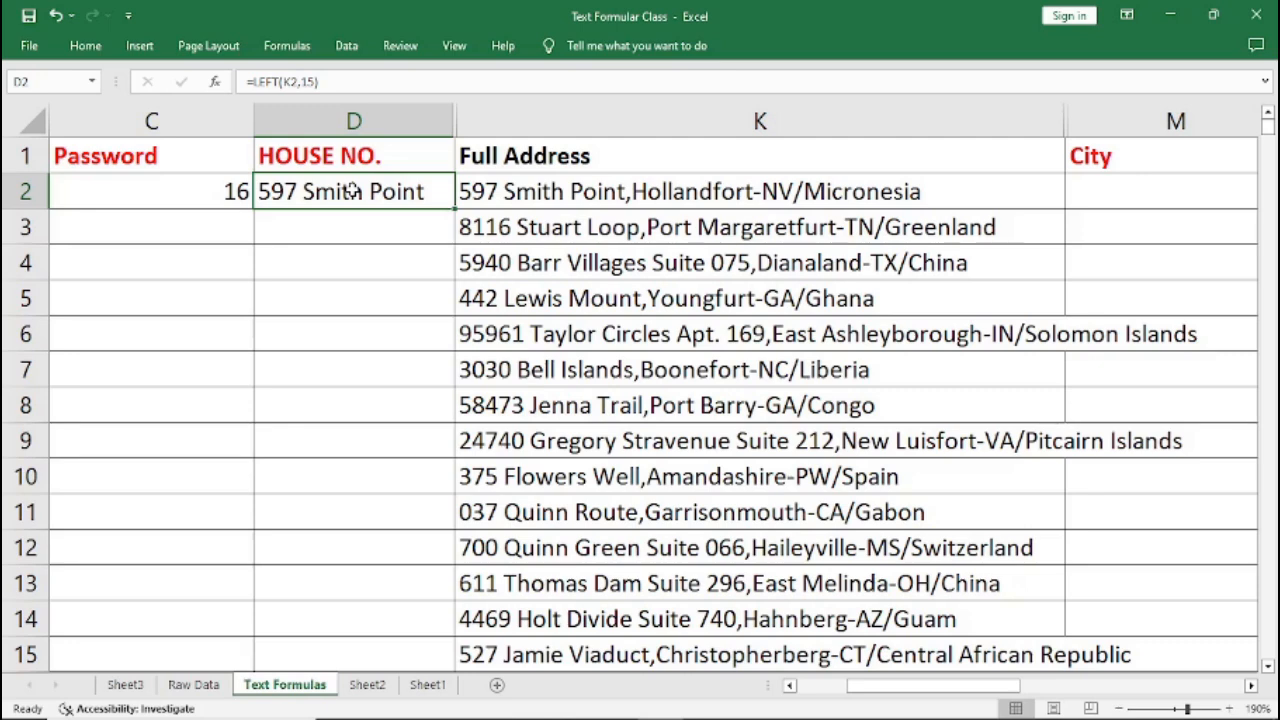
pyautogui.write('=')
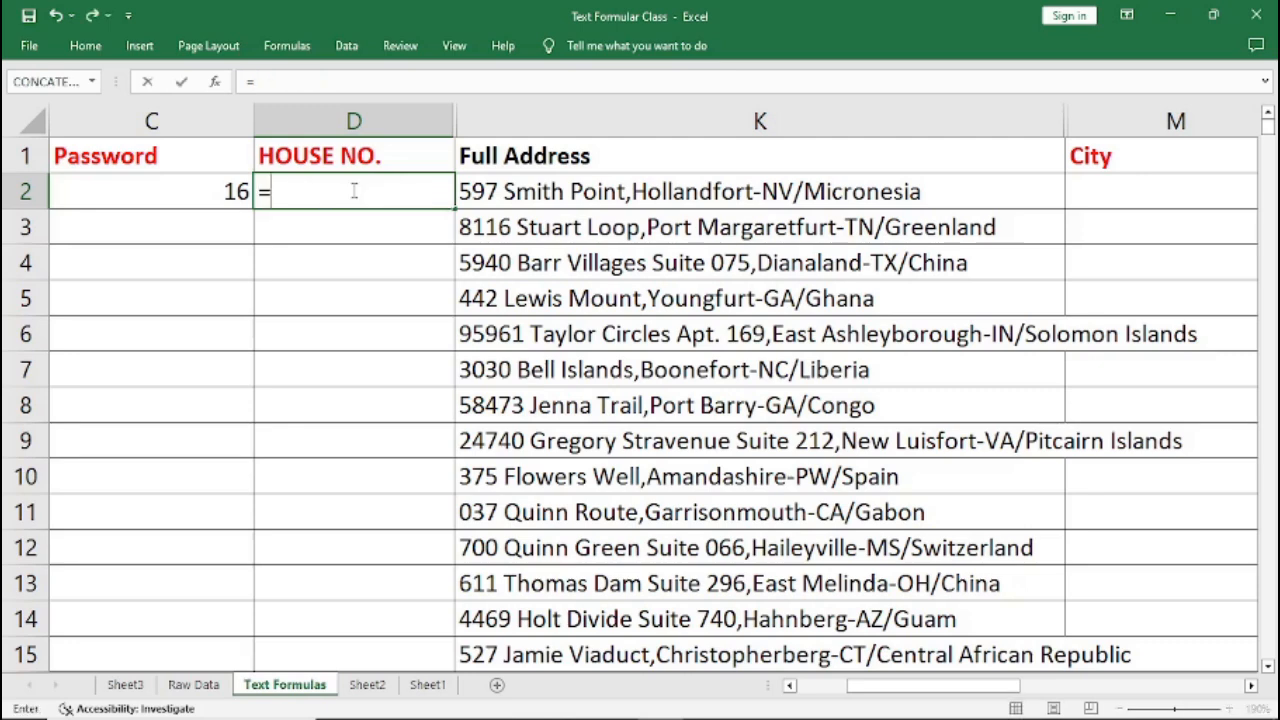
pyautogui.write('L')
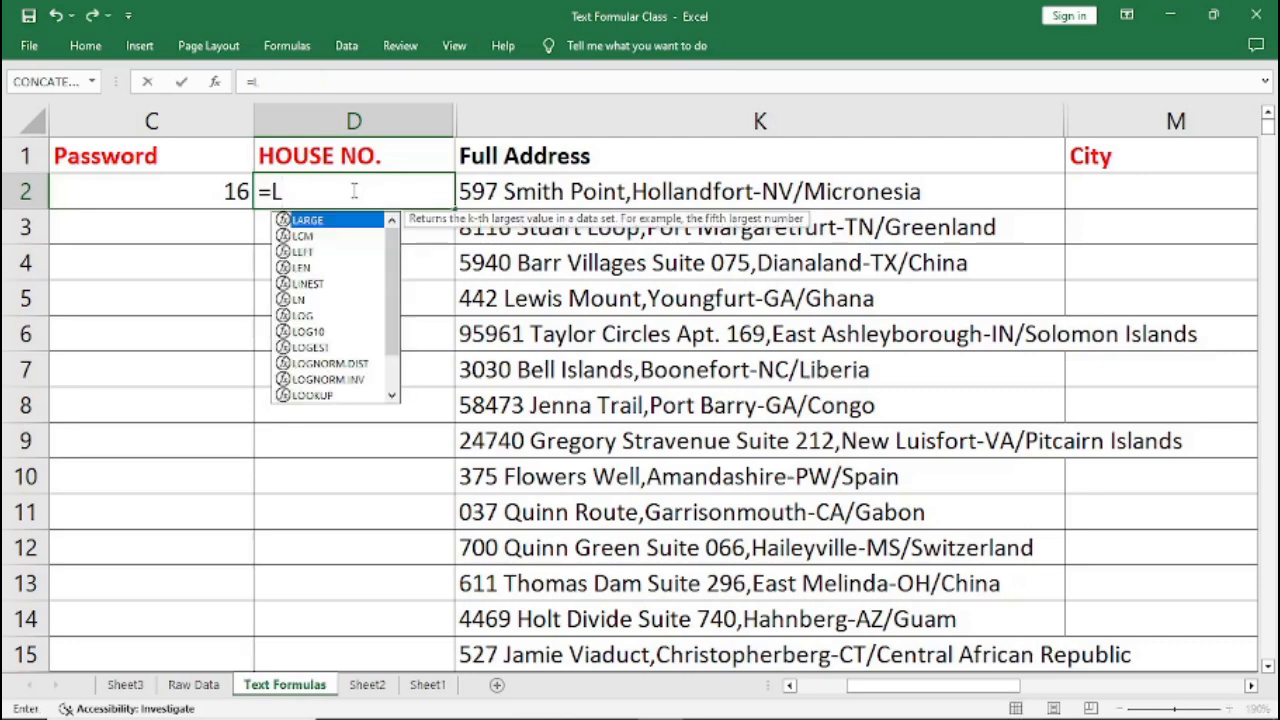
pyautogui.write('EFT')
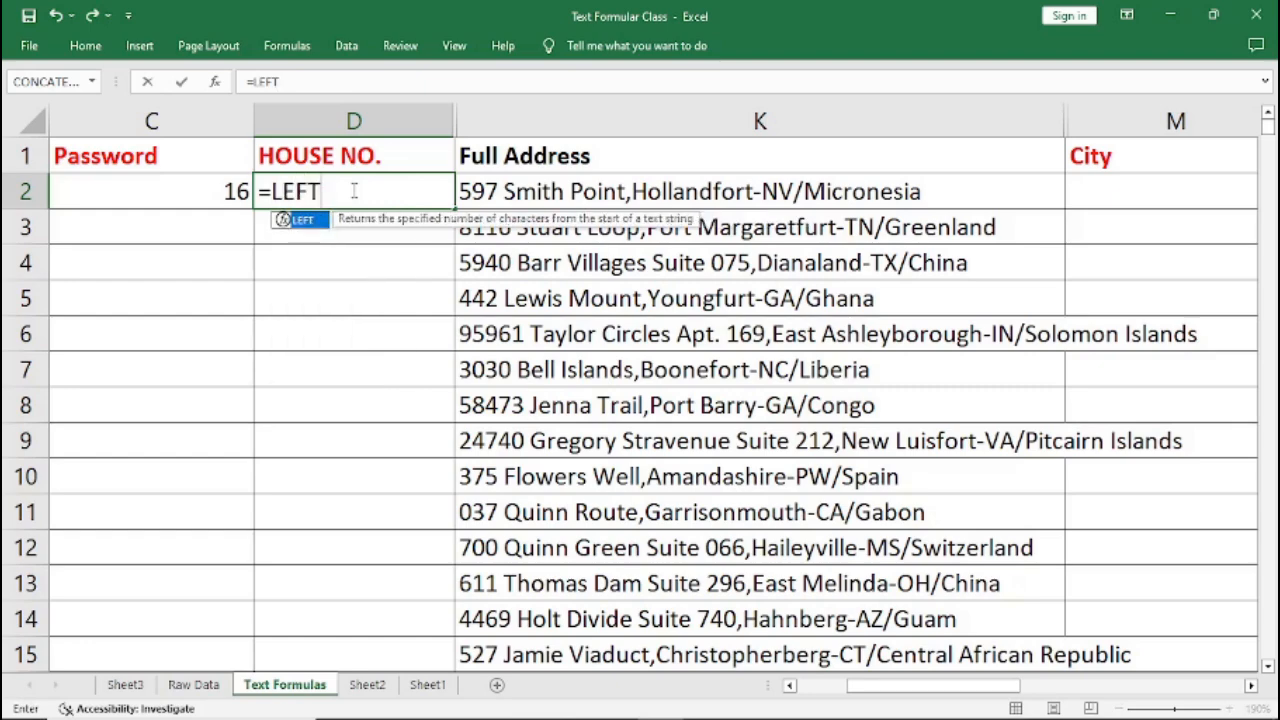
pyautogui.write('(')
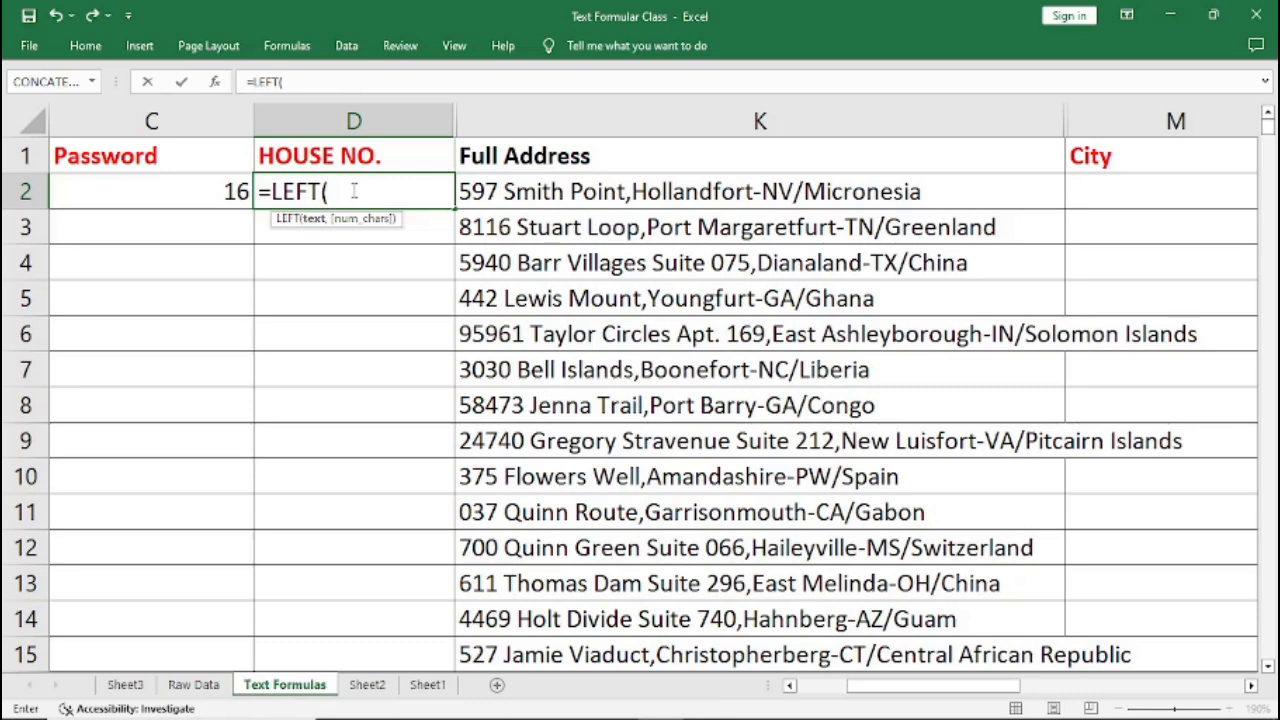
pyautogui.write('K')
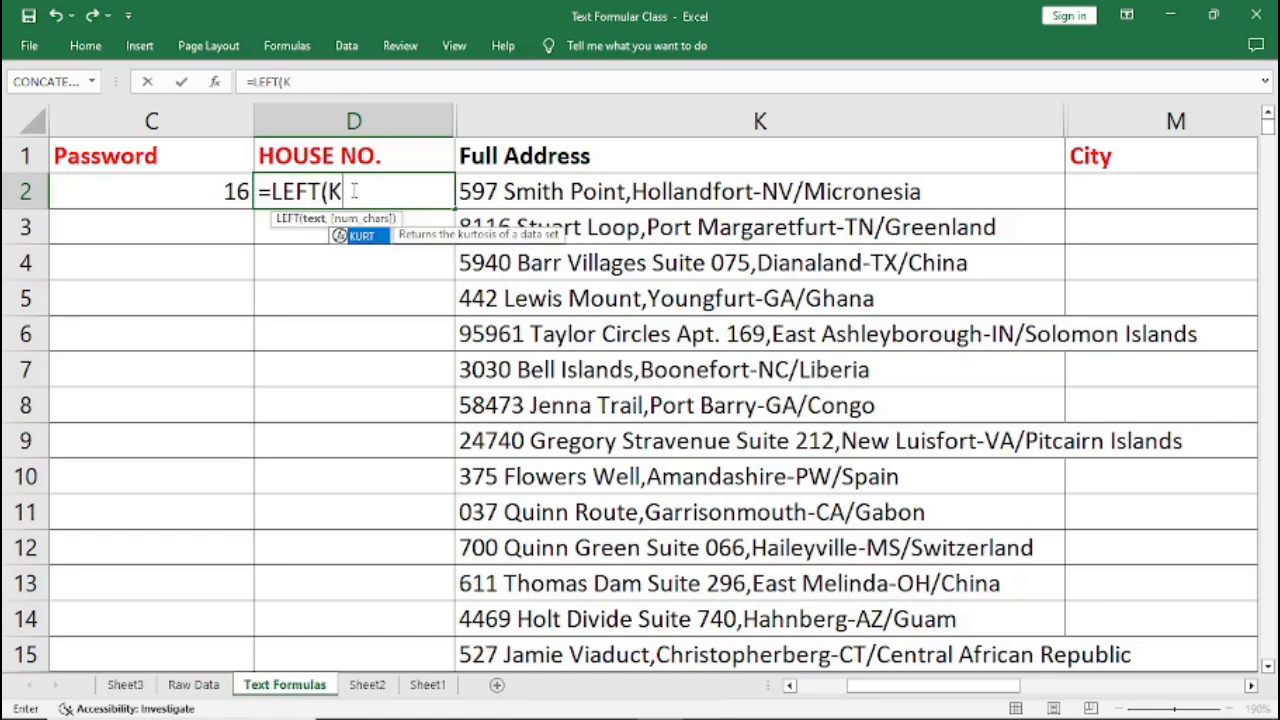
pyautogui.write('2,')
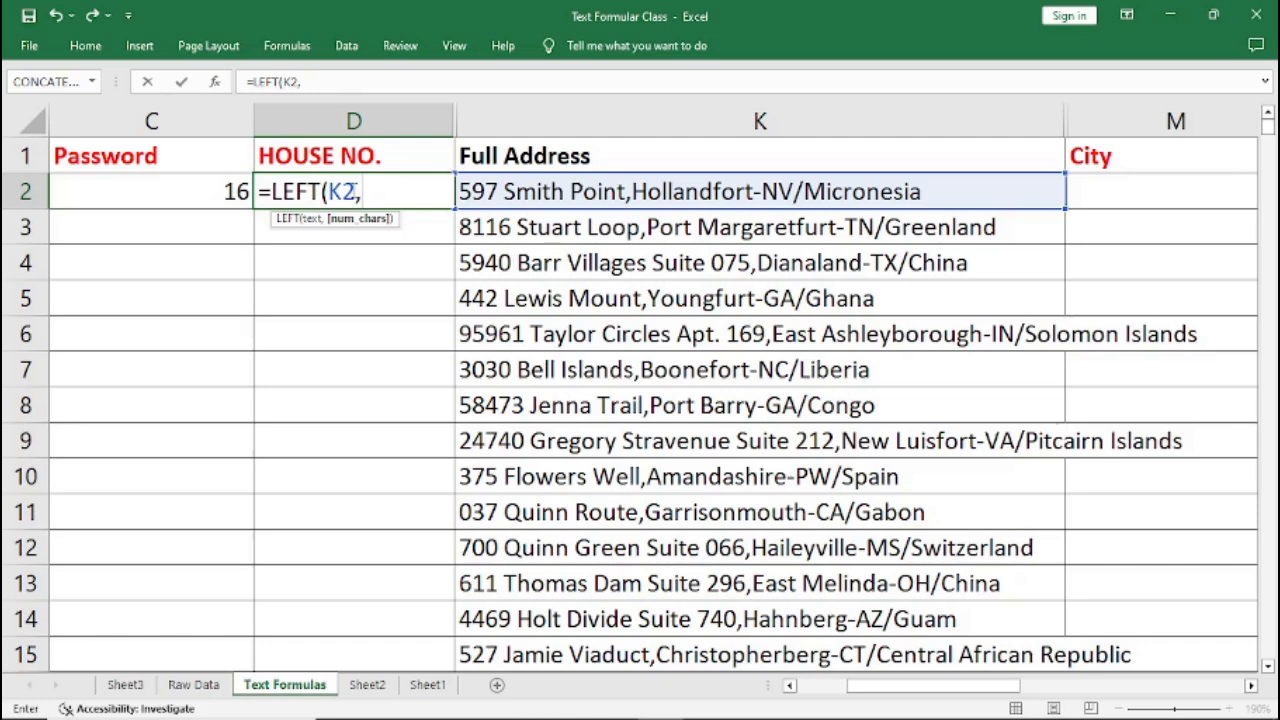
pyautogui.hotkey('ctrl', 'v')
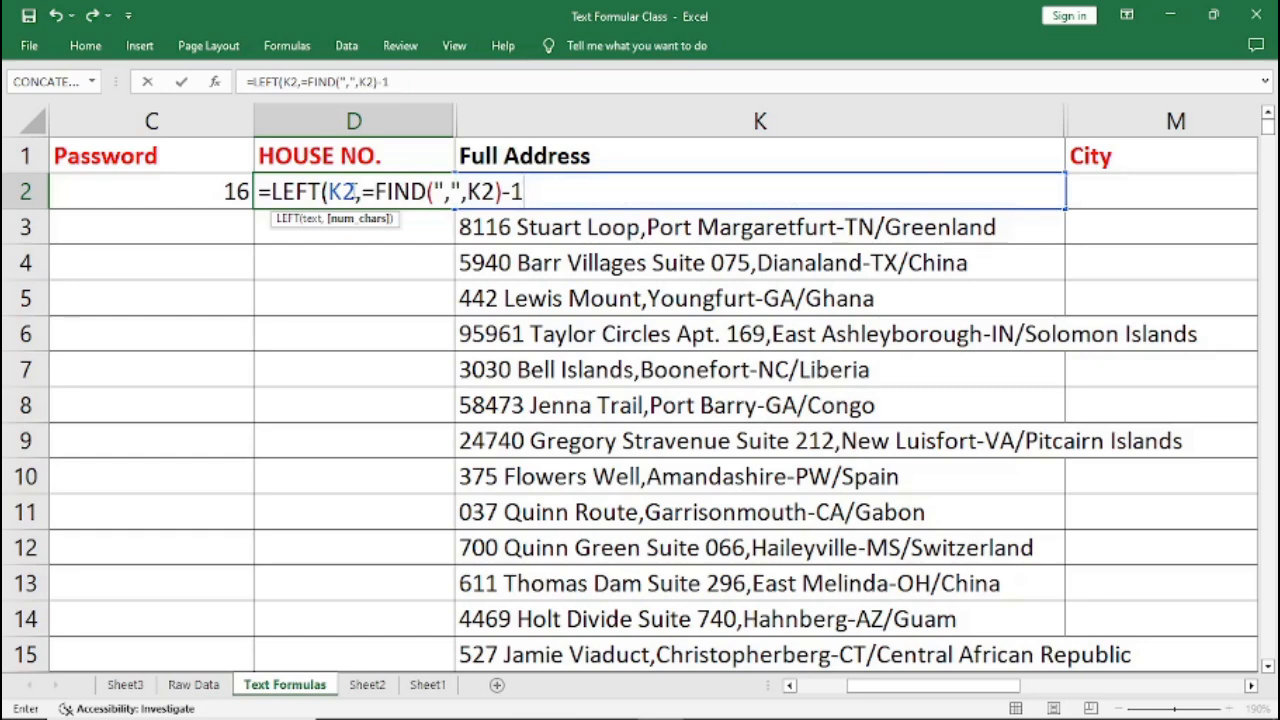
pyautogui.write(')')
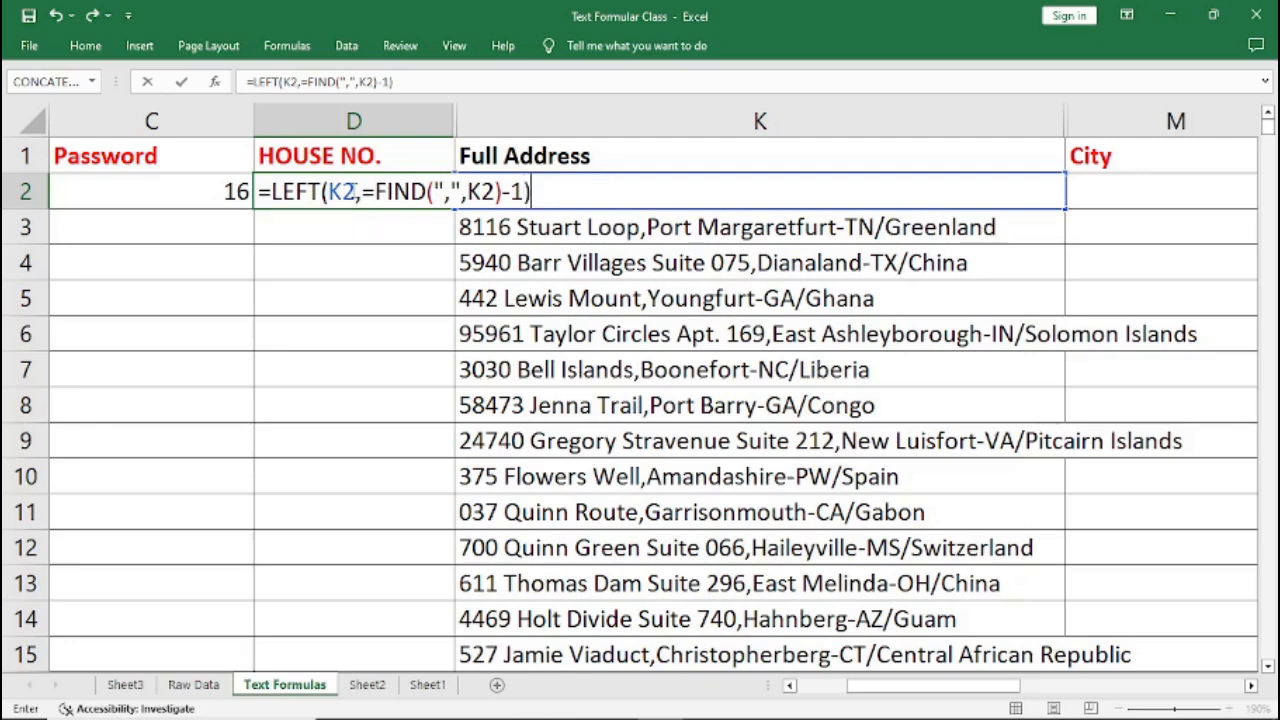
# Step: Remove the extra equals sign before FIND and parenthesize that argument, entering =LEFT(K2,(FIND(",",K2)-1)) in D2
pyautogui.click(375, 191)
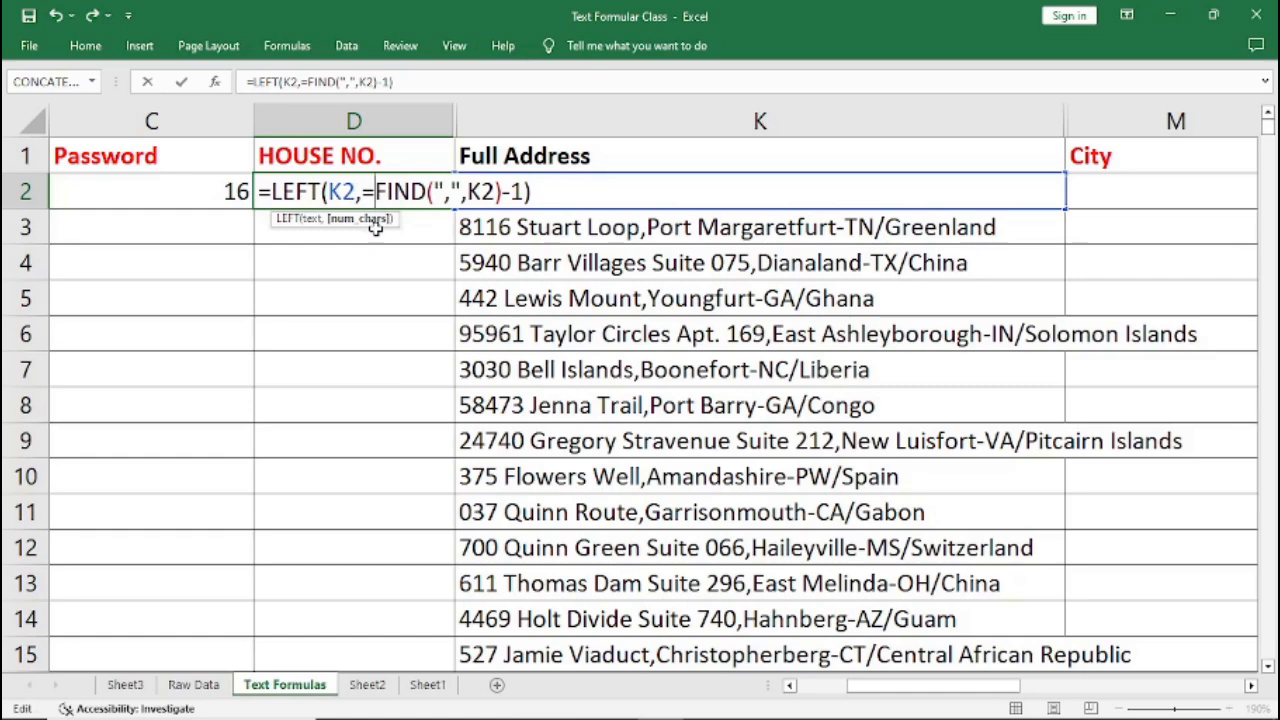
pyautogui.press('BackSpace')
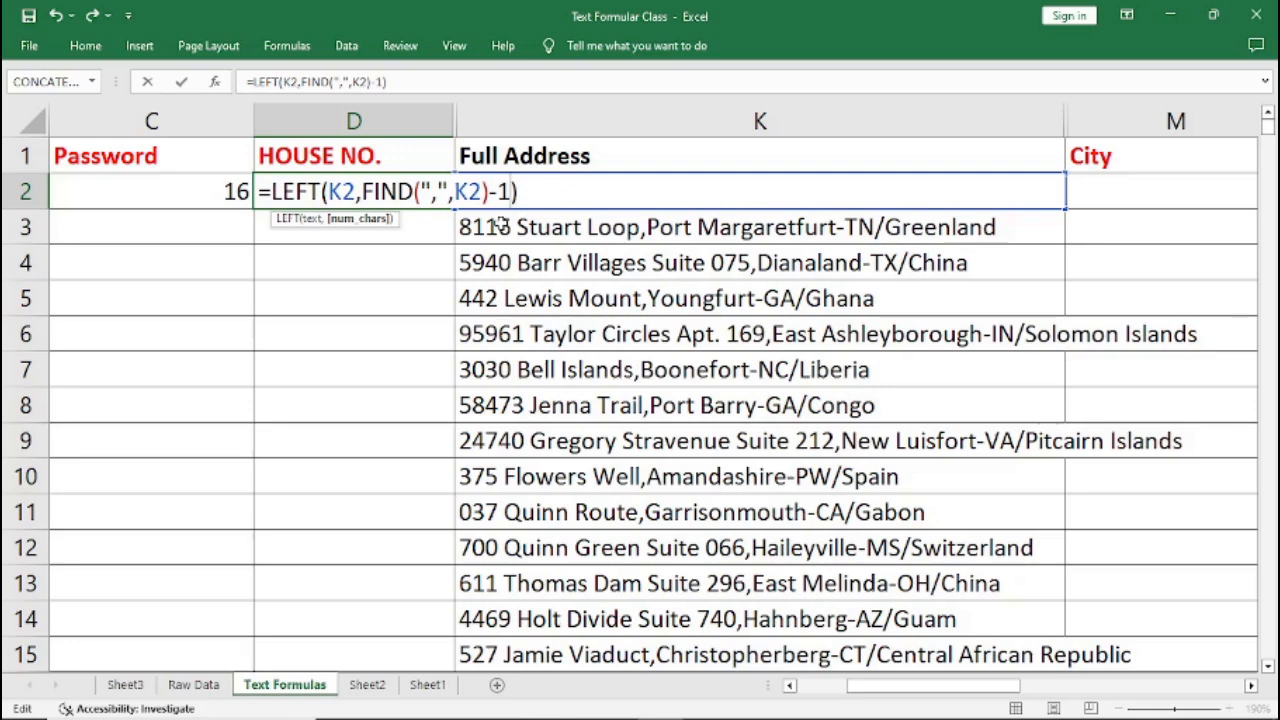
pyautogui.write(')')
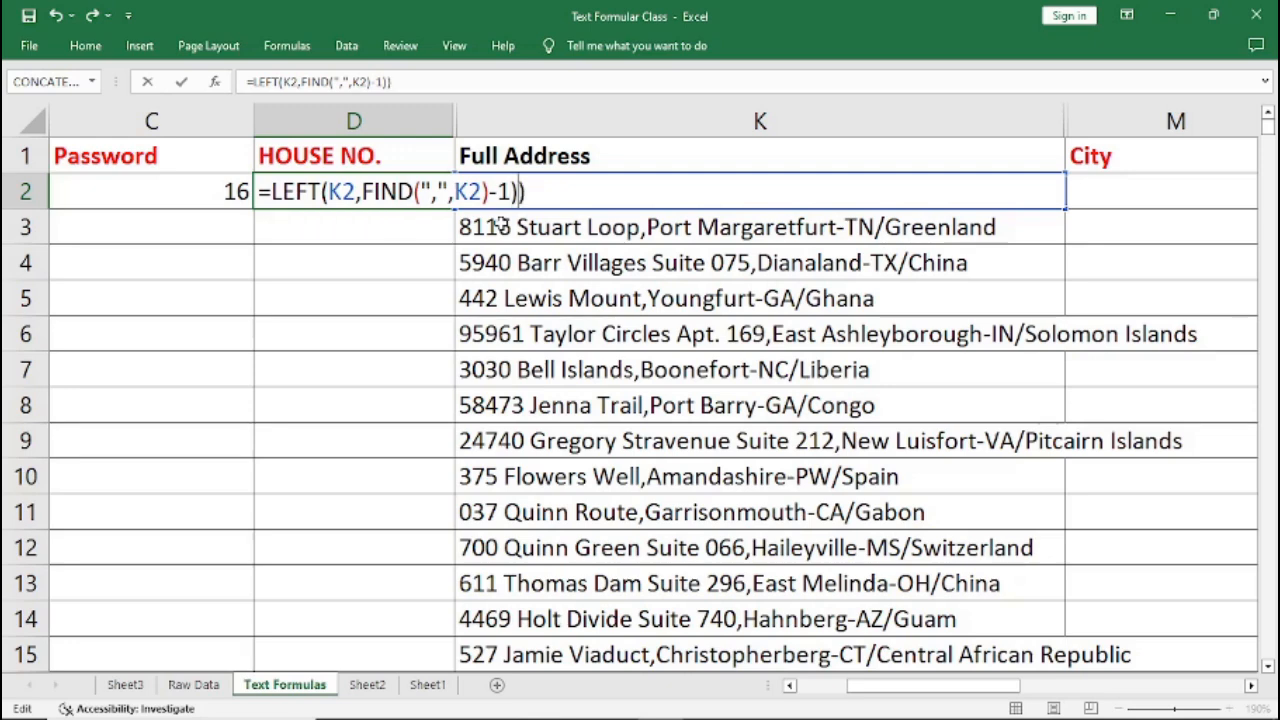
pyautogui.click(364, 191)
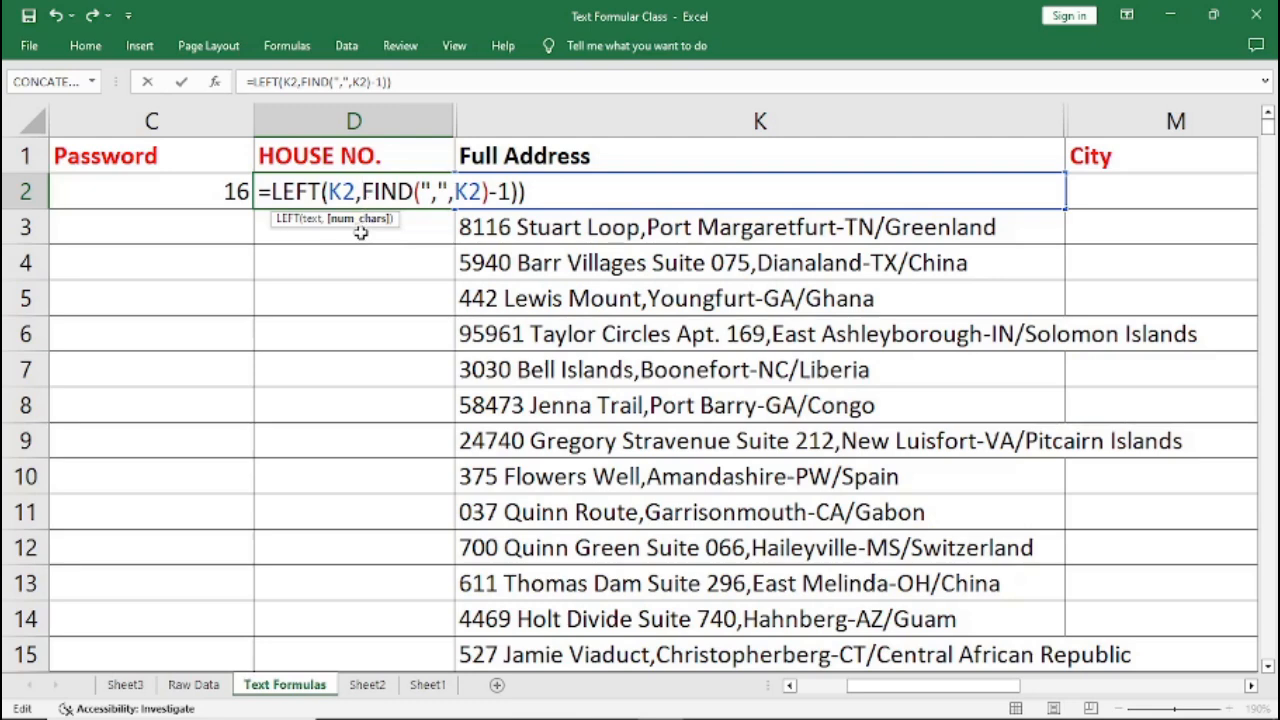
pyautogui.write('(')
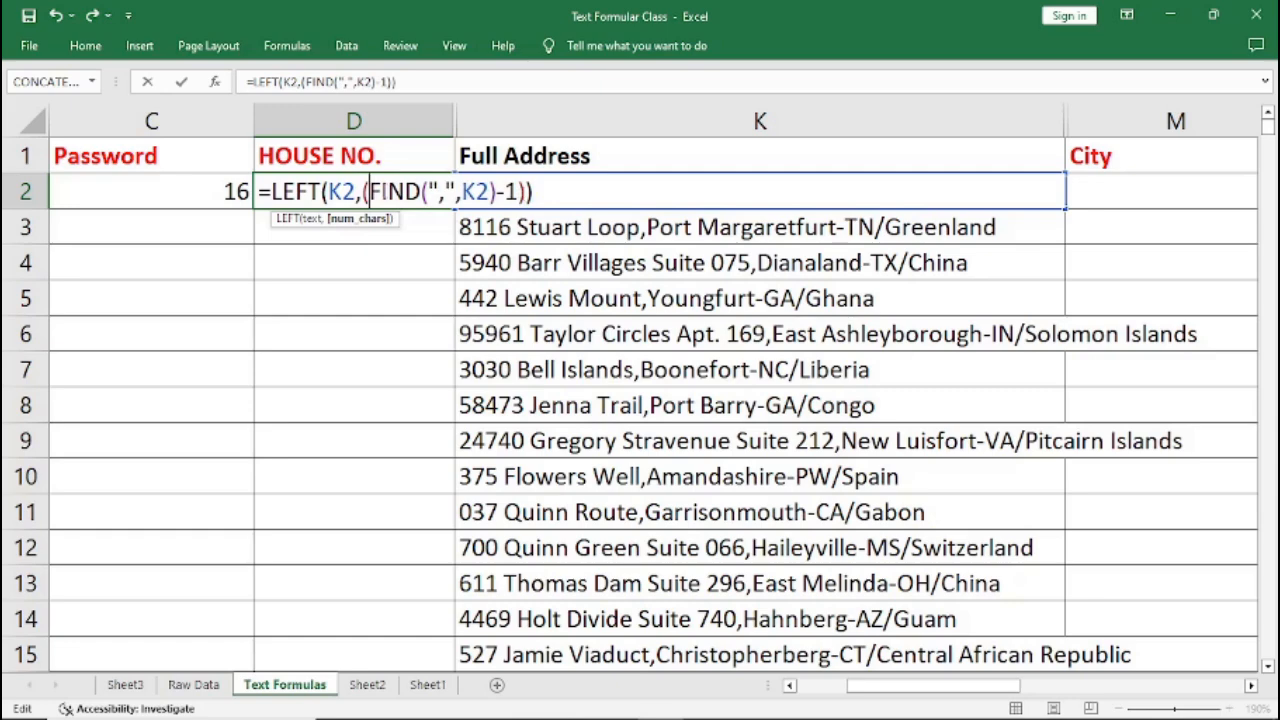
pyautogui.moveTo(364, 191); pyautogui.dragTo(527, 192)
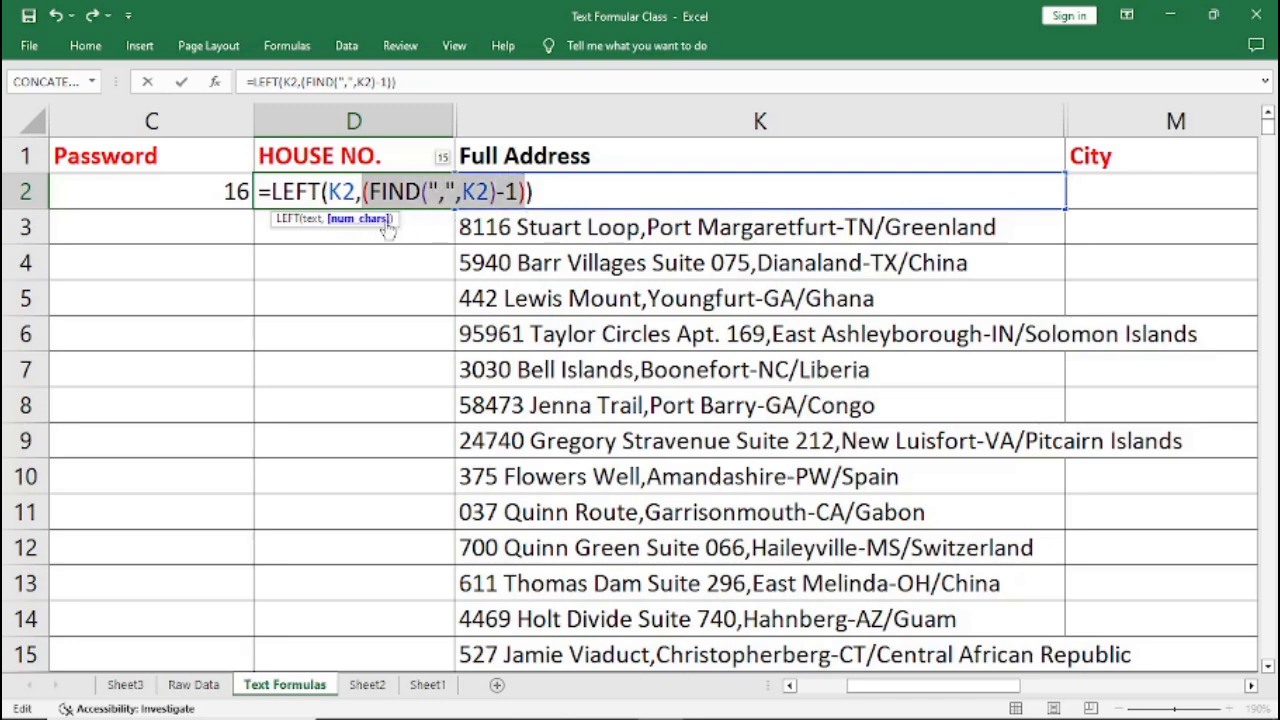
pyautogui.click(357, 191)
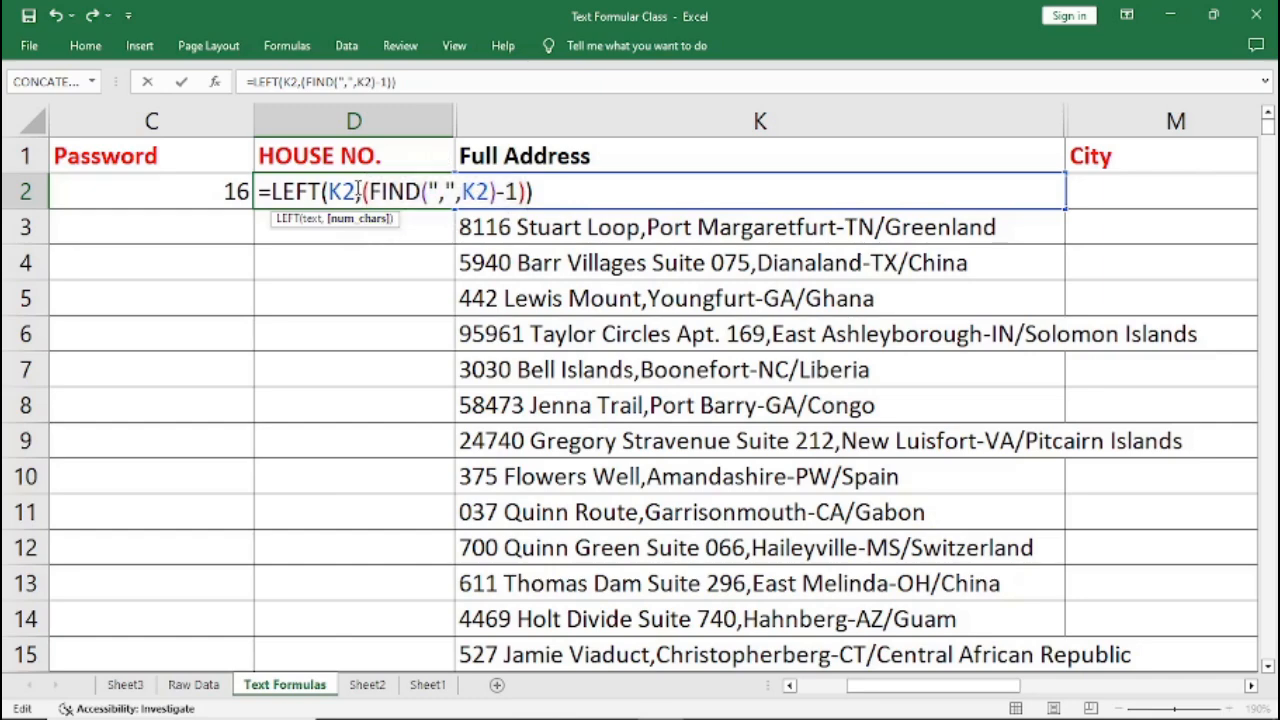
pyautogui.moveTo(357, 191); pyautogui.dragTo(329, 191)
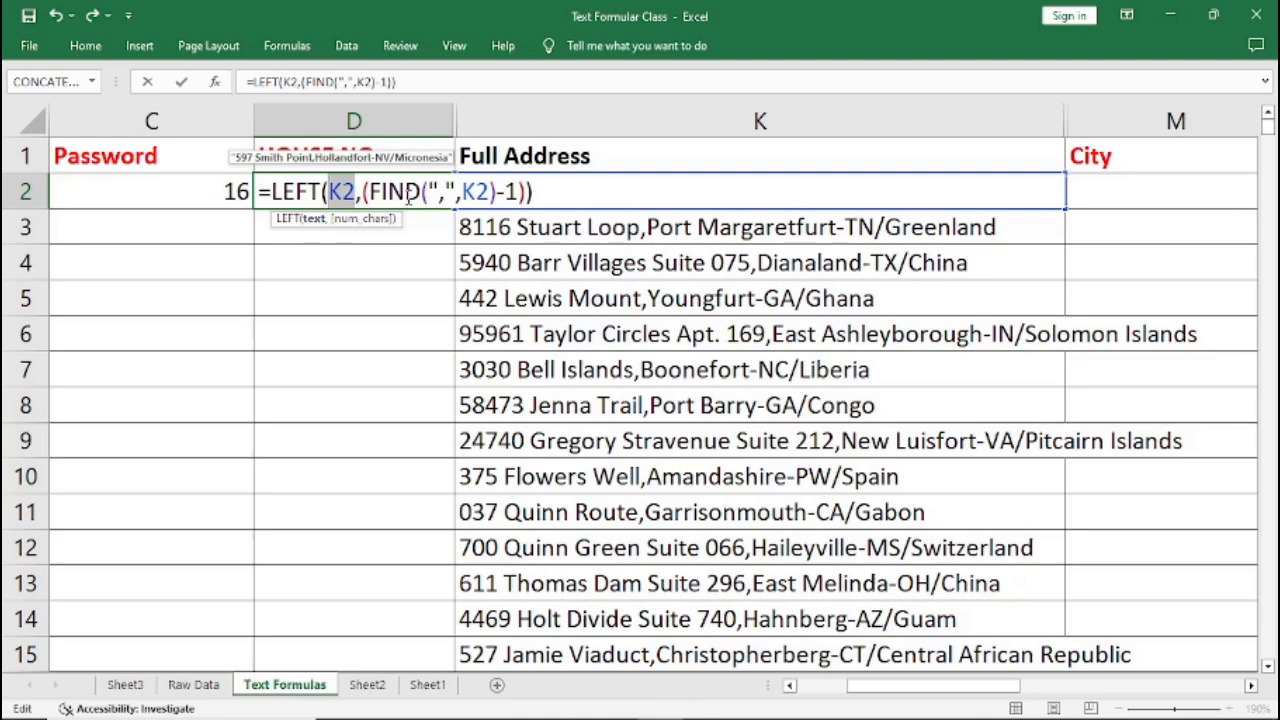
pyautogui.click(365, 189)
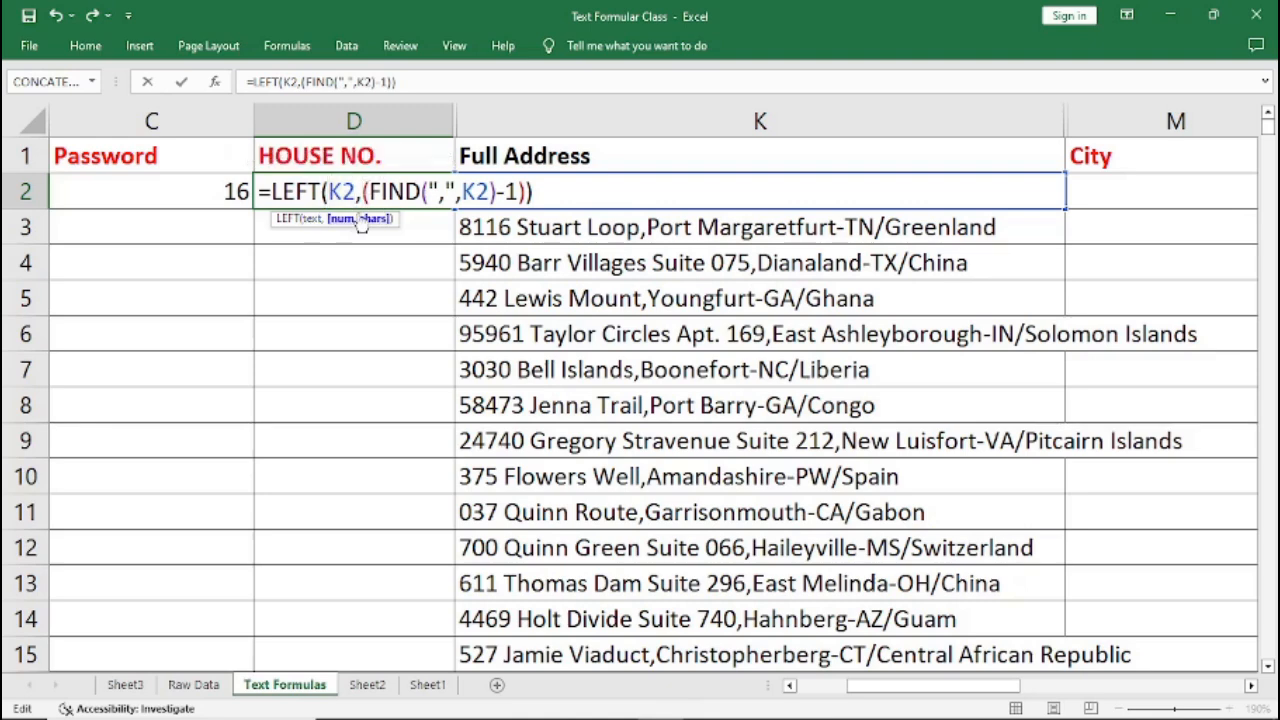
pyautogui.press('Return')
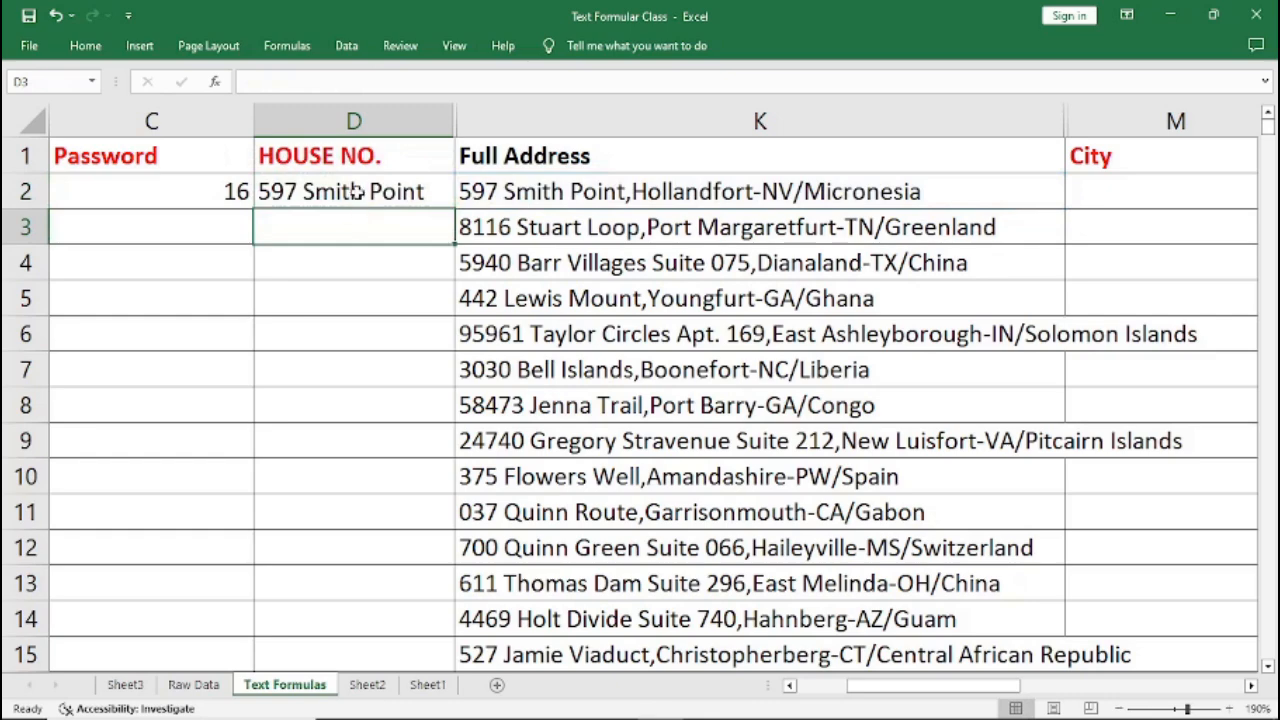
# Step: Fill the D2 formula down to D15 and autofit the width of the HOUSE NO. column
pyautogui.click(355, 189)
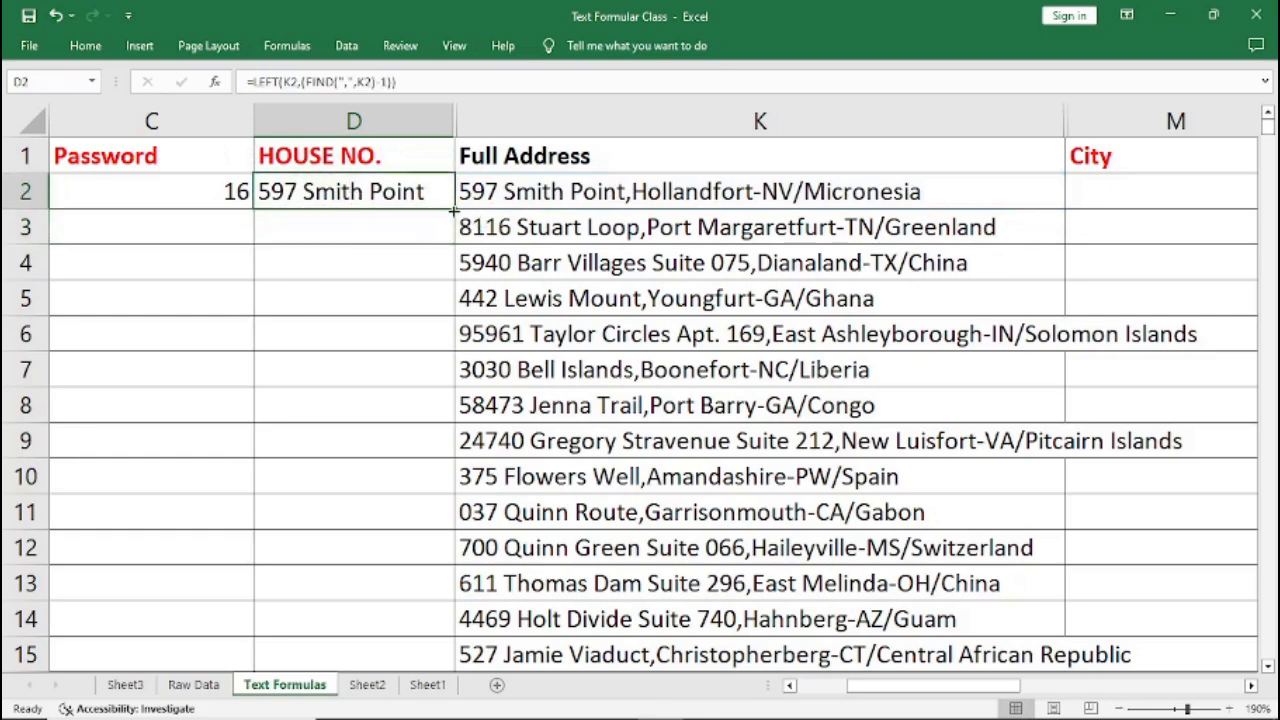
pyautogui.moveTo(467, 209); pyautogui.dragTo(423, 654)
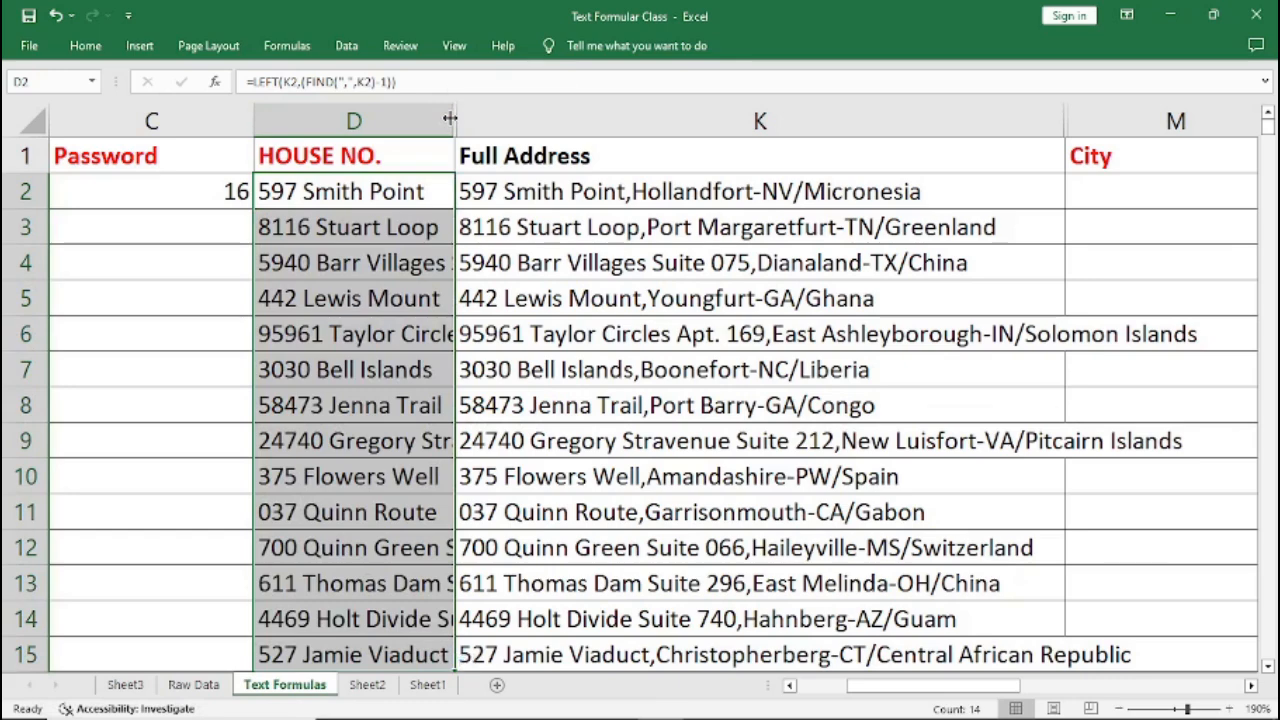
pyautogui.doubleClick(450, 118)
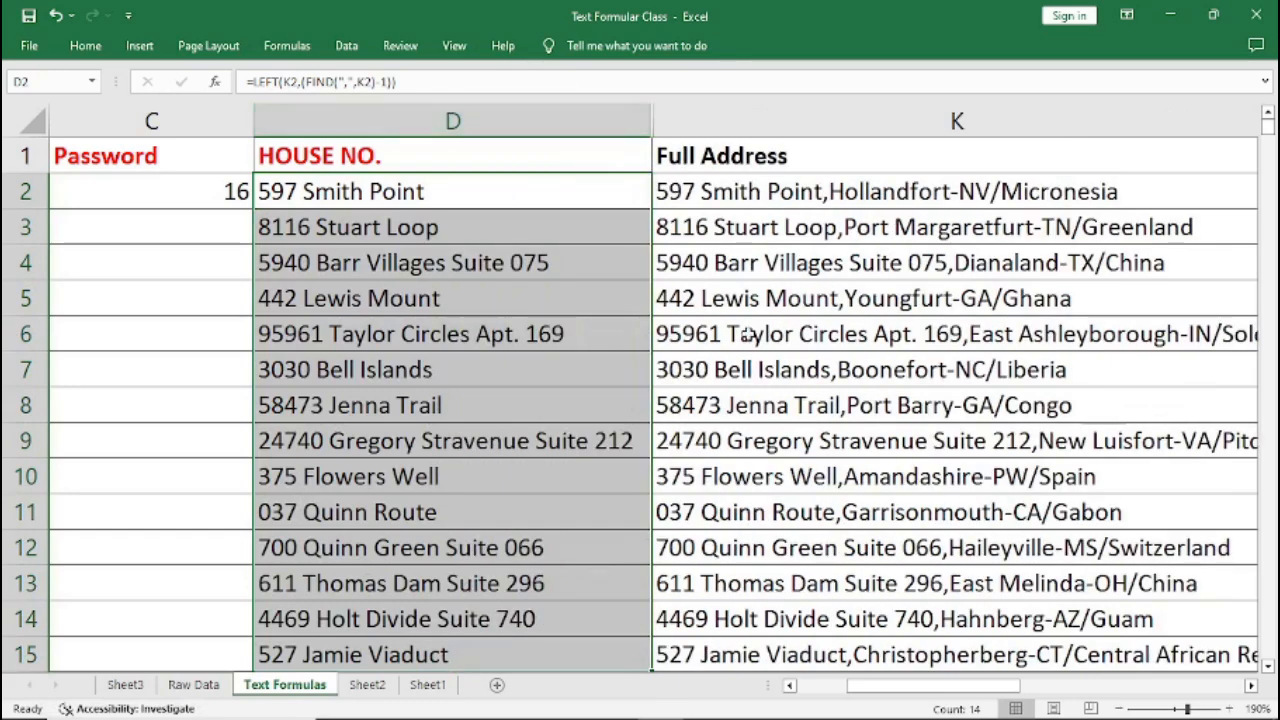
pyautogui.click(607, 441)
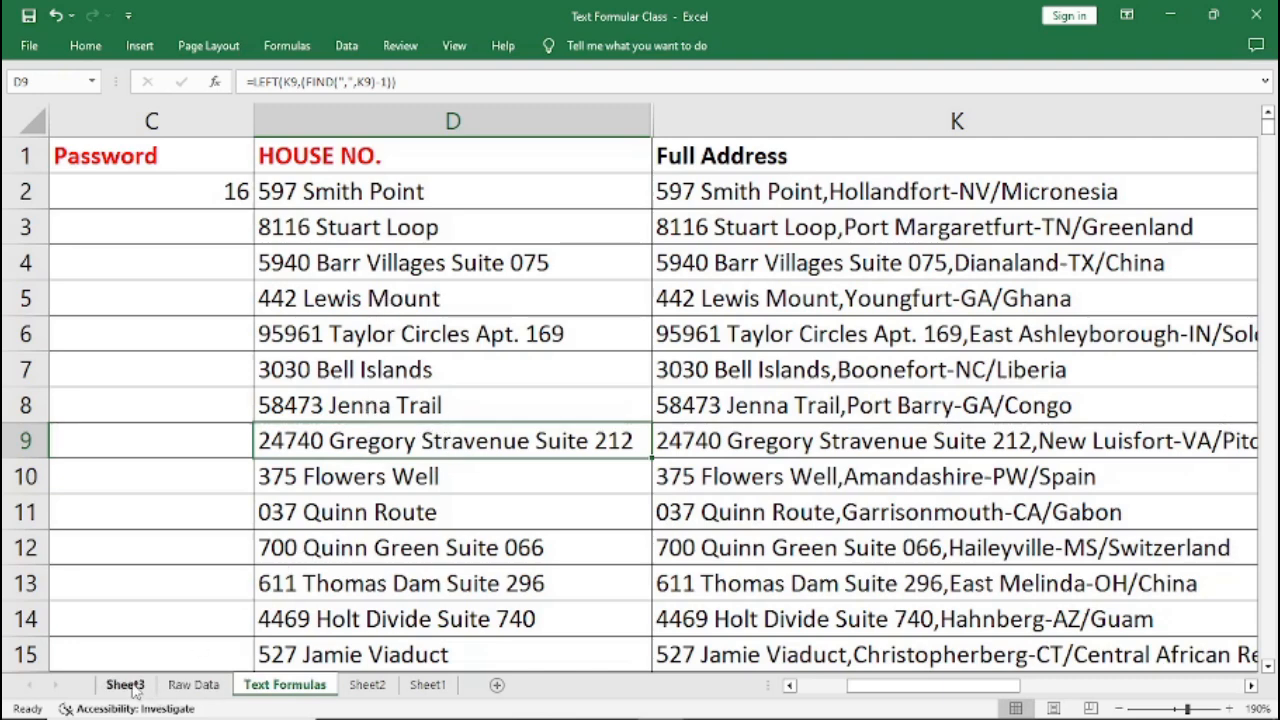
# Step: Review the list of Excel text functions for data cleanup on Sheet3, including its first column
pyautogui.click(203, 690)
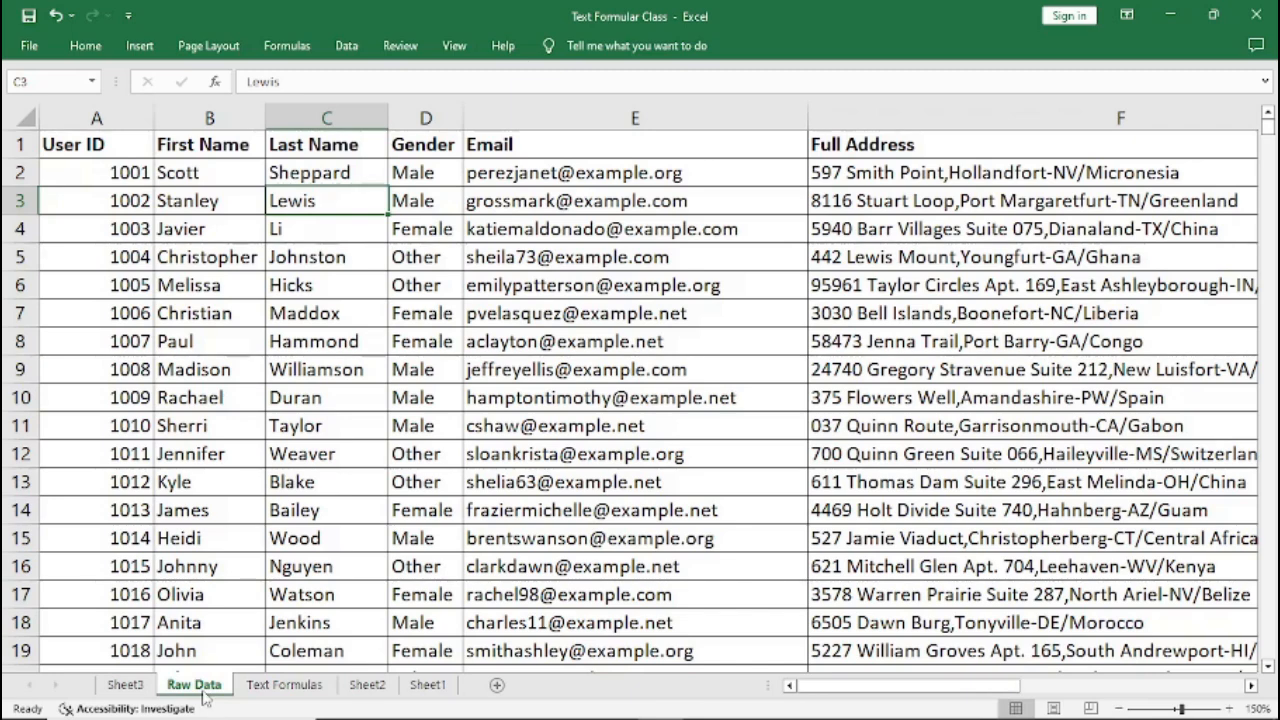
pyautogui.click(137, 686)
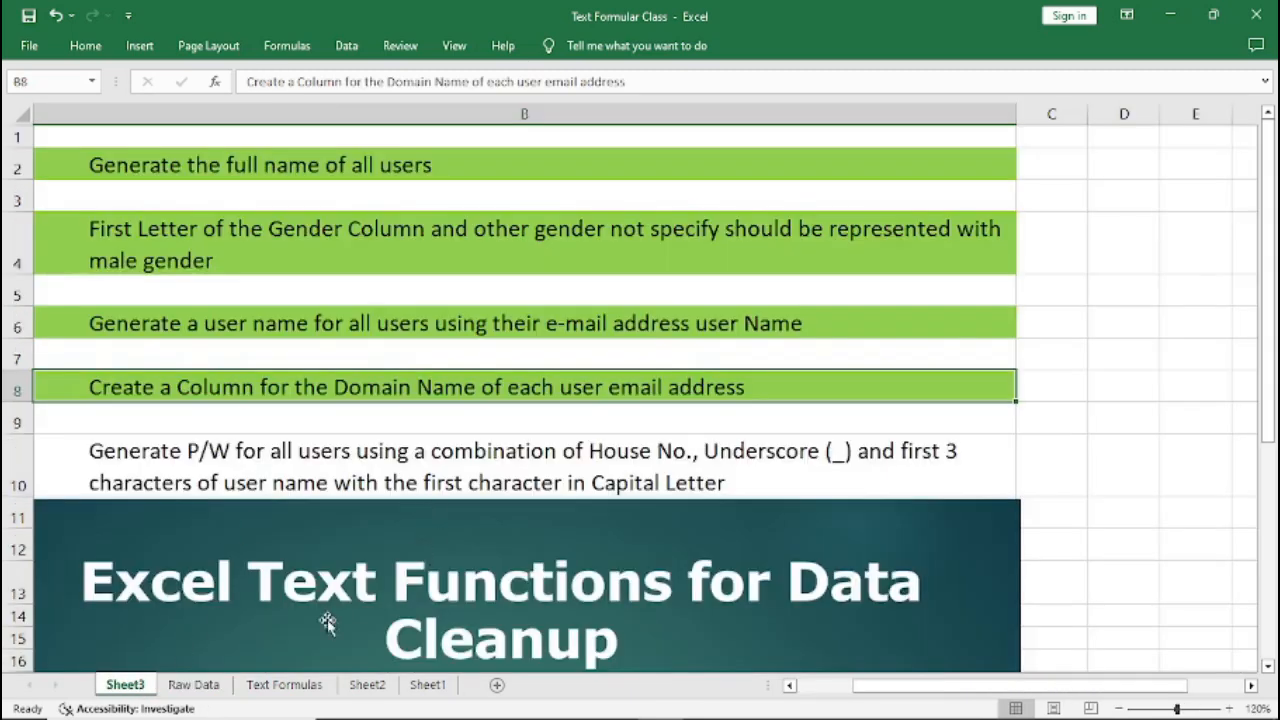
pyautogui.scroll(-5, 100, 598)
pyautogui.scroll(-1, 106, 591)
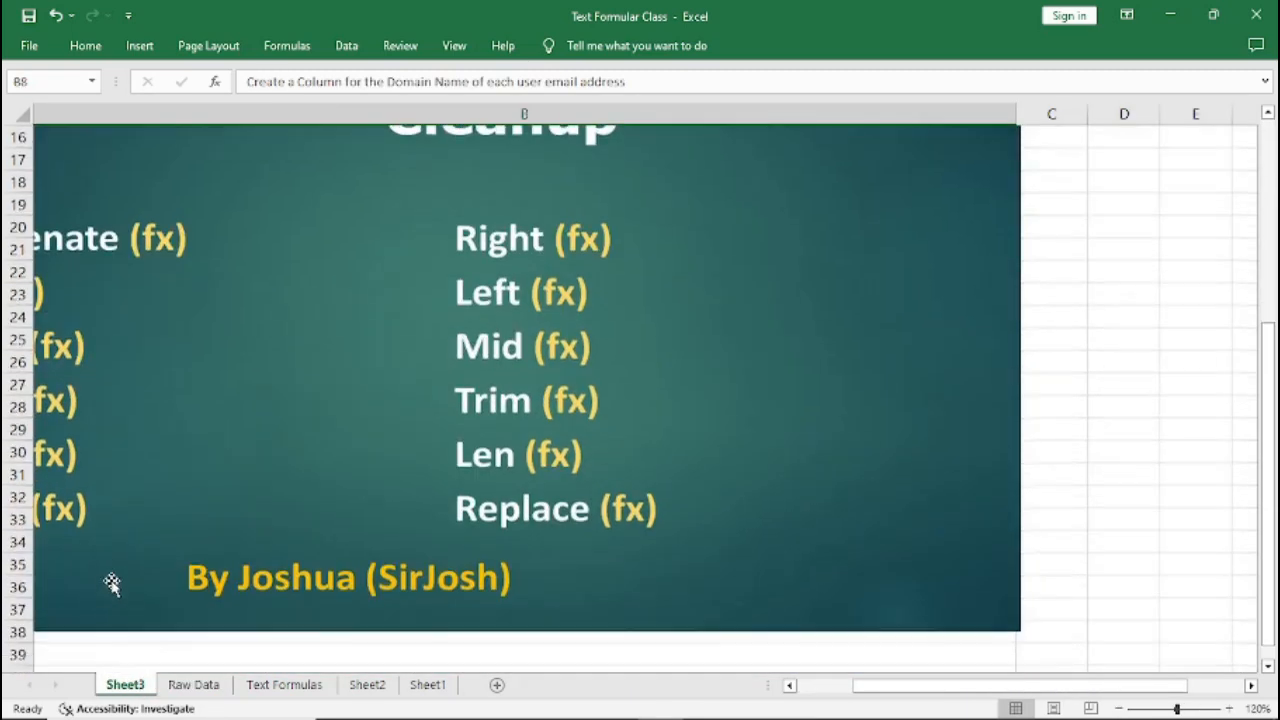
pyautogui.click(789, 685)
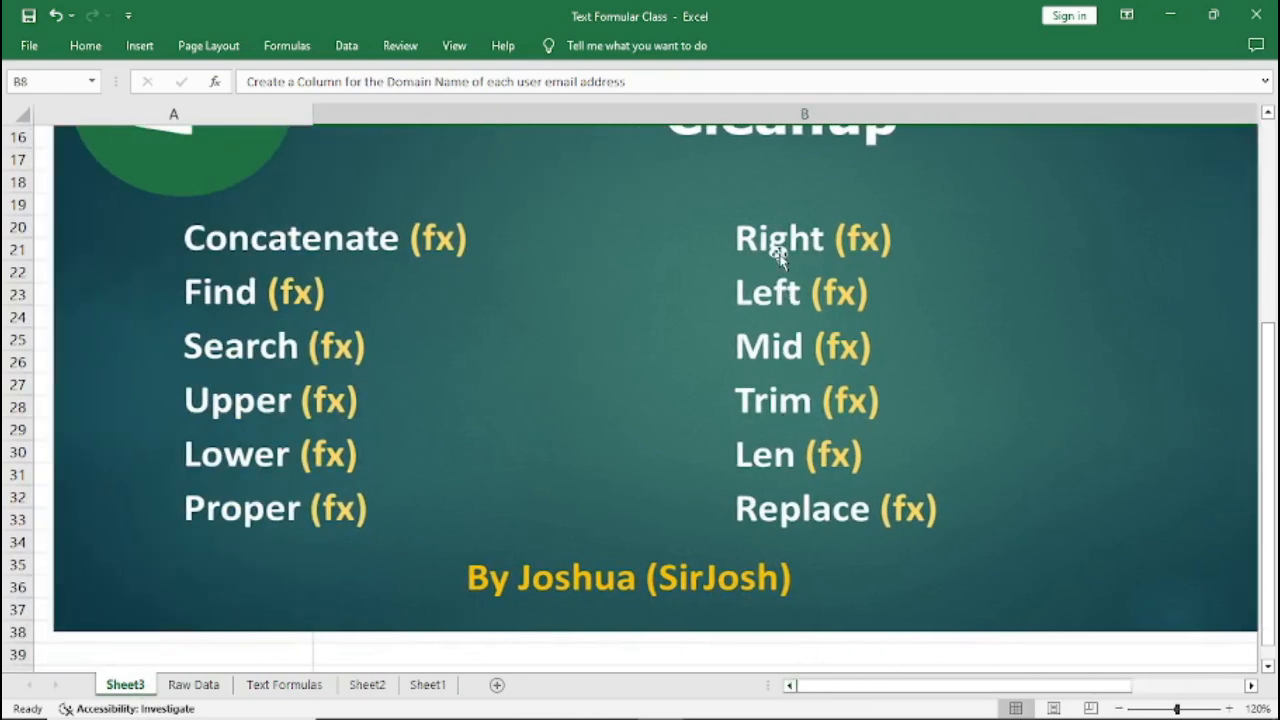